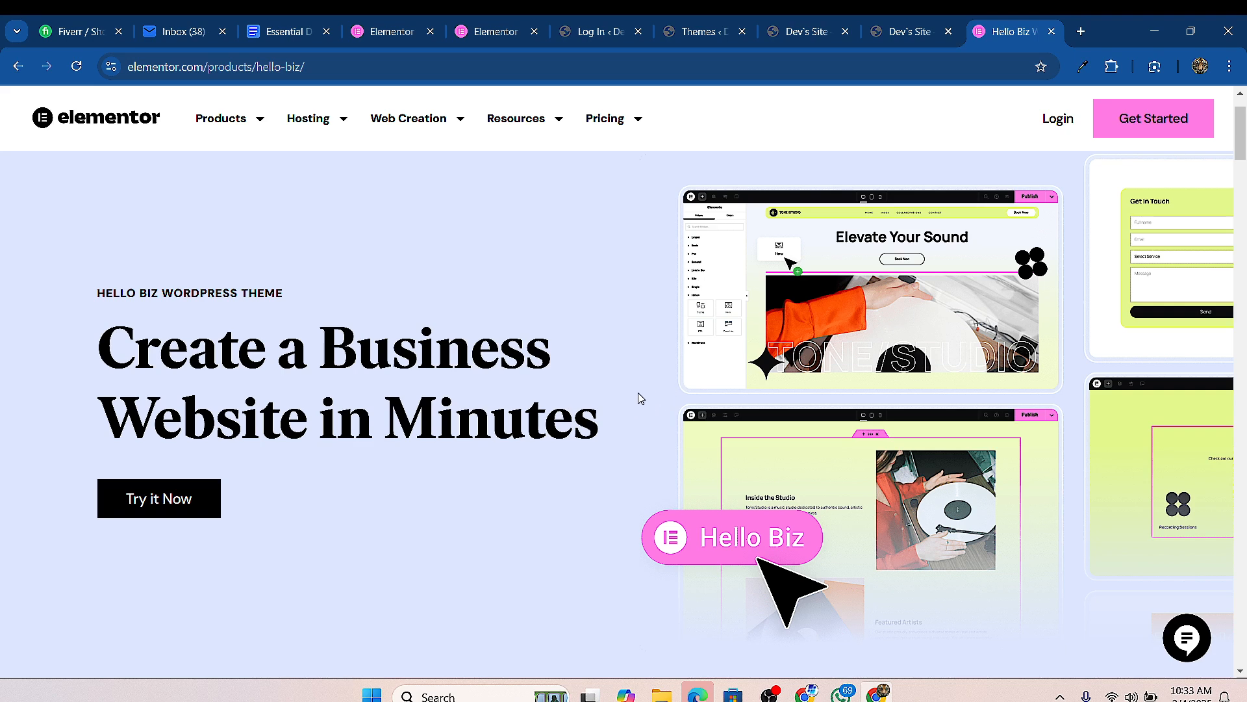
Step: Look over the Hello Biz product page, the live site and its active theme on the WordPress Themes page
{"action": "scroll", "coordinate": [617, 281], "scroll_direction": "down", "scroll_amount": 15}
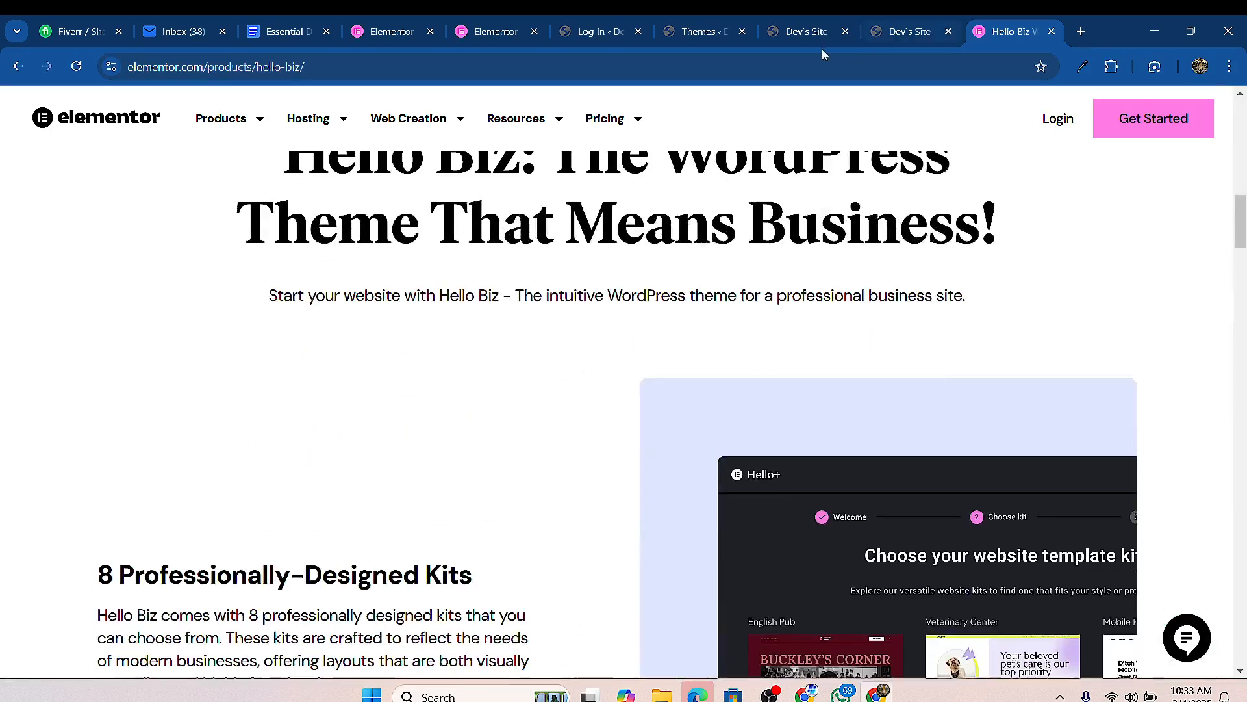
{"action": "left_click", "coordinate": [909, 31]}
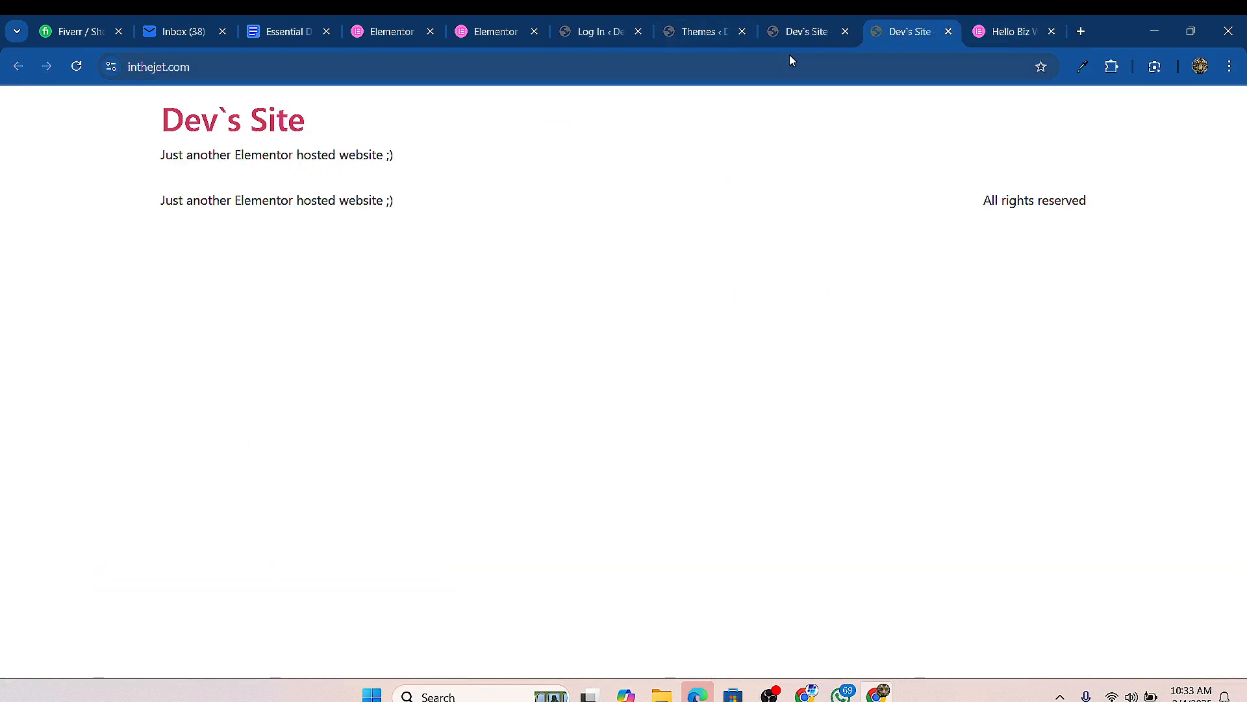
{"action": "left_click", "coordinate": [796, 33]}
{"action": "left_click", "coordinate": [690, 32]}
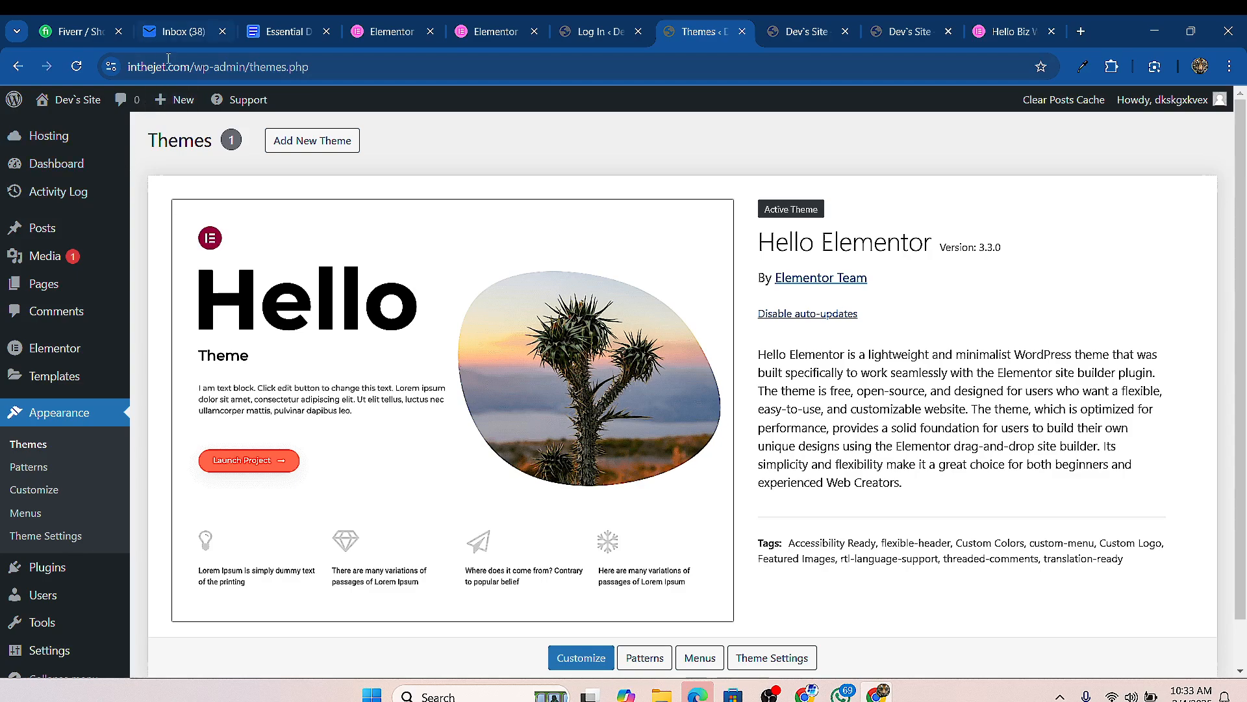
{"action": "scroll", "coordinate": [195, 305], "scroll_direction": "down", "scroll_amount": 2}
{"action": "scroll", "coordinate": [221, 403], "scroll_direction": "up", "scroll_amount": 2}
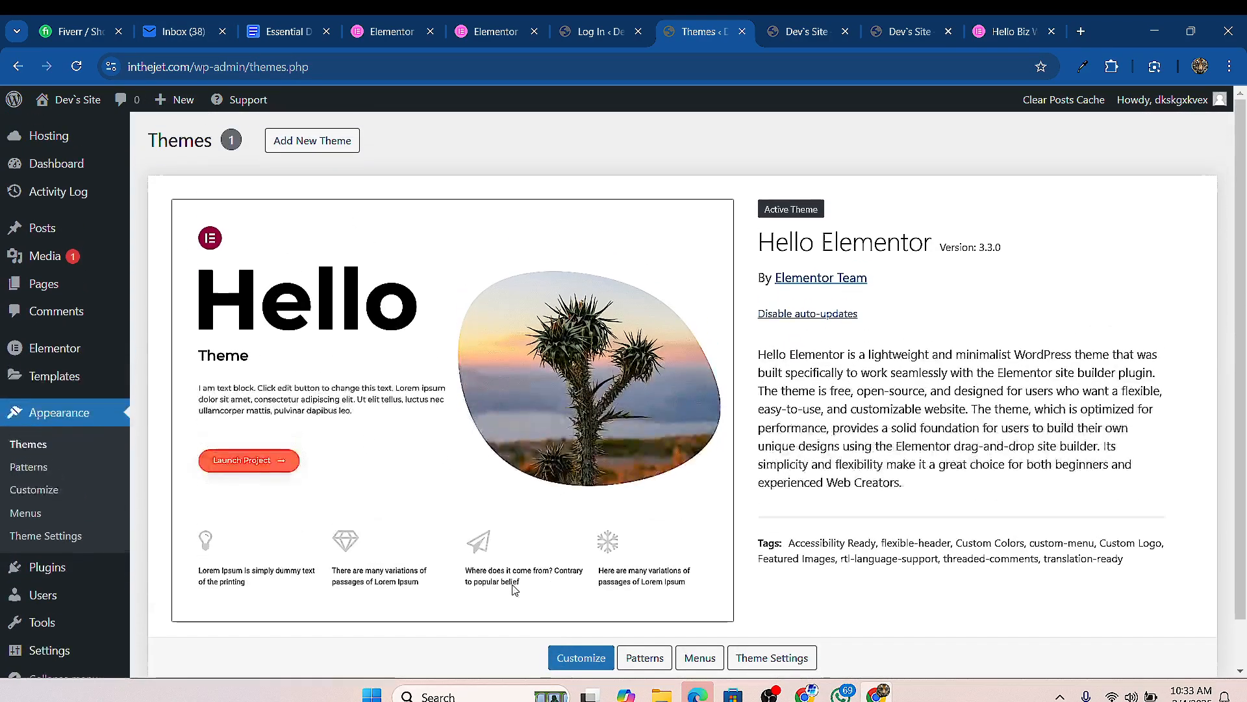
{"action": "scroll", "coordinate": [154, 371], "scroll_direction": "down", "scroll_amount": 2}
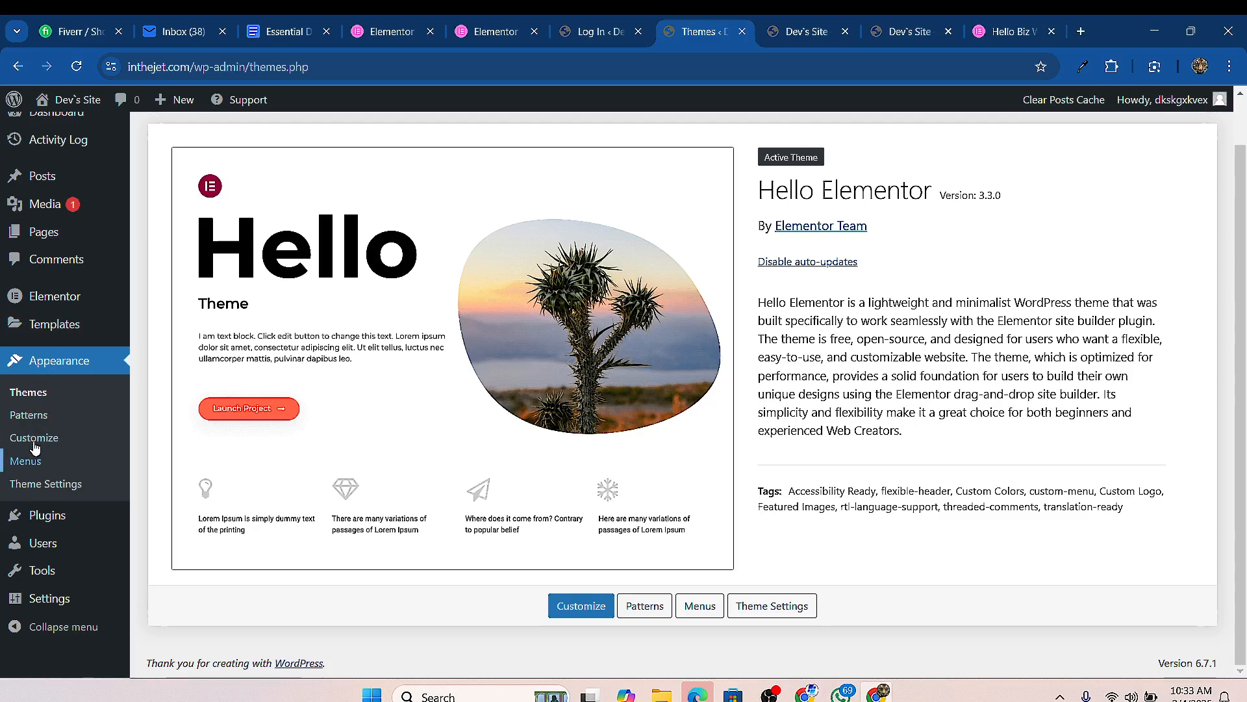
Step: Examine the Hello theme's settings and open the design option for the cross-site header and footer in the site customizer
{"action": "left_click", "coordinate": [49, 490]}
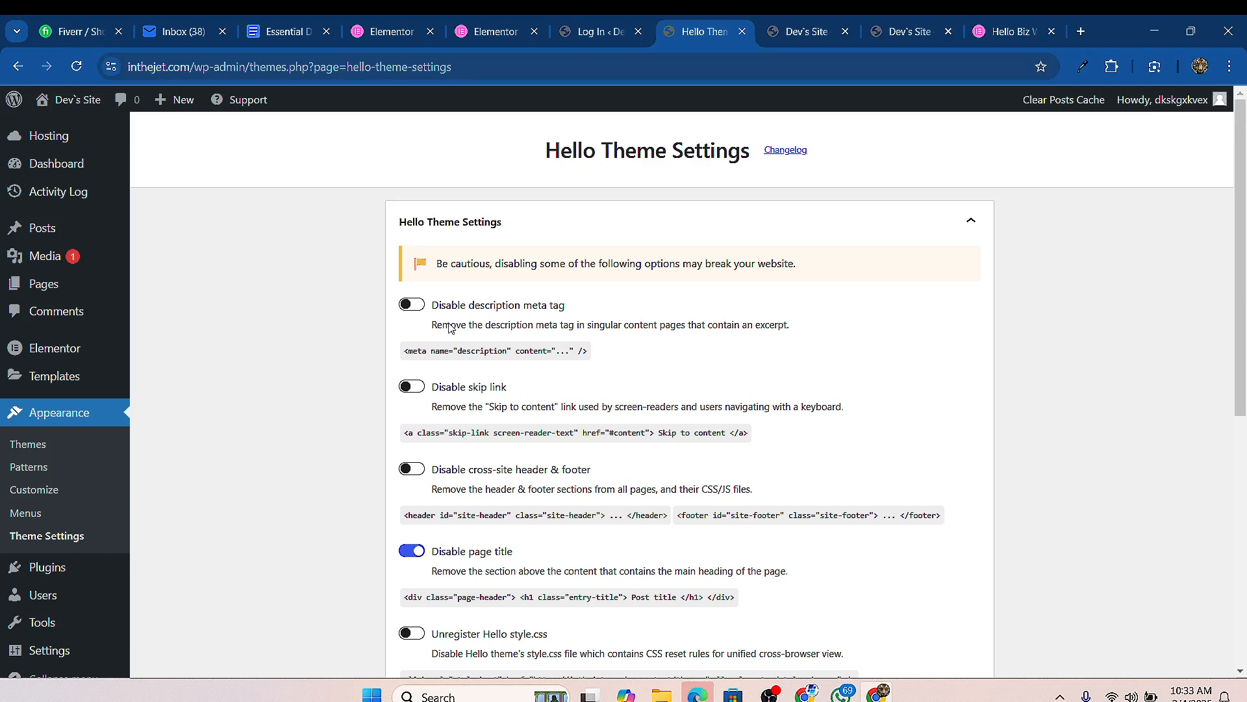
{"action": "scroll", "coordinate": [427, 234], "scroll_direction": "down", "scroll_amount": 5}
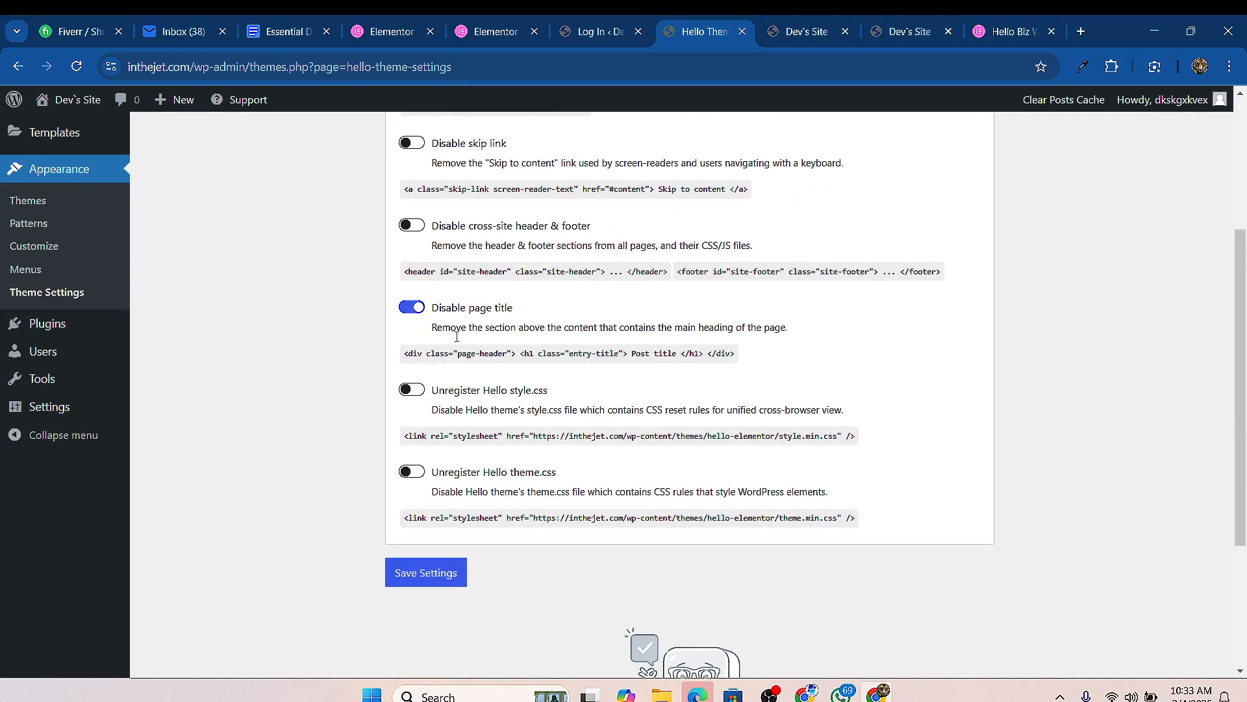
{"action": "scroll", "coordinate": [187, 430], "scroll_direction": "up", "scroll_amount": 4}
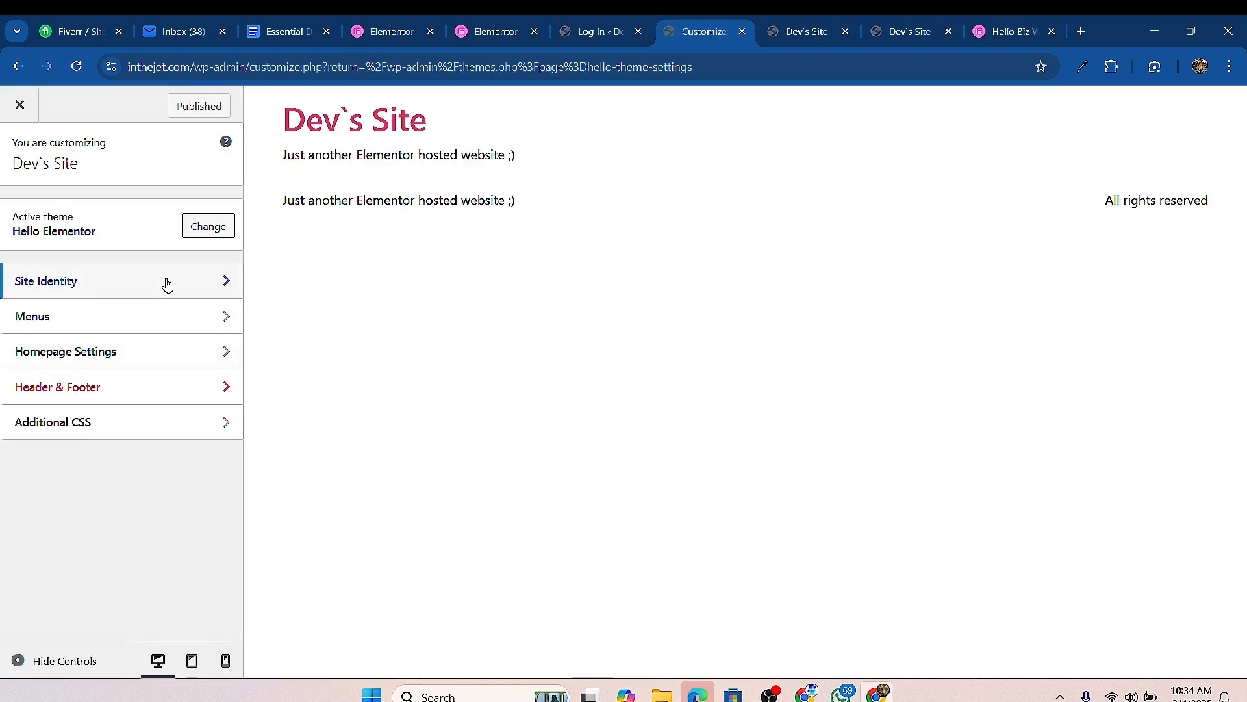
{"action": "left_click", "coordinate": [162, 388]}
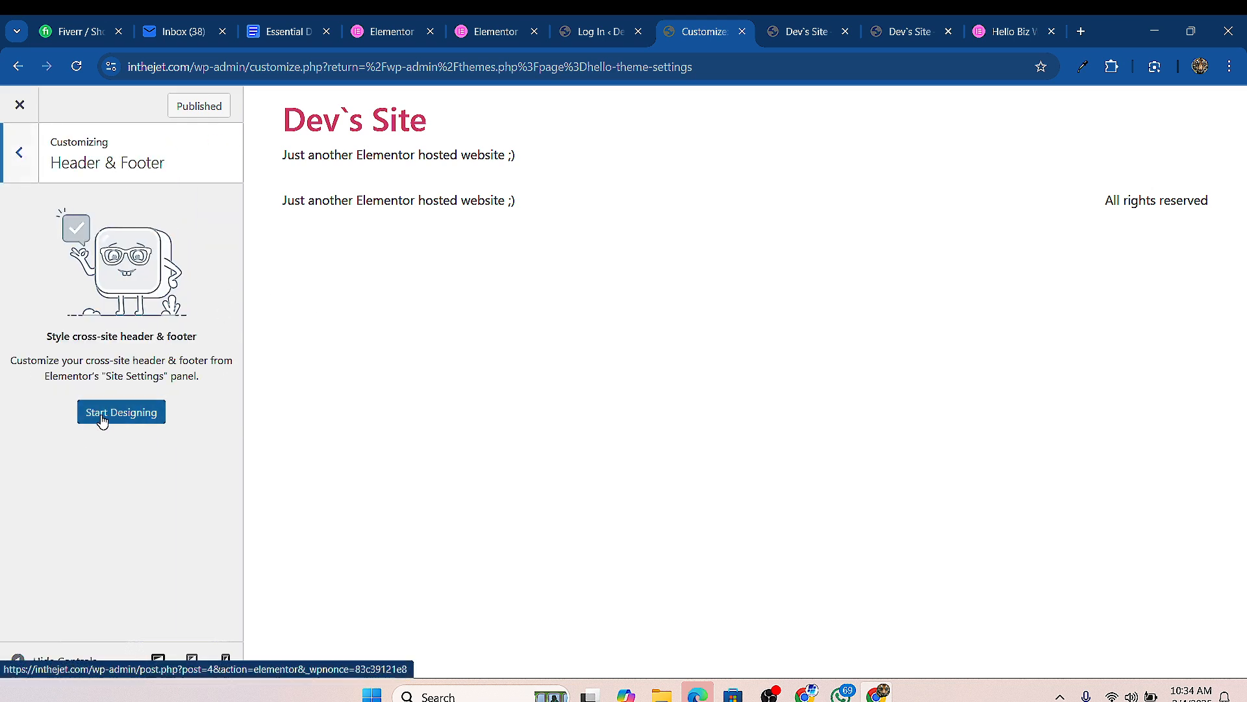
{"action": "left_click", "coordinate": [104, 421]}
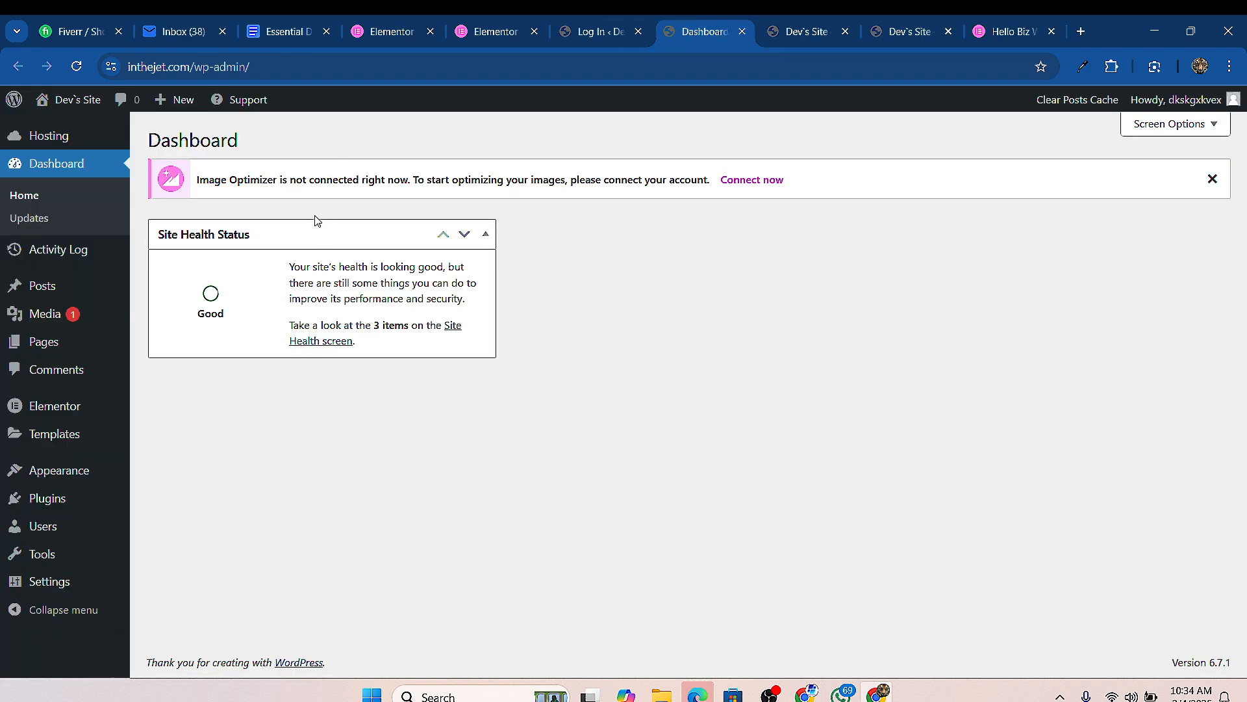
Step: Search the WordPress theme directory for "hello biz" and install the Hello Biz theme
{"action": "mouse_move", "coordinate": [78, 474]}
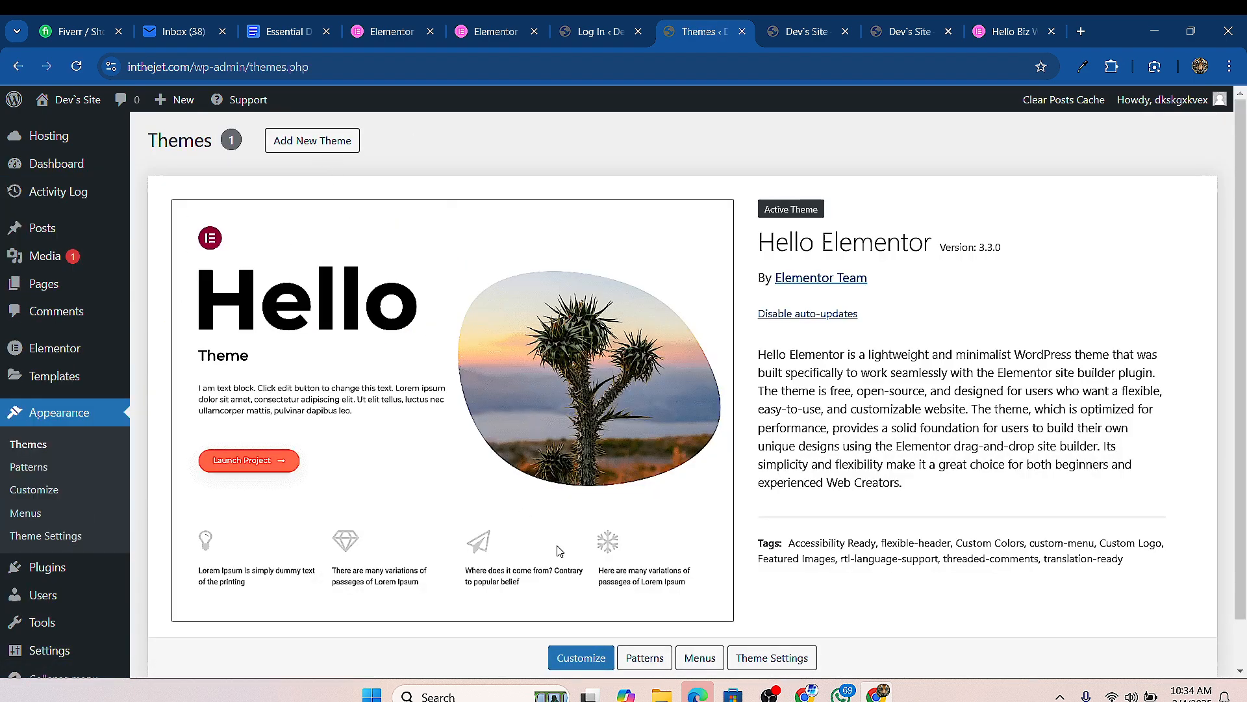
{"action": "left_click", "coordinate": [297, 146]}
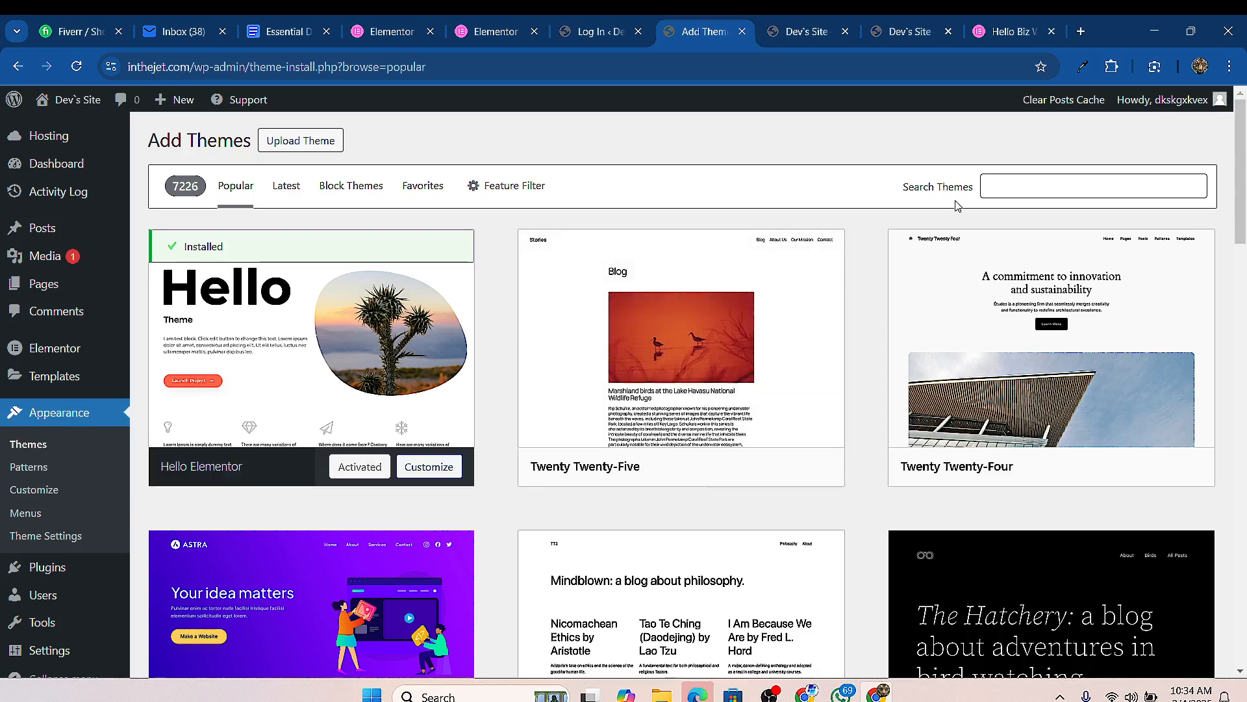
{"action": "left_click", "coordinate": [990, 185]}
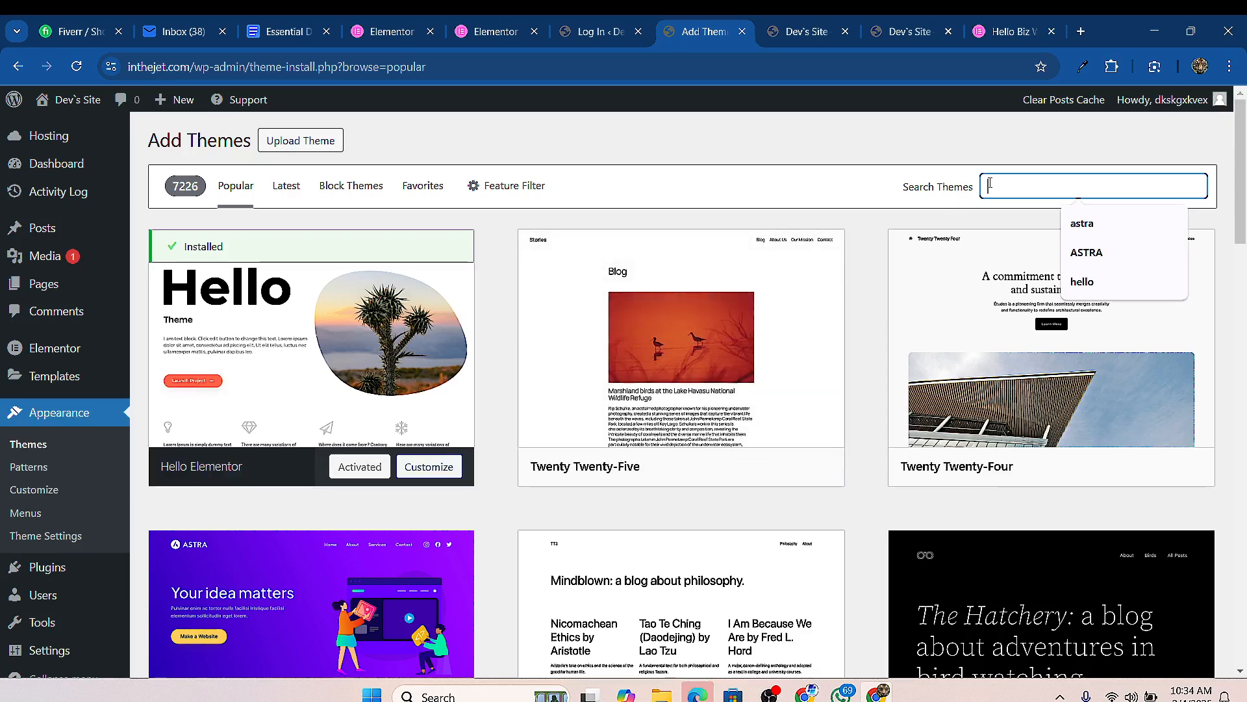
{"action": "type", "text": "hello"}
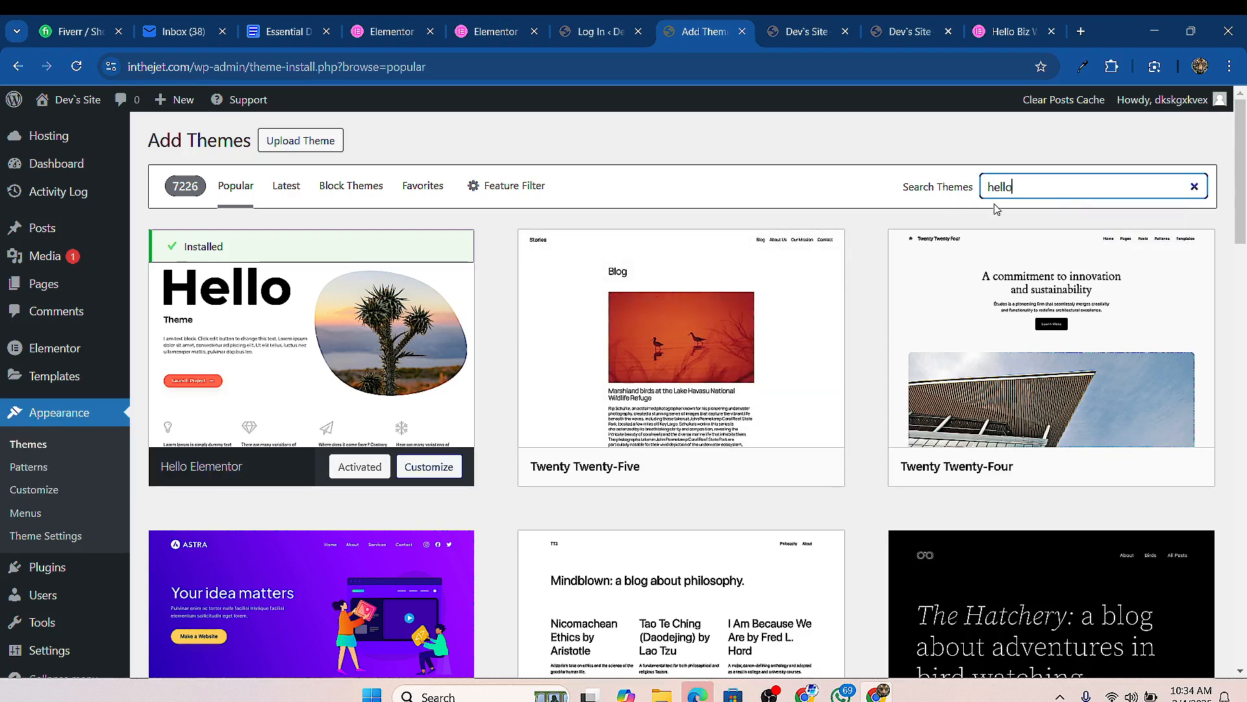
{"action": "type", "text": " biz"}
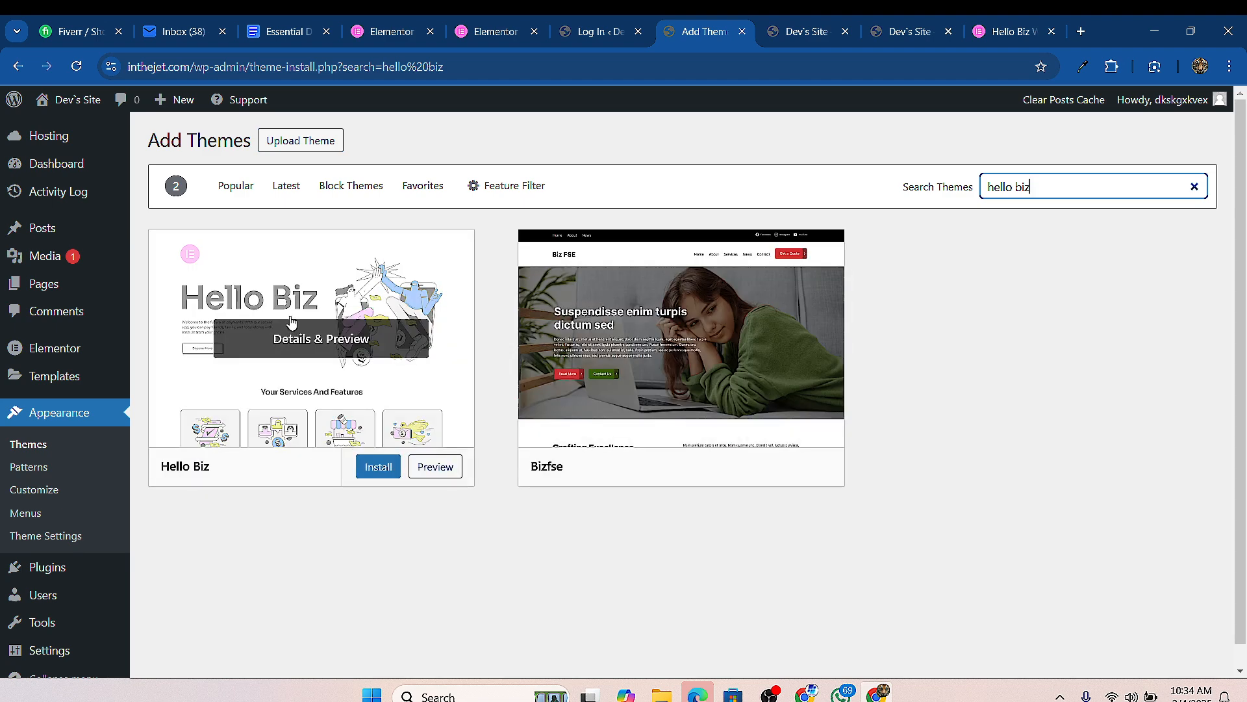
{"action": "left_click", "coordinate": [375, 465]}
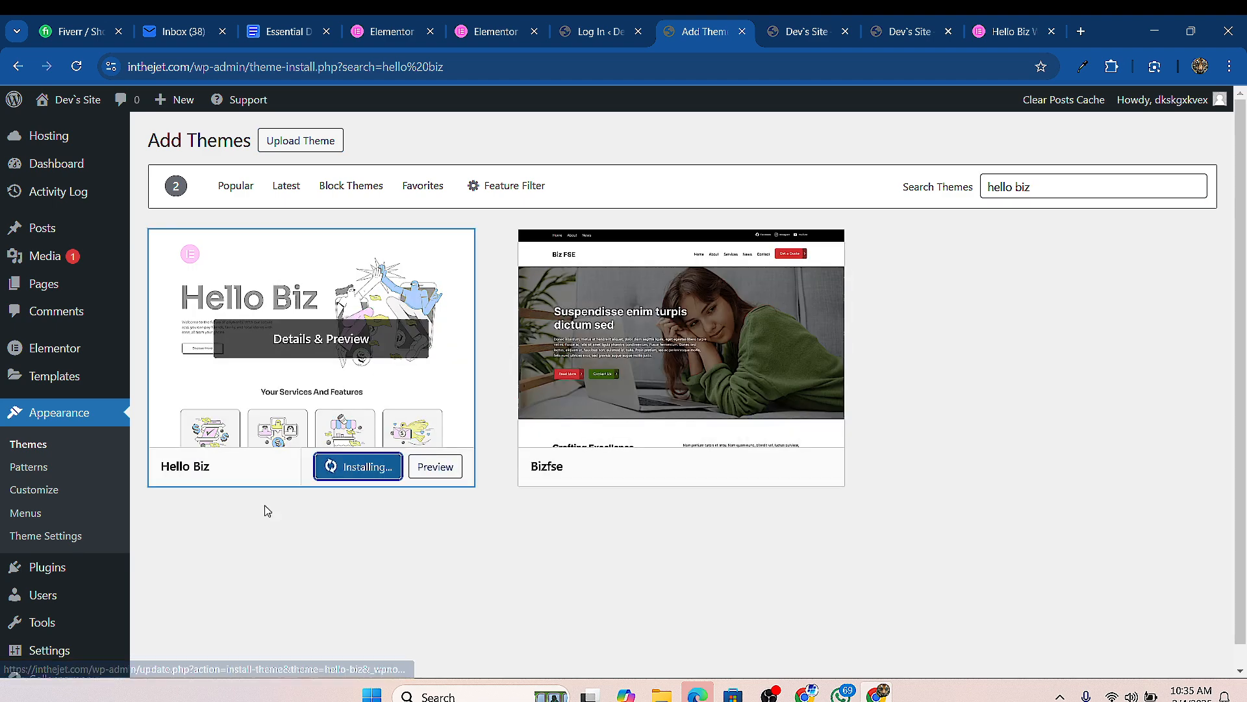
Step: Review the Hello Biz product page, including its designed kits, native Hello widgets, header and footer, and start-to-live steps
{"action": "left_click", "coordinate": [1009, 31]}
{"action": "scroll", "coordinate": [622, 311], "scroll_direction": "up", "scroll_amount": 8}
{"action": "scroll", "coordinate": [621, 317], "scroll_direction": "up", "scroll_amount": 5}
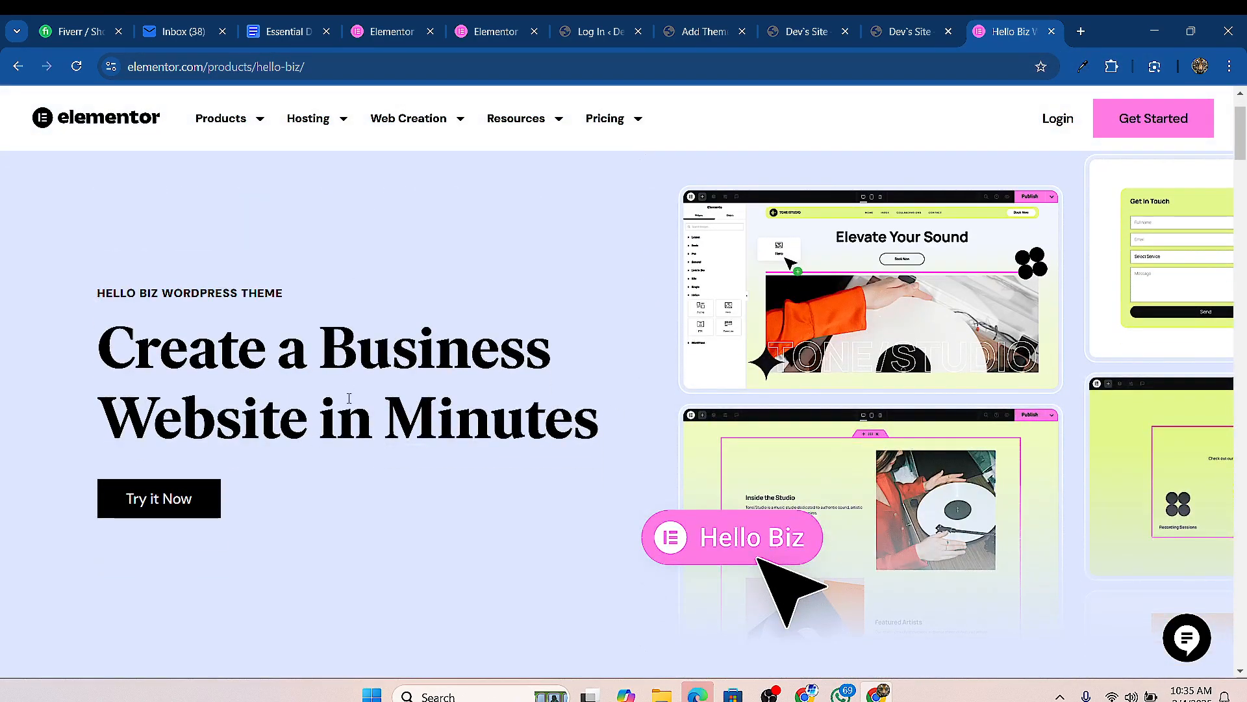
{"action": "scroll", "coordinate": [349, 398], "scroll_direction": "down", "scroll_amount": 10}
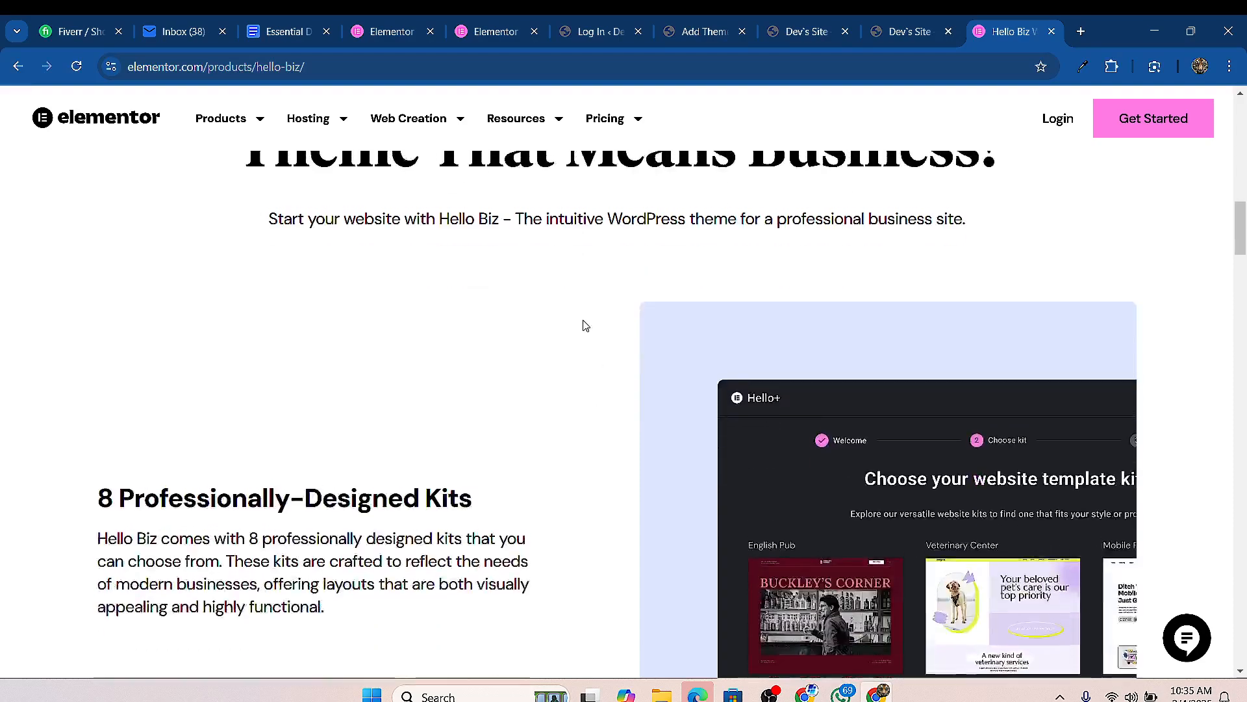
{"action": "scroll", "coordinate": [591, 328], "scroll_direction": "up", "scroll_amount": 2}
{"action": "scroll", "coordinate": [685, 363], "scroll_direction": "down", "scroll_amount": 12}
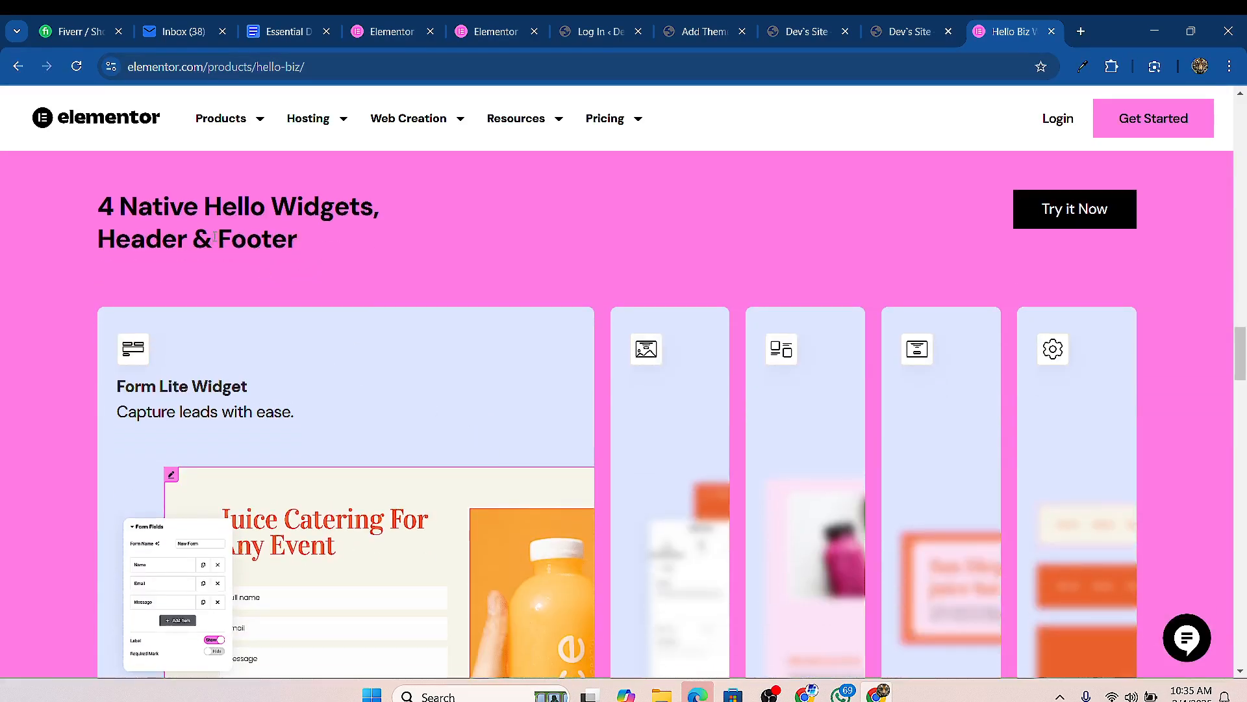
{"action": "scroll", "coordinate": [558, 326], "scroll_direction": "down", "scroll_amount": 1}
{"action": "scroll", "coordinate": [305, 161], "scroll_direction": "up", "scroll_amount": 1}
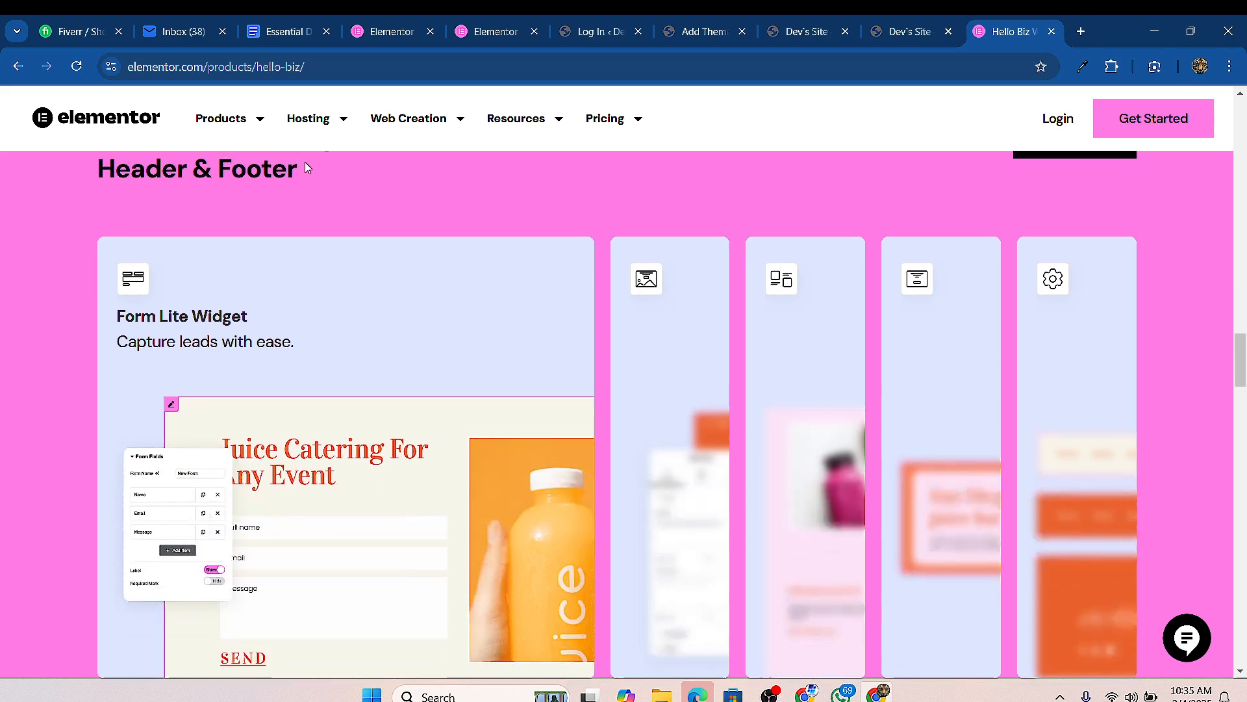
{"action": "scroll", "coordinate": [263, 260], "scroll_direction": "down", "scroll_amount": 2}
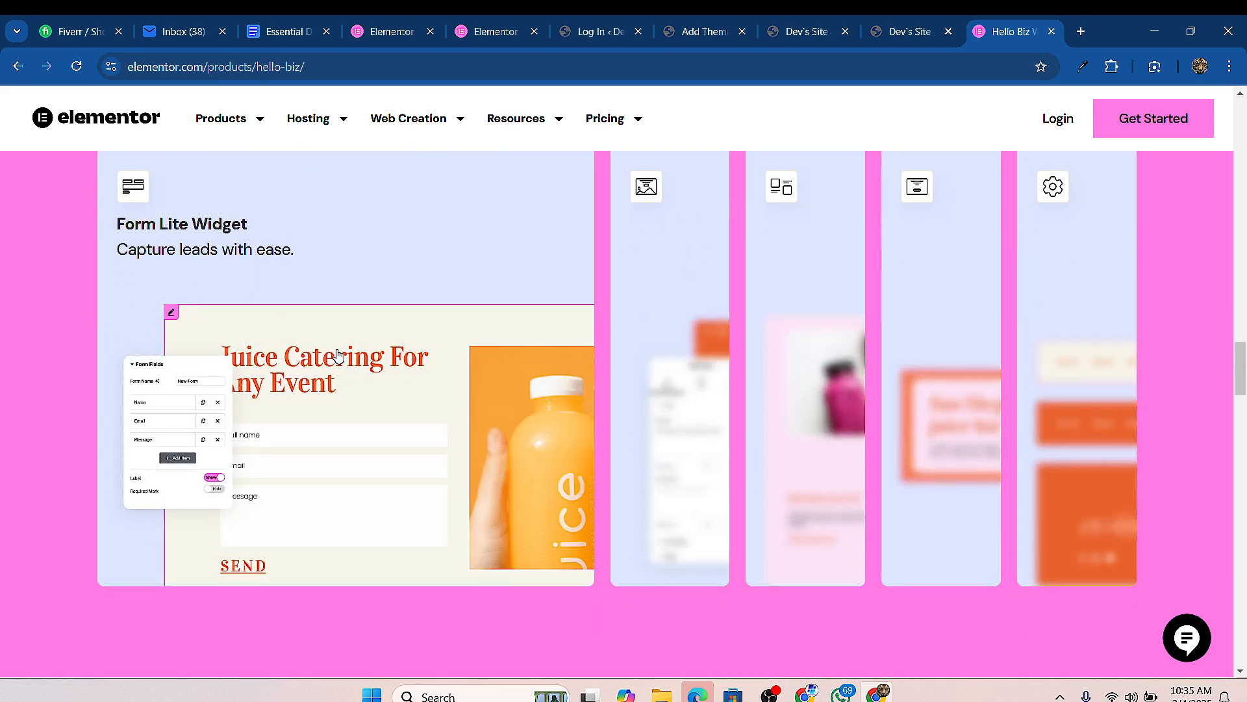
{"action": "scroll", "coordinate": [614, 366], "scroll_direction": "up", "scroll_amount": 1}
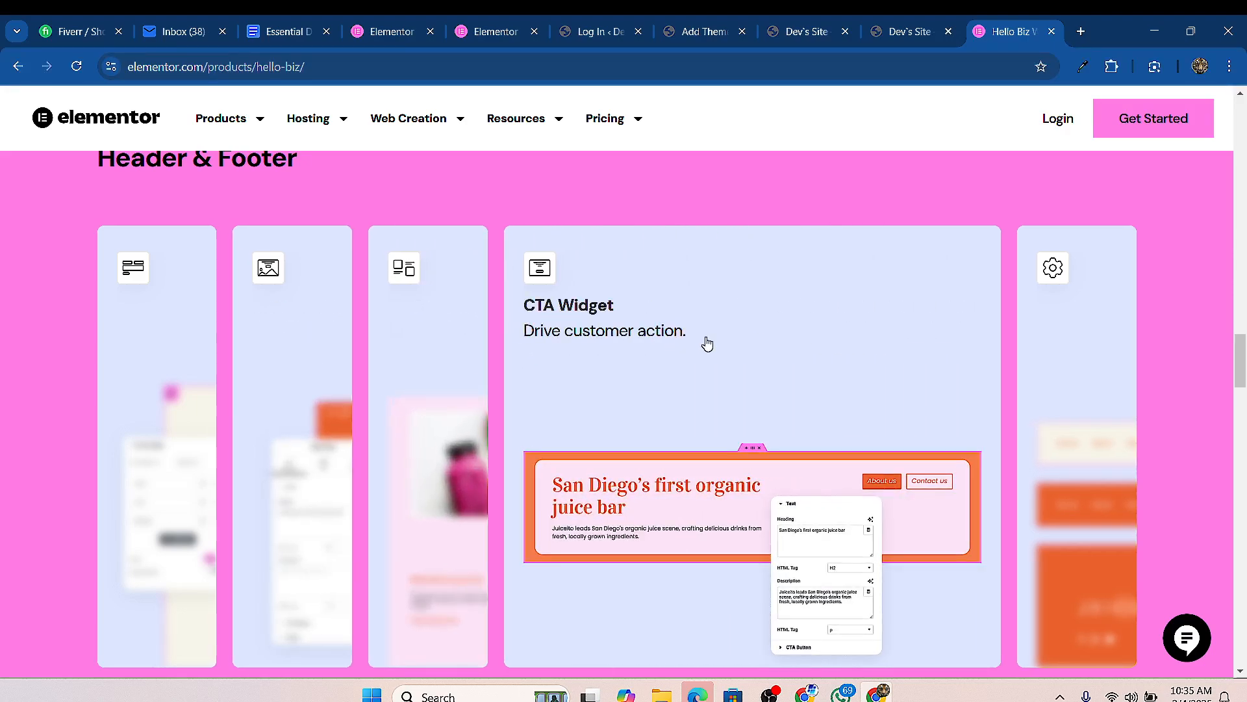
{"action": "scroll", "coordinate": [794, 317], "scroll_direction": "down", "scroll_amount": 10}
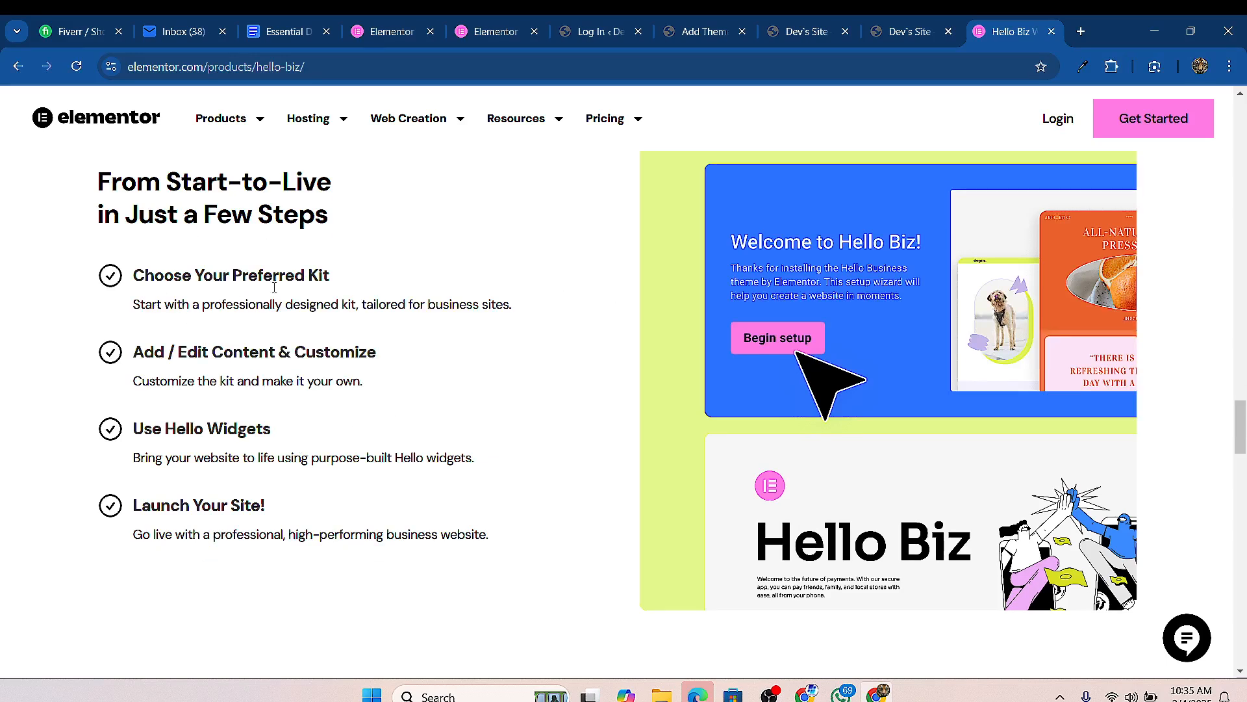
Step: Close the duplicate view of the live site and activate the installed Hello Biz theme
{"action": "left_click", "coordinate": [883, 41]}
{"action": "left_click", "coordinate": [758, 36]}
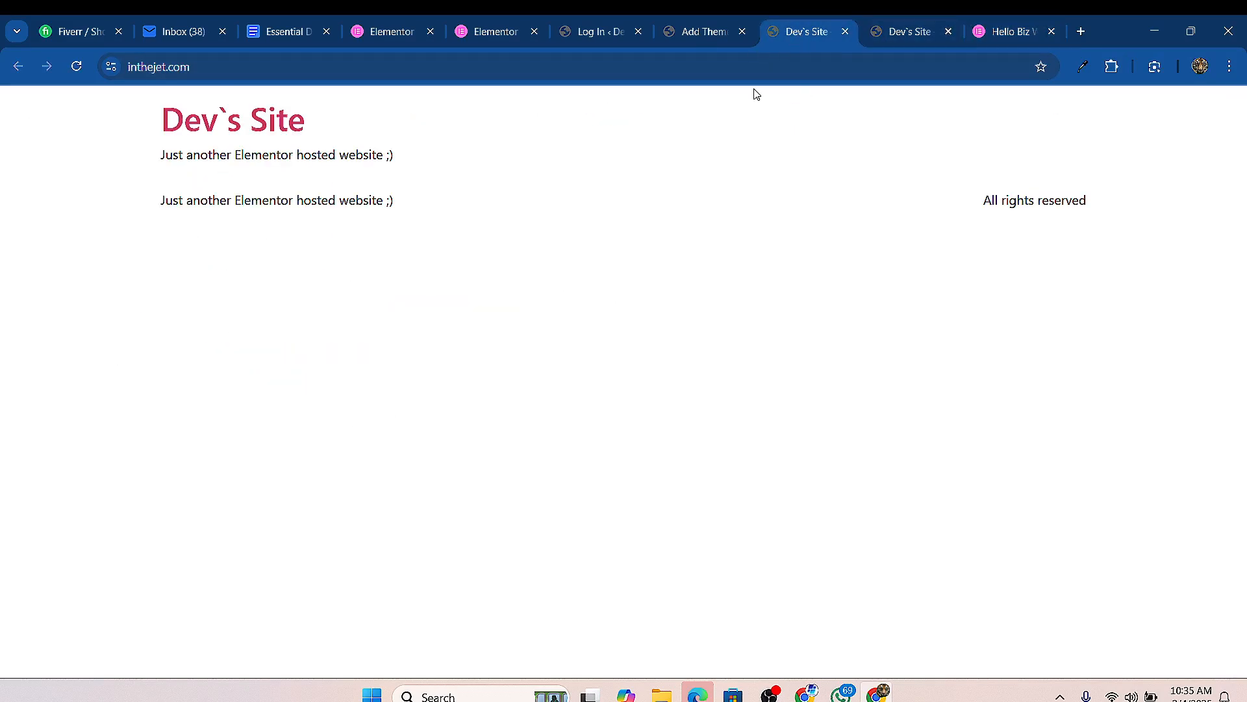
{"action": "left_click", "coordinate": [845, 31]}
{"action": "left_click", "coordinate": [709, 39]}
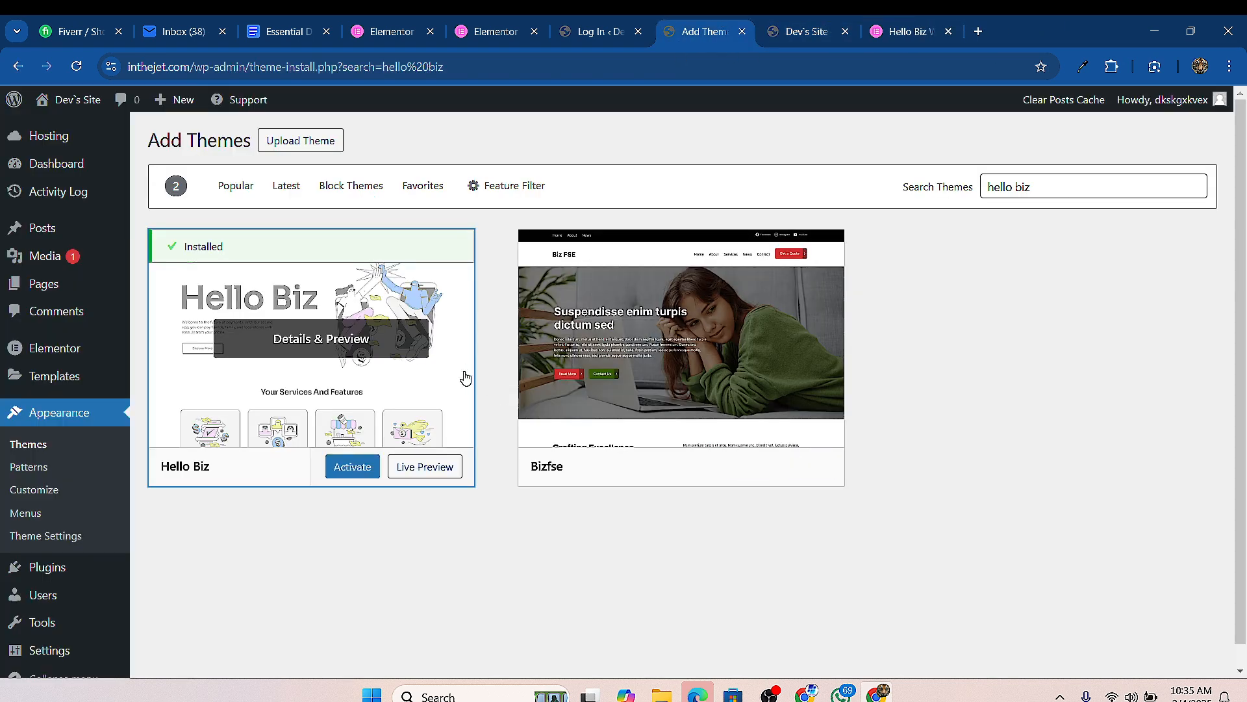
{"action": "left_click", "coordinate": [353, 468]}
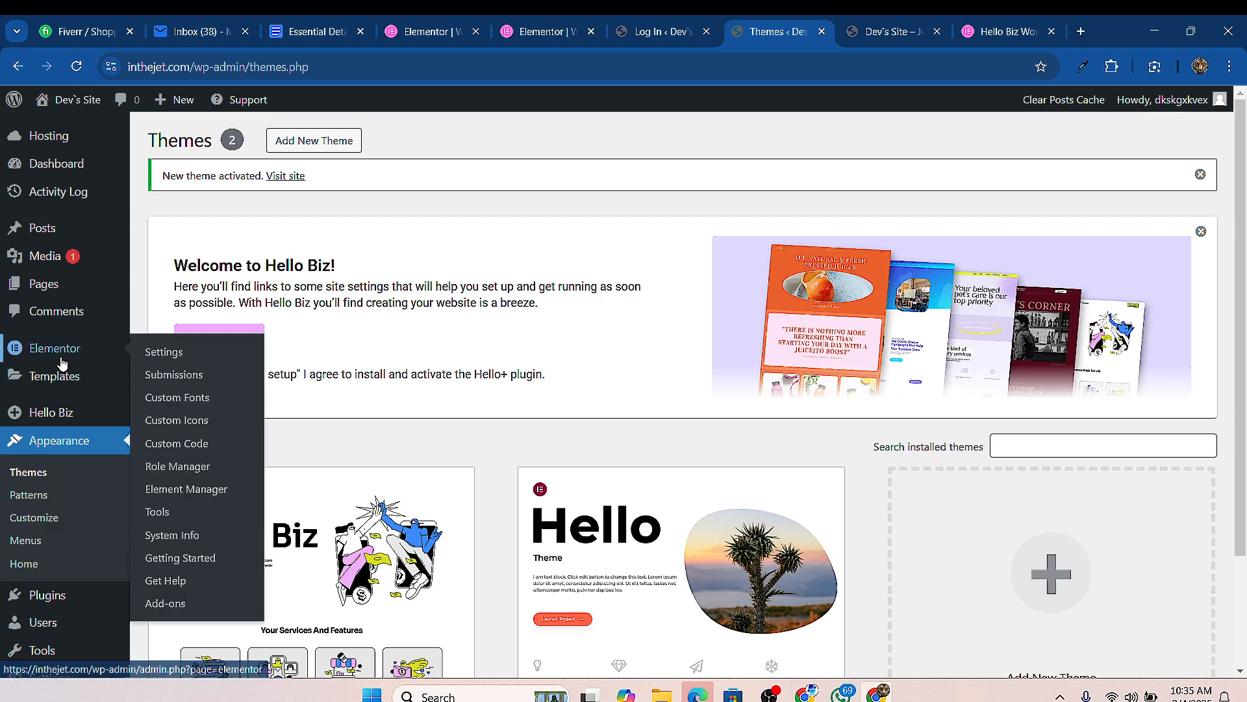
Step: Open the installed plugins list in a separate browser tab and deactivate the Elementor Pro plugin
{"action": "scroll", "coordinate": [56, 448], "scroll_direction": "down", "scroll_amount": 2}
{"action": "mouse_move", "coordinate": [55, 466]}
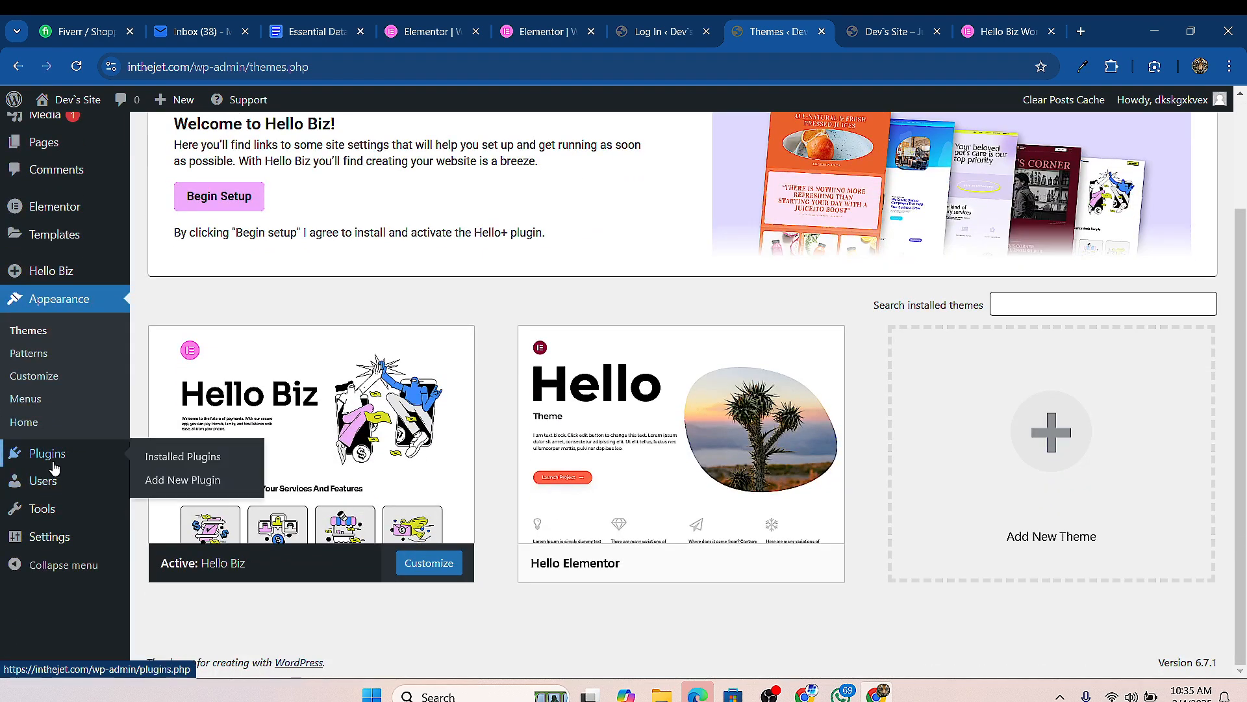
{"action": "right_click", "coordinate": [178, 461]}
{"action": "left_click", "coordinate": [250, 101]}
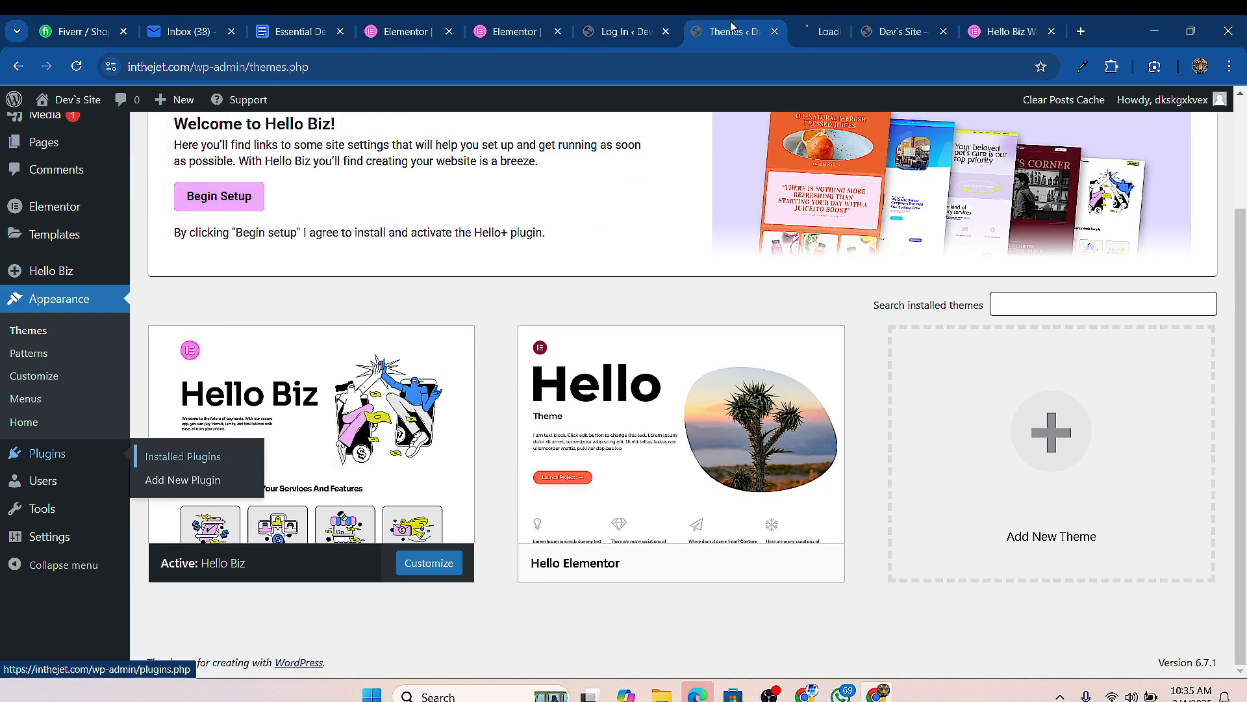
{"action": "left_click", "coordinate": [778, 25]}
{"action": "scroll", "coordinate": [287, 465], "scroll_direction": "down", "scroll_amount": 5}
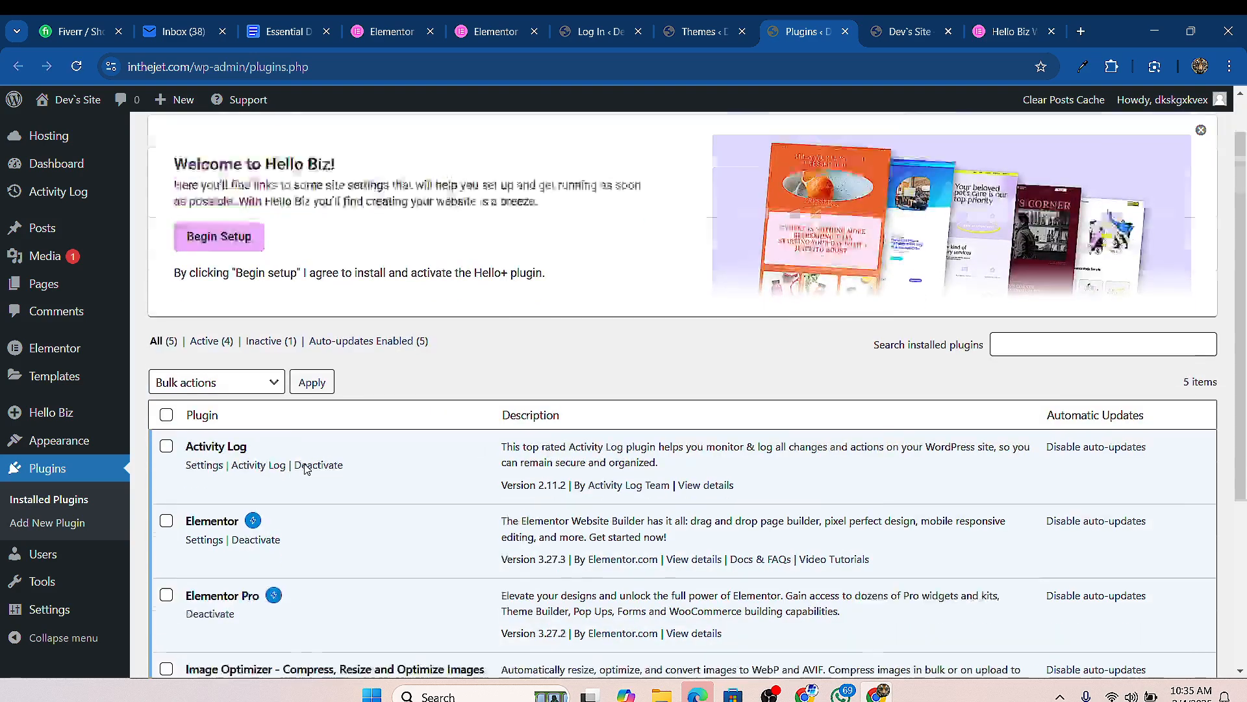
{"action": "left_click", "coordinate": [210, 423]}
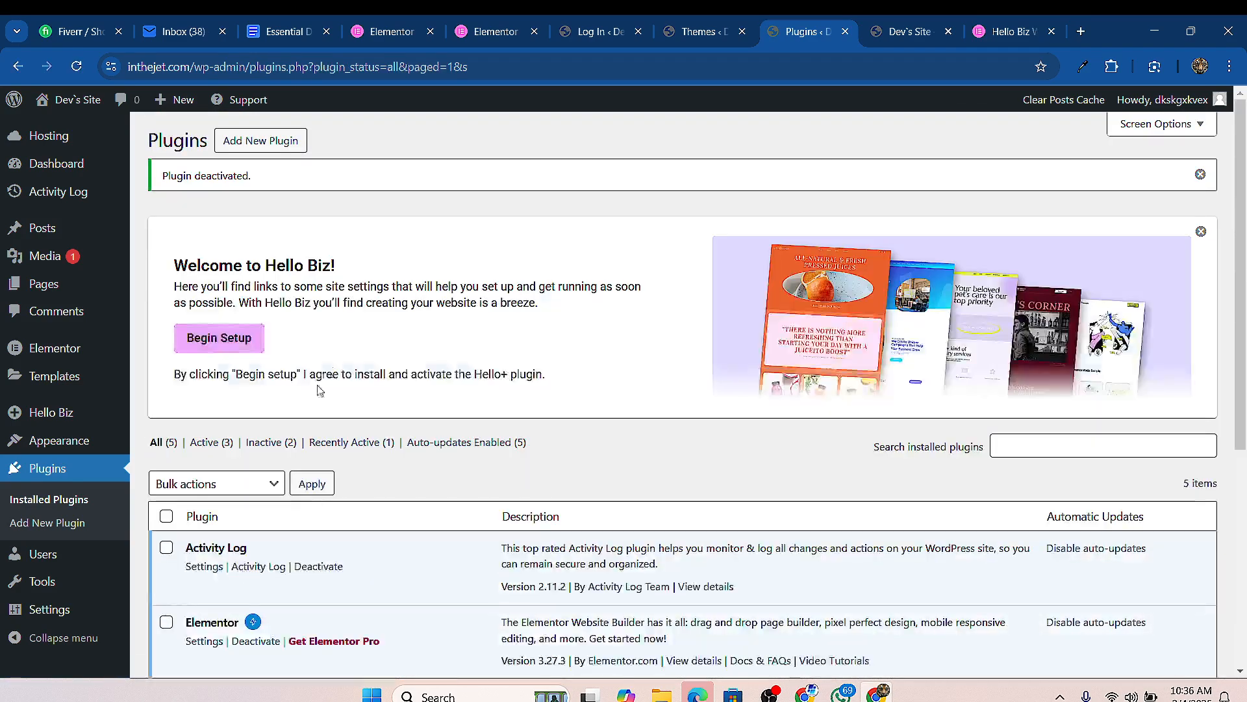
Step: Begin the Hello Biz setup from the Themes page, installing the Hello+ plugin, and browse the website template kits
{"action": "left_click", "coordinate": [695, 33]}
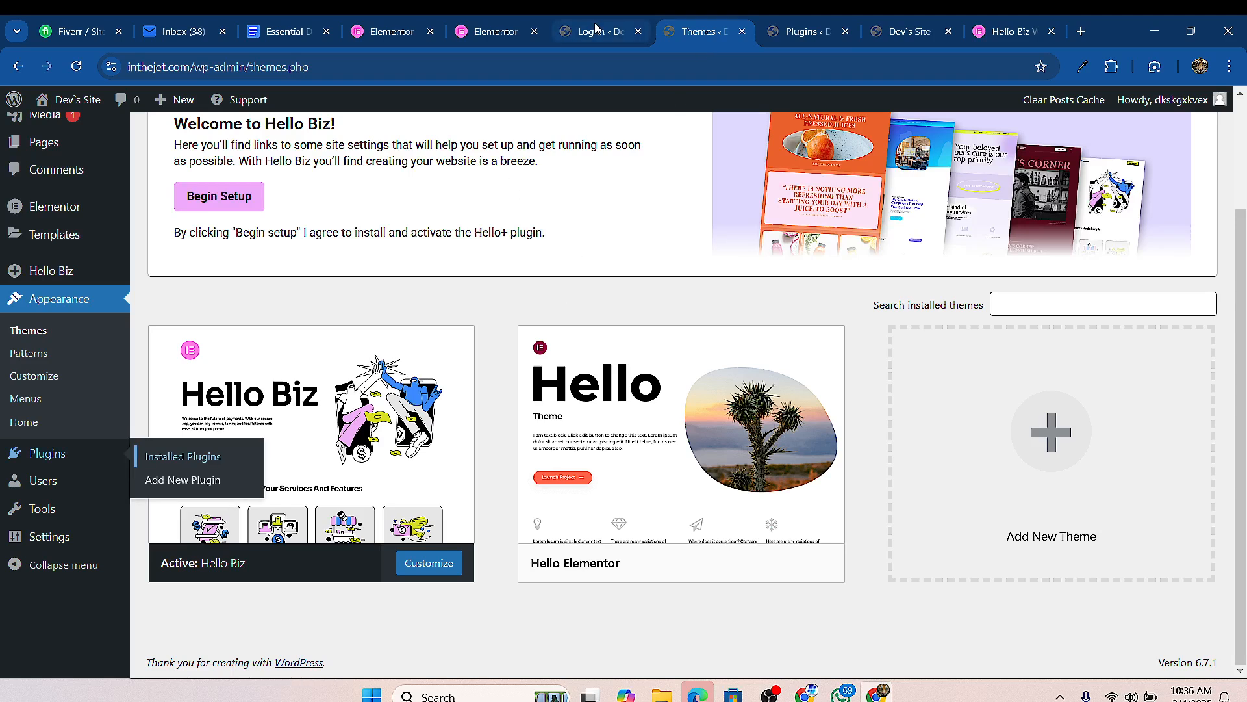
{"action": "left_click", "coordinate": [219, 196]}
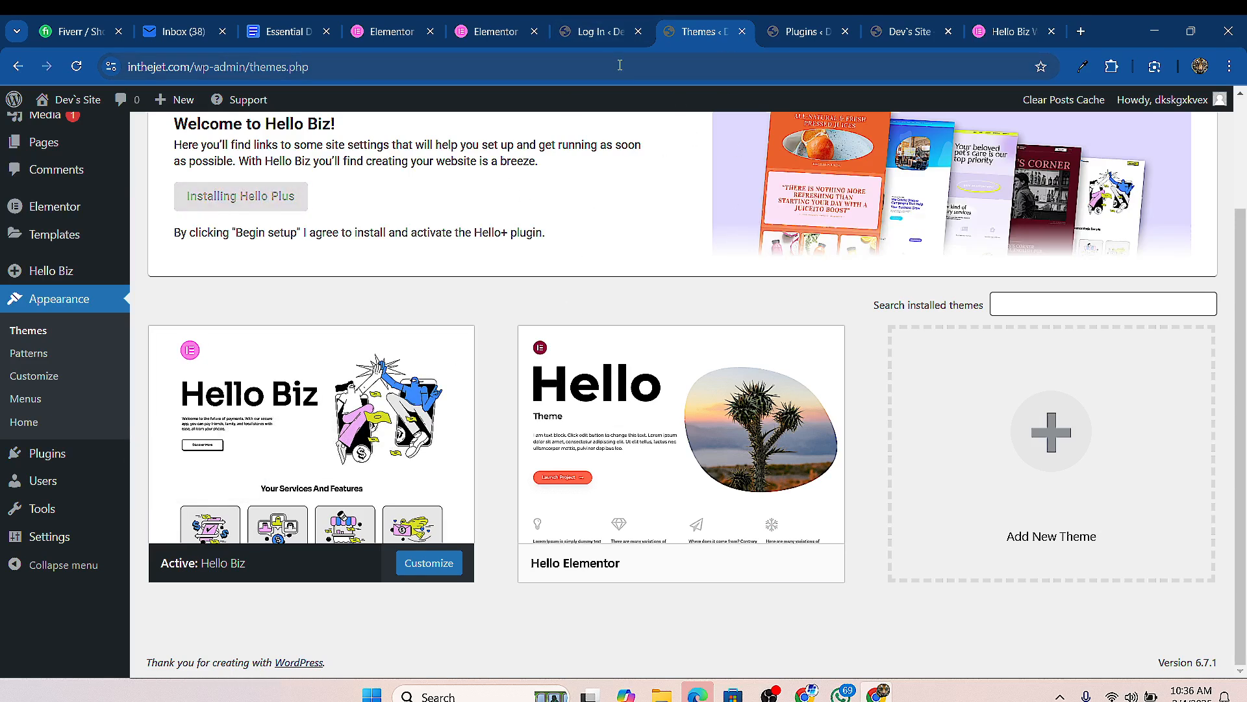
{"action": "scroll", "coordinate": [320, 245], "scroll_direction": "up", "scroll_amount": 1}
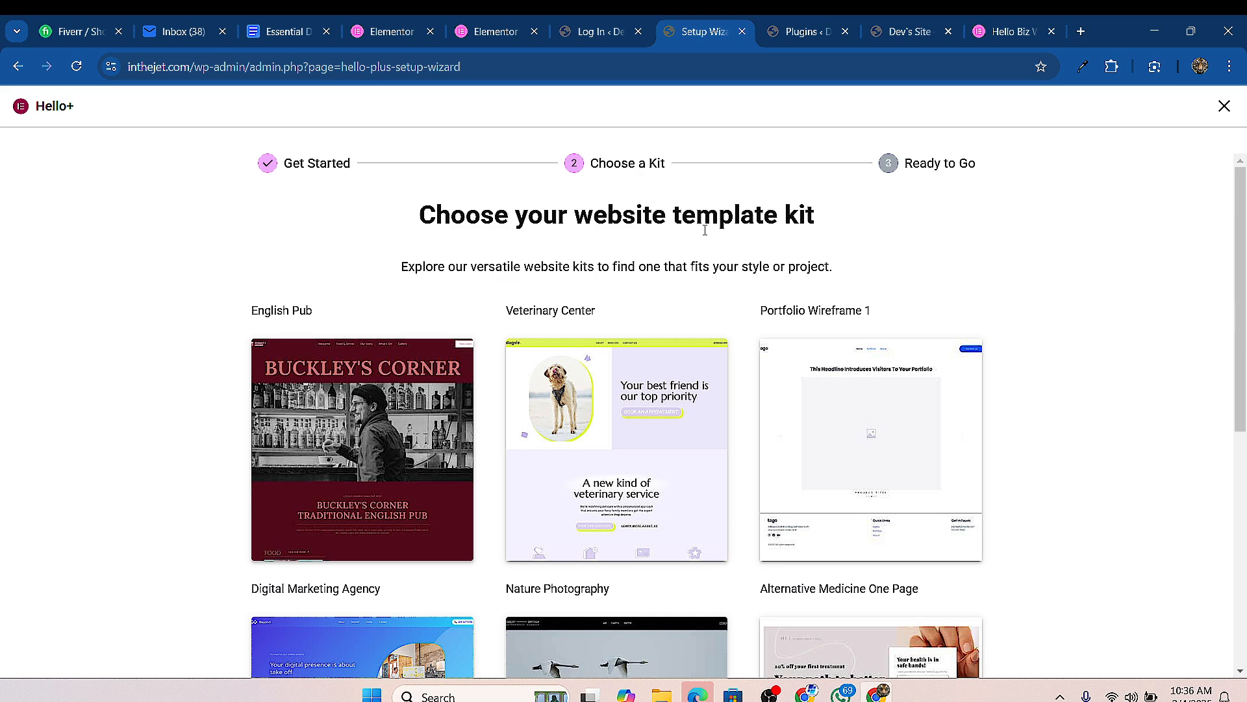
{"action": "scroll", "coordinate": [584, 397], "scroll_direction": "down", "scroll_amount": 7}
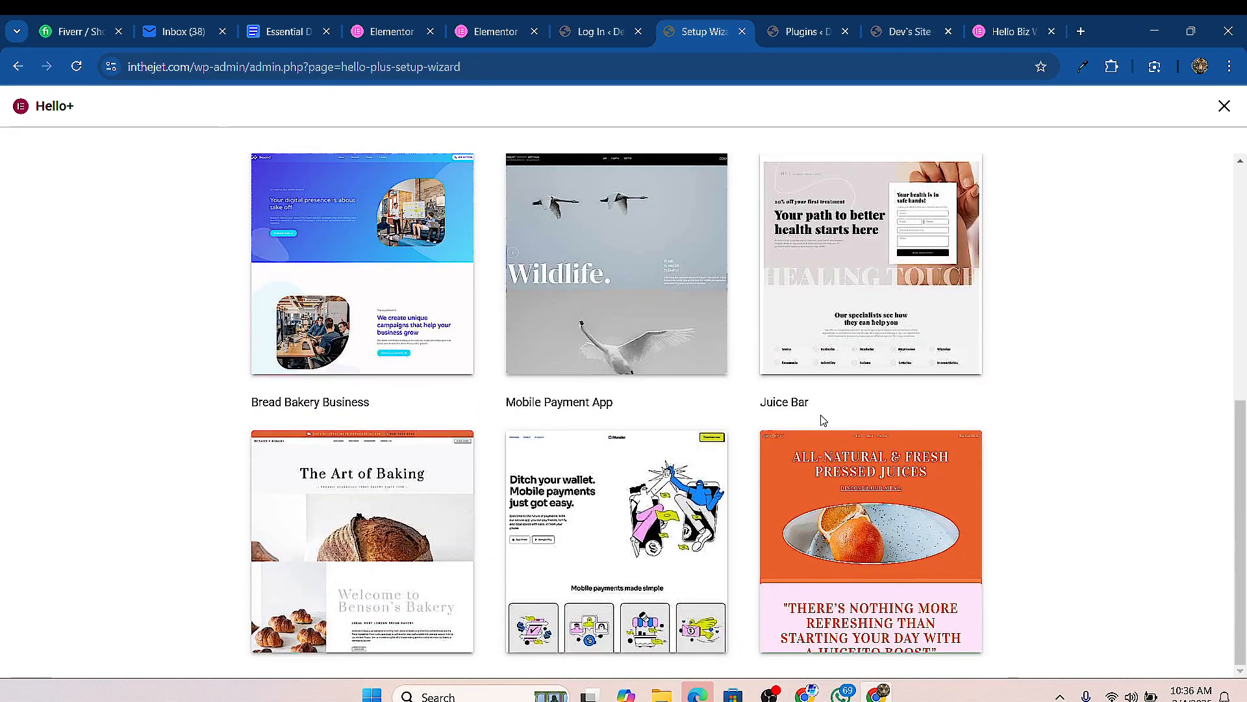
{"action": "scroll", "coordinate": [442, 507], "scroll_direction": "up", "scroll_amount": 6}
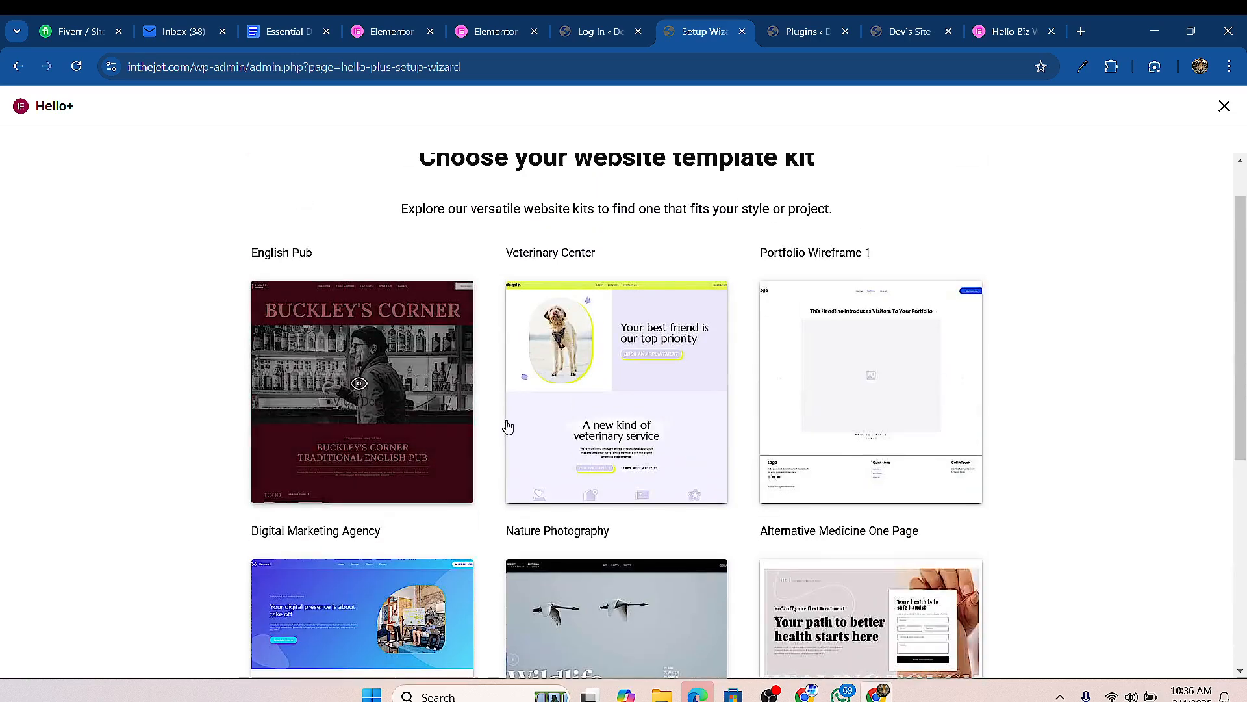
Step: Preview the English Pub kit's demo page and return to the kit selection
{"action": "left_click", "coordinate": [358, 387]}
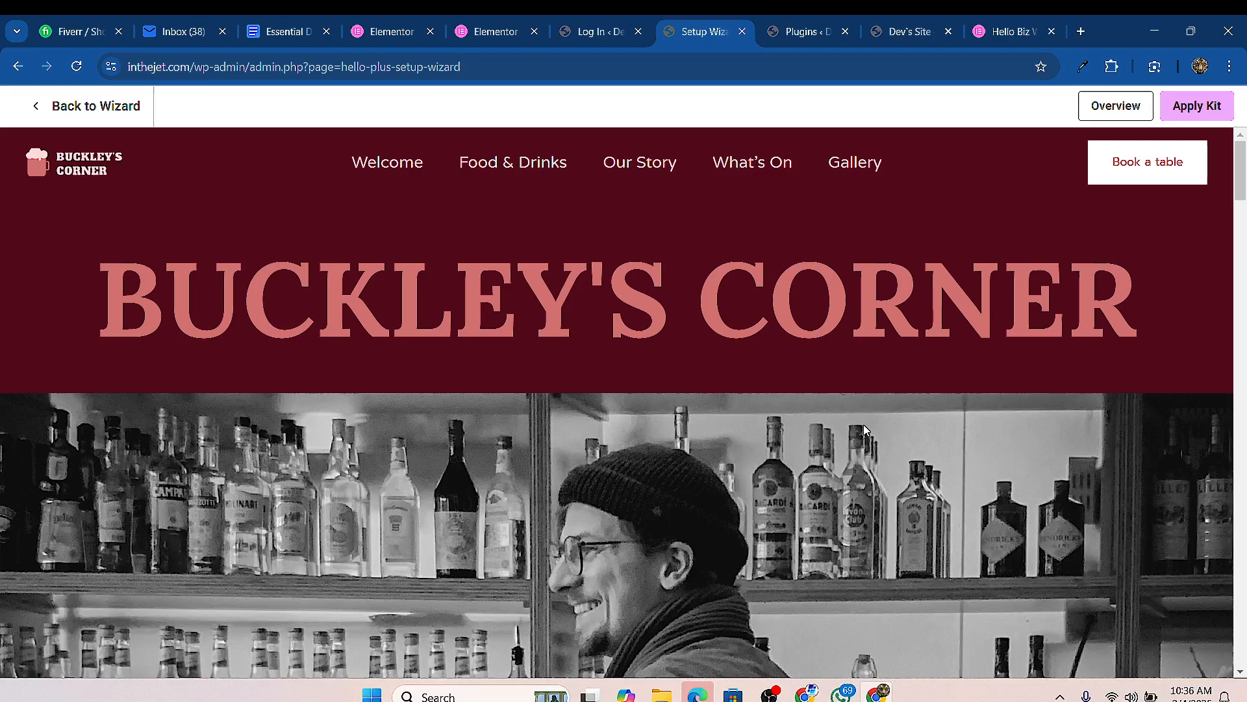
{"action": "scroll", "coordinate": [913, 427], "scroll_direction": "down", "scroll_amount": 15}
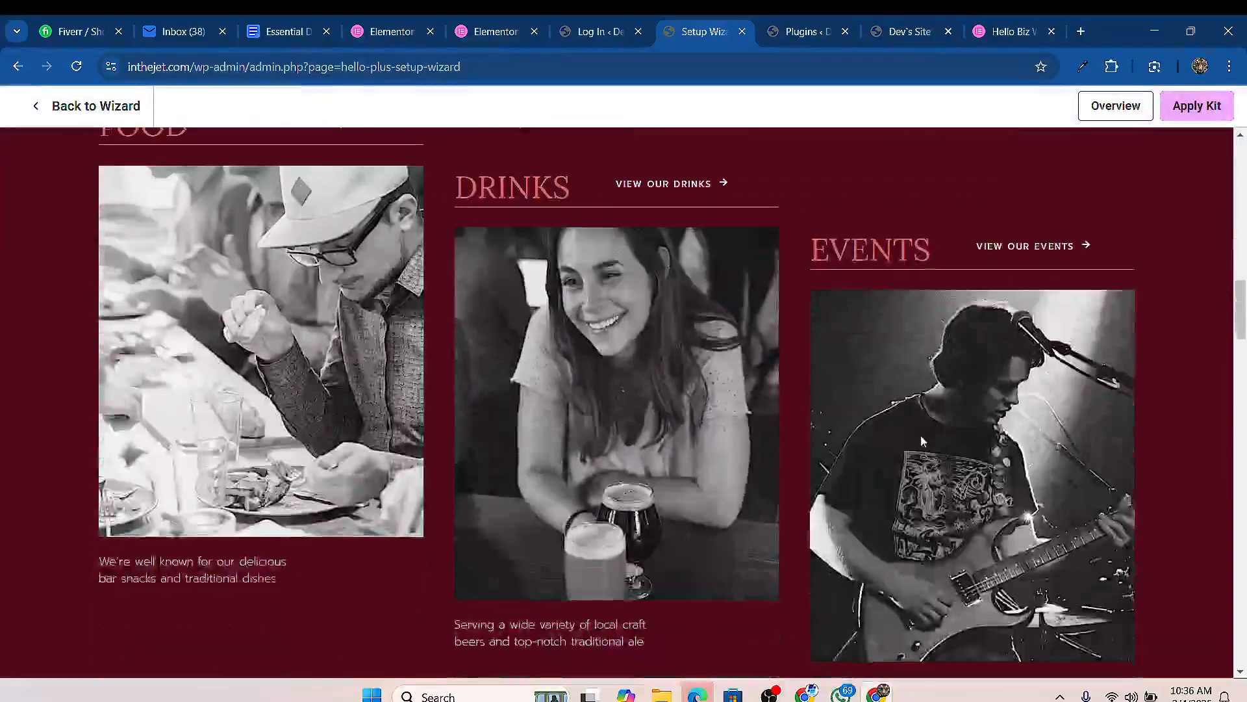
{"action": "scroll", "coordinate": [885, 469], "scroll_direction": "down", "scroll_amount": 15}
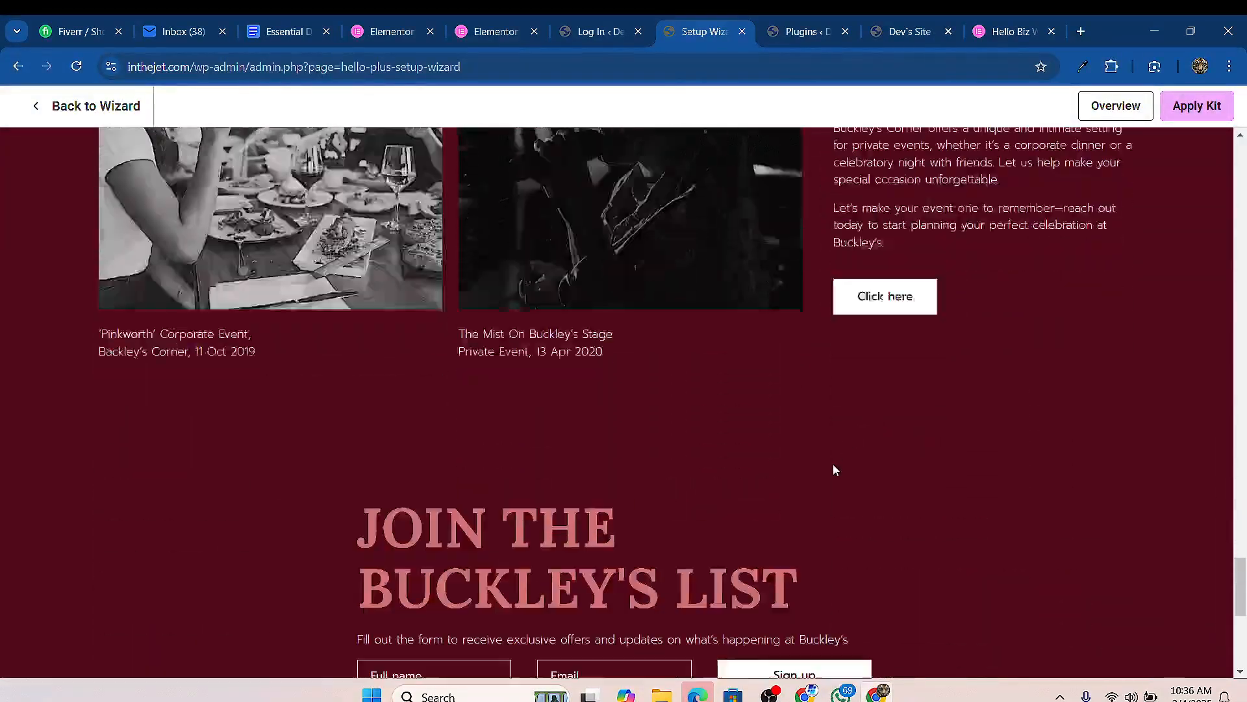
{"action": "scroll", "coordinate": [715, 466], "scroll_direction": "up", "scroll_amount": 15}
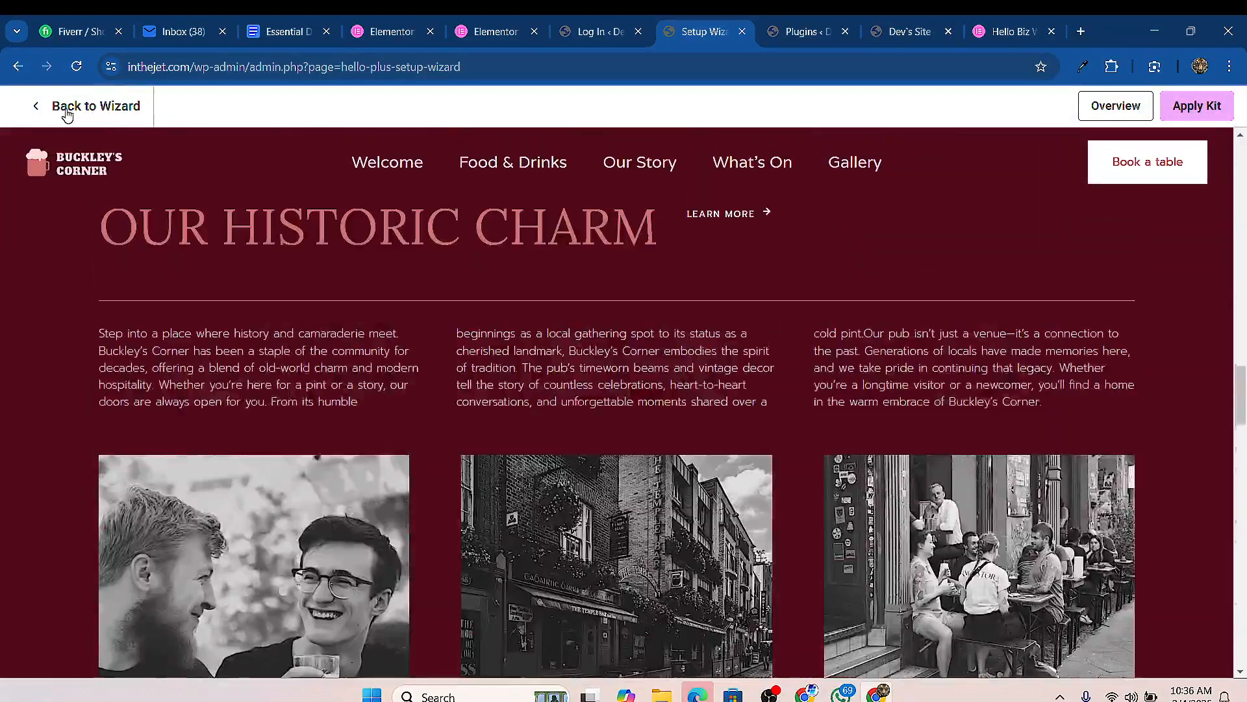
{"action": "left_click", "coordinate": [39, 105]}
Step: Open the Veterinary Center kit's demo and look through its home page down to the footer
{"action": "scroll", "coordinate": [759, 431], "scroll_direction": "down", "scroll_amount": 4}
{"action": "left_click", "coordinate": [640, 284]}
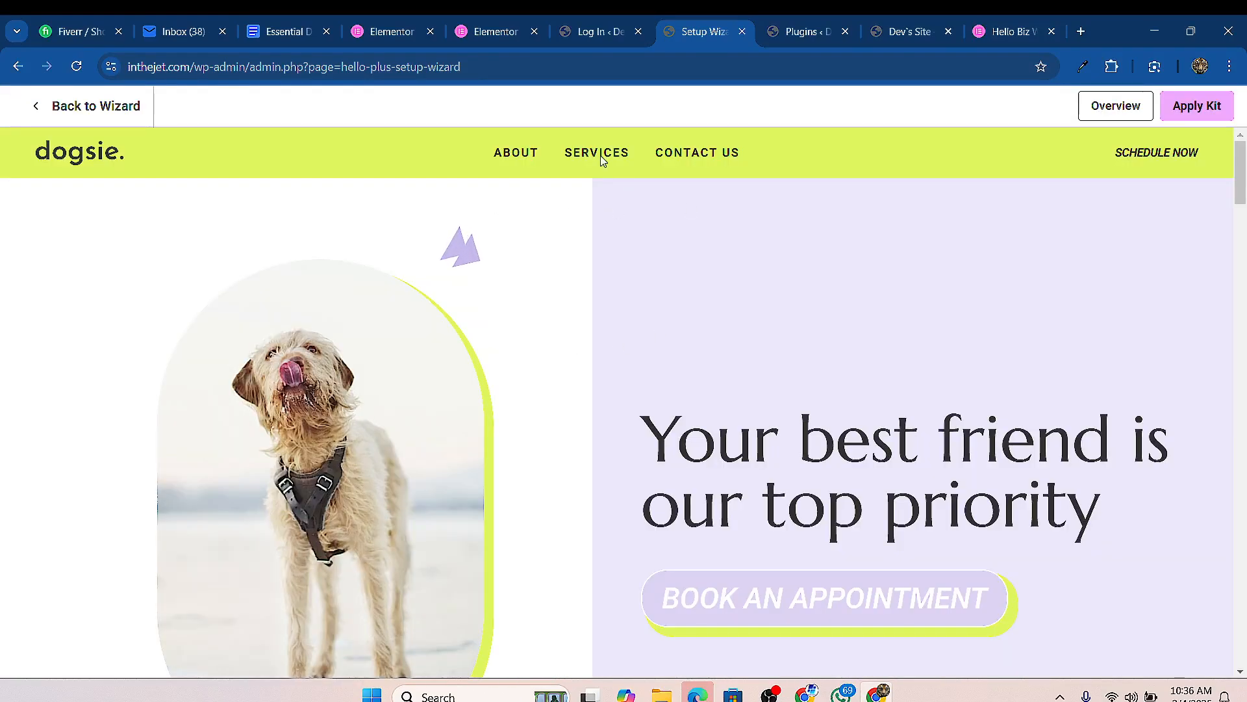
{"action": "scroll", "coordinate": [654, 432], "scroll_direction": "down", "scroll_amount": 20}
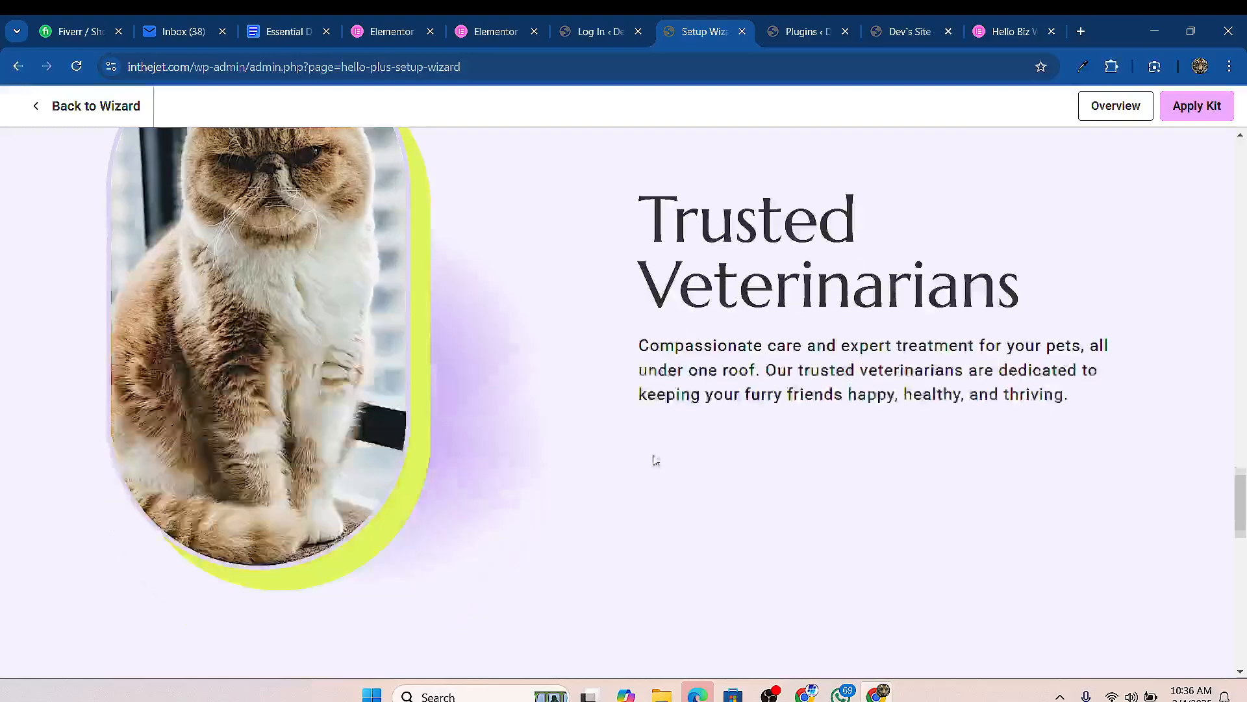
{"action": "scroll", "coordinate": [675, 468], "scroll_direction": "down", "scroll_amount": 15}
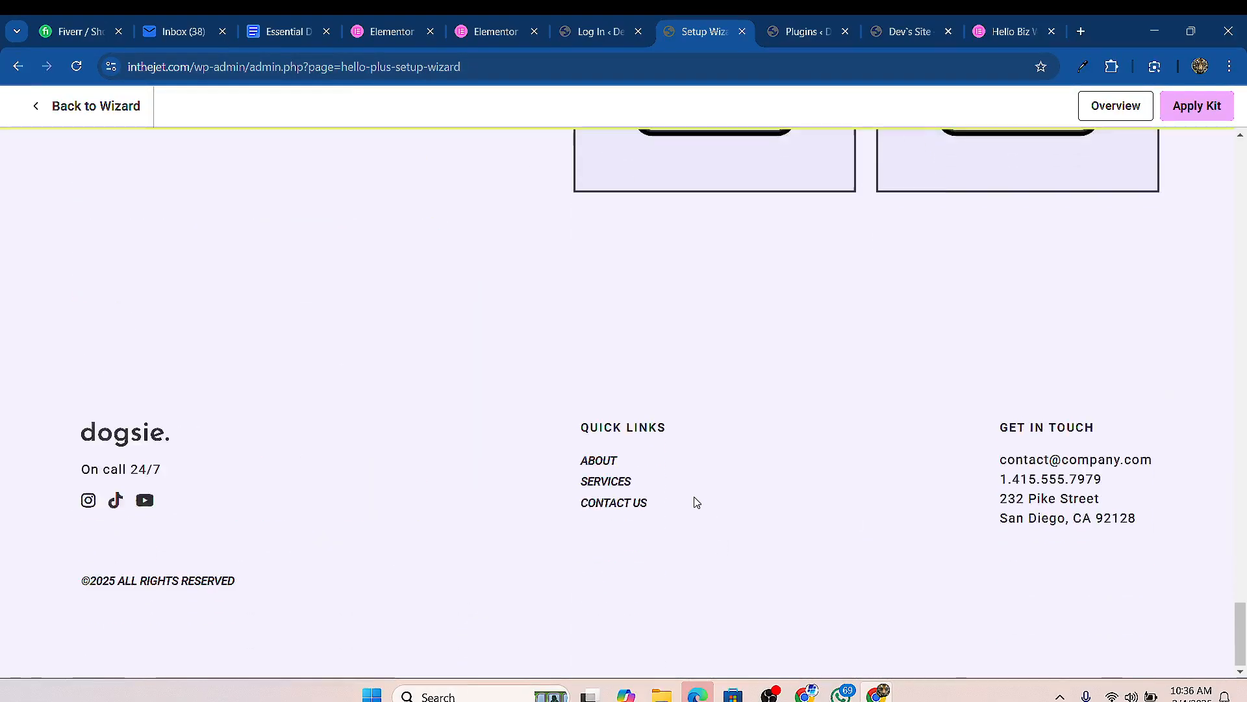
{"action": "scroll", "coordinate": [693, 500], "scroll_direction": "up", "scroll_amount": 15}
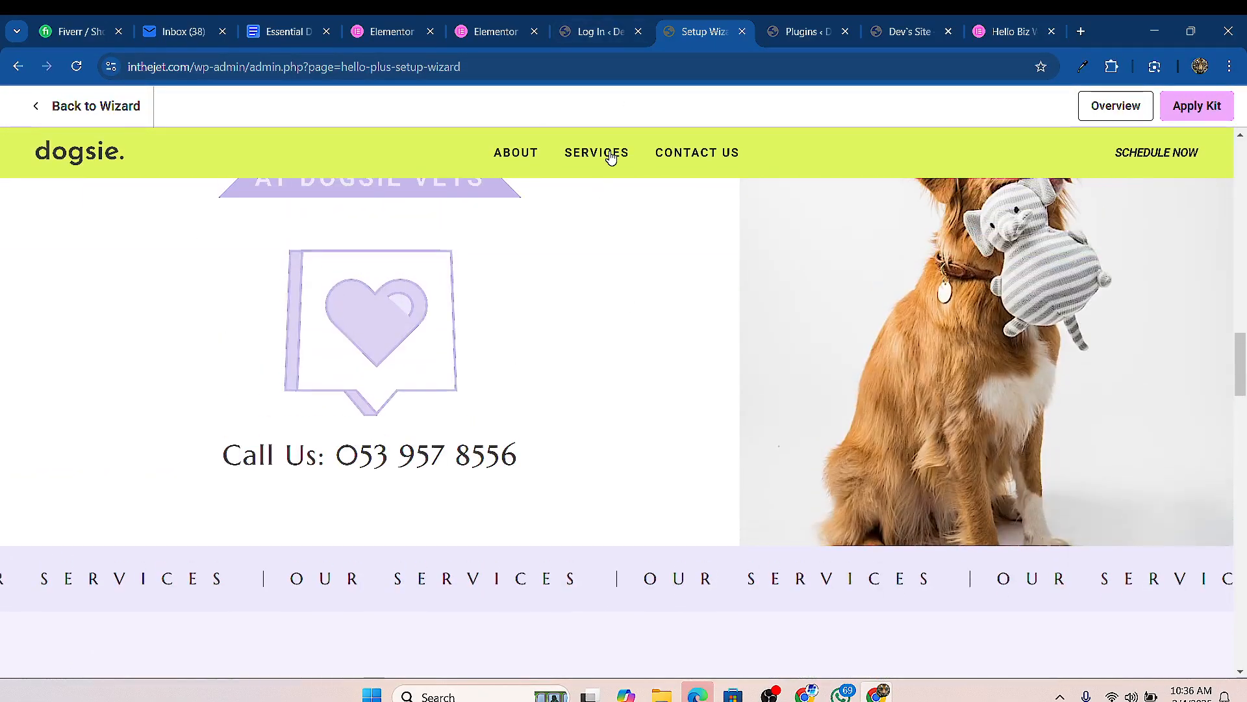
Step: Review the Services and Contact Us pages of the Veterinary Center demo, then return to the kit selection
{"action": "left_click", "coordinate": [610, 154]}
{"action": "scroll", "coordinate": [647, 290], "scroll_direction": "down", "scroll_amount": 15}
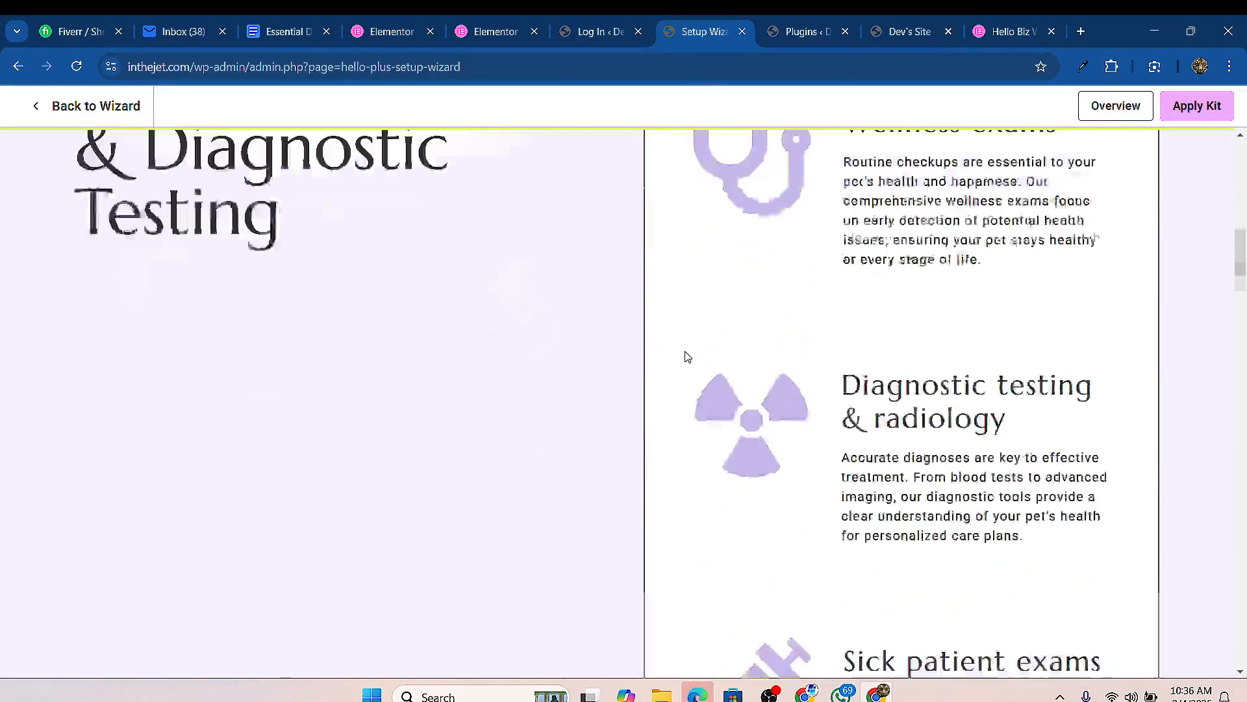
{"action": "scroll", "coordinate": [640, 422], "scroll_direction": "down", "scroll_amount": 10}
{"action": "scroll", "coordinate": [668, 431], "scroll_direction": "up", "scroll_amount": 10}
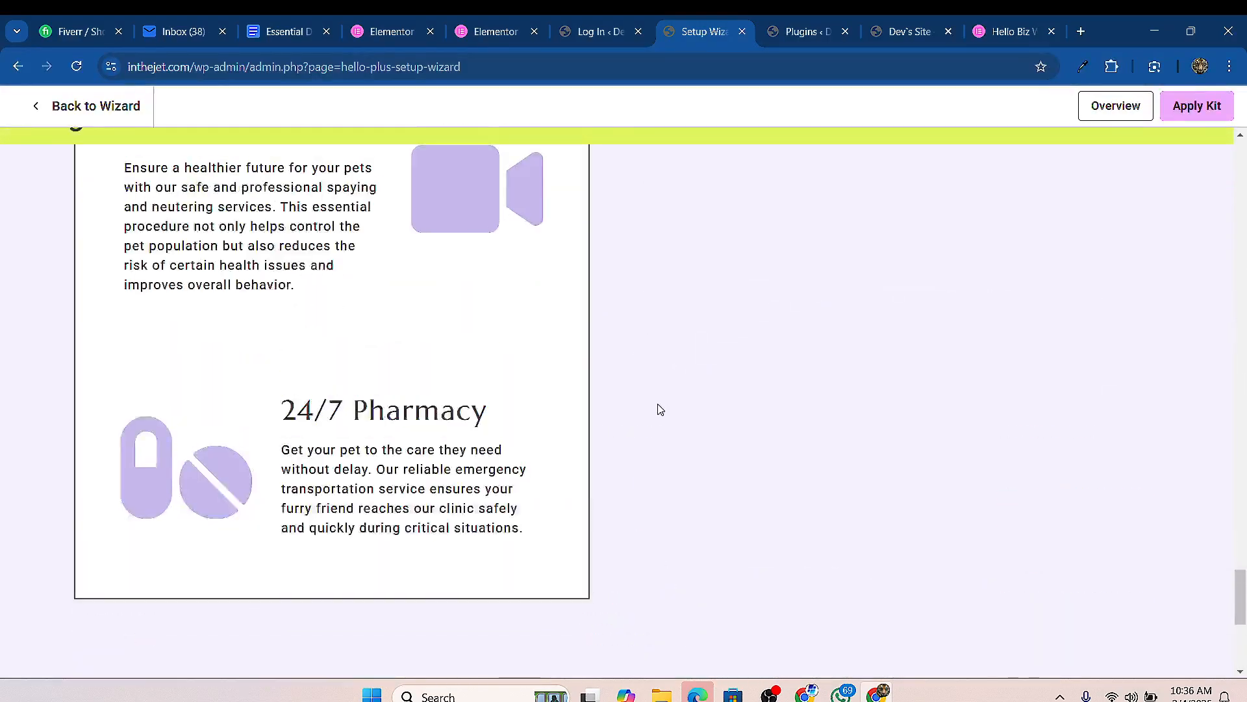
{"action": "scroll", "coordinate": [691, 159], "scroll_direction": "up", "scroll_amount": 5}
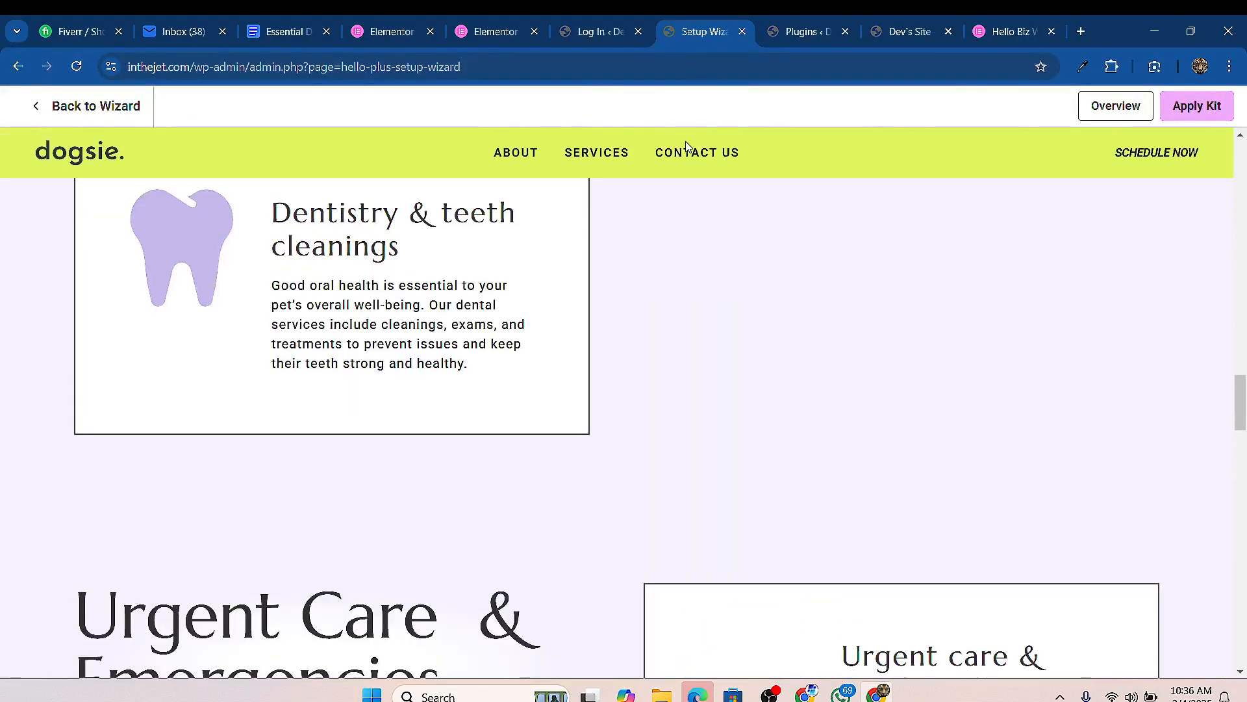
{"action": "left_click", "coordinate": [690, 153]}
{"action": "scroll", "coordinate": [538, 393], "scroll_direction": "down", "scroll_amount": 10}
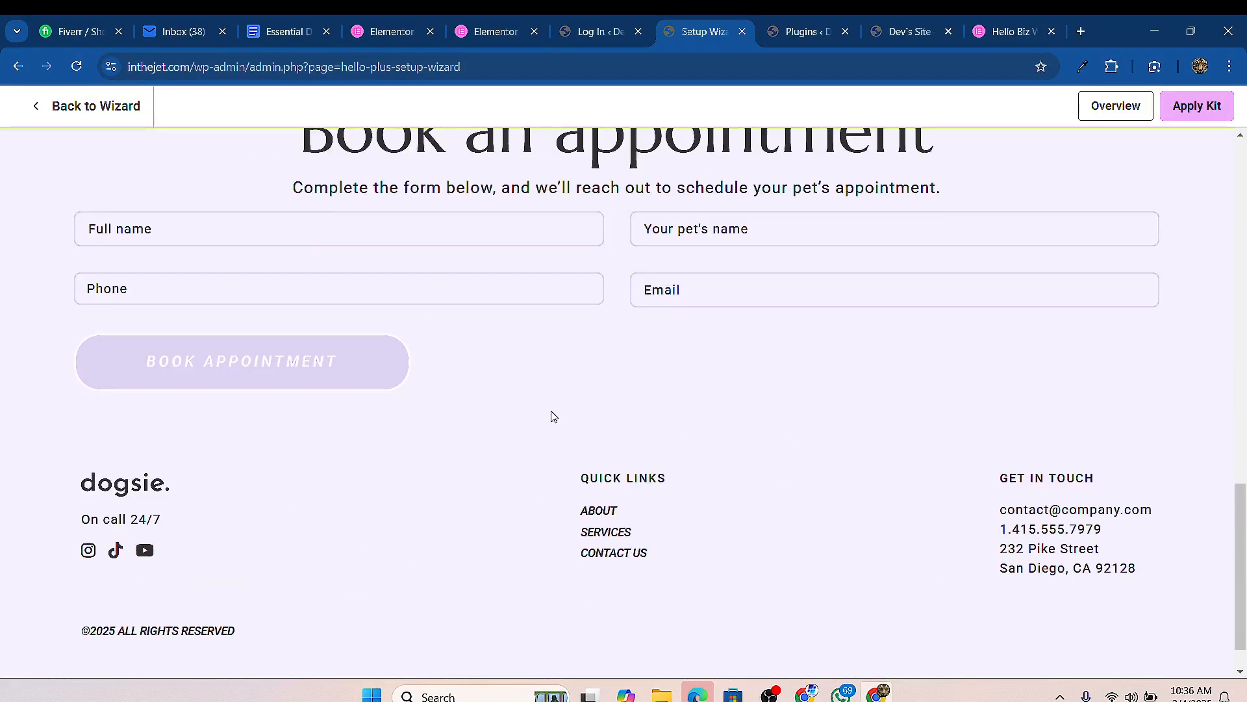
{"action": "scroll", "coordinate": [26, 231], "scroll_direction": "up", "scroll_amount": 4}
{"action": "left_click", "coordinate": [85, 115]}
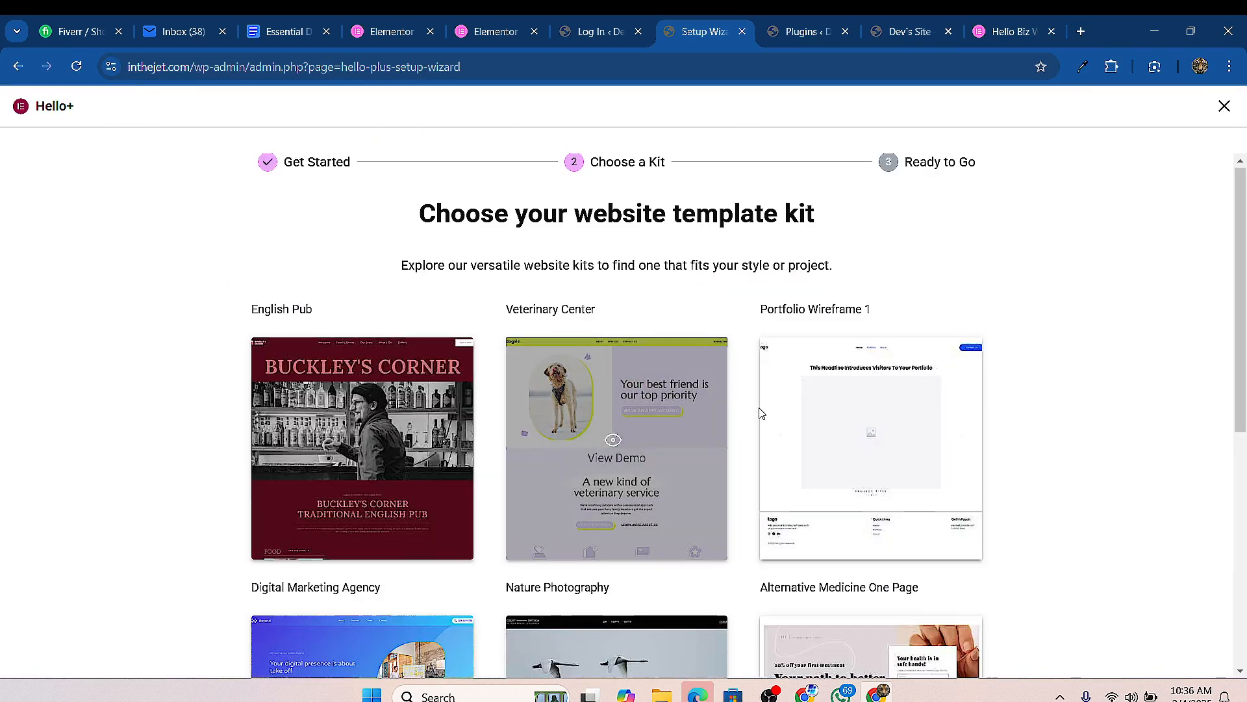
Step: Preview the Portfolio Wireframe 1 kit's home and Portfolio pages and return to the kit selection
{"action": "scroll", "coordinate": [889, 286], "scroll_direction": "down", "scroll_amount": 3}
{"action": "left_click", "coordinate": [871, 284]}
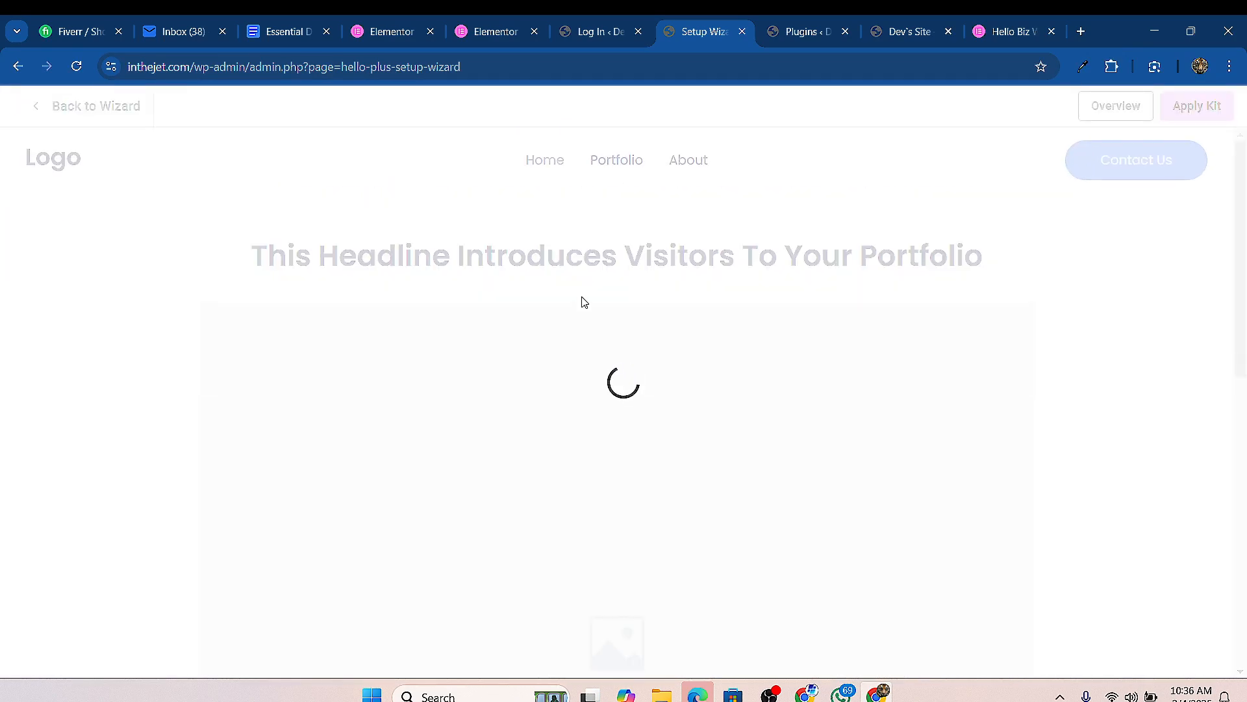
{"action": "scroll", "coordinate": [640, 343], "scroll_direction": "down", "scroll_amount": 6}
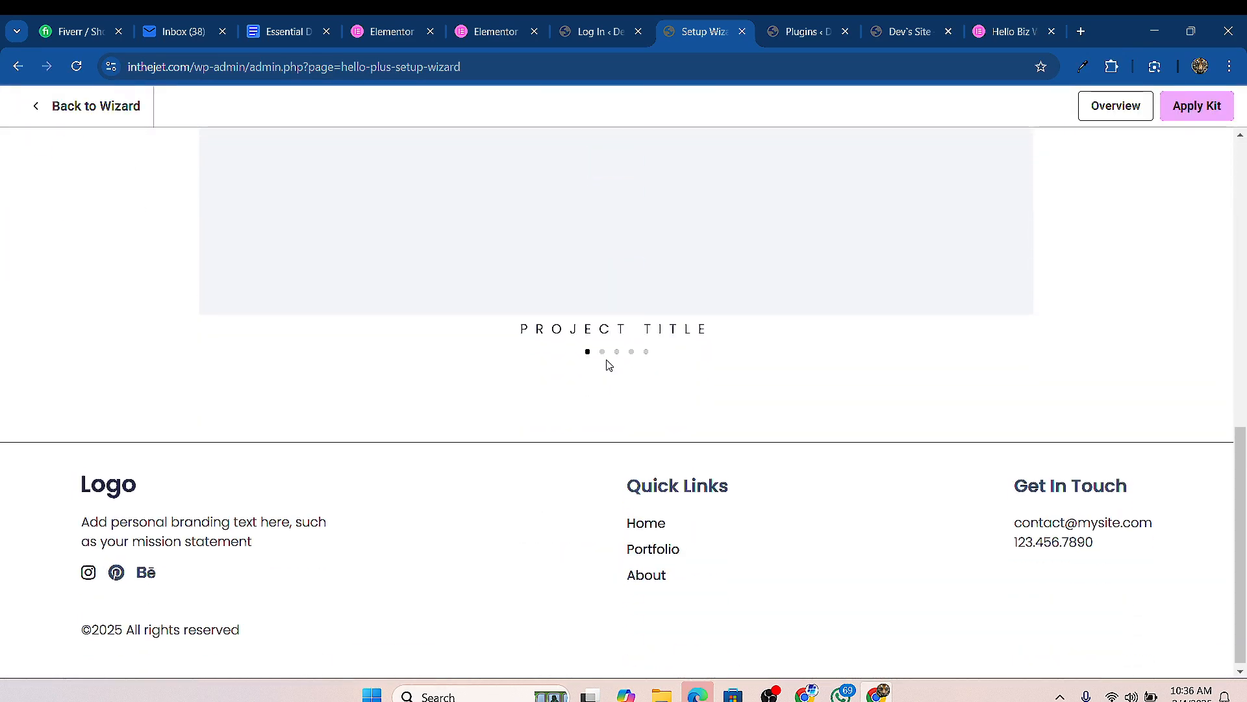
{"action": "scroll", "coordinate": [606, 362], "scroll_direction": "up", "scroll_amount": 6}
{"action": "left_click", "coordinate": [616, 161]}
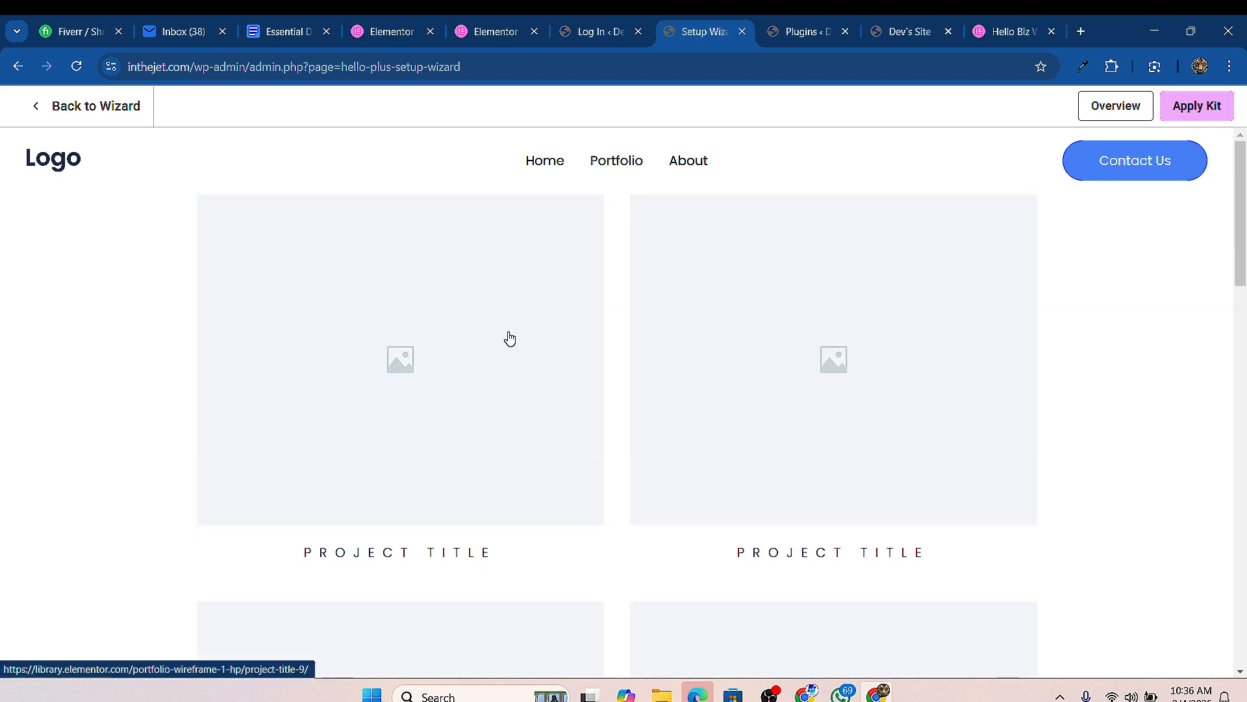
{"action": "scroll", "coordinate": [564, 358], "scroll_direction": "down", "scroll_amount": 5}
{"action": "scroll", "coordinate": [178, 136], "scroll_direction": "up", "scroll_amount": 3}
{"action": "left_click", "coordinate": [52, 106]}
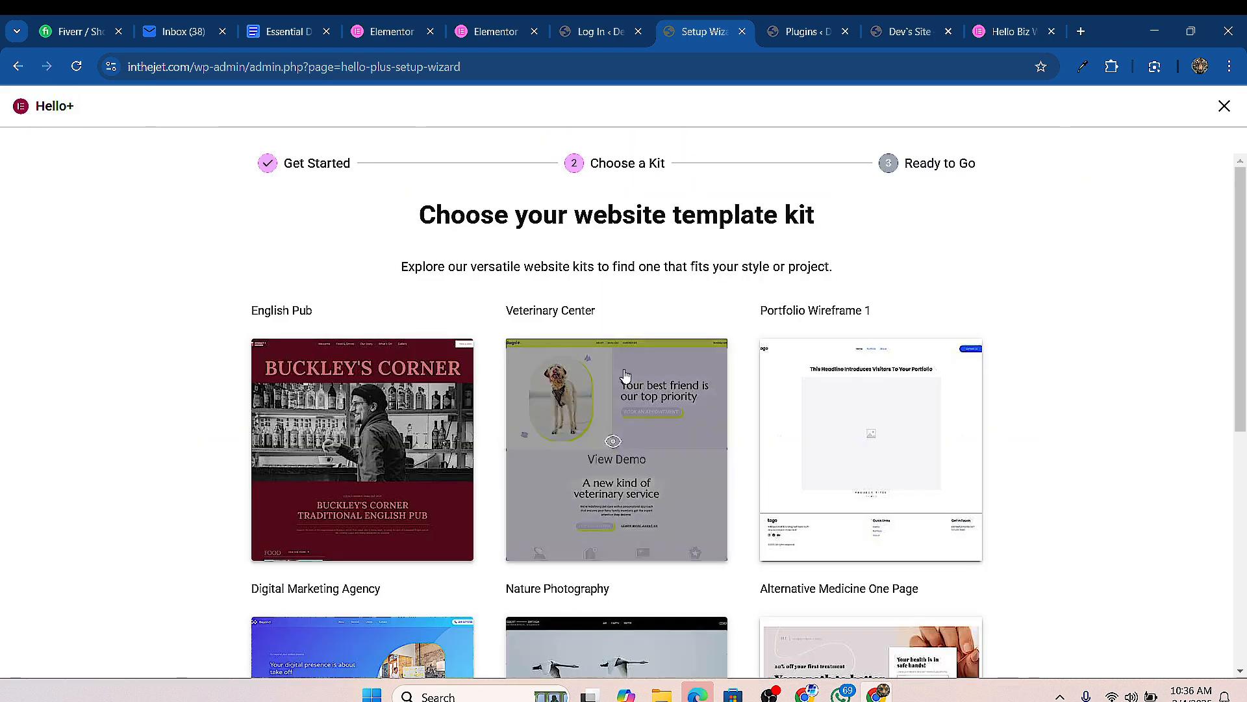
Step: Preview the Digital Marketing Agency kit's demo page down to its footer and return to the kit selection
{"action": "scroll", "coordinate": [468, 411], "scroll_direction": "down", "scroll_amount": 6}
{"action": "scroll", "coordinate": [412, 351], "scroll_direction": "up", "scroll_amount": 1}
{"action": "scroll", "coordinate": [377, 365], "scroll_direction": "down", "scroll_amount": 2}
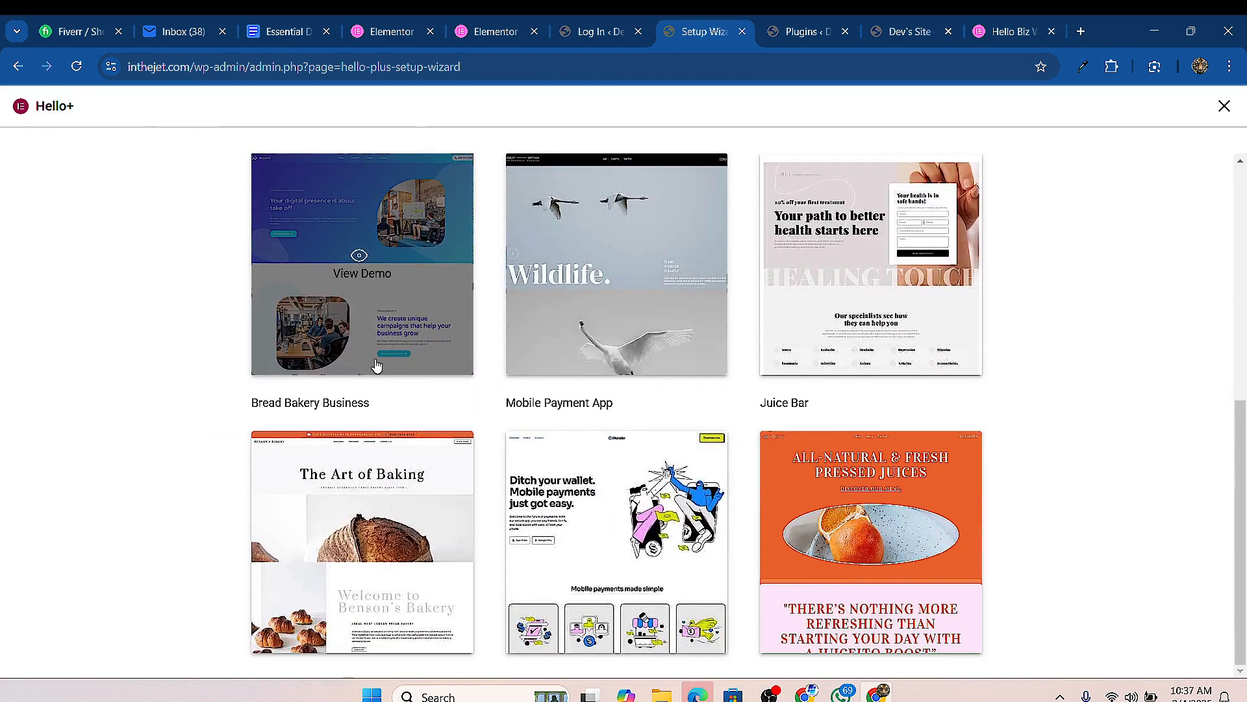
{"action": "left_click", "coordinate": [362, 272]}
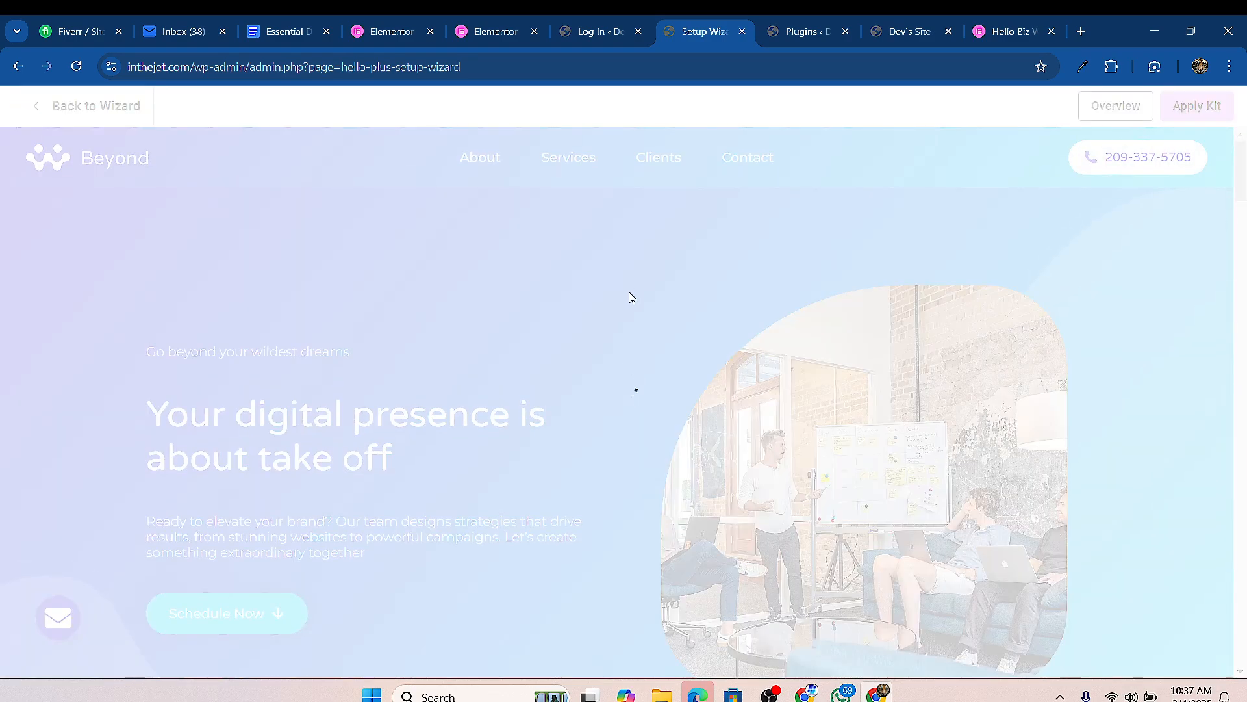
{"action": "scroll", "coordinate": [640, 311], "scroll_direction": "down", "scroll_amount": 6}
{"action": "scroll", "coordinate": [640, 308], "scroll_direction": "down", "scroll_amount": 8}
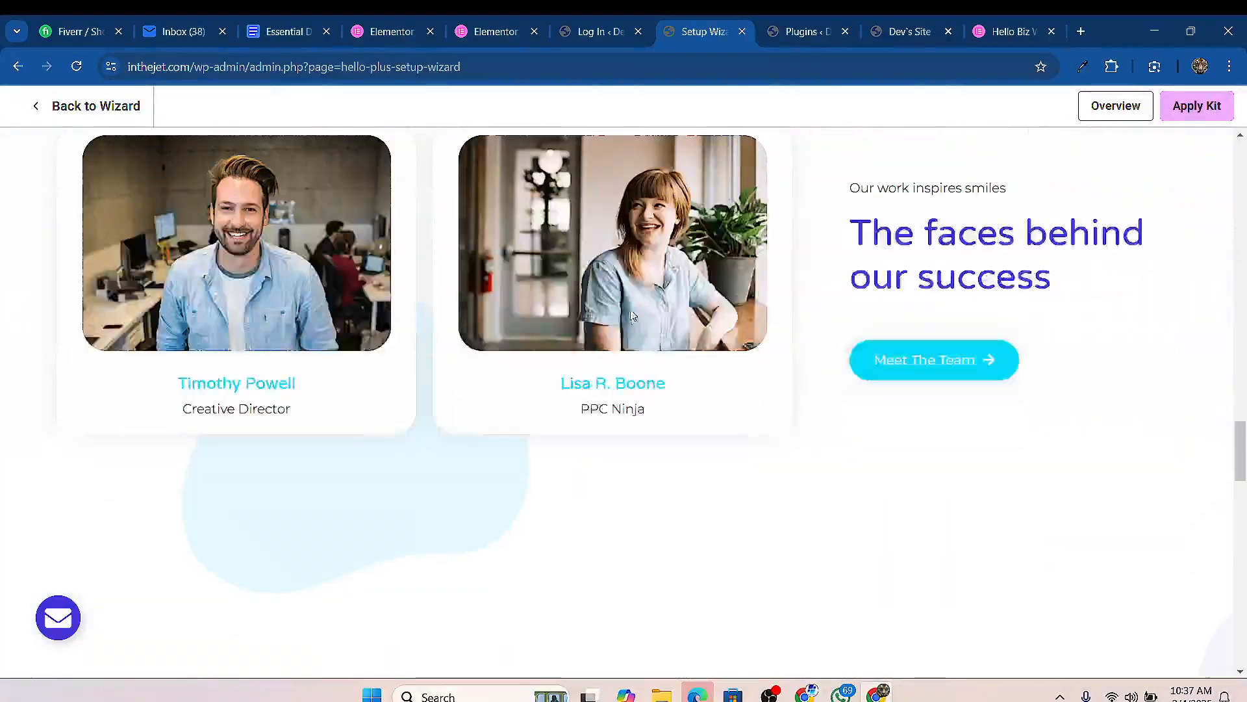
{"action": "scroll", "coordinate": [639, 295], "scroll_direction": "up", "scroll_amount": 3}
{"action": "scroll", "coordinate": [575, 358], "scroll_direction": "down", "scroll_amount": 5}
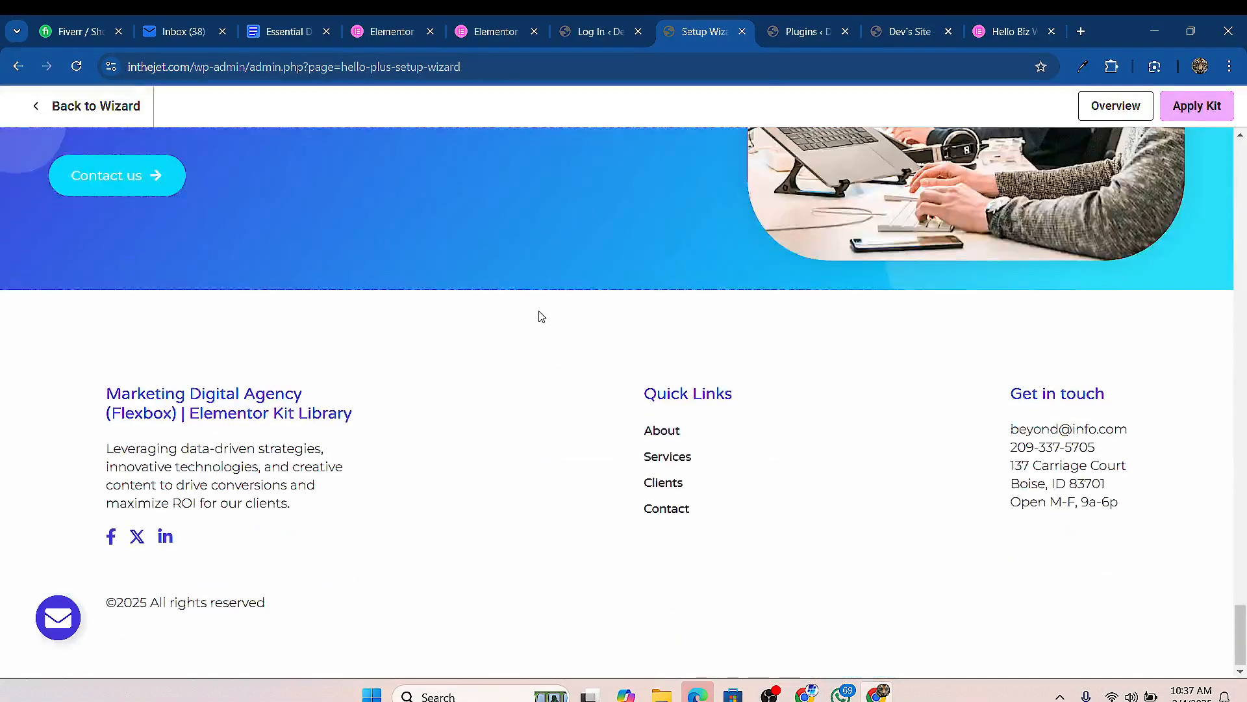
{"action": "scroll", "coordinate": [532, 328], "scroll_direction": "up", "scroll_amount": 15}
{"action": "left_click", "coordinate": [44, 115]}
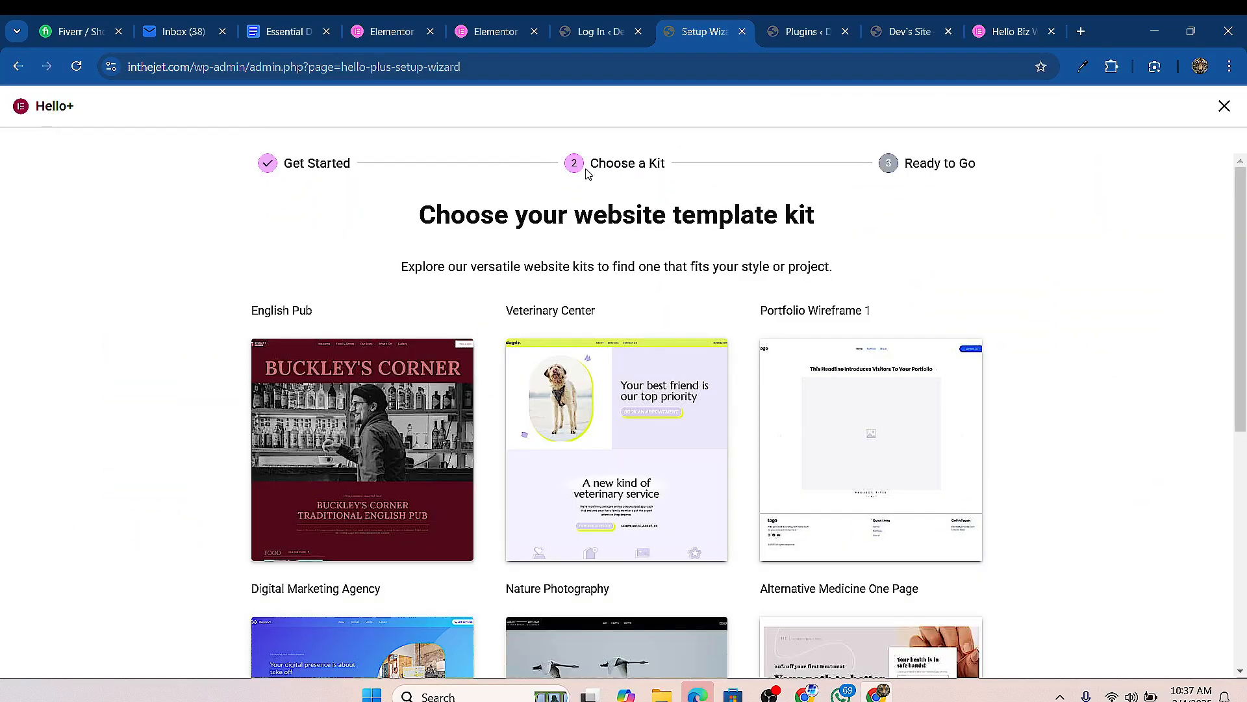
Step: Open the Nature Photography kit's demo and look through its home page
{"action": "scroll", "coordinate": [617, 293], "scroll_direction": "down", "scroll_amount": 5}
{"action": "left_click", "coordinate": [615, 396]}
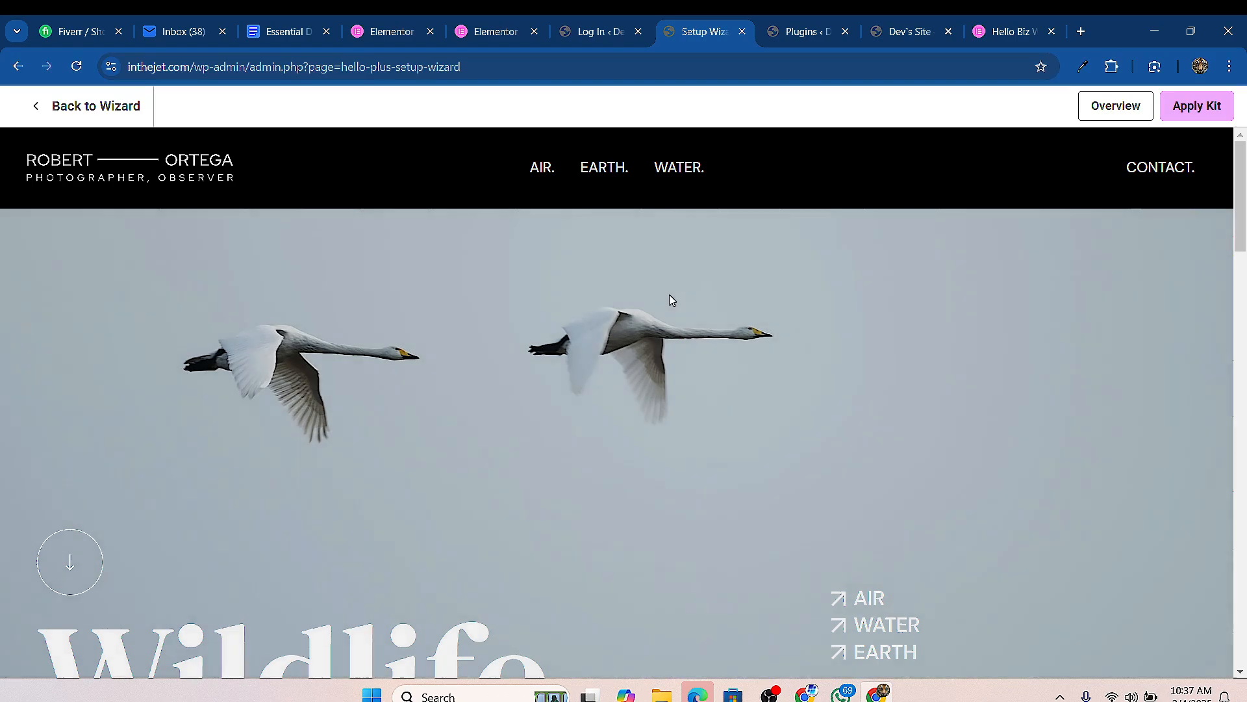
{"action": "scroll", "coordinate": [682, 292], "scroll_direction": "down", "scroll_amount": 12}
{"action": "scroll", "coordinate": [707, 323], "scroll_direction": "down", "scroll_amount": 20}
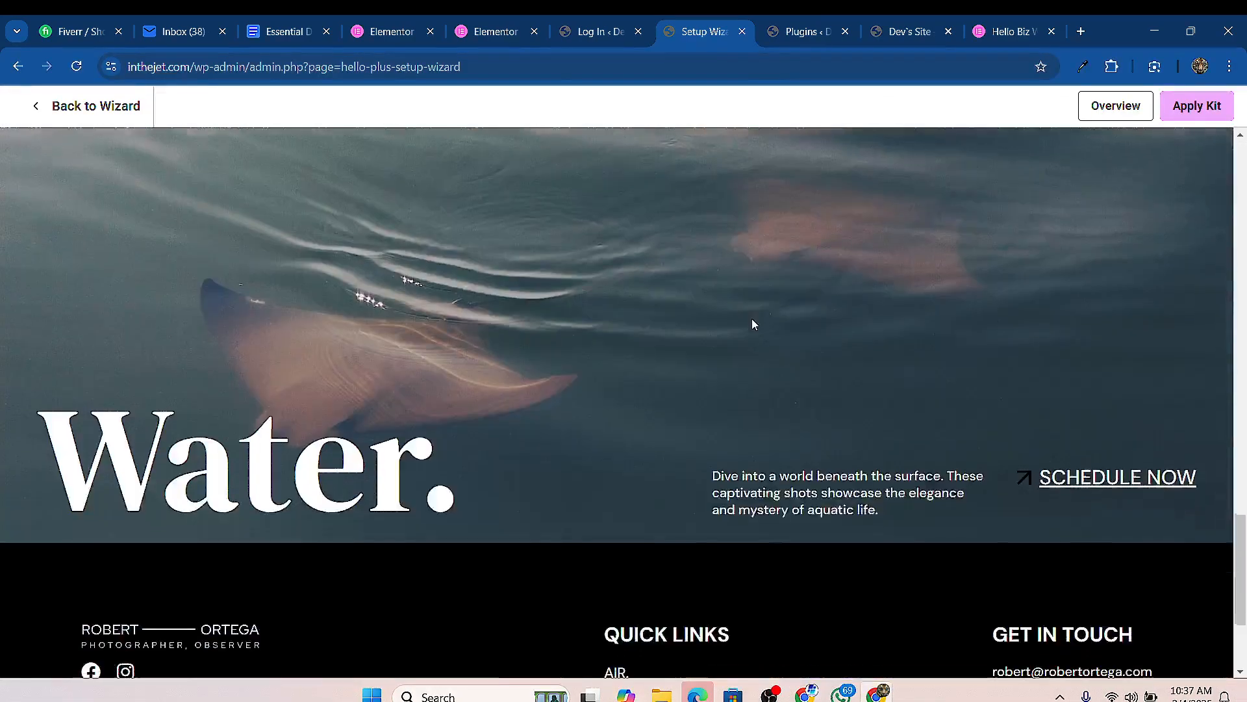
{"action": "scroll", "coordinate": [777, 354], "scroll_direction": "up", "scroll_amount": 10}
{"action": "scroll", "coordinate": [793, 318], "scroll_direction": "up", "scroll_amount": 10}
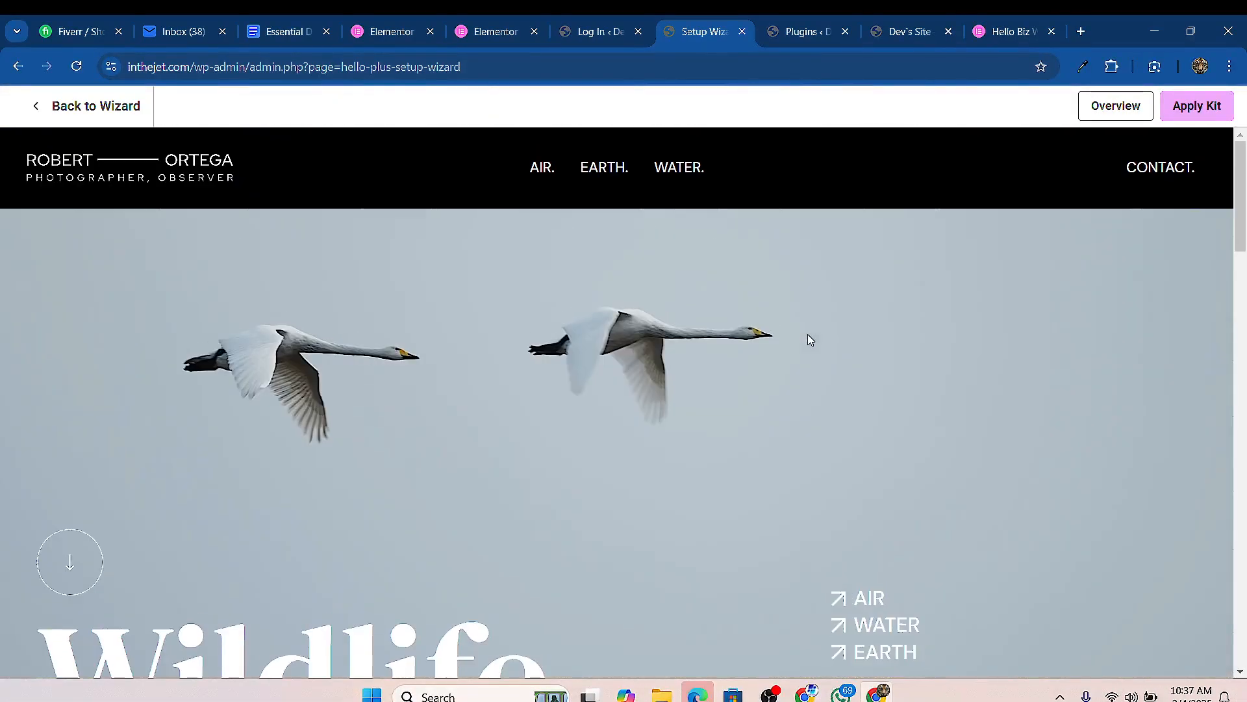
Step: Review the Earth and Water pages of the Nature Photography demo and return to the kit selection
{"action": "left_click", "coordinate": [606, 170]}
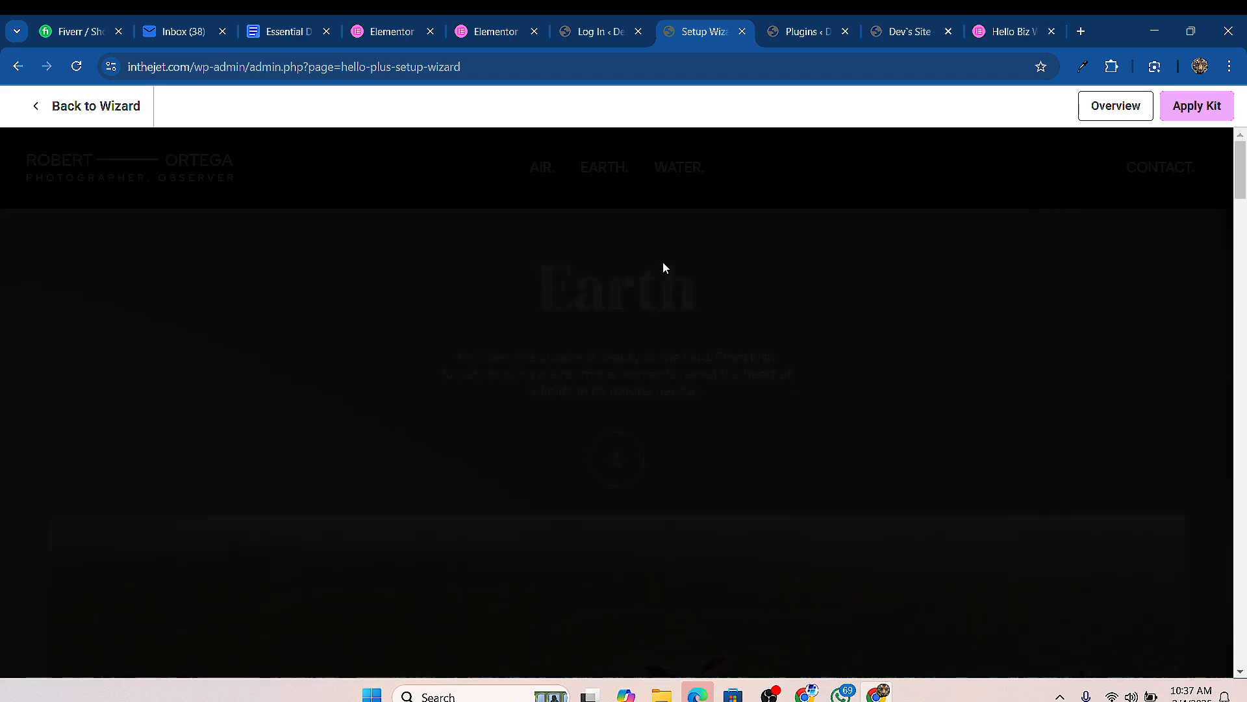
{"action": "scroll", "coordinate": [682, 375], "scroll_direction": "down", "scroll_amount": 8}
{"action": "scroll", "coordinate": [682, 375], "scroll_direction": "up", "scroll_amount": 5}
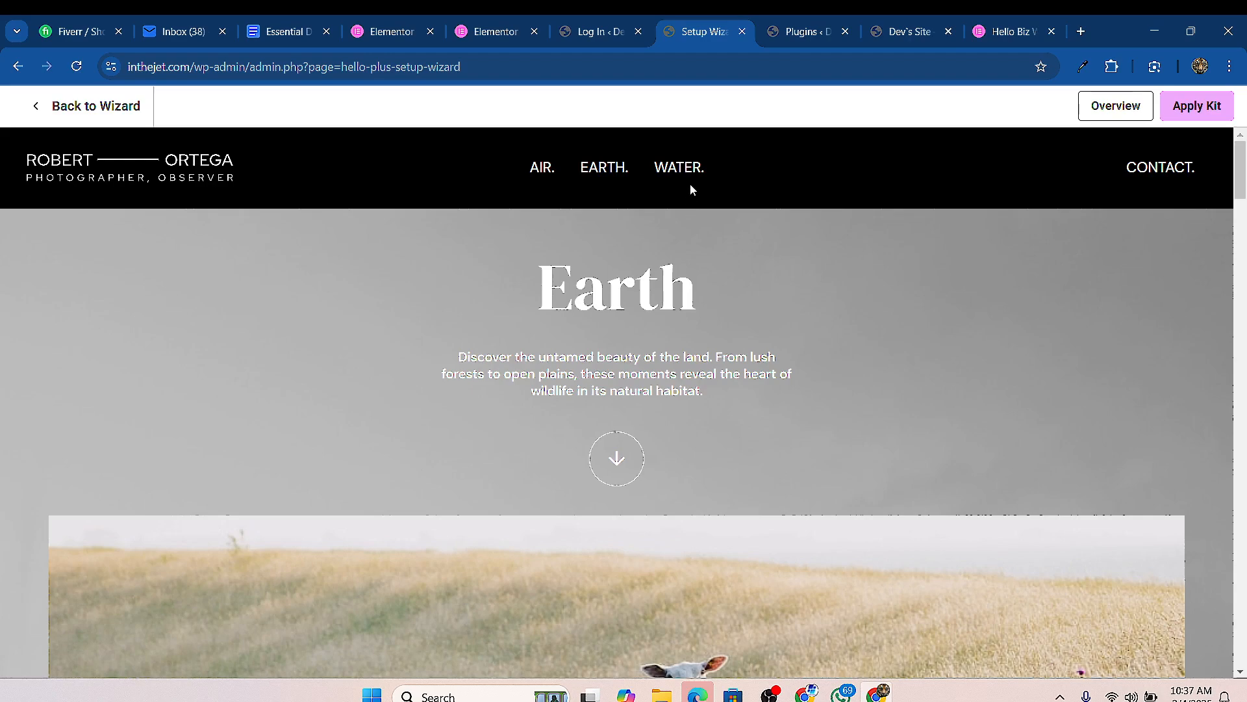
{"action": "left_click", "coordinate": [688, 181]}
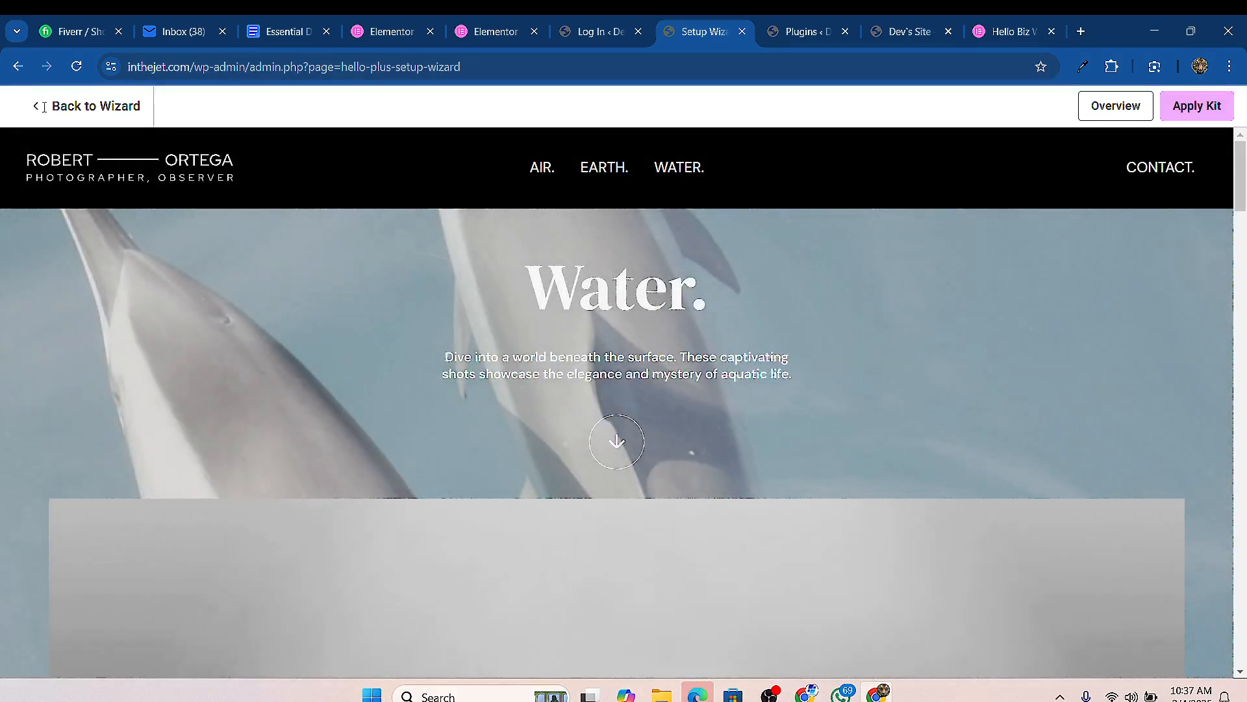
{"action": "left_click", "coordinate": [78, 106]}
Step: Preview the Alternative Medicine One Page kit's demo and return to the kit selection
{"action": "scroll", "coordinate": [755, 374], "scroll_direction": "down", "scroll_amount": 8}
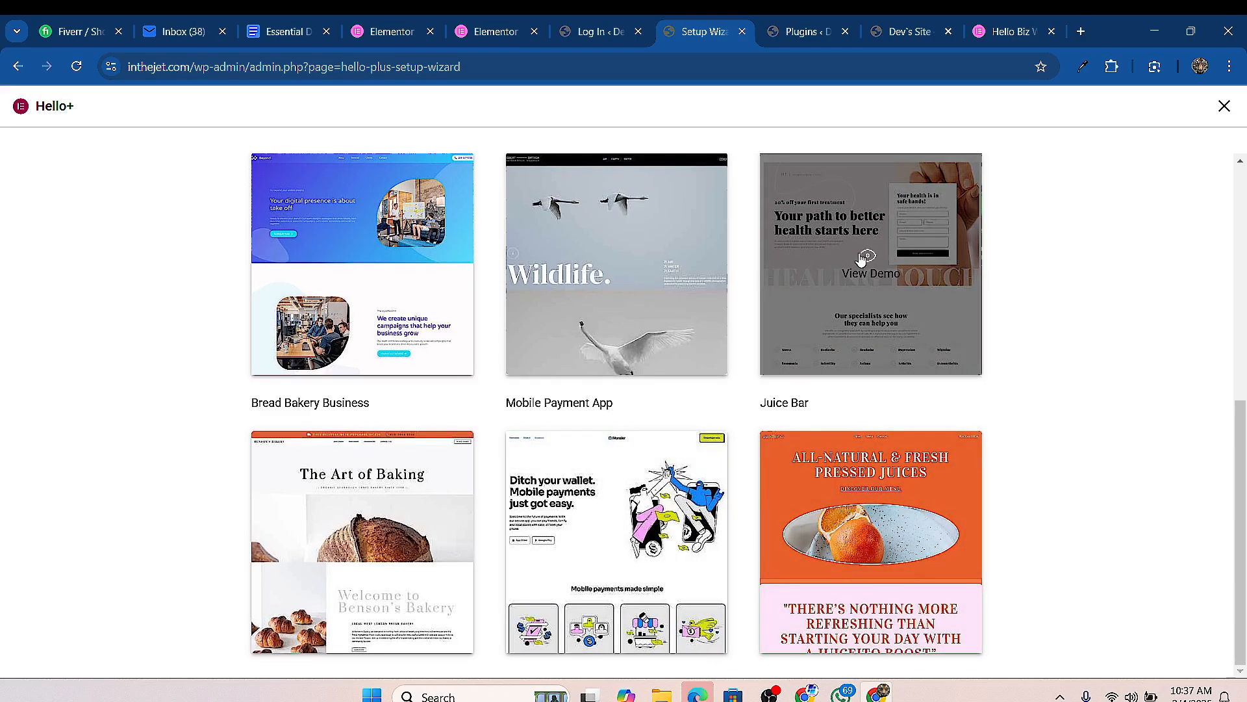
{"action": "left_click", "coordinate": [861, 259]}
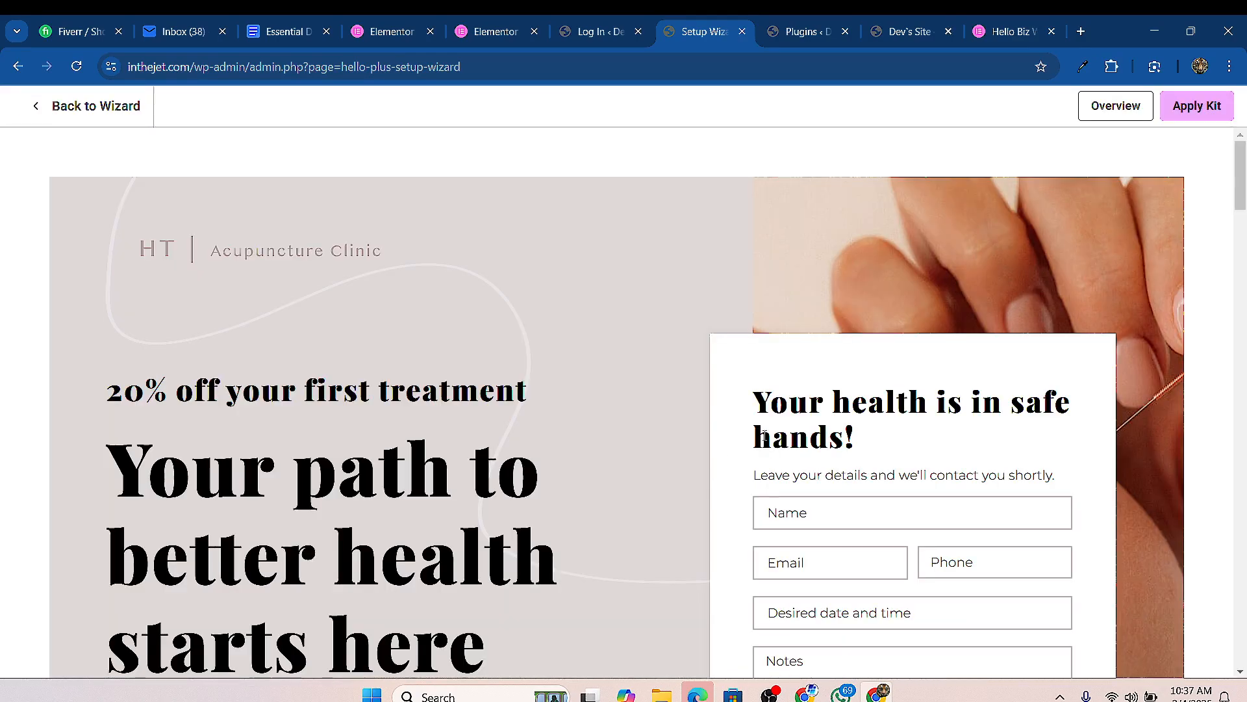
{"action": "scroll", "coordinate": [633, 442], "scroll_direction": "down", "scroll_amount": 5}
{"action": "scroll", "coordinate": [676, 395], "scroll_direction": "down", "scroll_amount": 15}
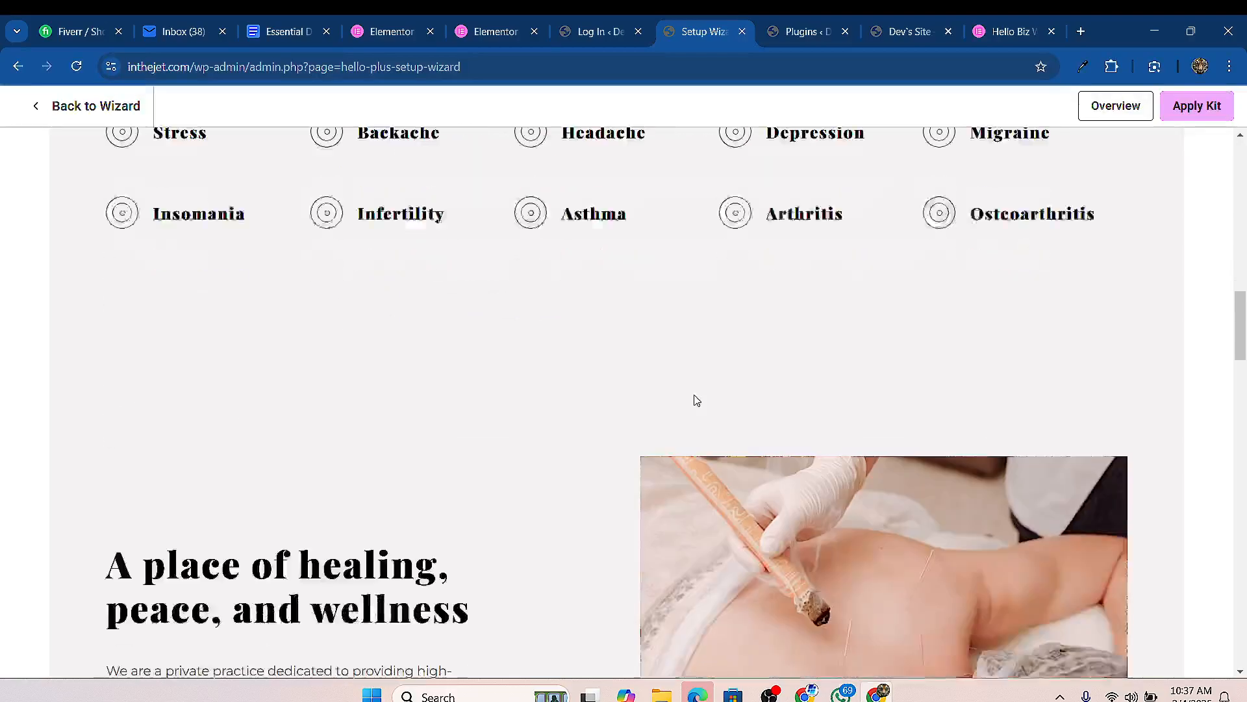
{"action": "scroll", "coordinate": [741, 370], "scroll_direction": "down", "scroll_amount": 15}
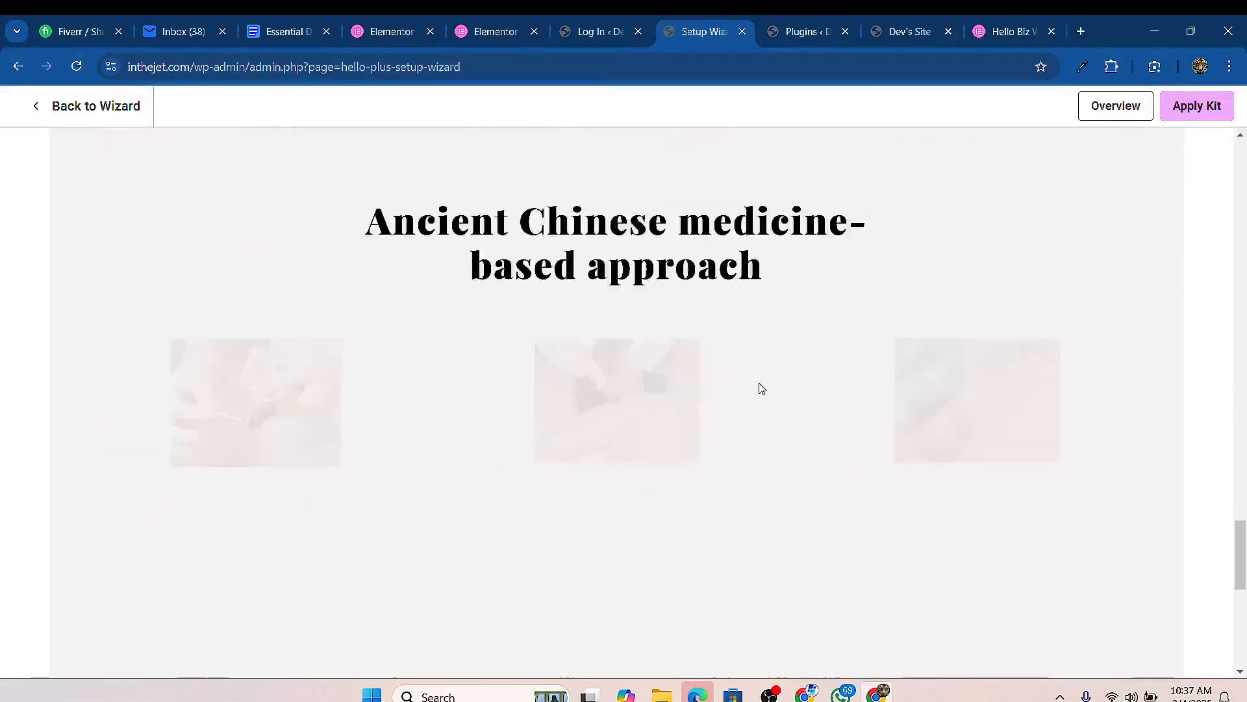
{"action": "scroll", "coordinate": [752, 349], "scroll_direction": "up", "scroll_amount": 20}
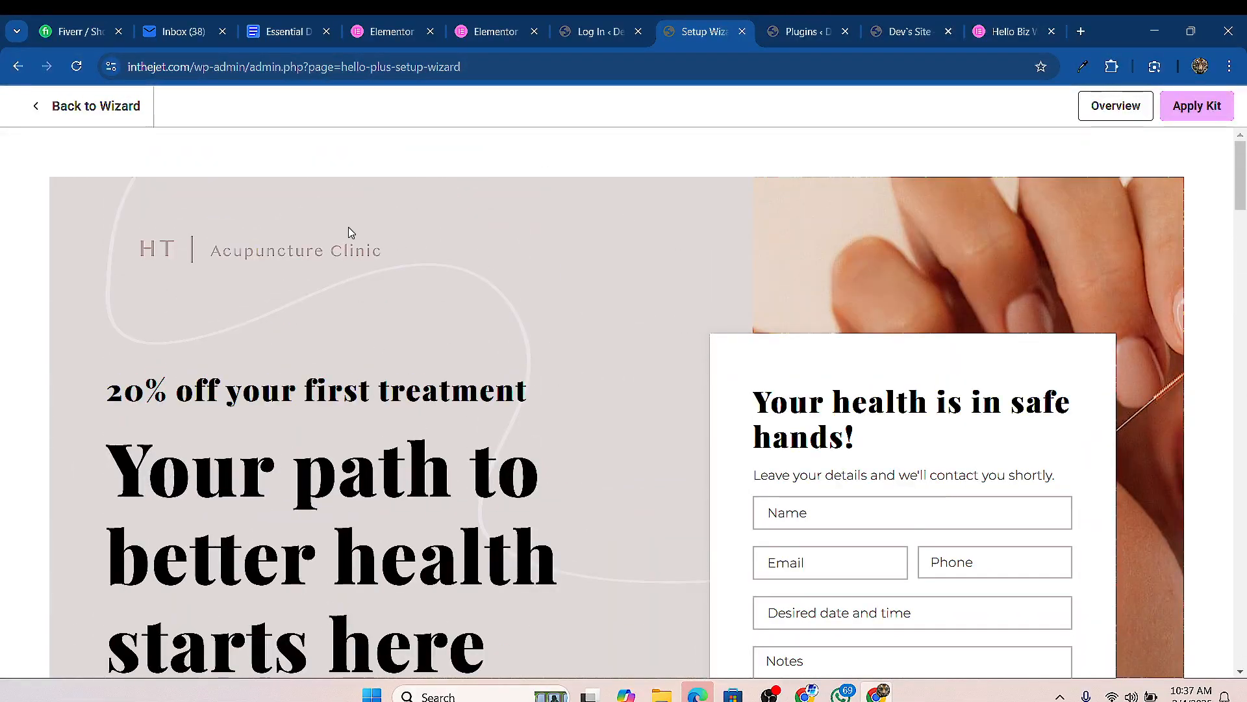
{"action": "left_click", "coordinate": [31, 112]}
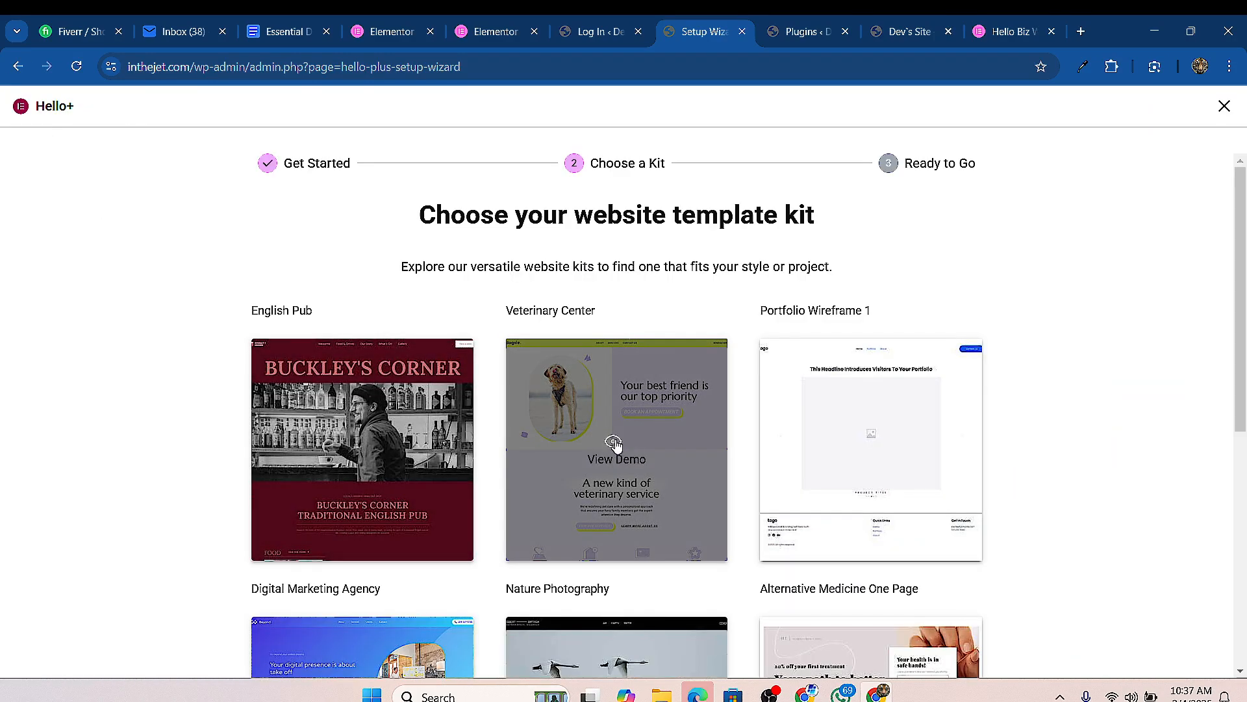
Step: Open the Veterinary Center kit's demo and apply the whole kit to the site, enabling unfiltered file uploads for the import
{"action": "left_click", "coordinate": [616, 445]}
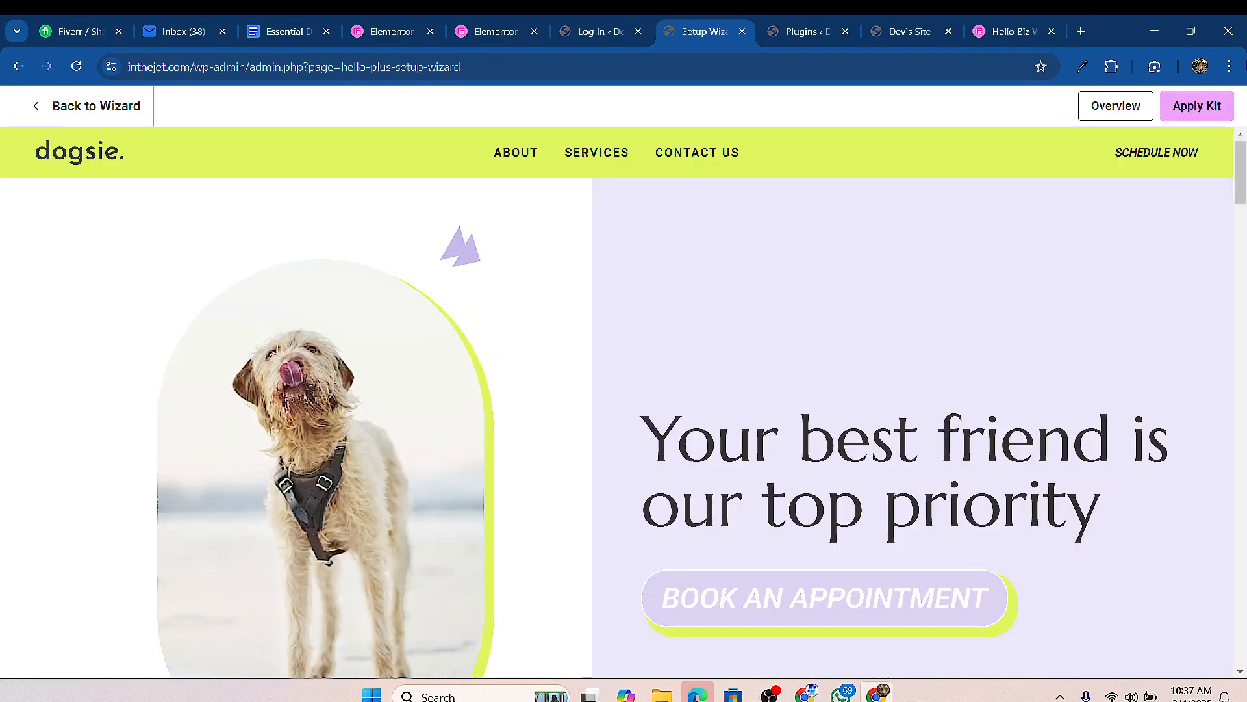
{"action": "left_click", "coordinate": [1198, 111]}
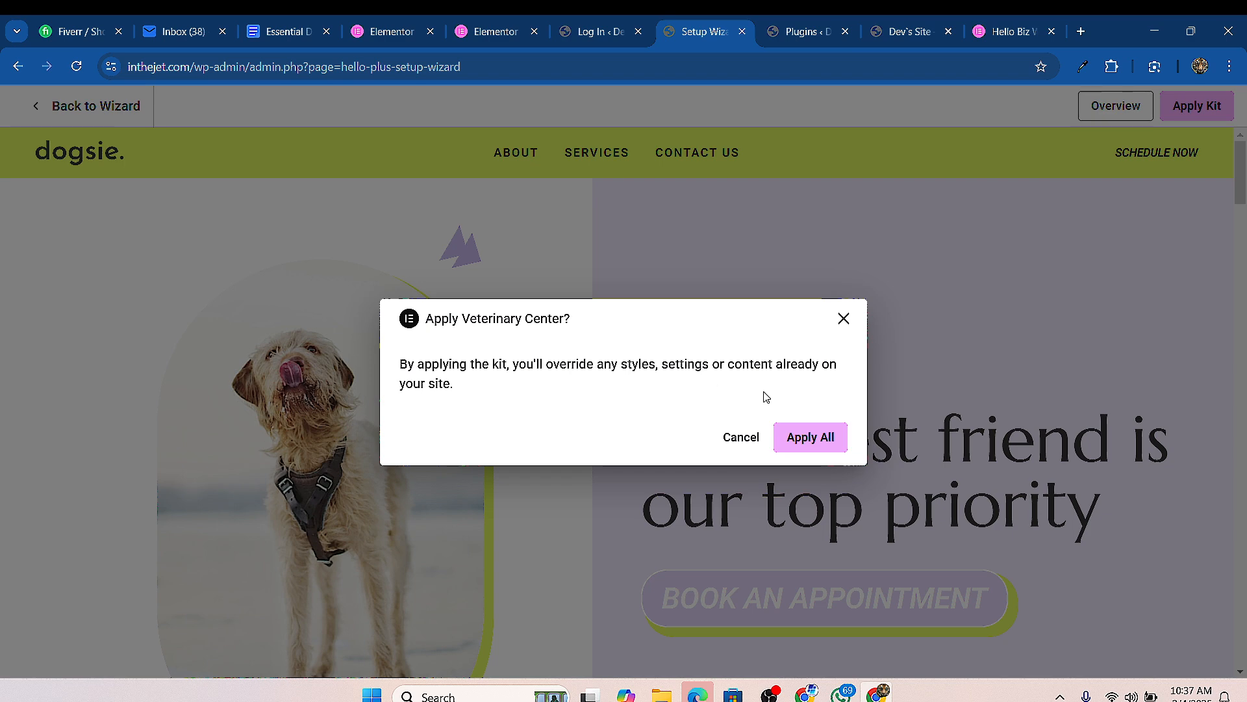
{"action": "left_click", "coordinate": [816, 445]}
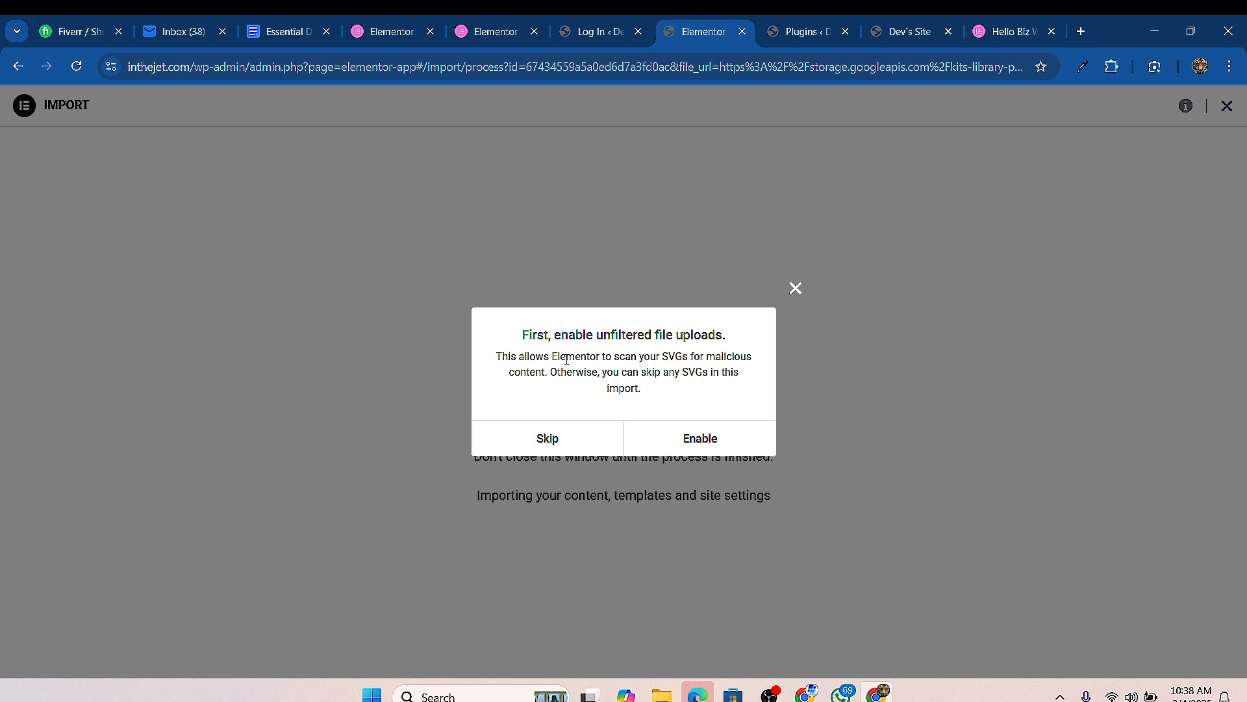
{"action": "left_click", "coordinate": [700, 440]}
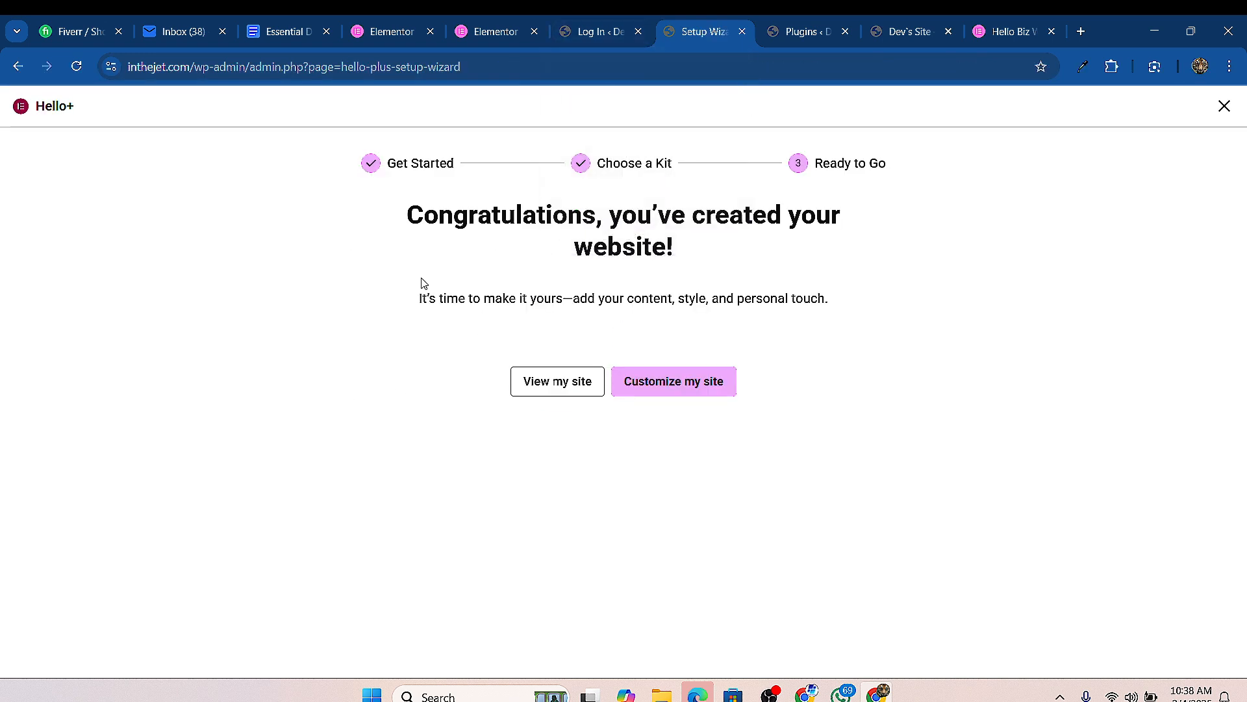
Step: View the site from the finished setup wizard and return to the wizard
{"action": "right_click", "coordinate": [556, 386]}
{"action": "left_click", "coordinate": [501, 409]}
{"action": "left_click", "coordinate": [553, 385]}
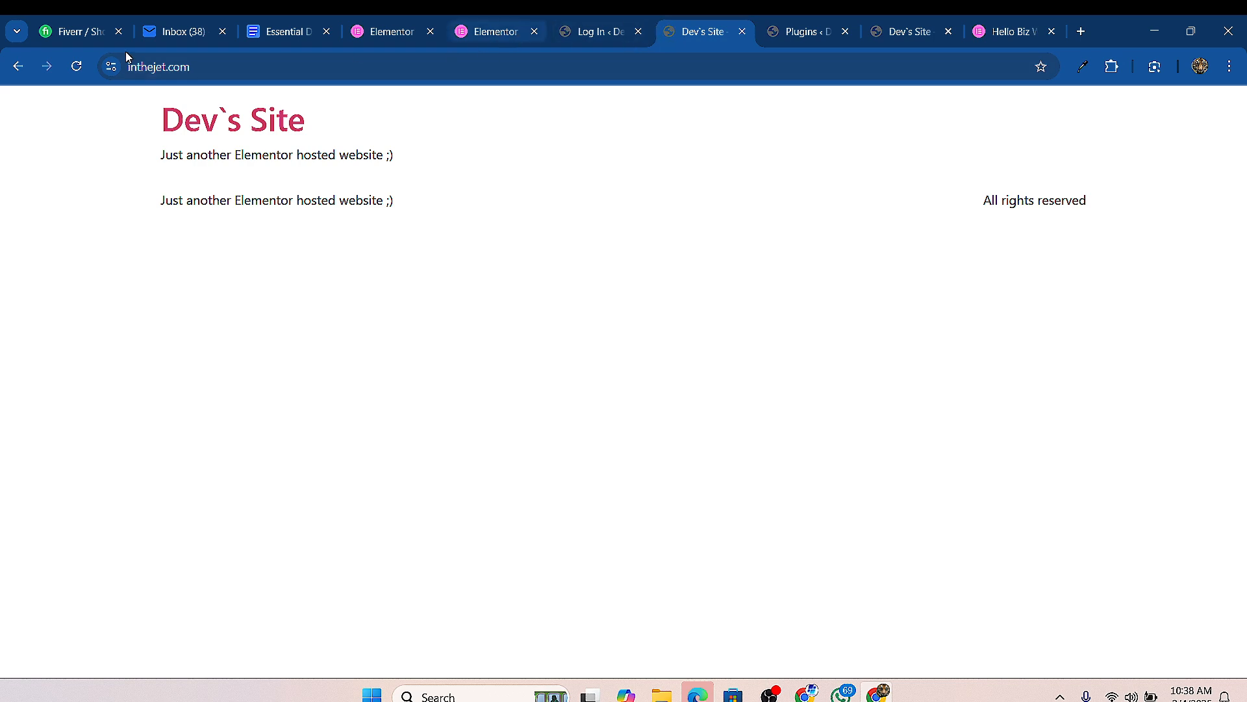
{"action": "left_click", "coordinate": [22, 68]}
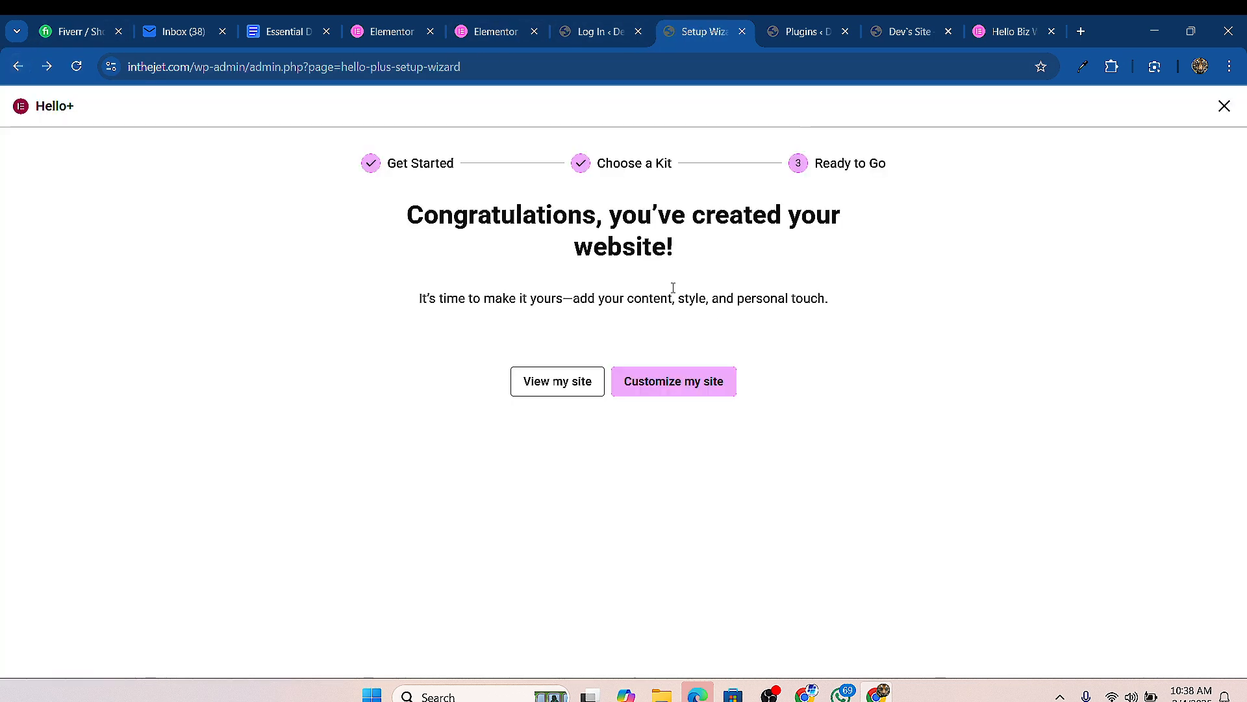
Step: Continue to site customization from the wizard and look over the quick links and site parts on the Hello Biz home screen
{"action": "left_click", "coordinate": [673, 388]}
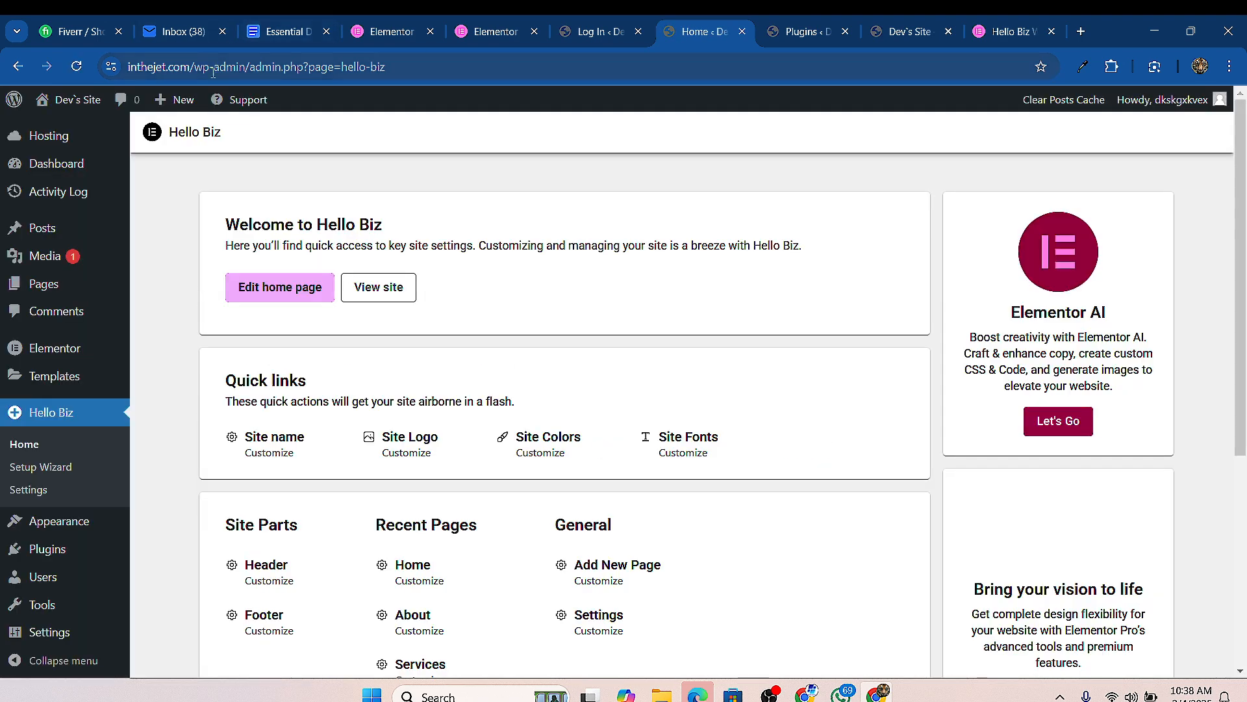
{"action": "scroll", "coordinate": [307, 290], "scroll_direction": "down", "scroll_amount": 2}
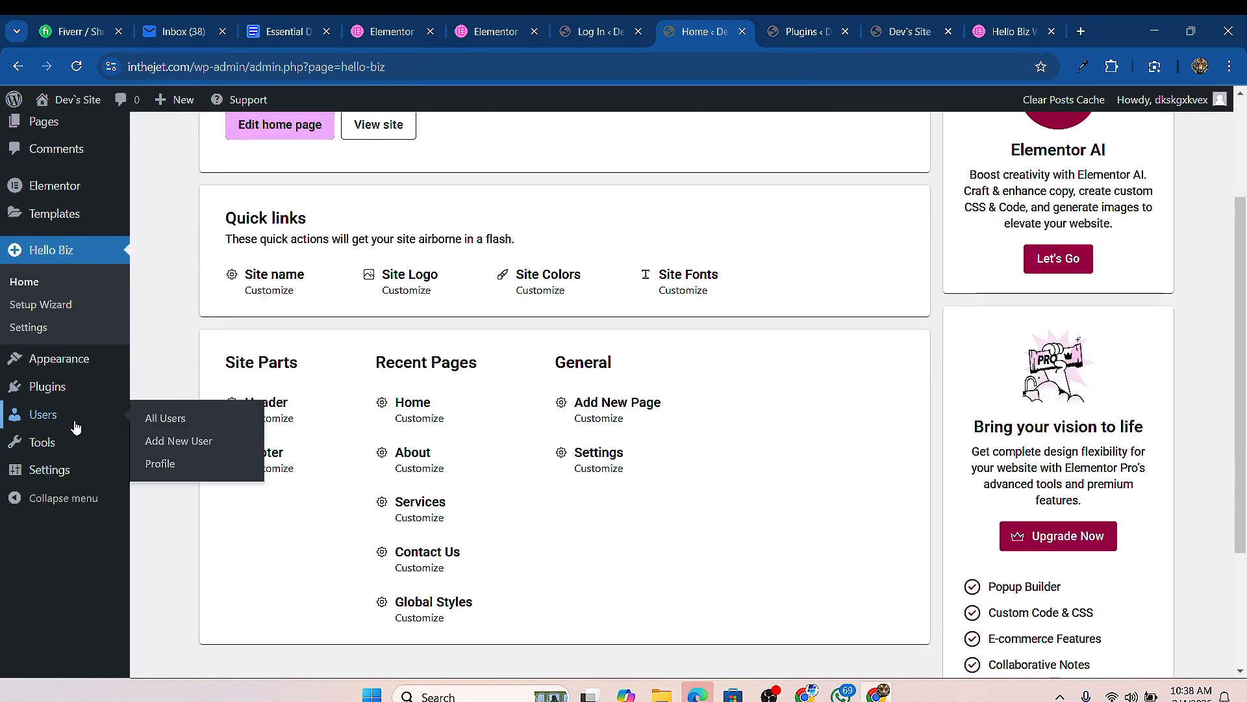
{"action": "mouse_move", "coordinate": [58, 397]}
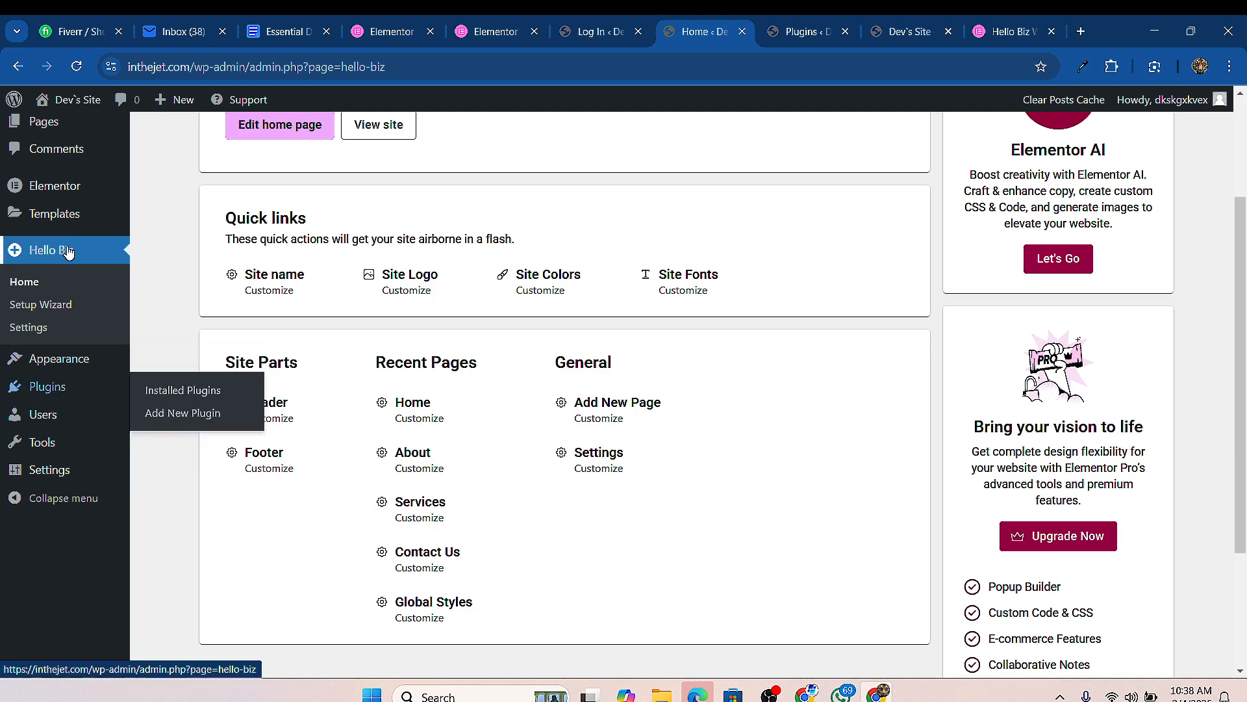
{"action": "scroll", "coordinate": [71, 309], "scroll_direction": "up", "scroll_amount": 2}
{"action": "scroll", "coordinate": [70, 308], "scroll_direction": "down", "scroll_amount": 1}
Step: Open the list of all the site's pages in a new browser tab and switch to it
{"action": "mouse_move", "coordinate": [52, 204]}
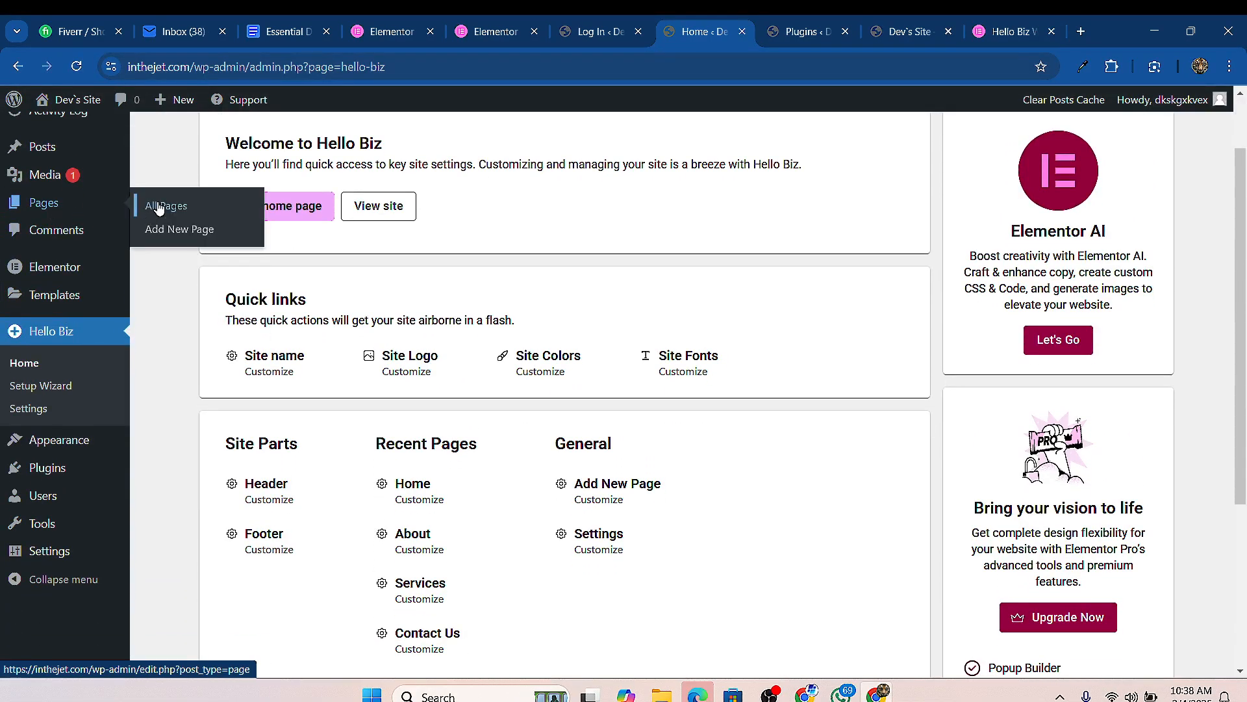
{"action": "right_click", "coordinate": [159, 207]}
{"action": "left_click", "coordinate": [188, 222]}
{"action": "left_click", "coordinate": [835, 32]}
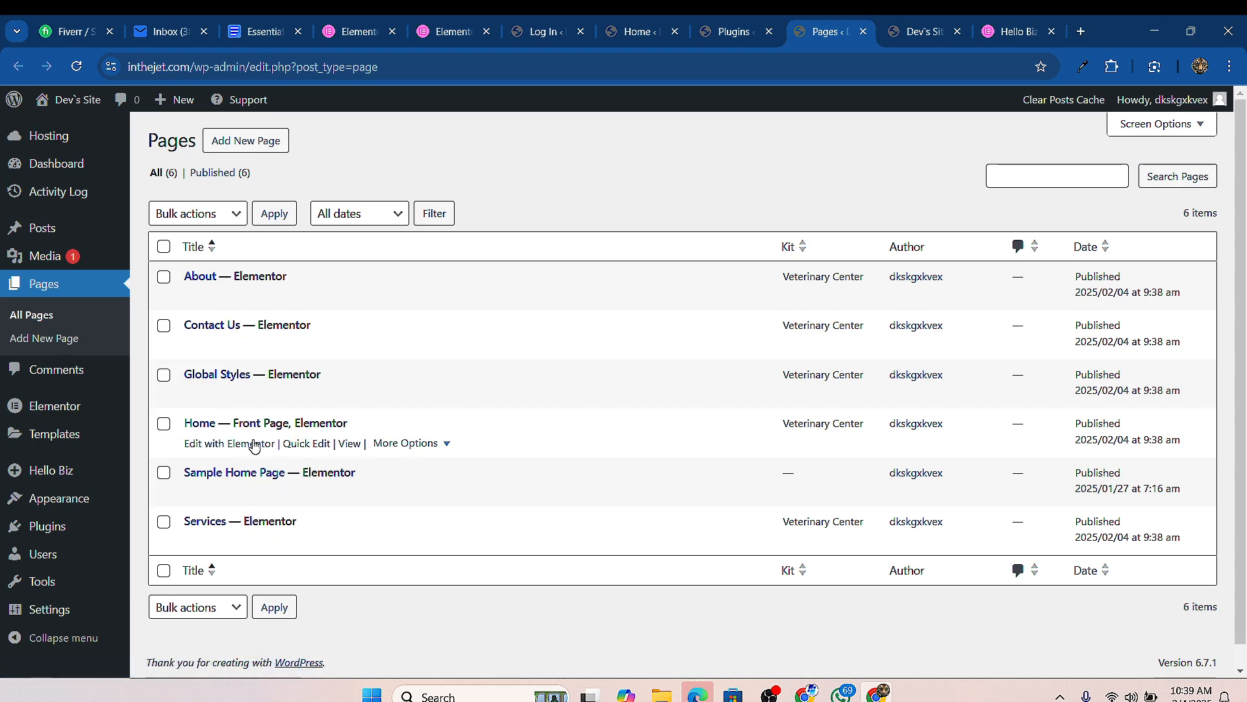
Step: View the Home front page in a new browser tab and return to the list of pages
{"action": "right_click", "coordinate": [350, 444]}
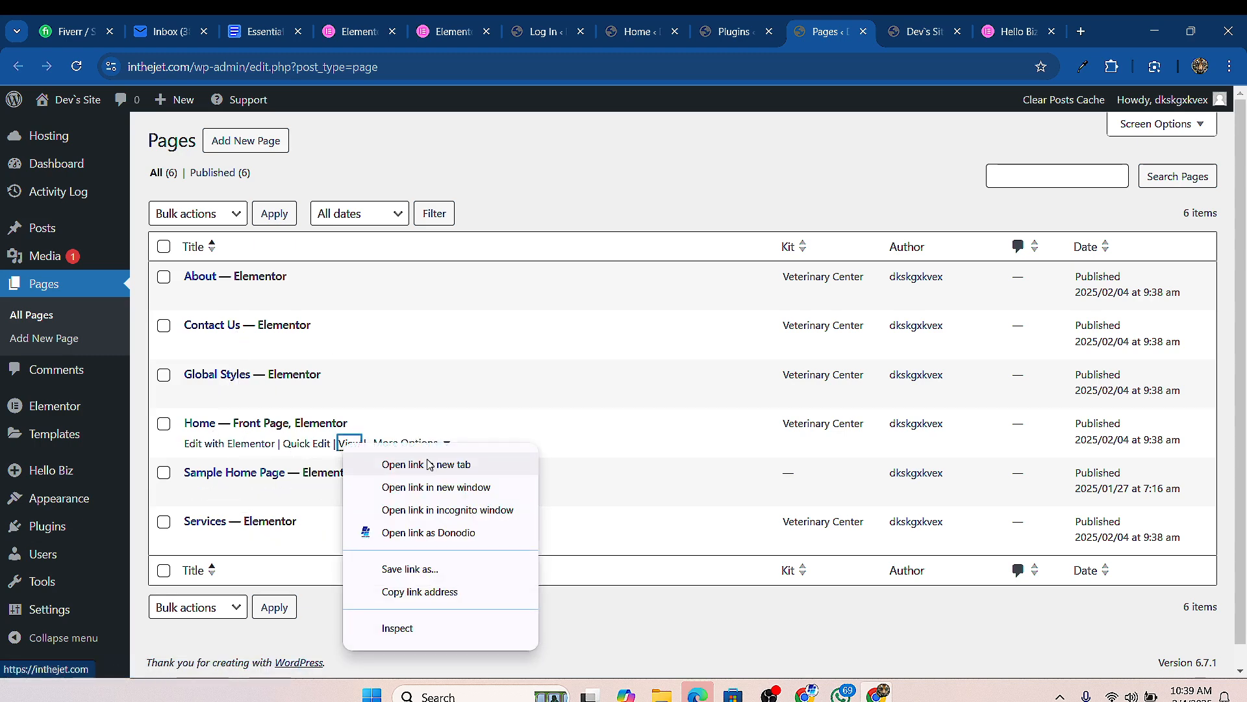
{"action": "left_click", "coordinate": [416, 464]}
{"action": "left_click", "coordinate": [848, 35]}
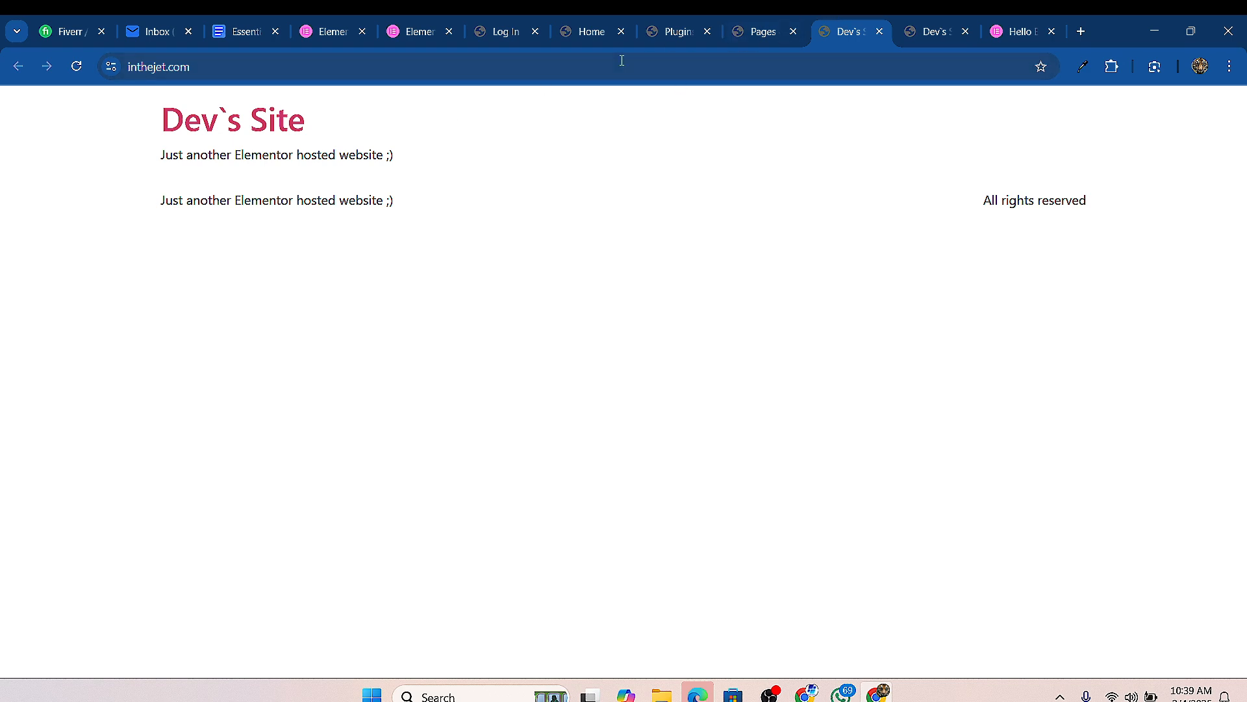
{"action": "left_click", "coordinate": [757, 35]}
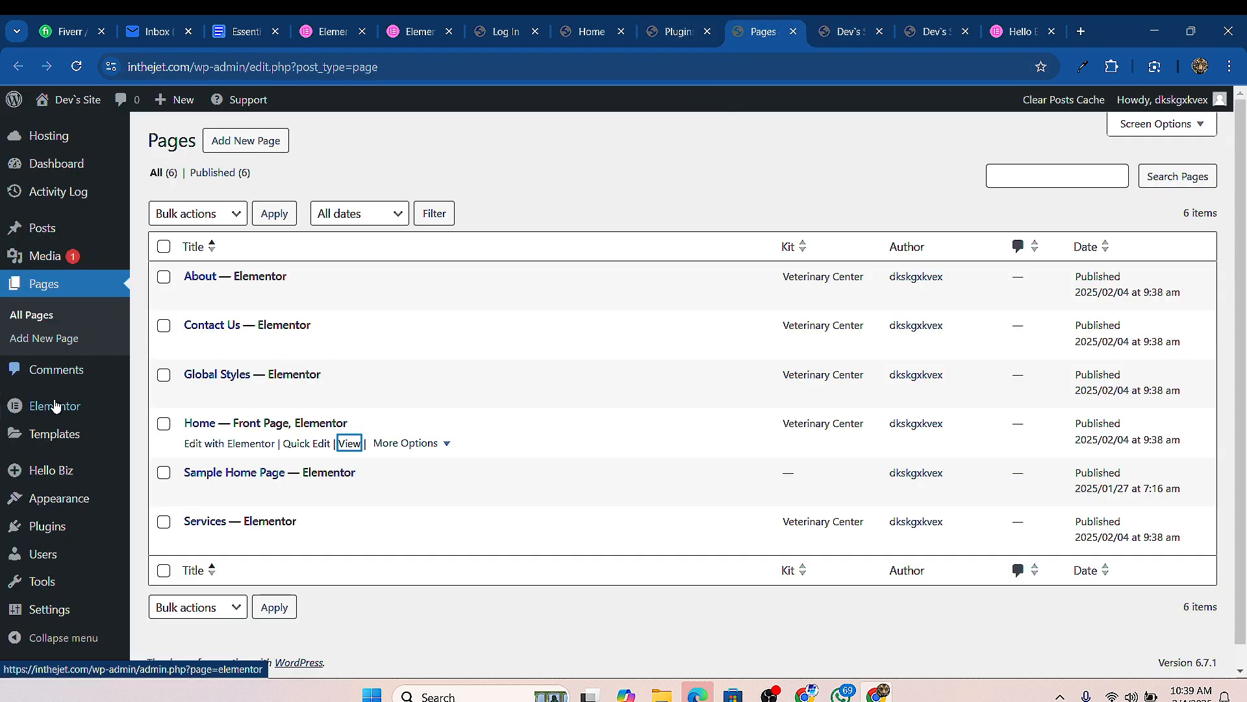
Step: Delete the inactive Hello Elementor theme from the installed themes
{"action": "scroll", "coordinate": [72, 454], "scroll_direction": "down", "scroll_amount": 1}
{"action": "mouse_move", "coordinate": [80, 526]}
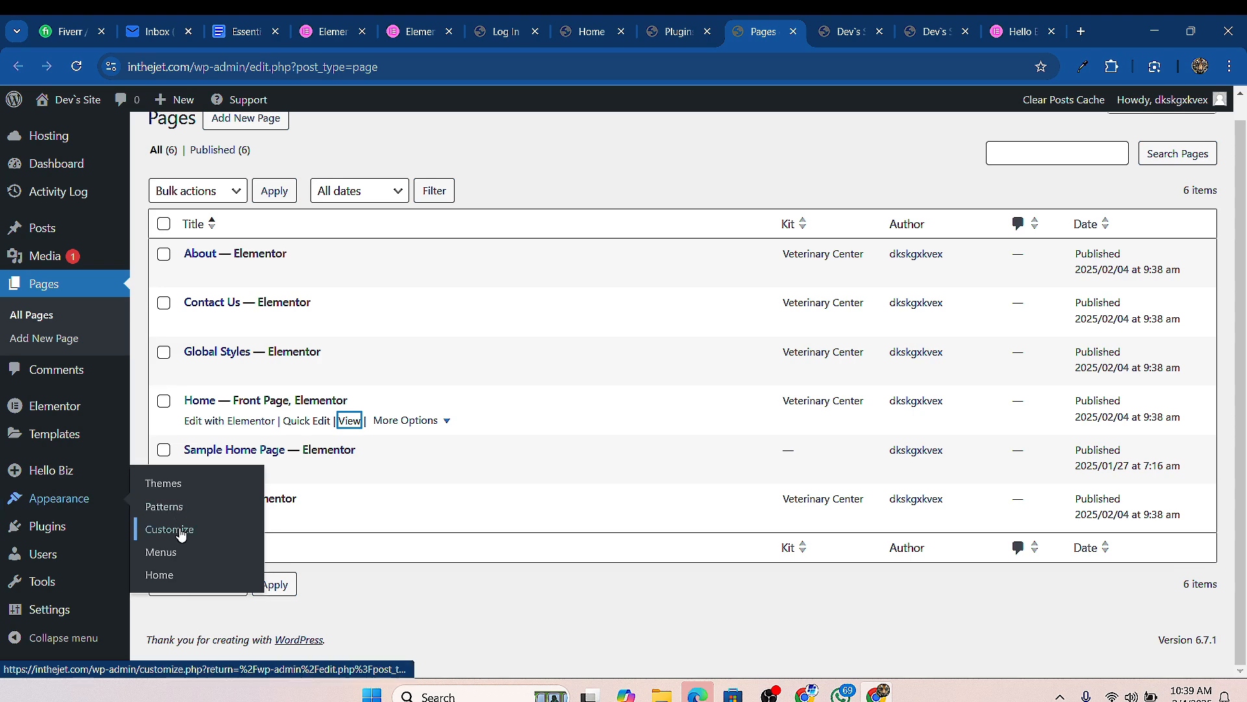
{"action": "left_click", "coordinate": [27, 505]}
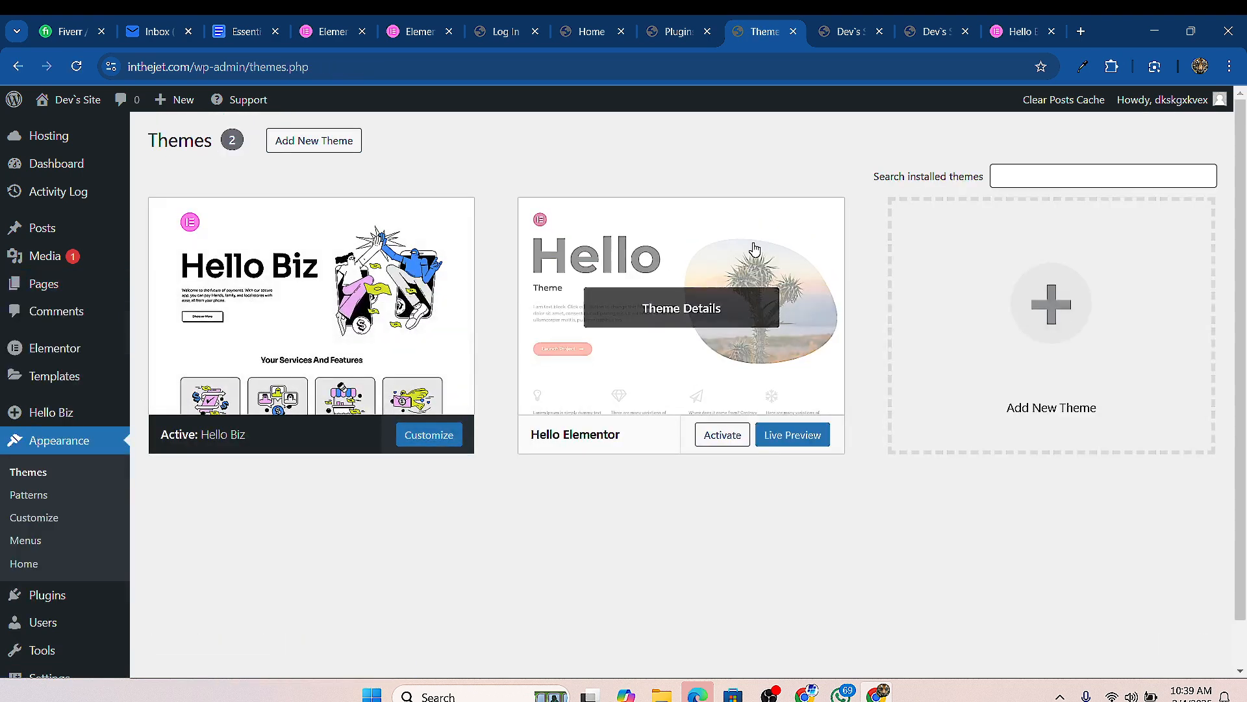
{"action": "left_click", "coordinate": [753, 253]}
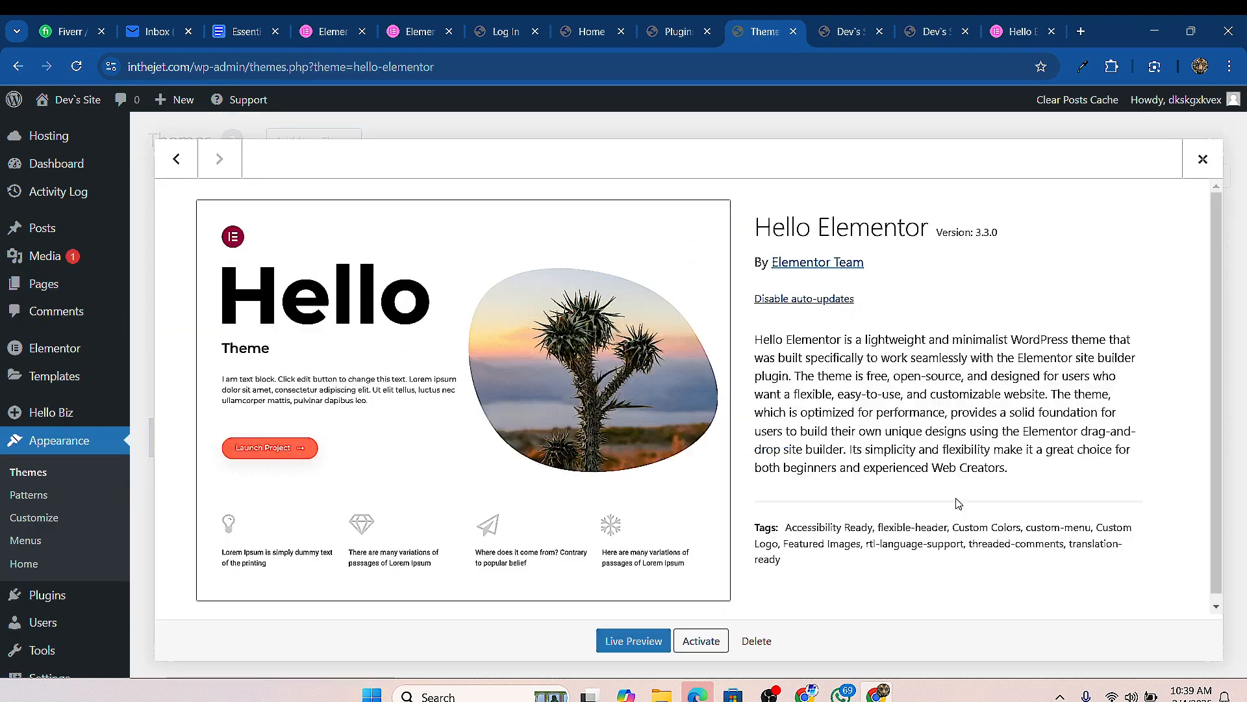
{"action": "left_click", "coordinate": [757, 640]}
{"action": "left_click", "coordinate": [695, 202]}
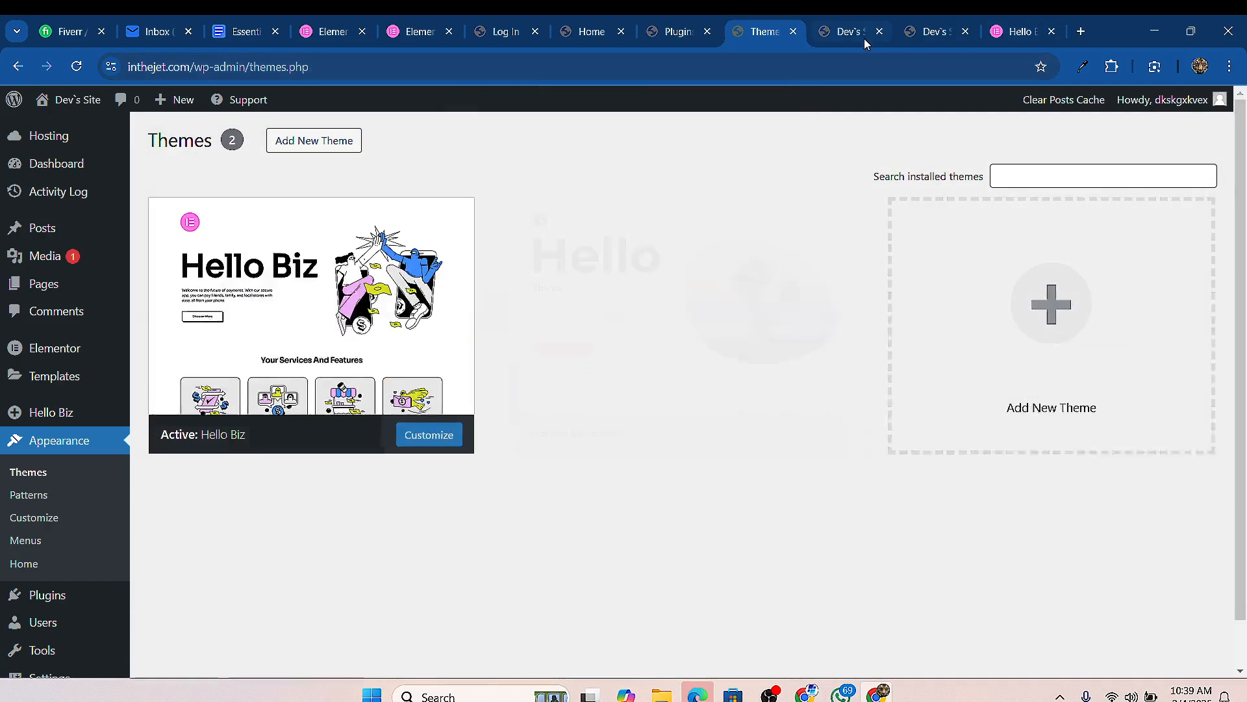
Step: Switch to the live site and review its home page, including the services, 24 Hour Vetcare and membership sections
{"action": "left_click", "coordinate": [861, 33]}
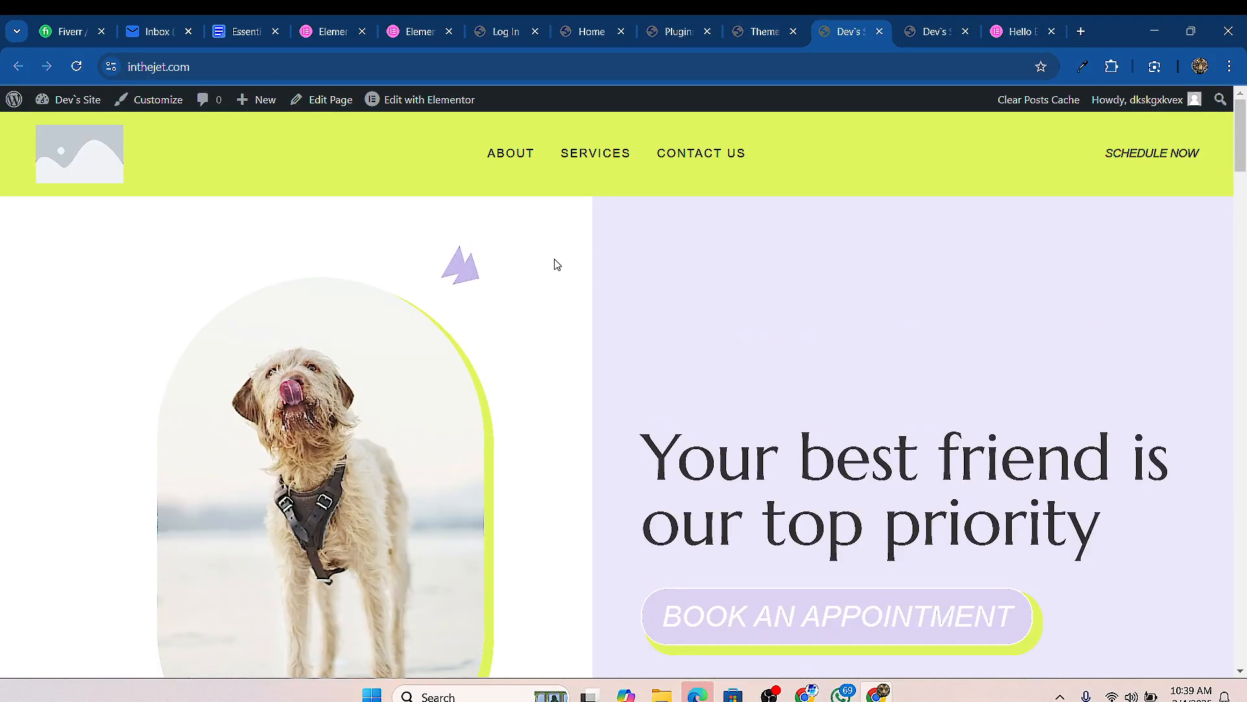
{"action": "scroll", "coordinate": [690, 278], "scroll_direction": "down", "scroll_amount": 15}
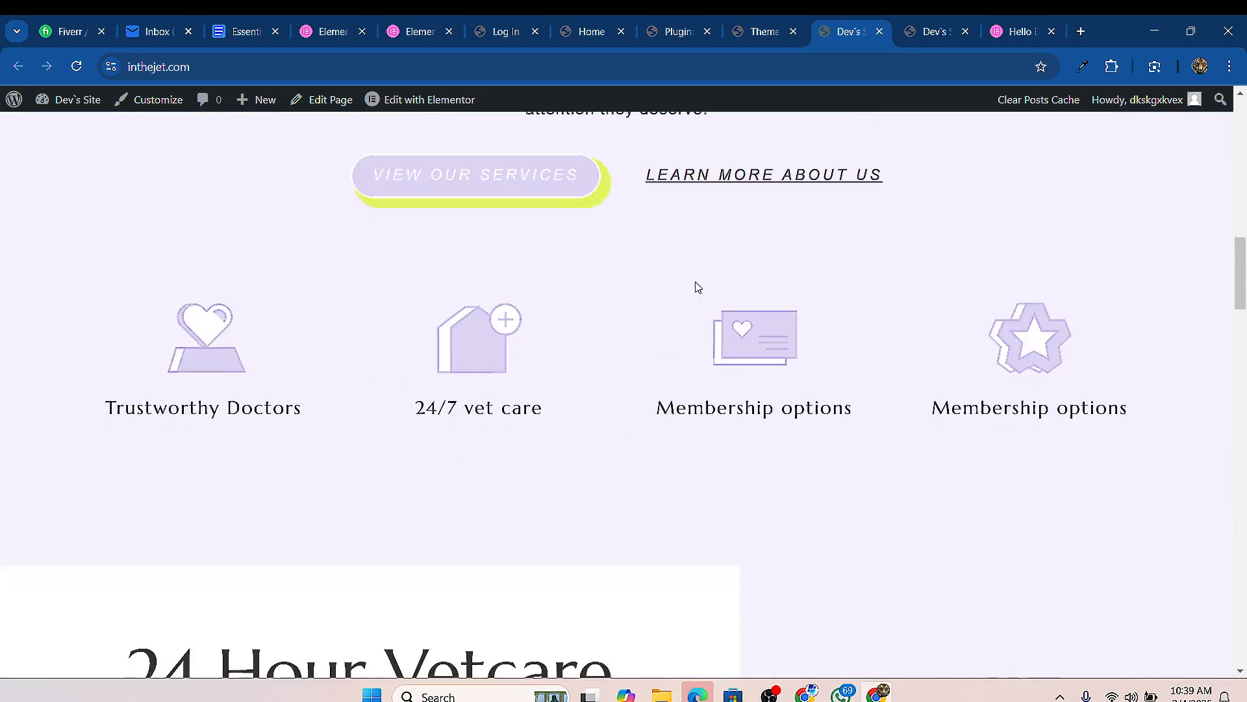
{"action": "scroll", "coordinate": [700, 293], "scroll_direction": "down", "scroll_amount": 20}
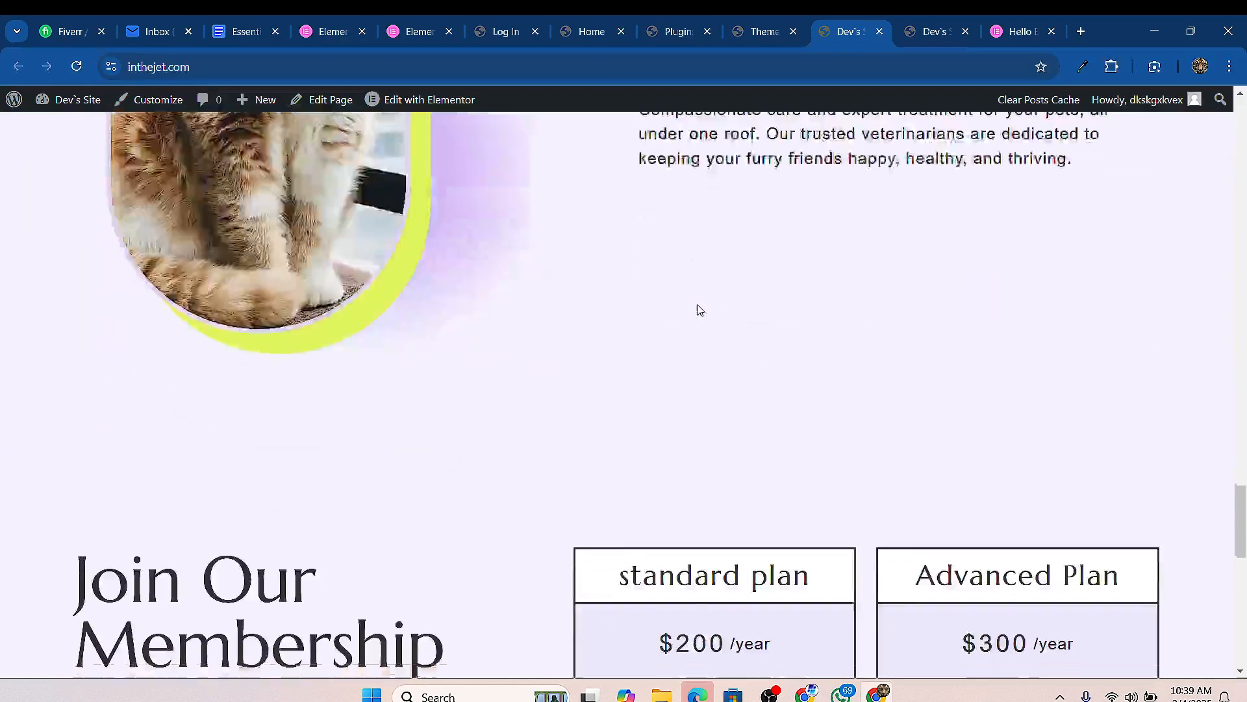
{"action": "scroll", "coordinate": [705, 387], "scroll_direction": "up", "scroll_amount": 10}
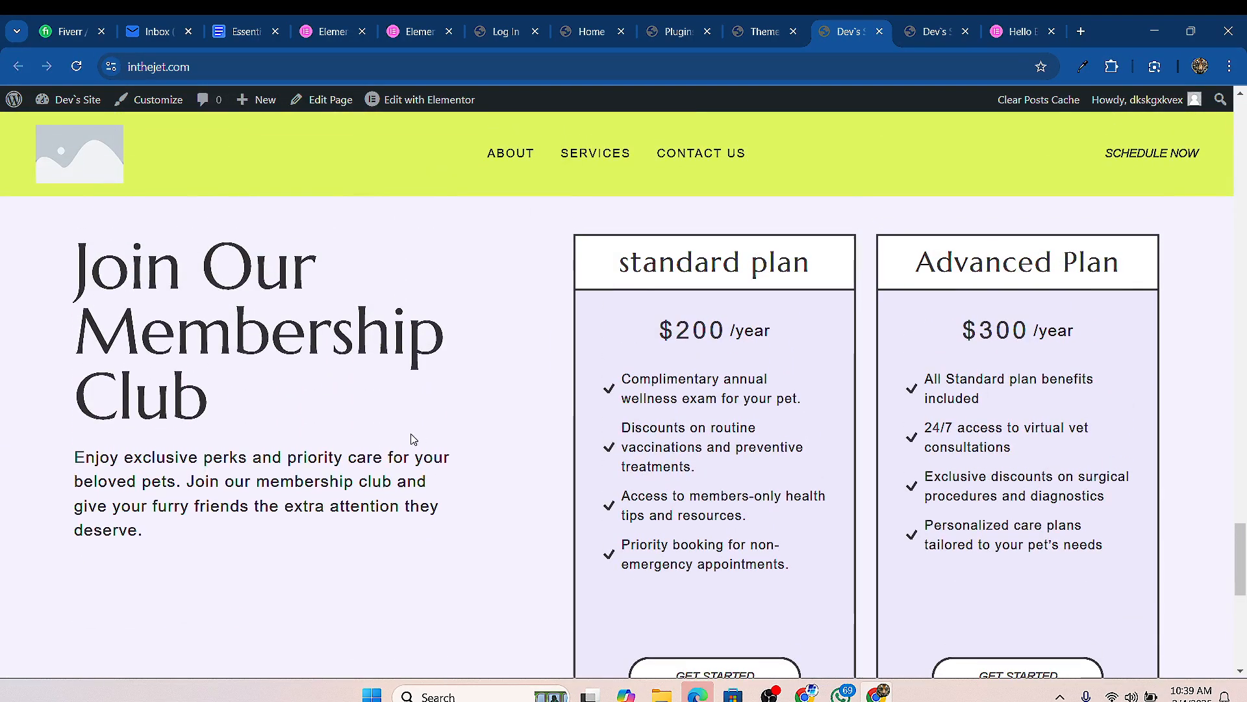
{"action": "scroll", "coordinate": [441, 492], "scroll_direction": "up", "scroll_amount": 20}
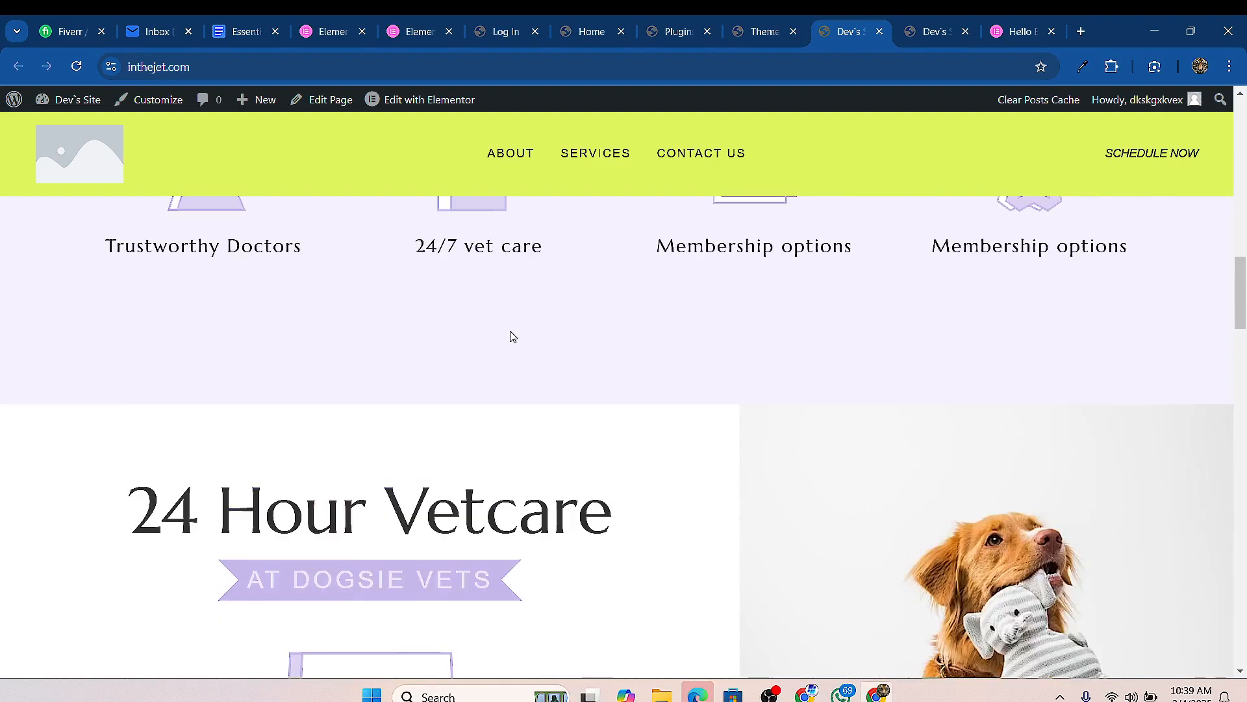
{"action": "scroll", "coordinate": [513, 334], "scroll_direction": "up", "scroll_amount": 5}
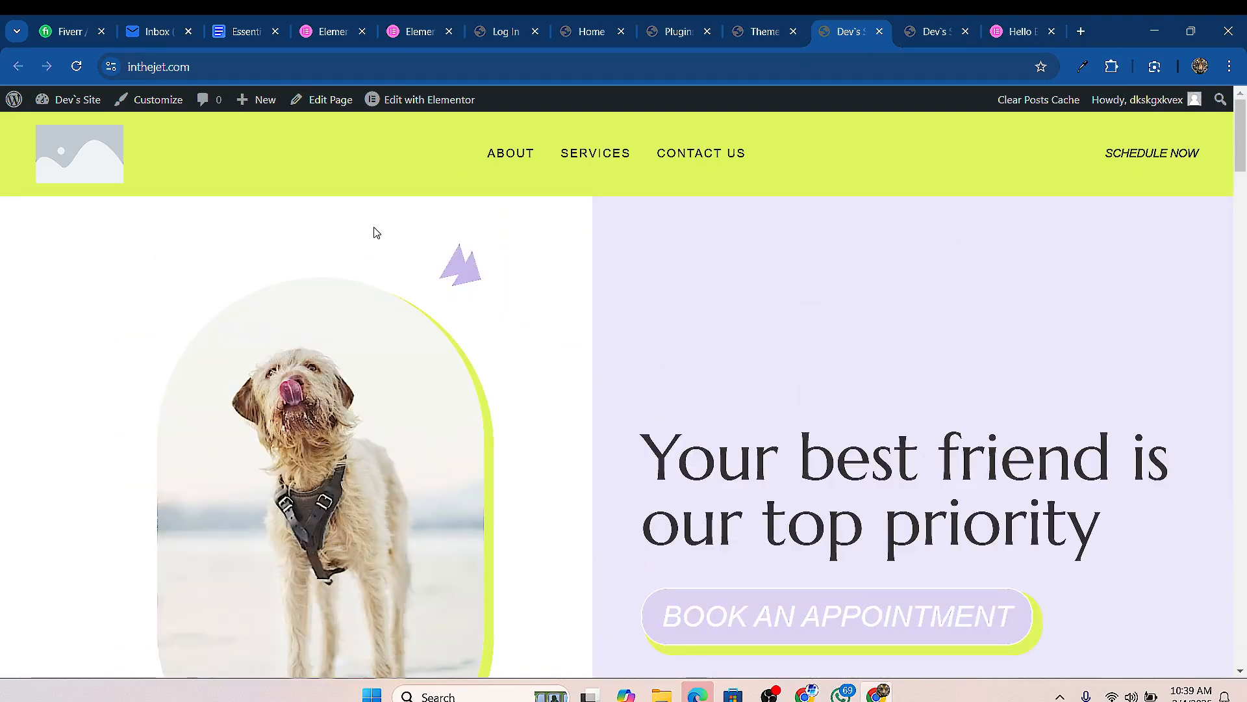
{"action": "scroll", "coordinate": [460, 267], "scroll_direction": "down", "scroll_amount": 15}
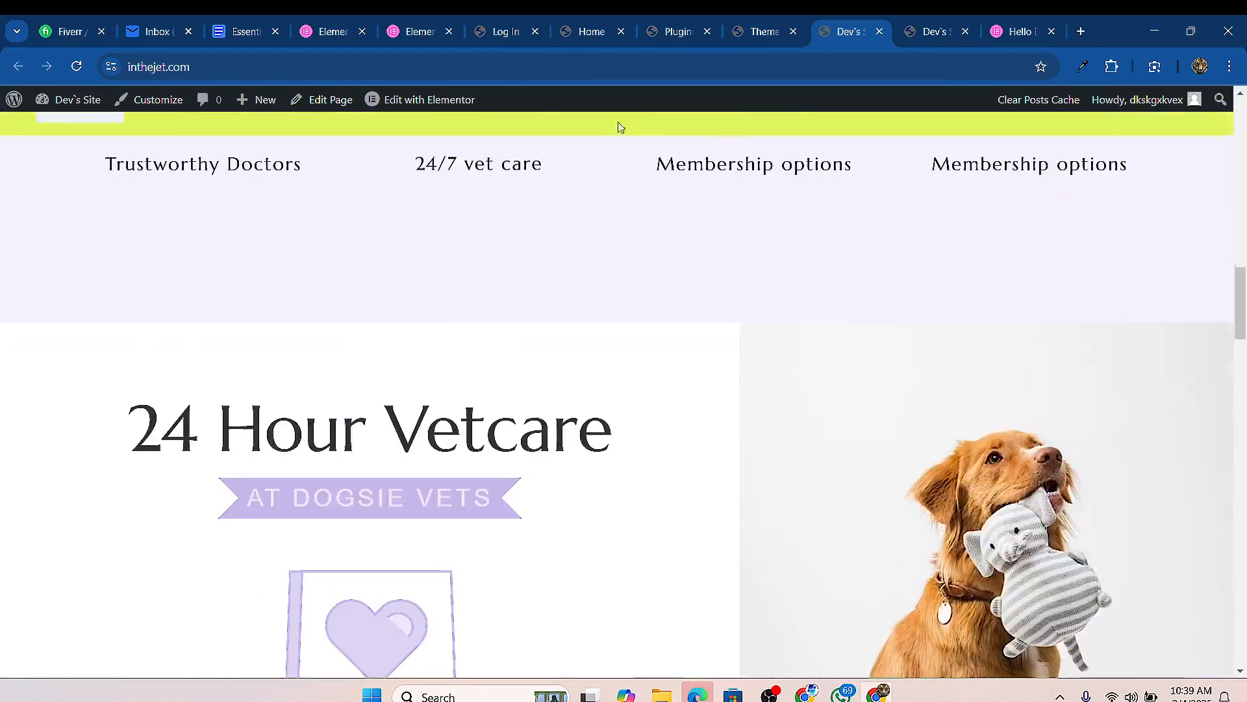
{"action": "scroll", "coordinate": [650, 137], "scroll_direction": "up", "scroll_amount": 10}
Step: Check the live site's Services page and look through its Contact Us page down to the footer
{"action": "left_click", "coordinate": [579, 155]}
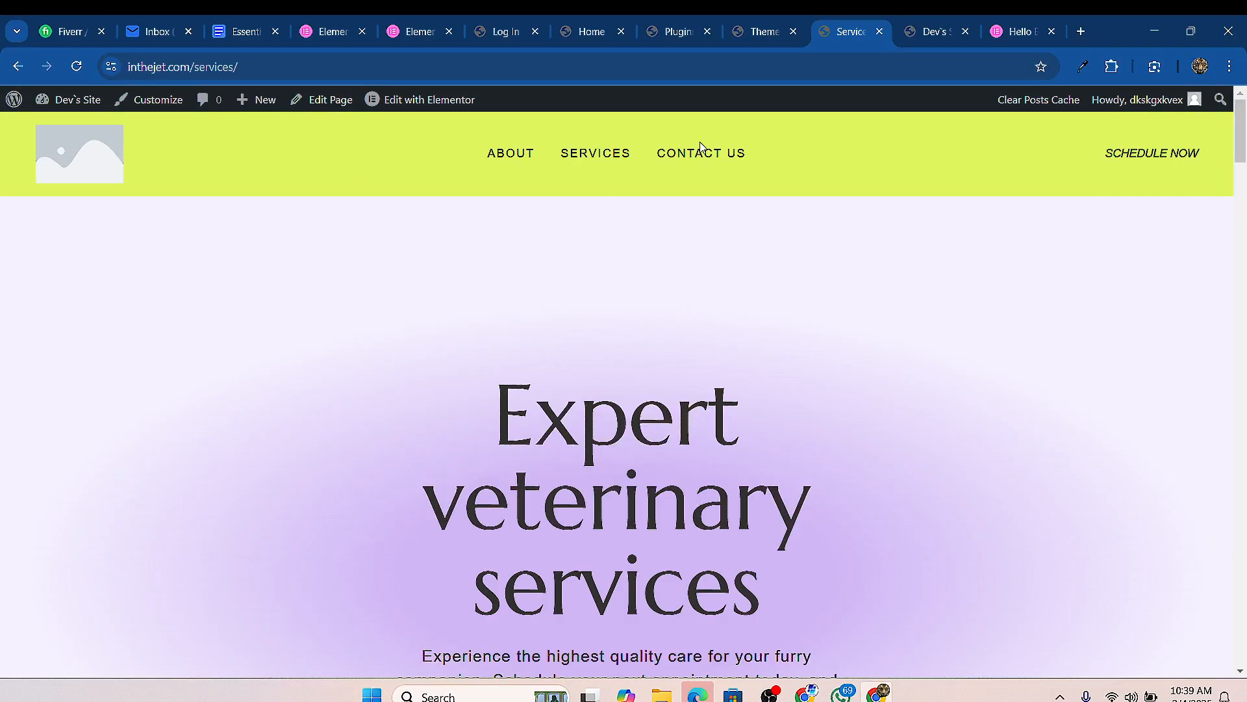
{"action": "left_click", "coordinate": [700, 150]}
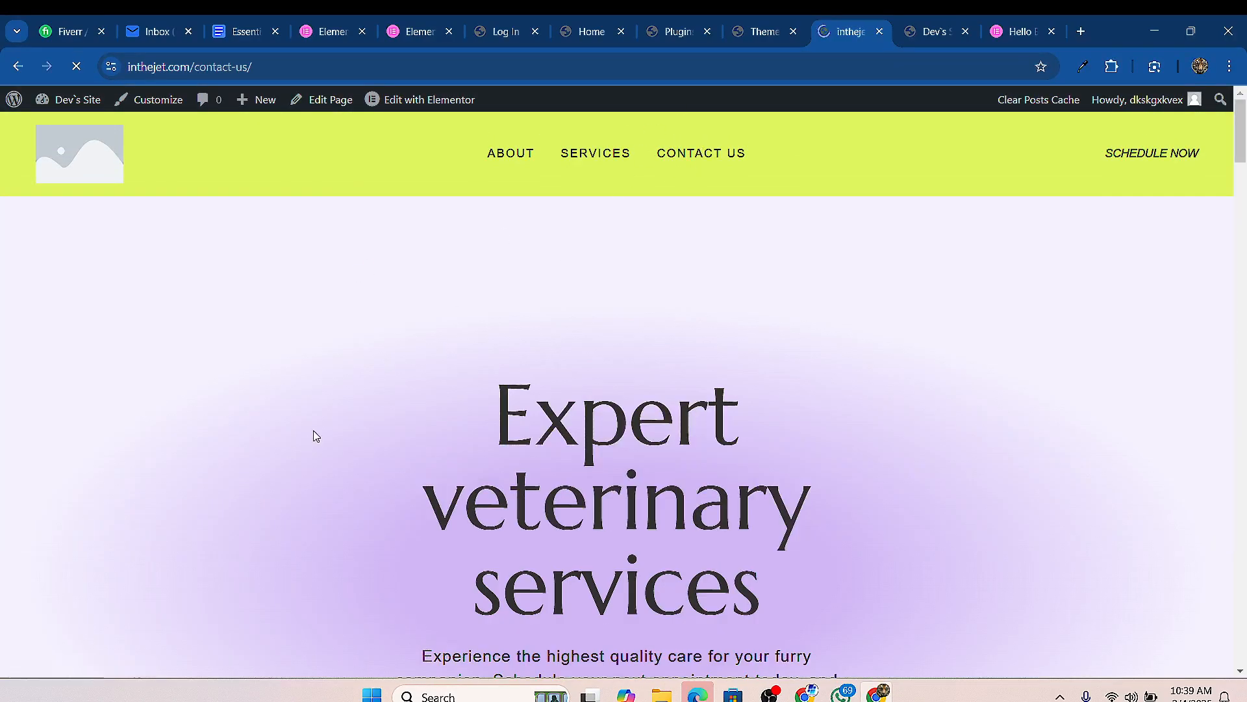
{"action": "scroll", "coordinate": [546, 397], "scroll_direction": "down", "scroll_amount": 15}
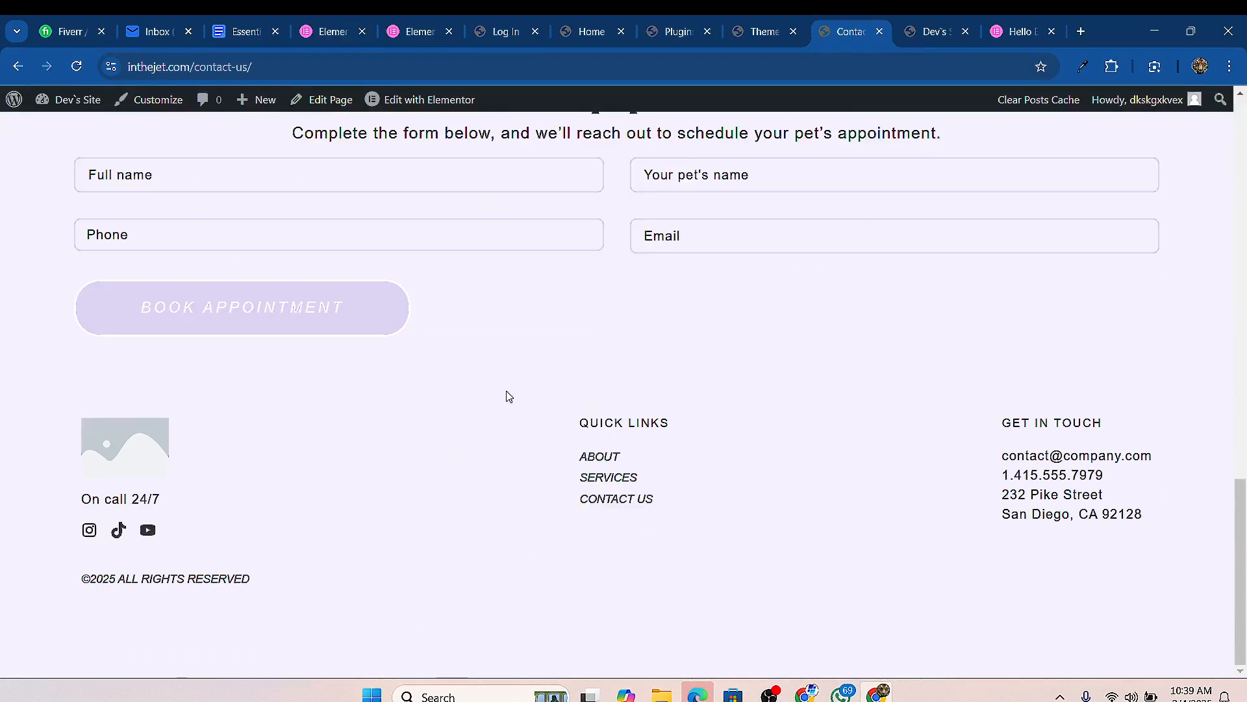
{"action": "scroll", "coordinate": [504, 392], "scroll_direction": "up", "scroll_amount": 15}
{"action": "scroll", "coordinate": [648, 109], "scroll_direction": "down", "scroll_amount": 1}
{"action": "scroll", "coordinate": [643, 229], "scroll_direction": "up", "scroll_amount": 1}
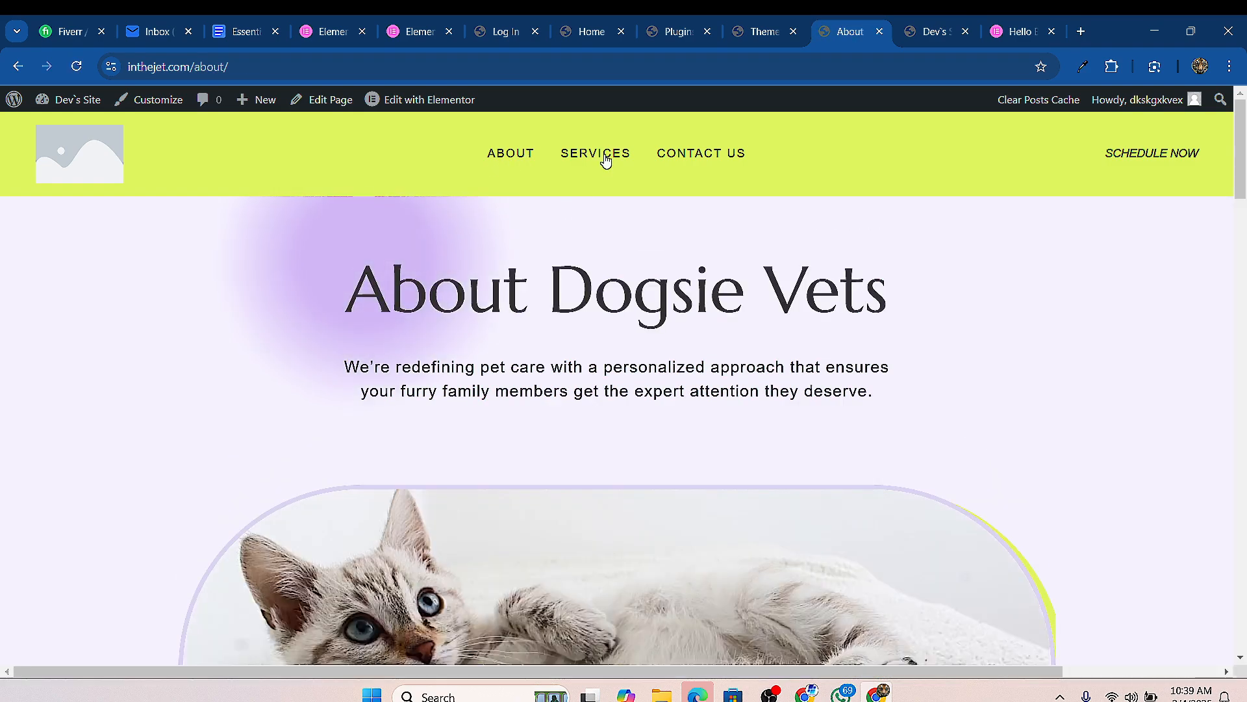
Step: Review the live site's About page from its heading through the mission, vision, doctors and client testimonial sections
{"action": "scroll", "coordinate": [596, 325], "scroll_direction": "down", "scroll_amount": 5}
{"action": "scroll", "coordinate": [603, 369], "scroll_direction": "down", "scroll_amount": 6}
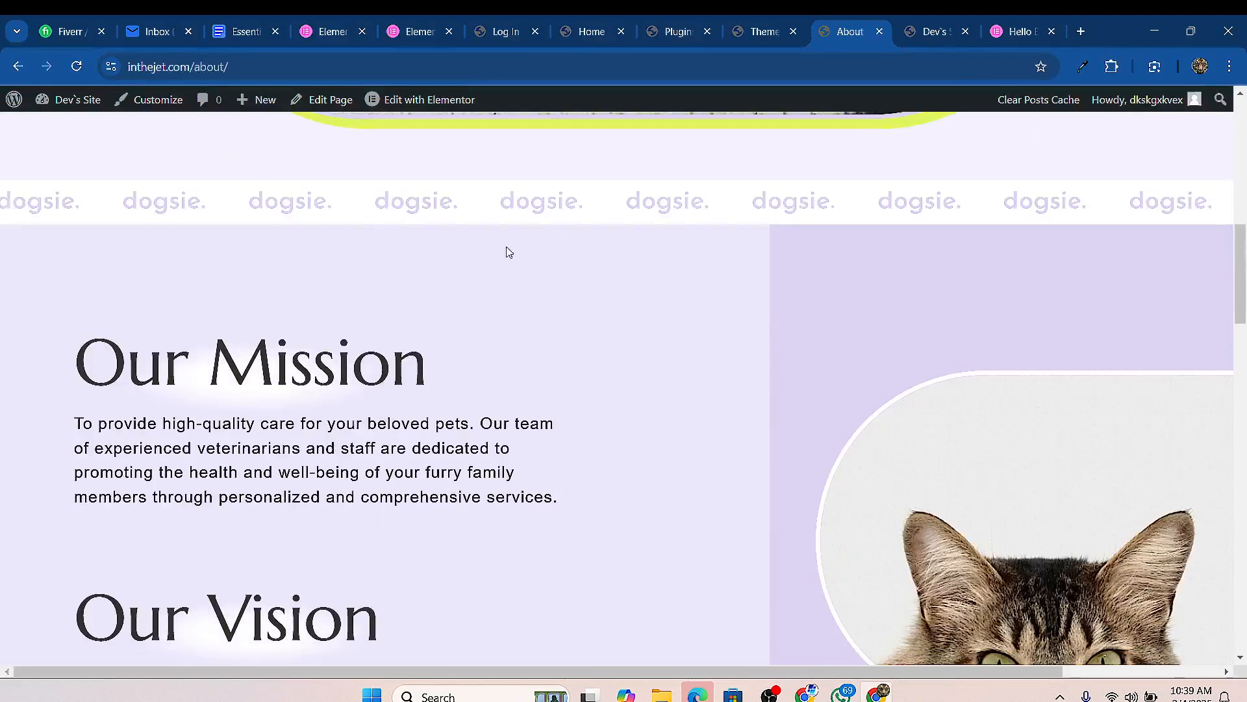
{"action": "scroll", "coordinate": [823, 223], "scroll_direction": "down", "scroll_amount": 10}
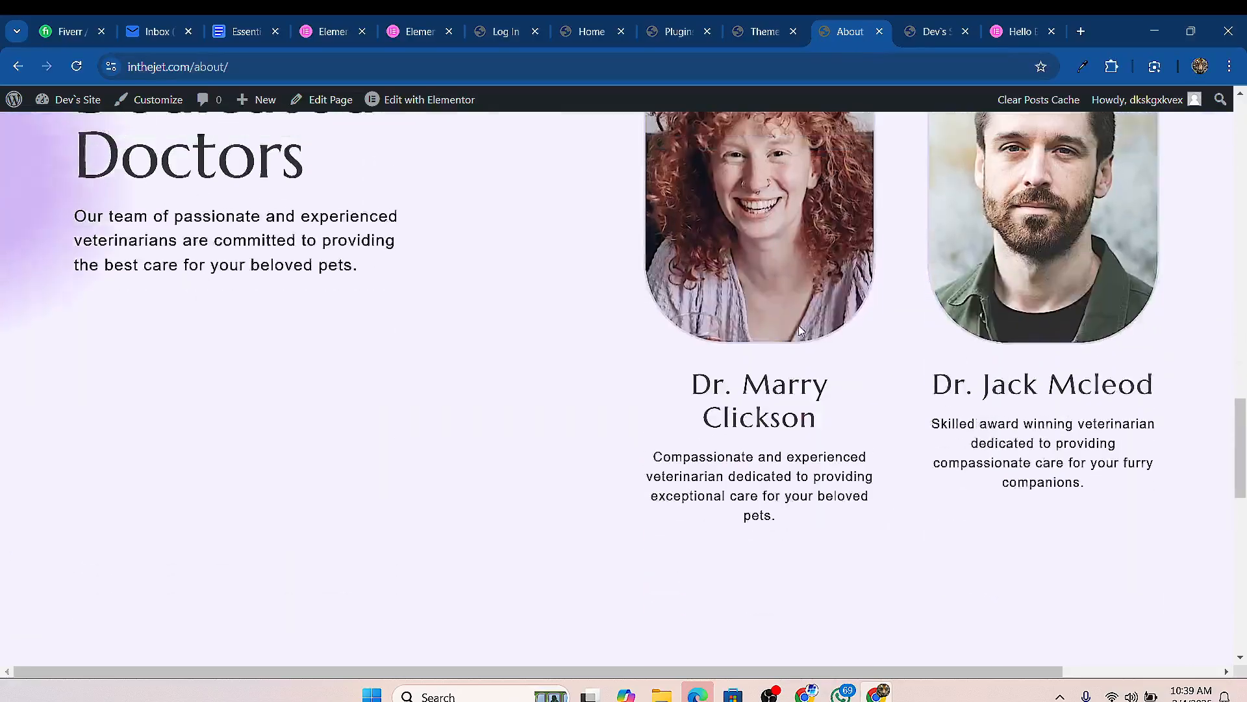
{"action": "scroll", "coordinate": [859, 367], "scroll_direction": "down", "scroll_amount": 10}
{"action": "scroll", "coordinate": [331, 232], "scroll_direction": "up", "scroll_amount": 5}
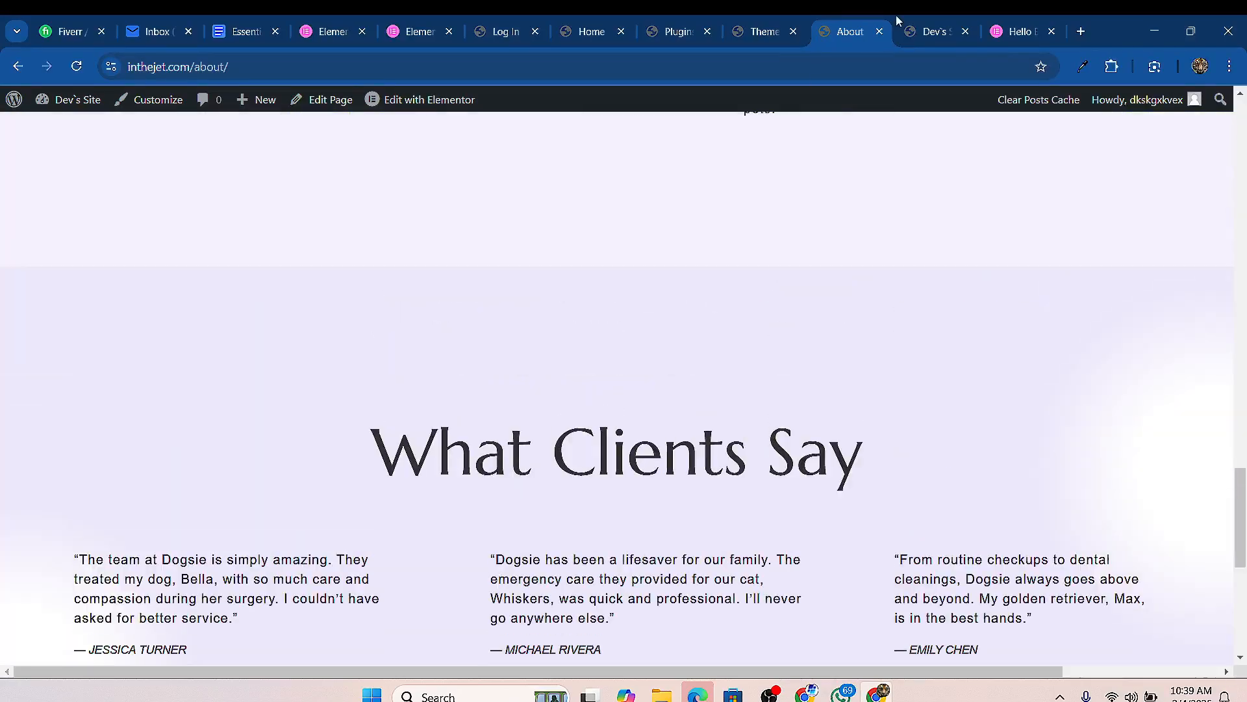
{"action": "scroll", "coordinate": [390, 241], "scroll_direction": "up", "scroll_amount": 10}
{"action": "scroll", "coordinate": [84, 214], "scroll_direction": "down", "scroll_amount": 3}
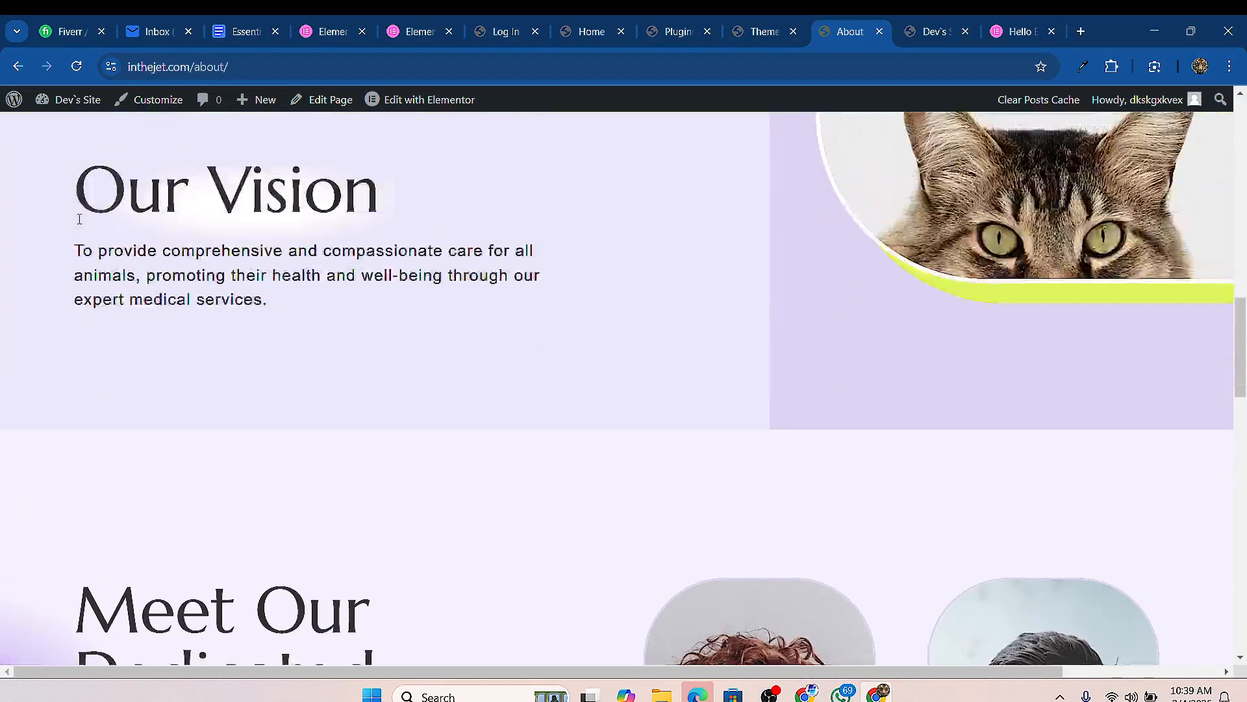
{"action": "scroll", "coordinate": [83, 129], "scroll_direction": "up", "scroll_amount": 6}
{"action": "scroll", "coordinate": [91, 245], "scroll_direction": "up", "scroll_amount": 6}
{"action": "scroll", "coordinate": [92, 117], "scroll_direction": "down", "scroll_amount": 1}
{"action": "scroll", "coordinate": [131, 289], "scroll_direction": "up", "scroll_amount": 1}
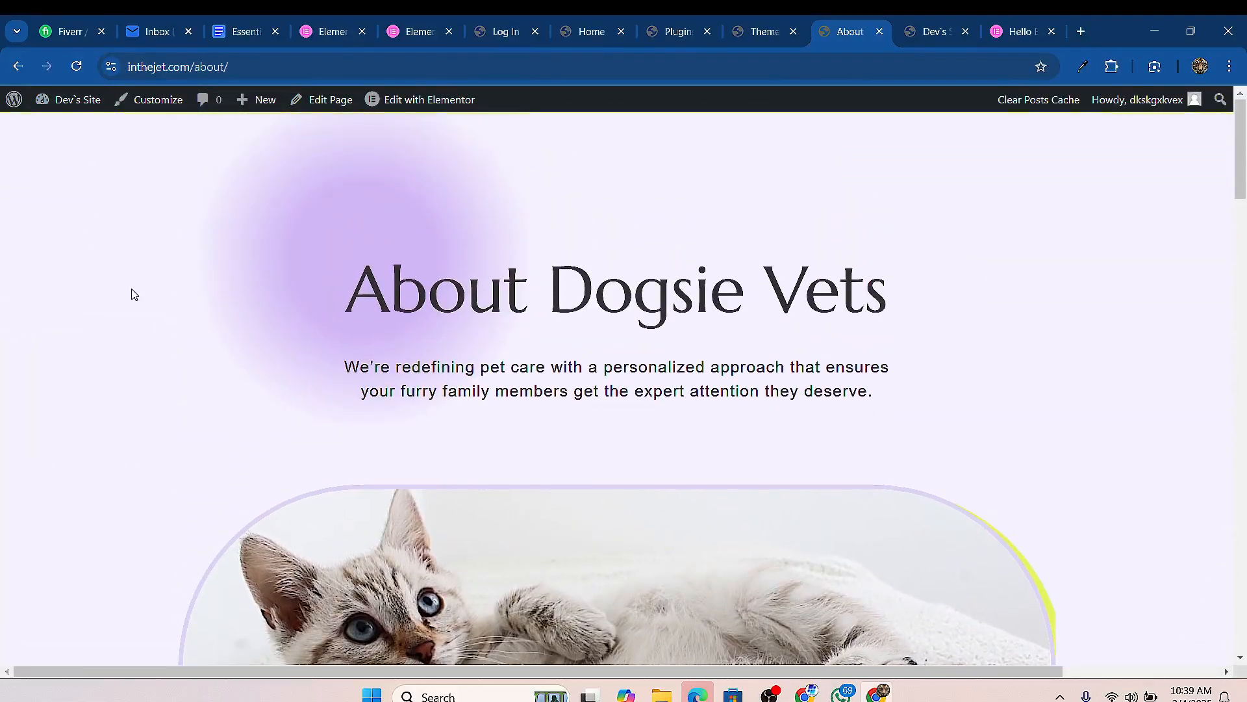
{"action": "scroll", "coordinate": [72, 184], "scroll_direction": "down", "scroll_amount": 1}
{"action": "scroll", "coordinate": [75, 184], "scroll_direction": "down", "scroll_amount": 2}
{"action": "scroll", "coordinate": [97, 190], "scroll_direction": "up", "scroll_amount": 3}
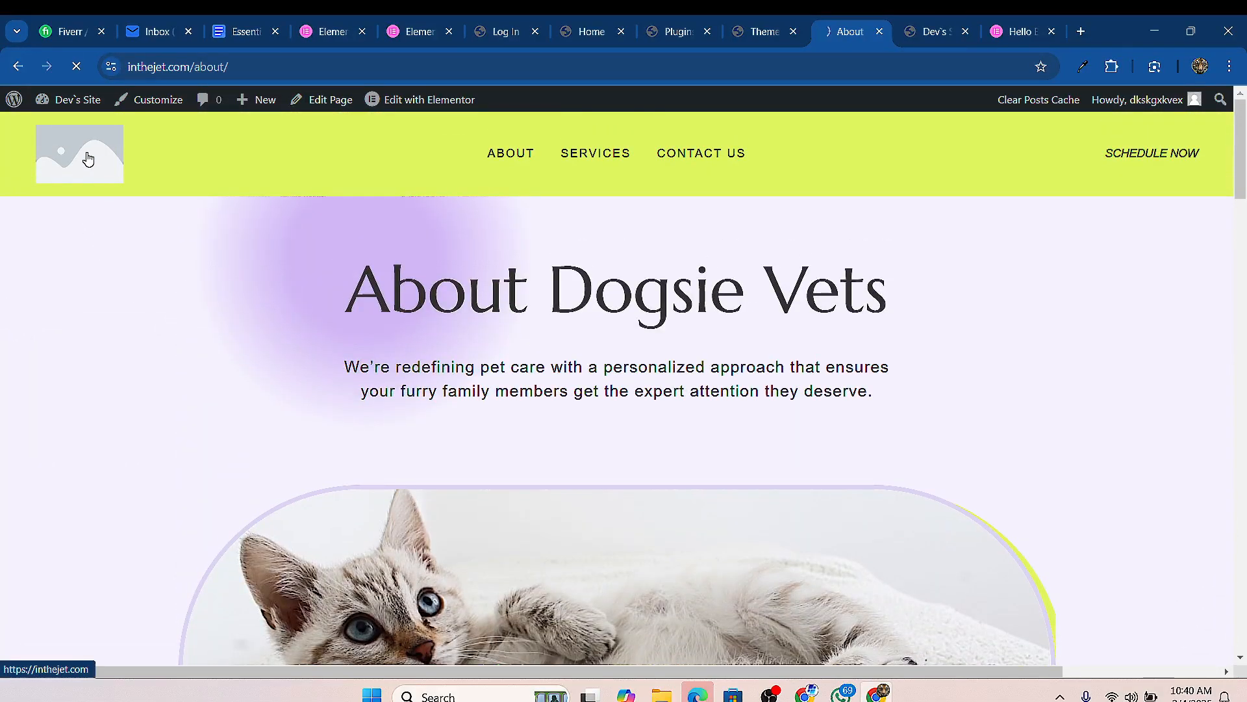
Step: Return to the live site's home page and briefly check its hero section
{"action": "left_click", "coordinate": [86, 158]}
{"action": "scroll", "coordinate": [565, 349], "scroll_direction": "down", "scroll_amount": 5}
{"action": "scroll", "coordinate": [953, 131], "scroll_direction": "up", "scroll_amount": 5}
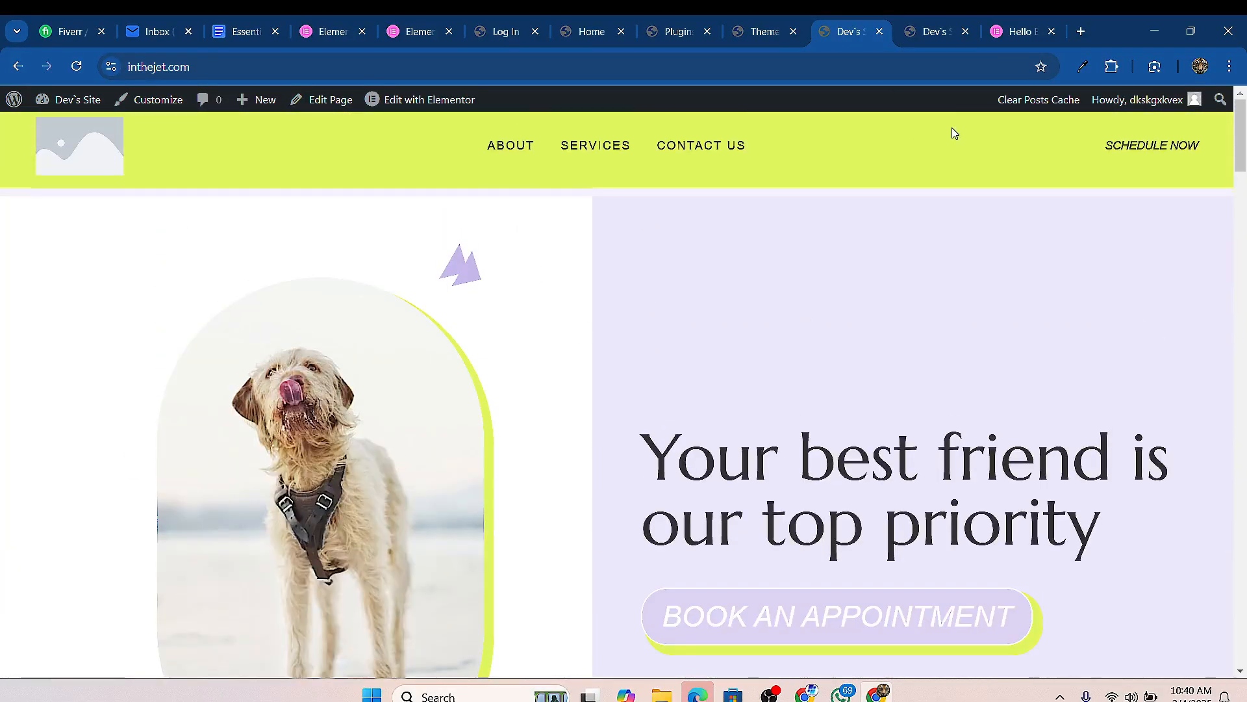
{"action": "left_click", "coordinate": [753, 31]}
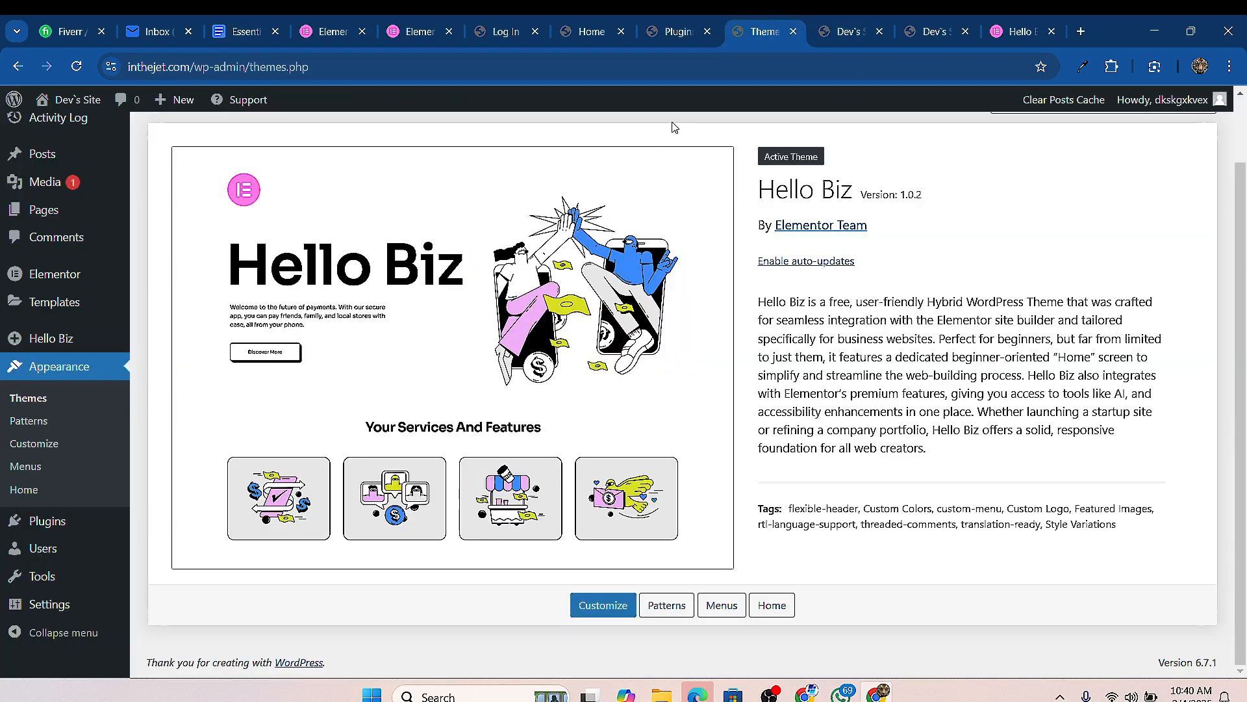
{"action": "left_click", "coordinate": [676, 31]}
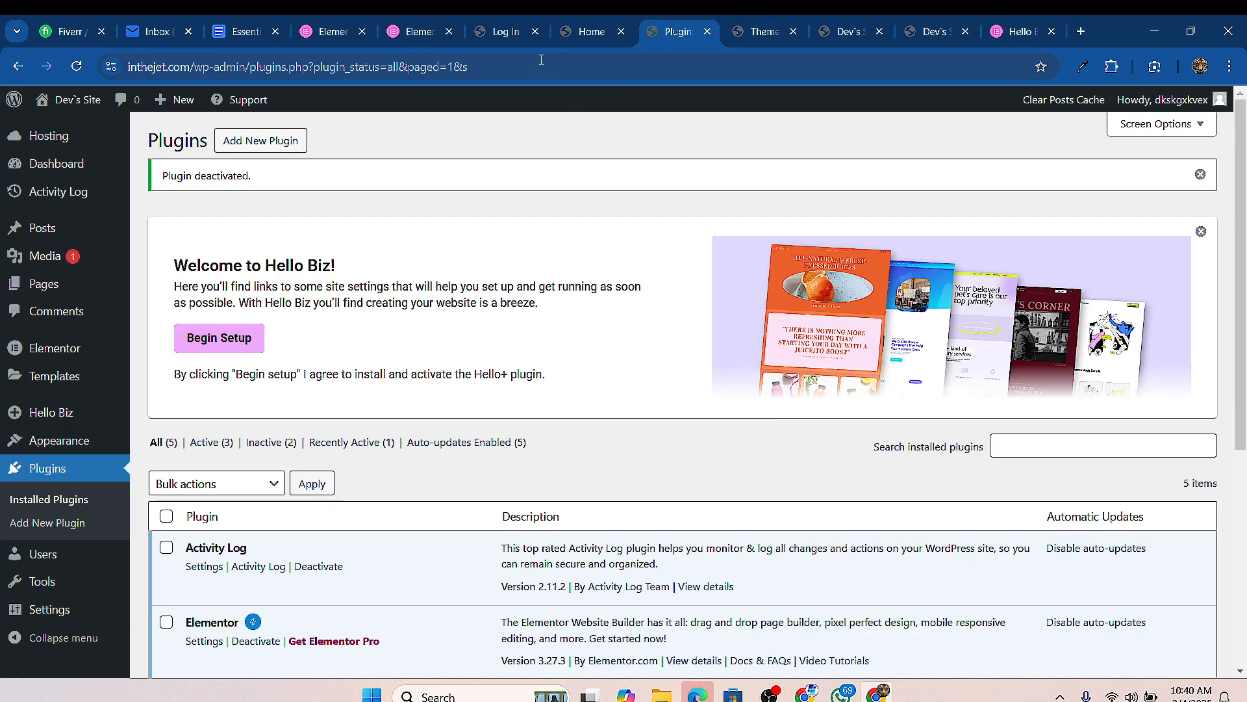
{"action": "left_click", "coordinate": [577, 32]}
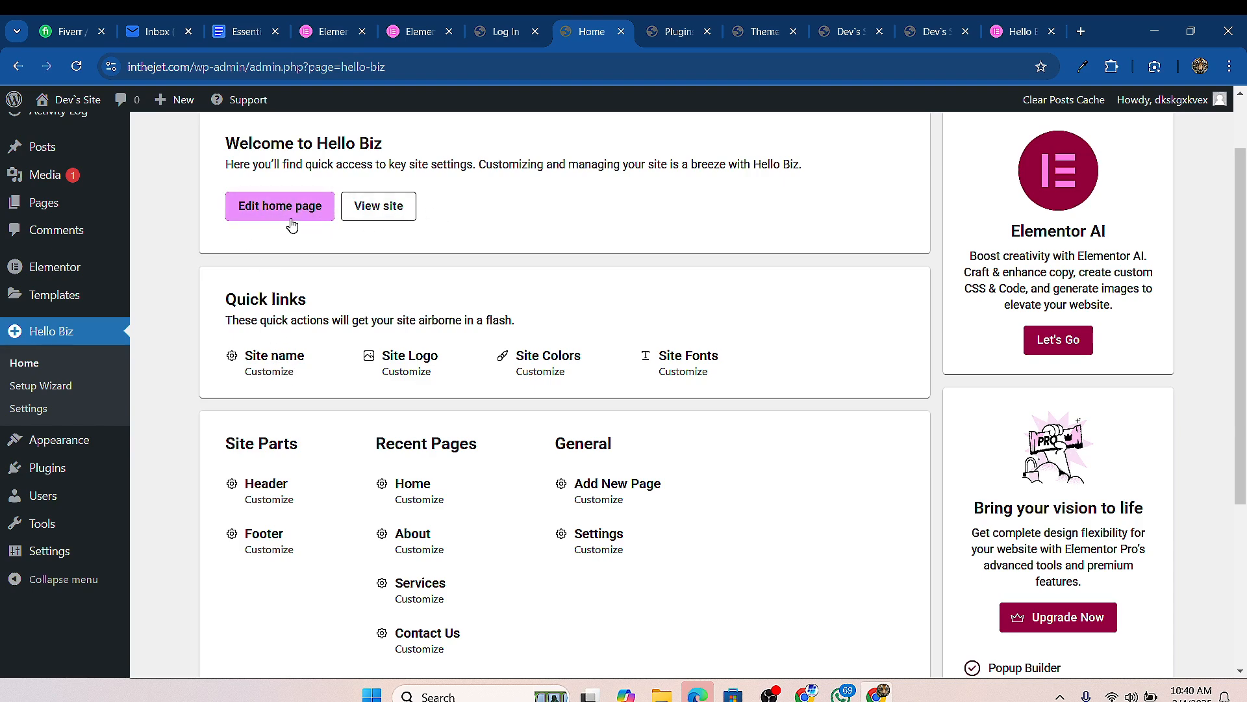
{"action": "left_click", "coordinate": [759, 31]}
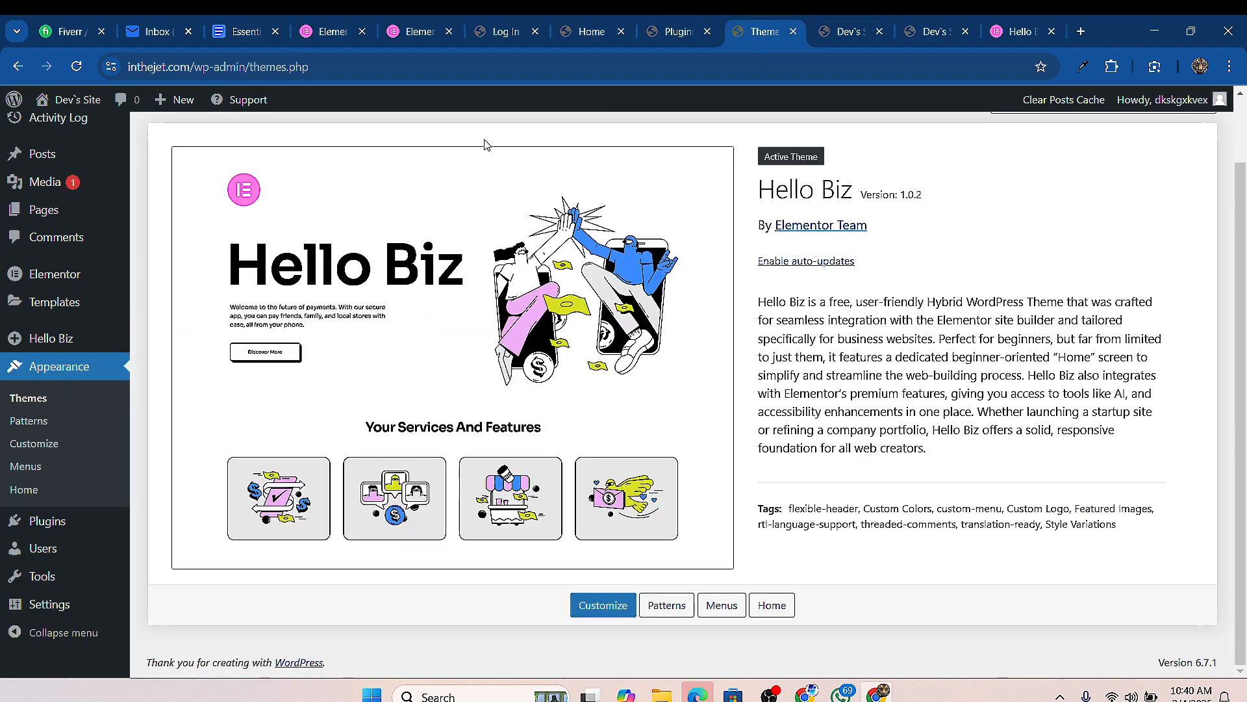
Step: From the live site's home page, open the page for editing in Elementor and look over its hero area
{"action": "left_click", "coordinate": [824, 38]}
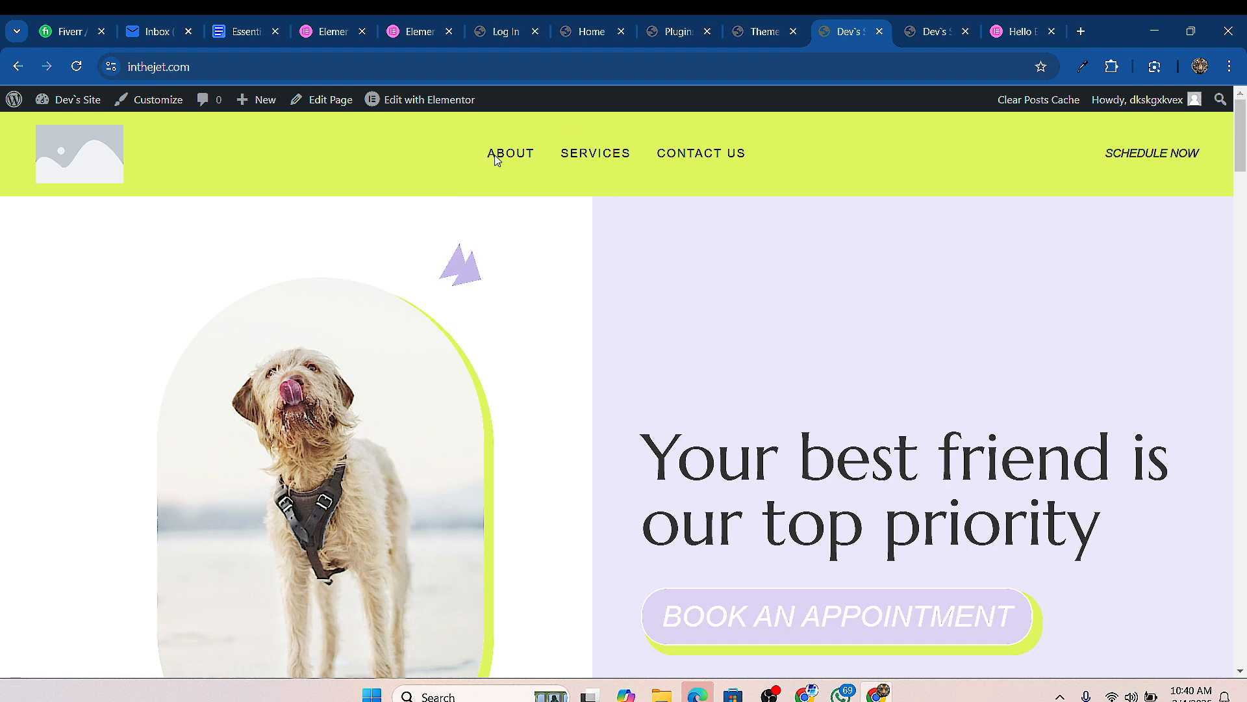
{"action": "left_click", "coordinate": [454, 102]}
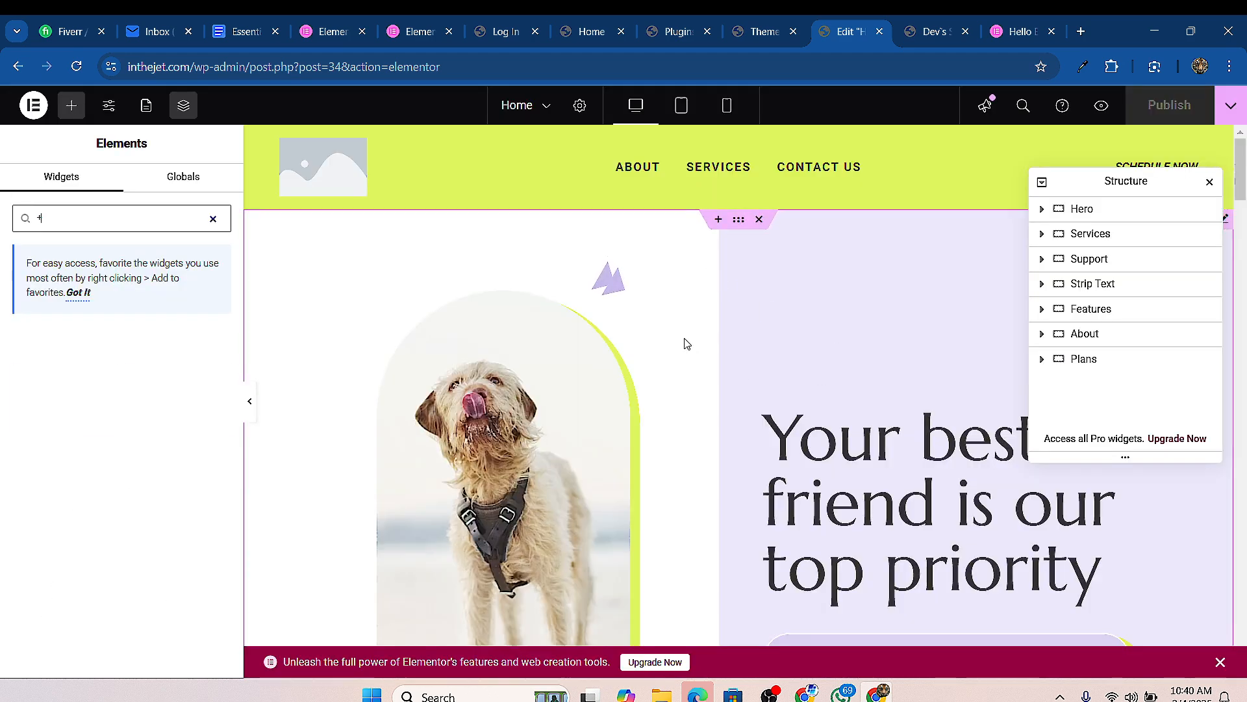
{"action": "scroll", "coordinate": [686, 343], "scroll_direction": "down", "scroll_amount": 10}
{"action": "scroll", "coordinate": [891, 438], "scroll_direction": "up", "scroll_amount": 9}
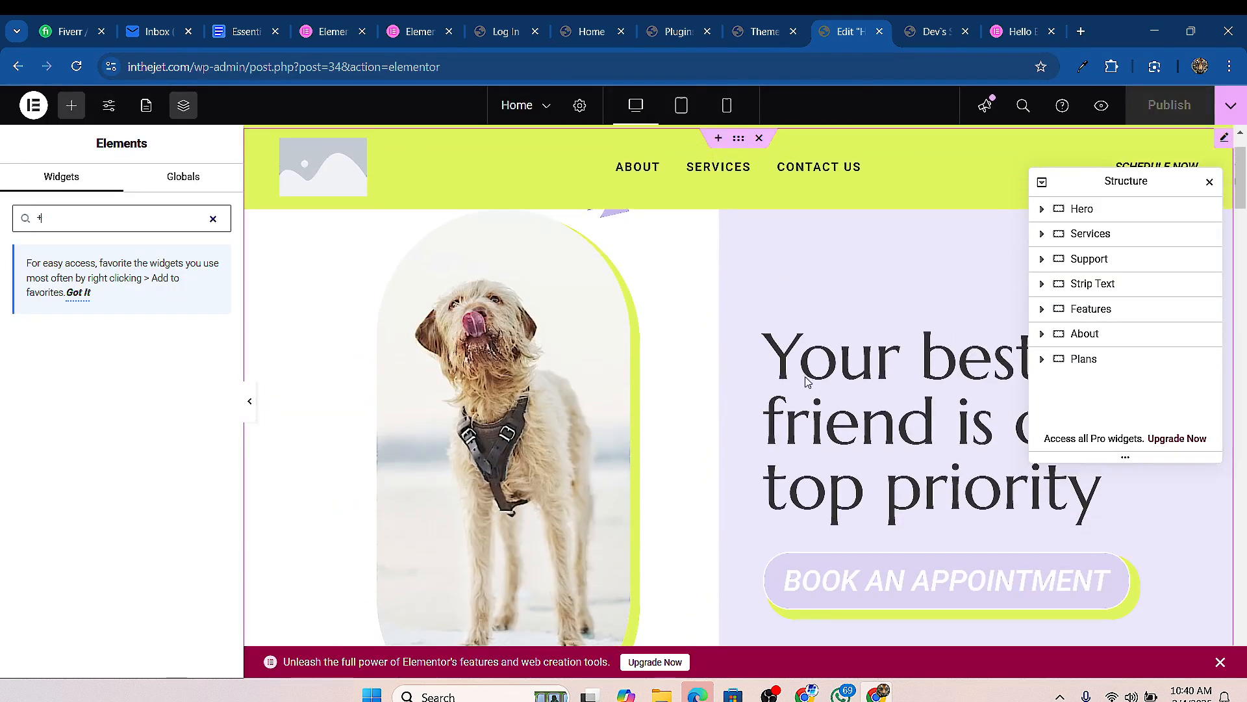
{"action": "scroll", "coordinate": [806, 378], "scroll_direction": "up", "scroll_amount": 2}
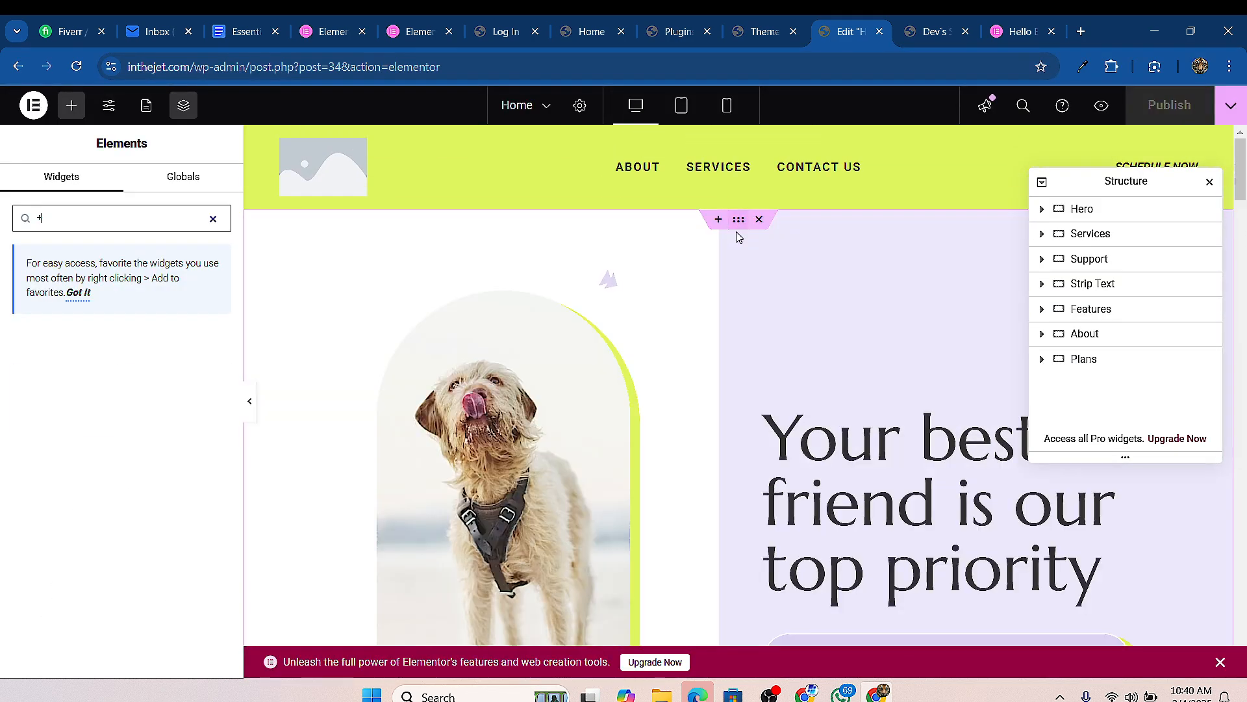
Step: Open the Hero container's layout settings and examine its width, direction, alignment, gap and wrap options
{"action": "left_click", "coordinate": [738, 220]}
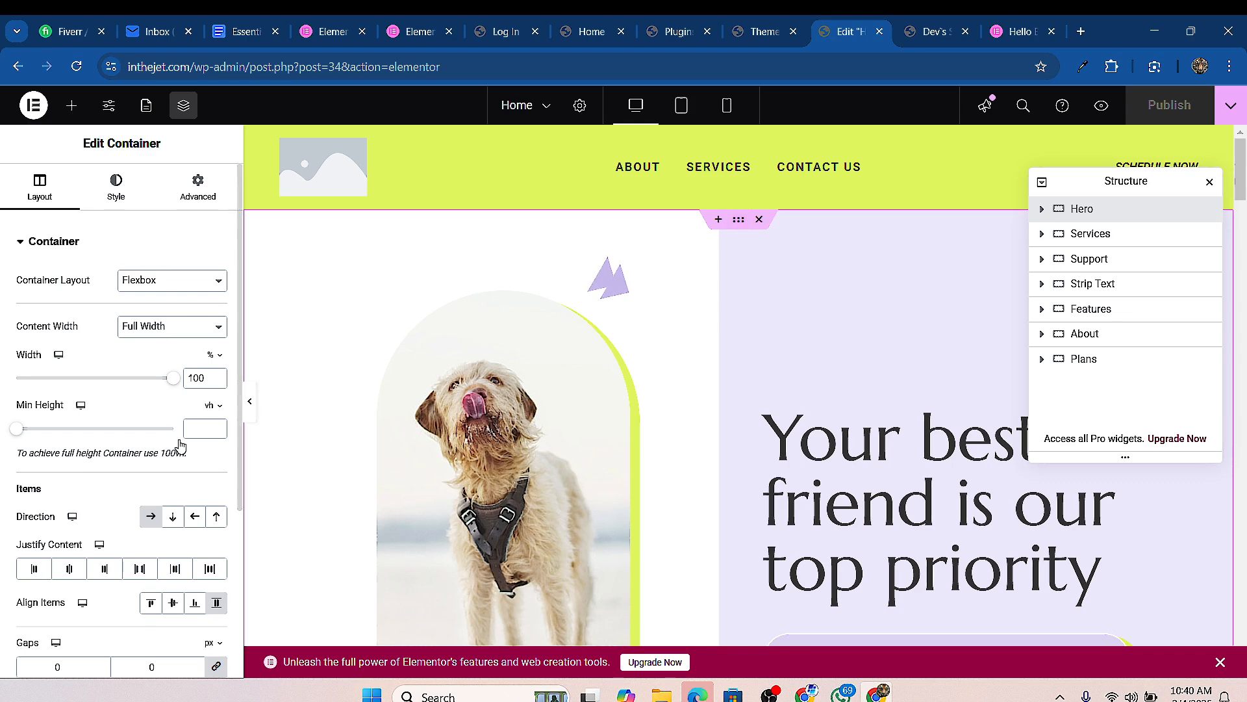
{"action": "scroll", "coordinate": [162, 357], "scroll_direction": "down", "scroll_amount": 4}
{"action": "scroll", "coordinate": [649, 390], "scroll_direction": "down", "scroll_amount": 4}
{"action": "scroll", "coordinate": [513, 359], "scroll_direction": "up", "scroll_amount": 3}
{"action": "scroll", "coordinate": [552, 354], "scroll_direction": "up", "scroll_amount": 1}
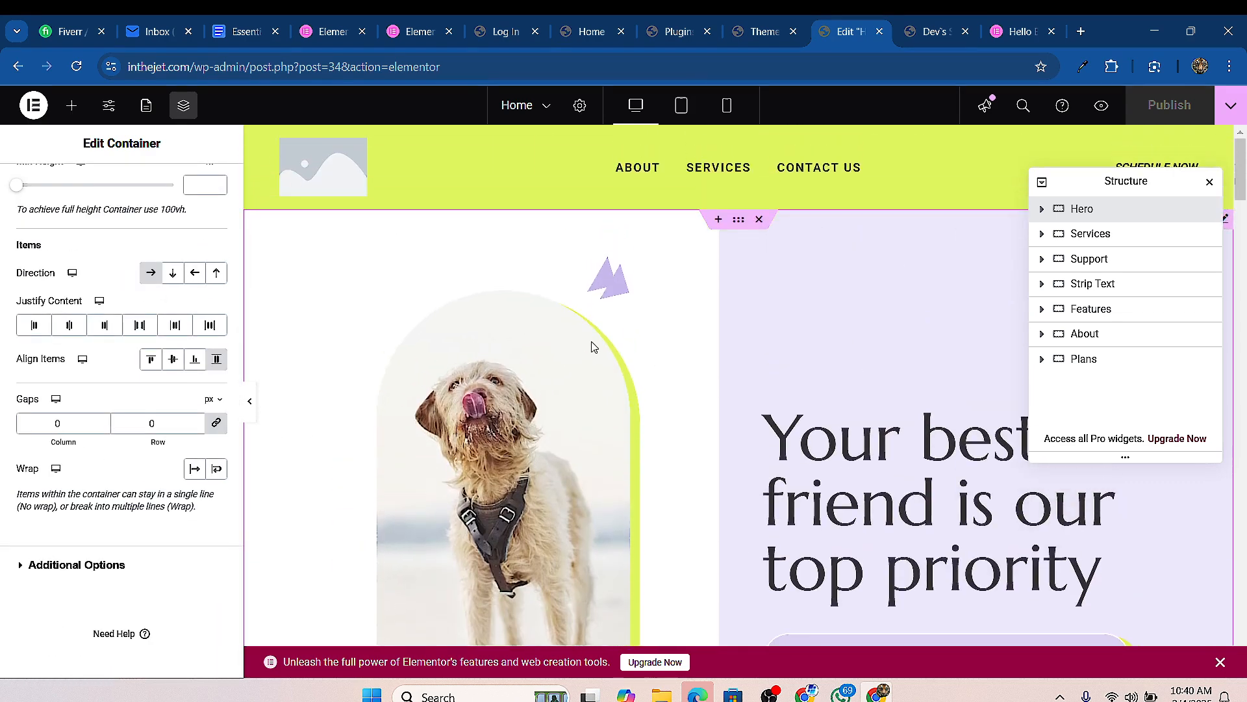
Step: Hide the page structure overview and open the Flex Hero widget's text content settings
{"action": "left_click", "coordinate": [1208, 184]}
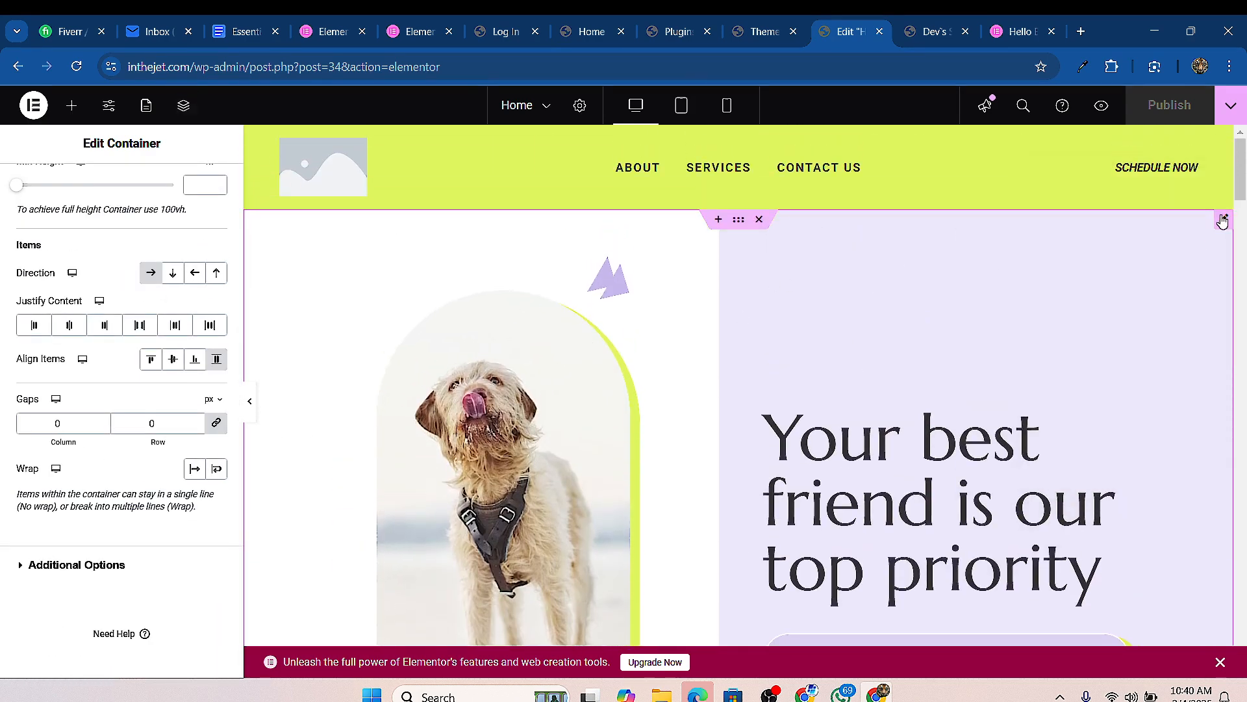
{"action": "left_click", "coordinate": [1224, 221]}
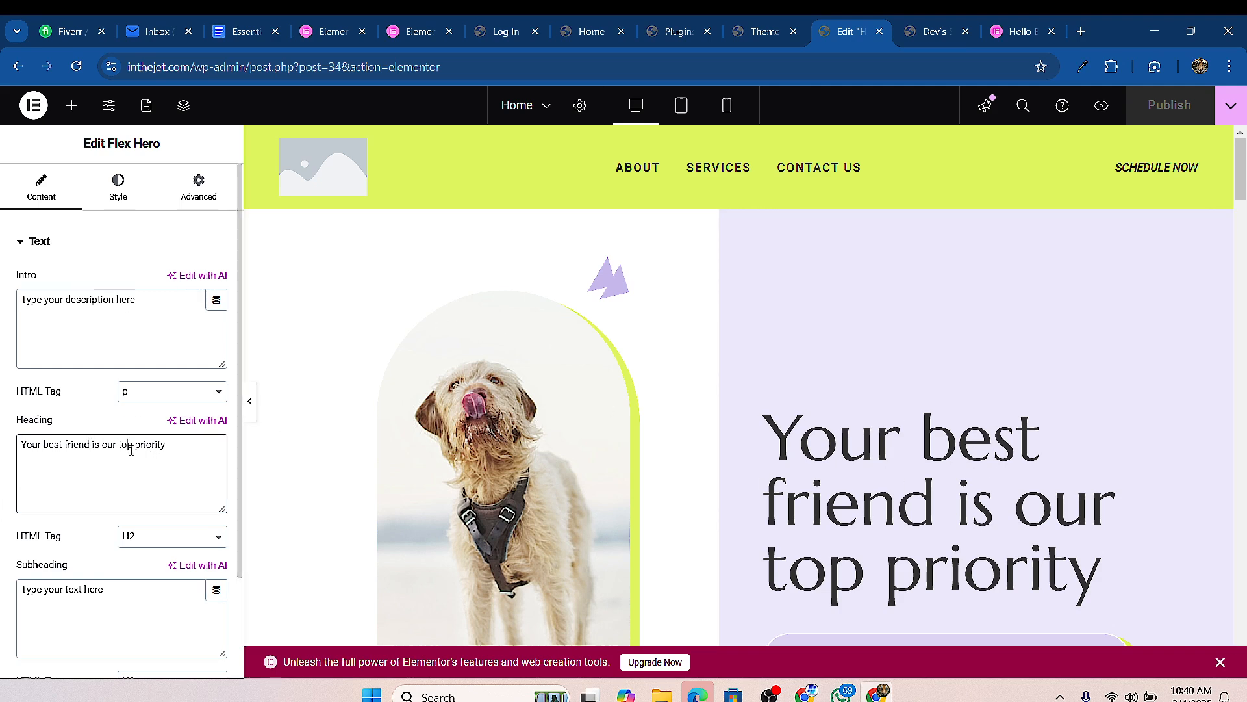
{"action": "scroll", "coordinate": [130, 450], "scroll_direction": "down", "scroll_amount": 2}
{"action": "scroll", "coordinate": [131, 426], "scroll_direction": "up", "scroll_amount": 2}
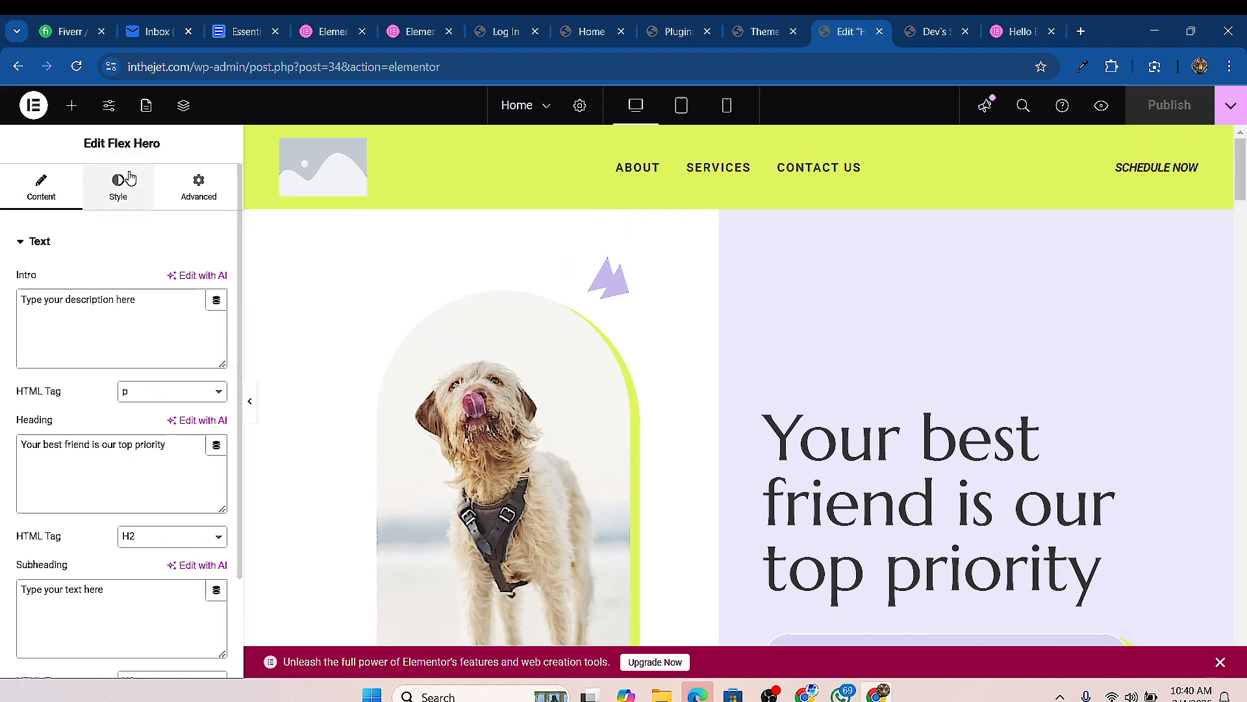
Step: Examine the Flex Hero widget's image style settings, including size, position, shape and border radius
{"action": "left_click", "coordinate": [129, 180]}
{"action": "left_click", "coordinate": [44, 517]}
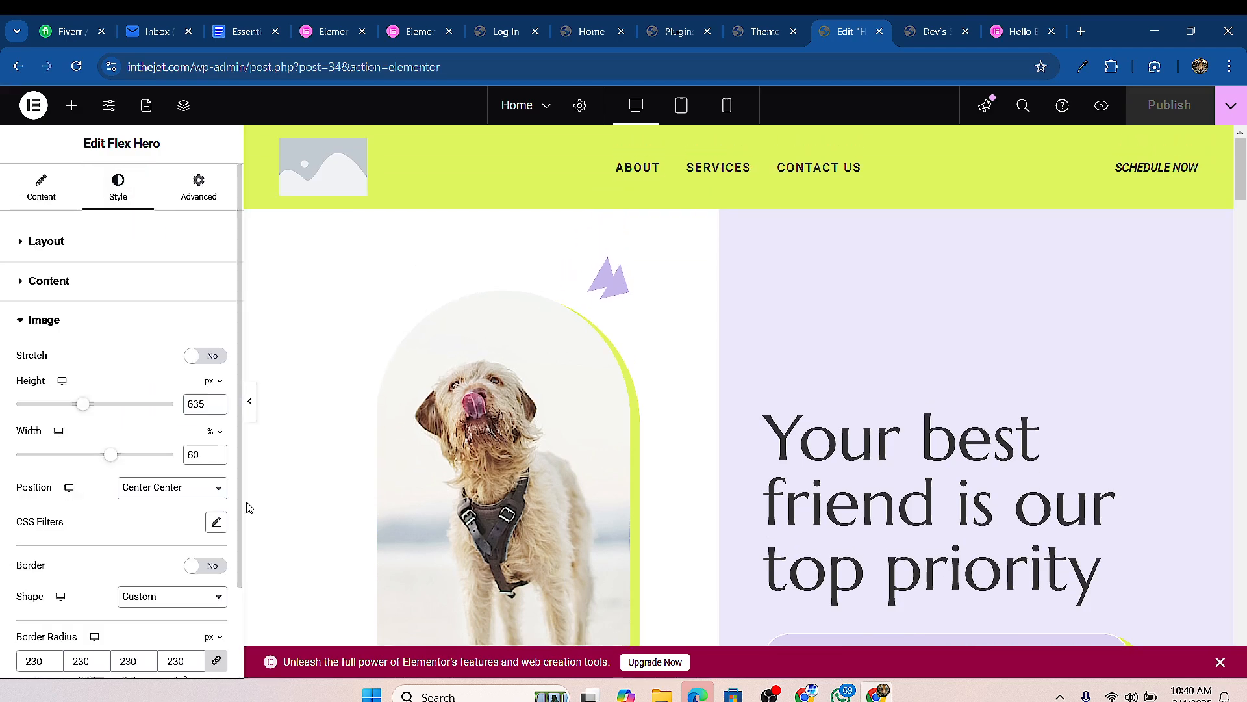
{"action": "scroll", "coordinate": [133, 448], "scroll_direction": "down", "scroll_amount": 2}
{"action": "scroll", "coordinate": [65, 292], "scroll_direction": "up", "scroll_amount": 2}
Step: Review the Flex Hero widget's content settings for its image and CTA button
{"action": "left_click", "coordinate": [29, 182]}
{"action": "scroll", "coordinate": [127, 426], "scroll_direction": "down", "scroll_amount": 2}
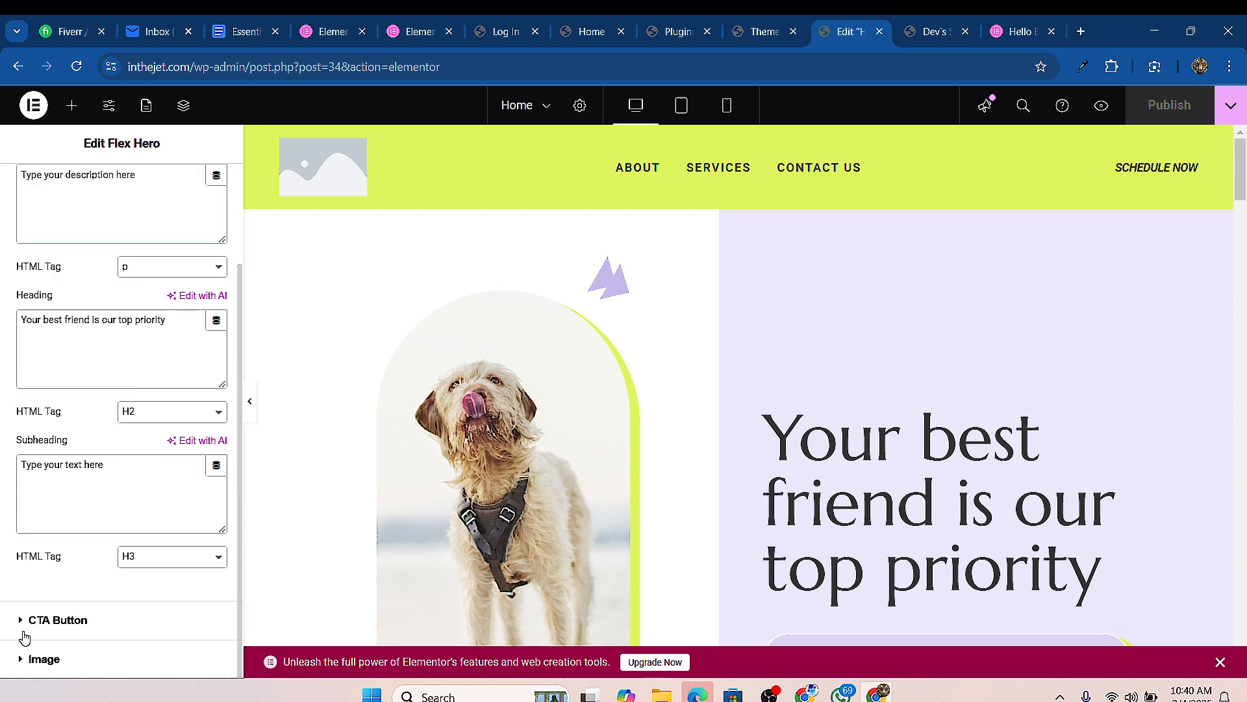
{"action": "left_click", "coordinate": [20, 658]}
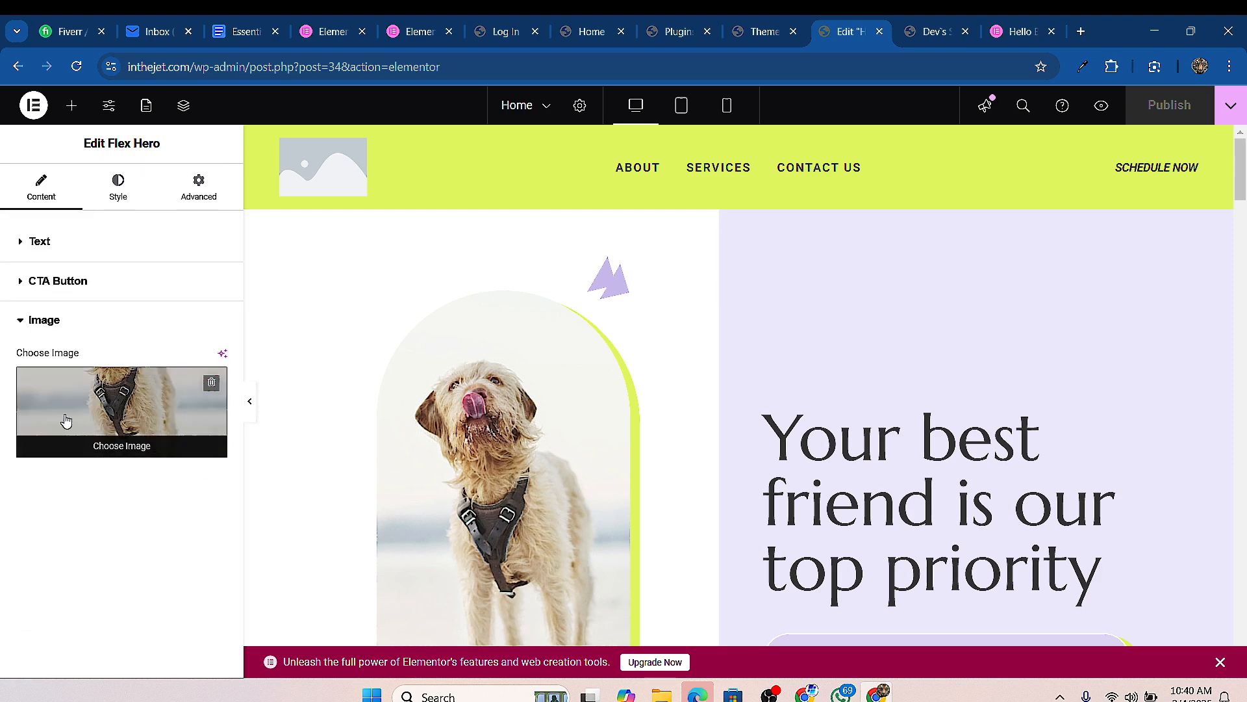
{"action": "scroll", "coordinate": [320, 429], "scroll_direction": "down", "scroll_amount": 3}
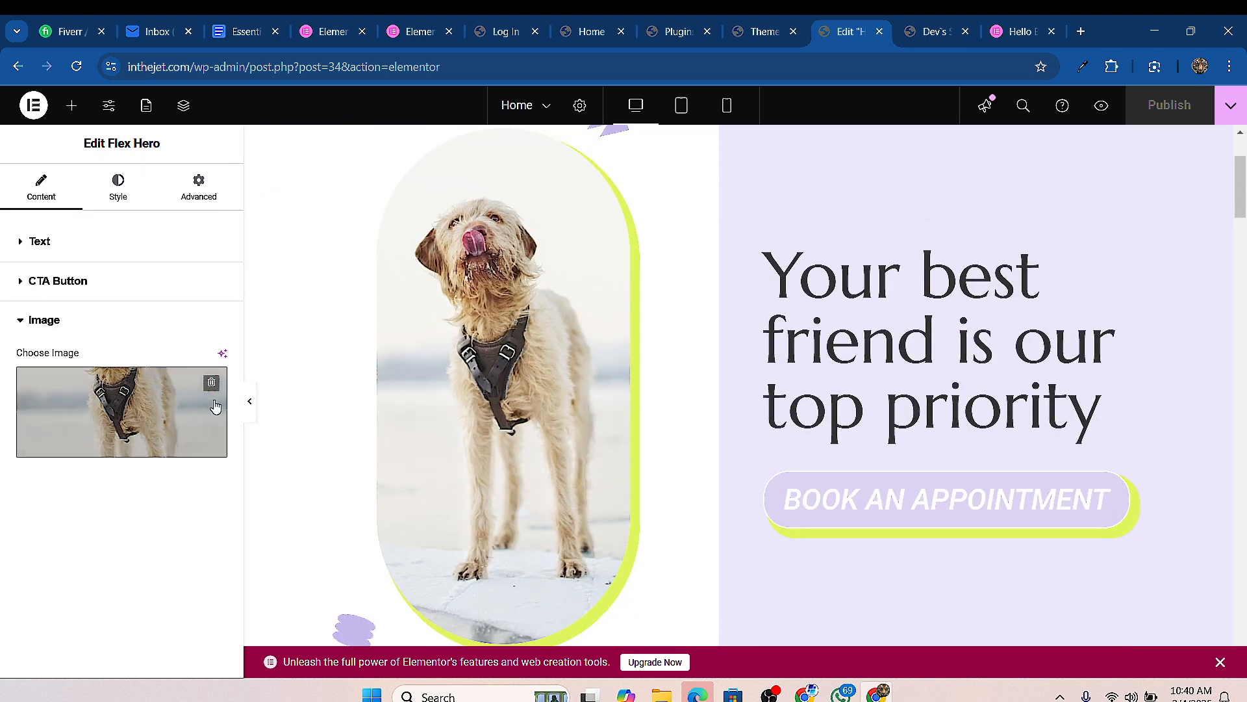
{"action": "left_click", "coordinate": [23, 284]}
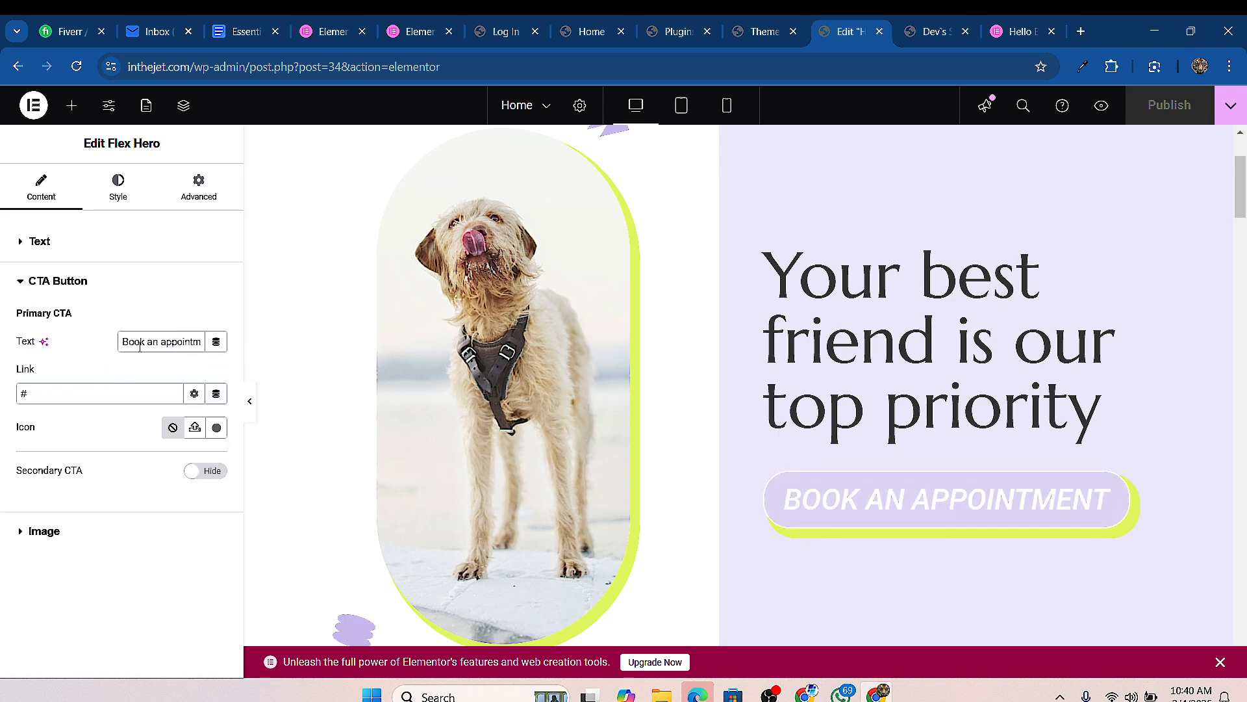
Step: Open the Trustworthy Doctors icon box for editing and view the icon library without choosing a replacement icon
{"action": "scroll", "coordinate": [730, 501], "scroll_direction": "up", "scroll_amount": 2}
{"action": "scroll", "coordinate": [758, 548], "scroll_direction": "down", "scroll_amount": 5}
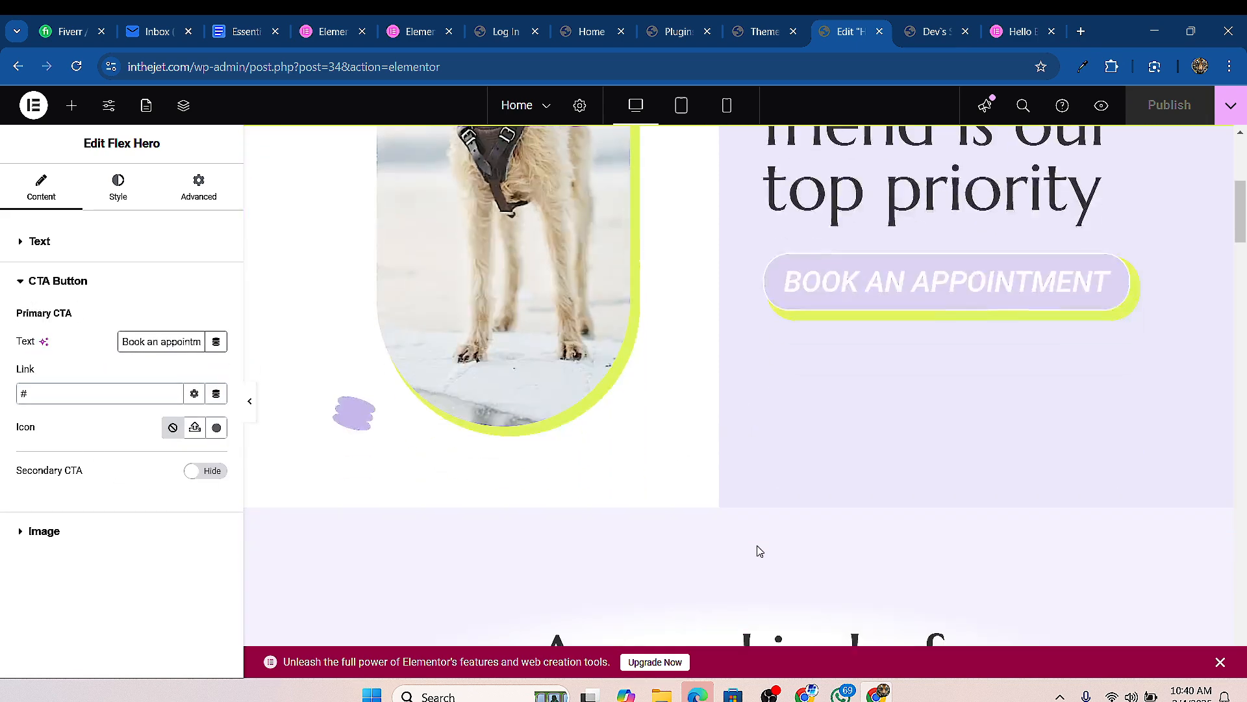
{"action": "scroll", "coordinate": [812, 534], "scroll_direction": "down", "scroll_amount": 3}
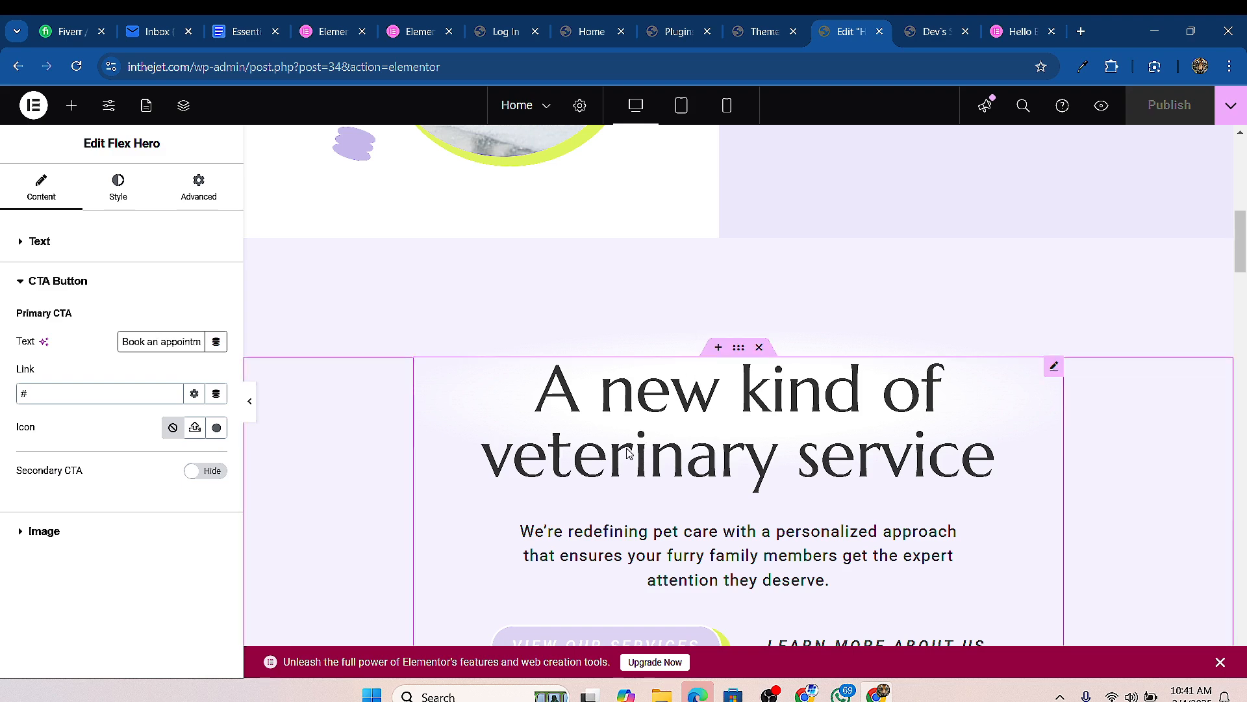
{"action": "scroll", "coordinate": [679, 432], "scroll_direction": "down", "scroll_amount": 8}
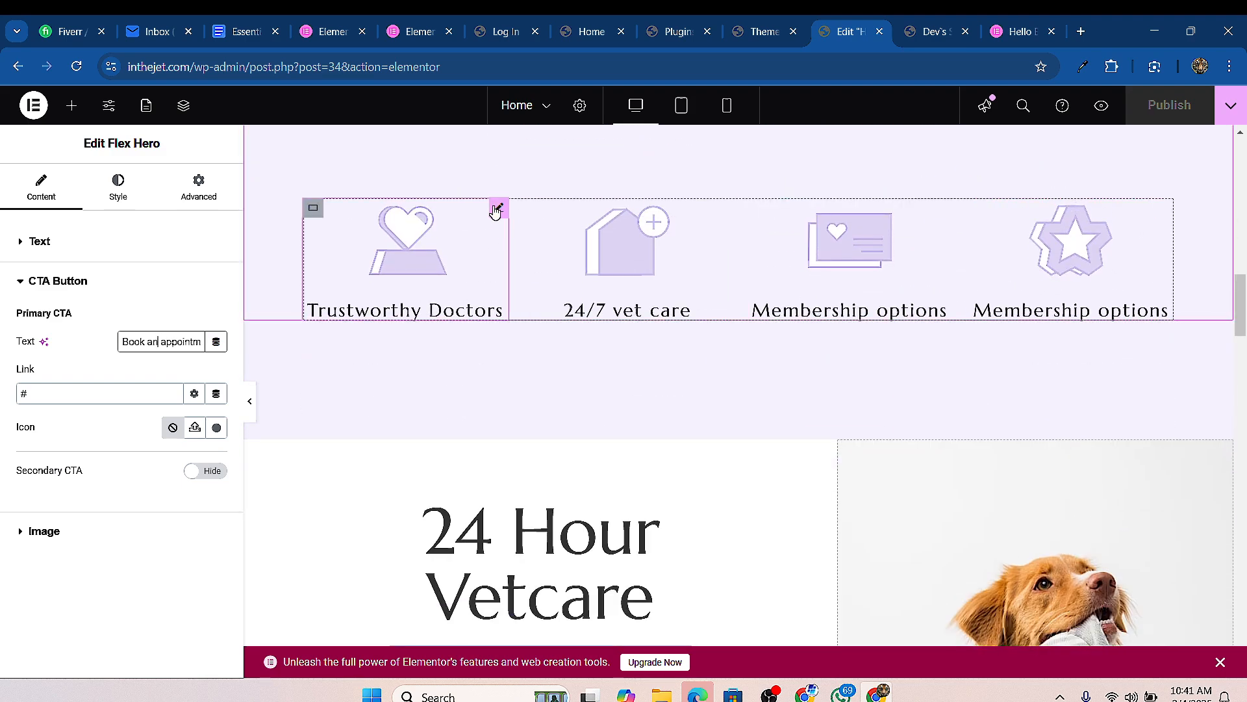
{"action": "left_click", "coordinate": [430, 252]}
{"action": "mouse_move", "coordinate": [189, 350]}
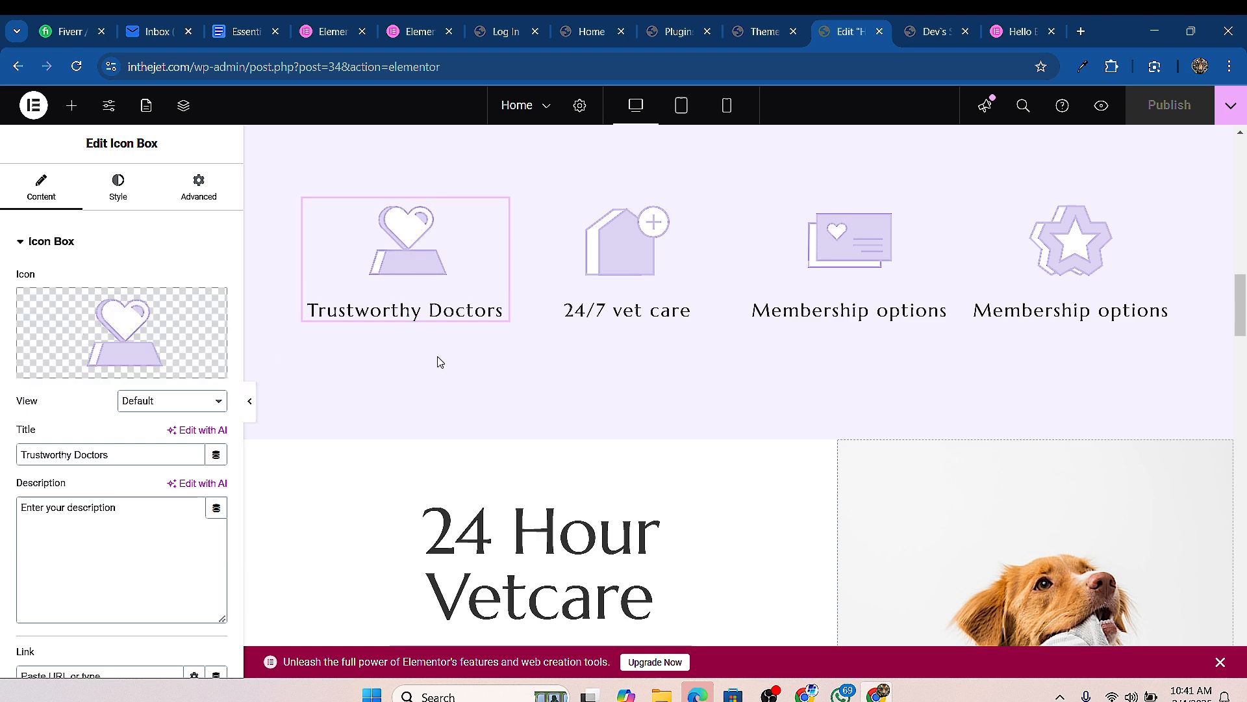
{"action": "left_click", "coordinate": [157, 312]}
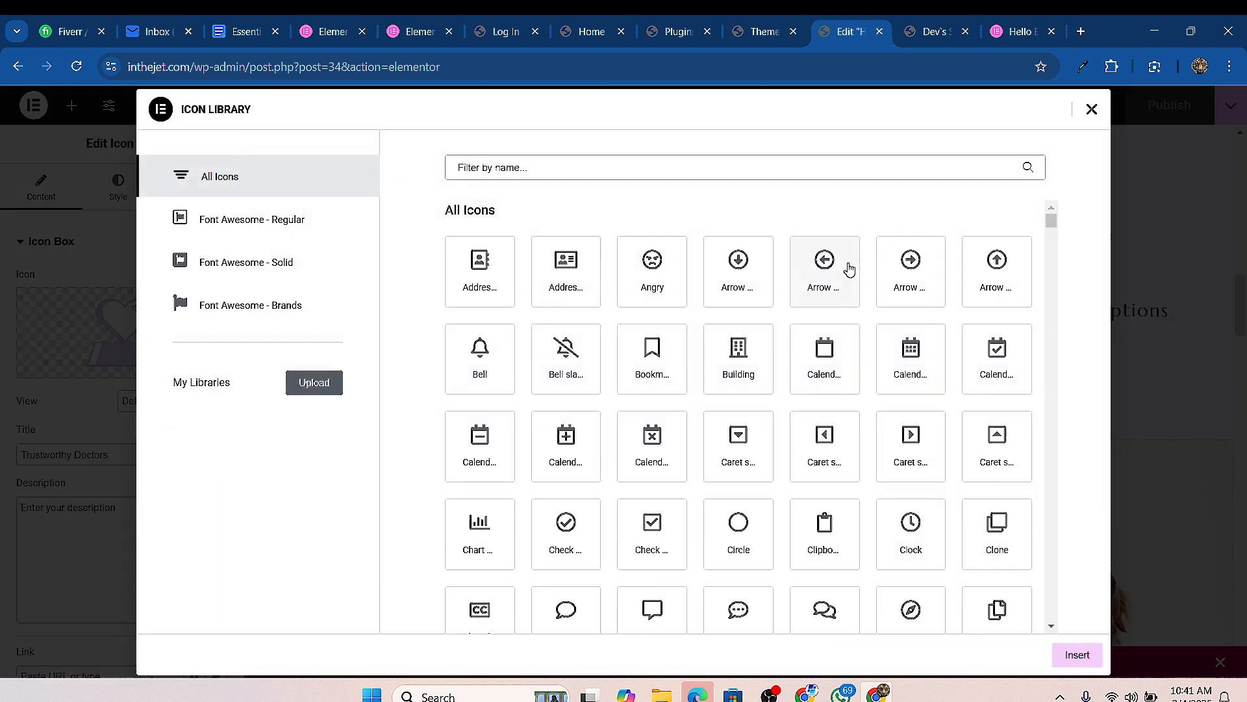
{"action": "left_click", "coordinate": [1092, 110]}
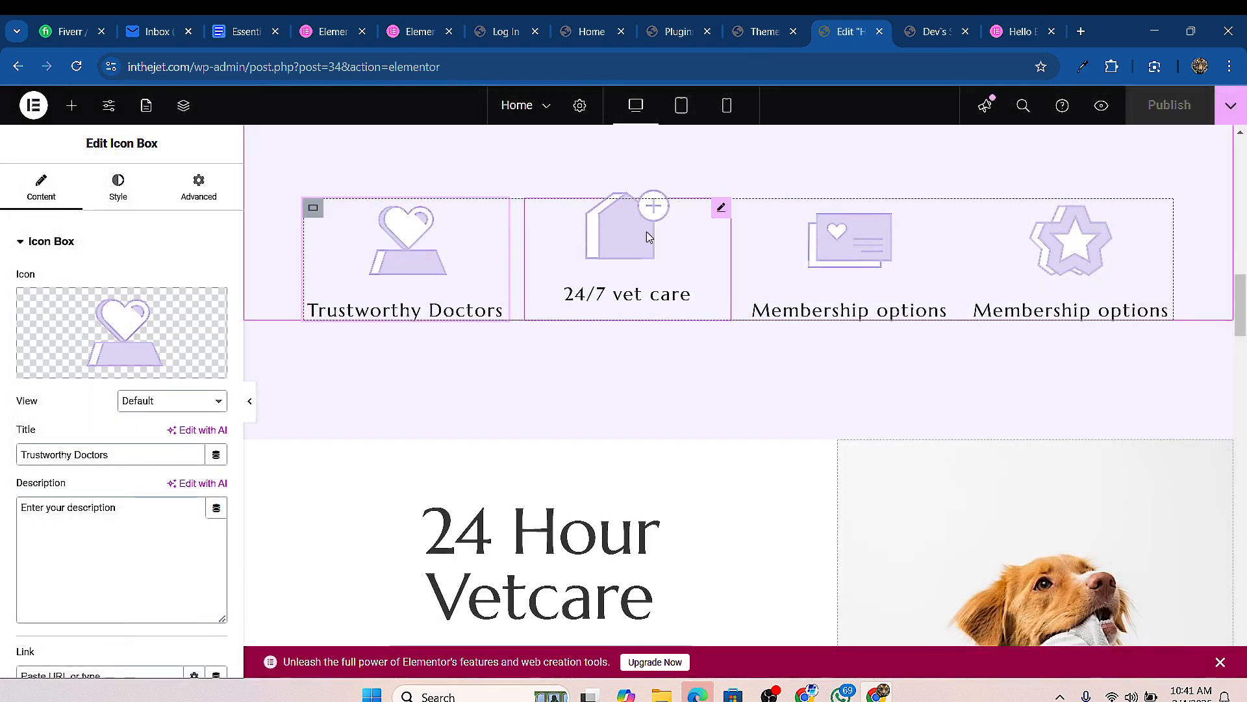
Step: Open the scrolling Our Services icon list below the 24 Hour Vetcare section and look through its items and options
{"action": "scroll", "coordinate": [718, 426], "scroll_direction": "down", "scroll_amount": 5}
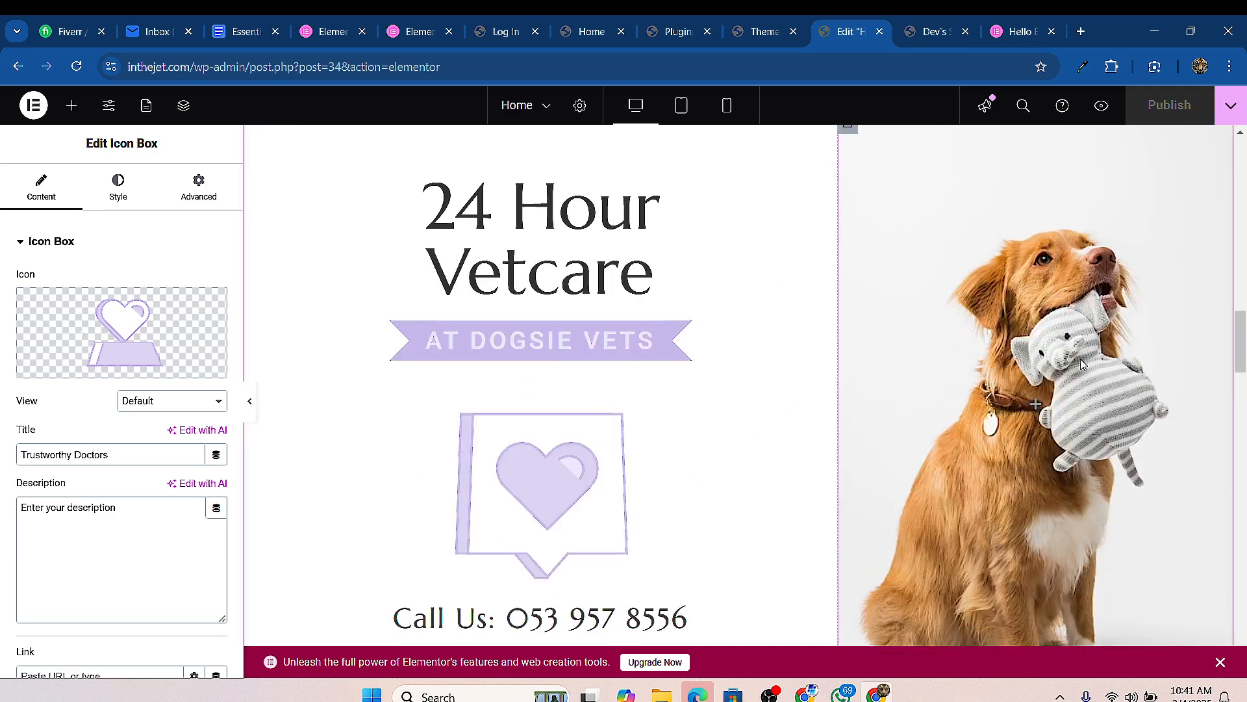
{"action": "scroll", "coordinate": [705, 417], "scroll_direction": "down", "scroll_amount": 4}
{"action": "scroll", "coordinate": [741, 354], "scroll_direction": "up", "scroll_amount": 3}
{"action": "scroll", "coordinate": [812, 426], "scroll_direction": "down", "scroll_amount": 4}
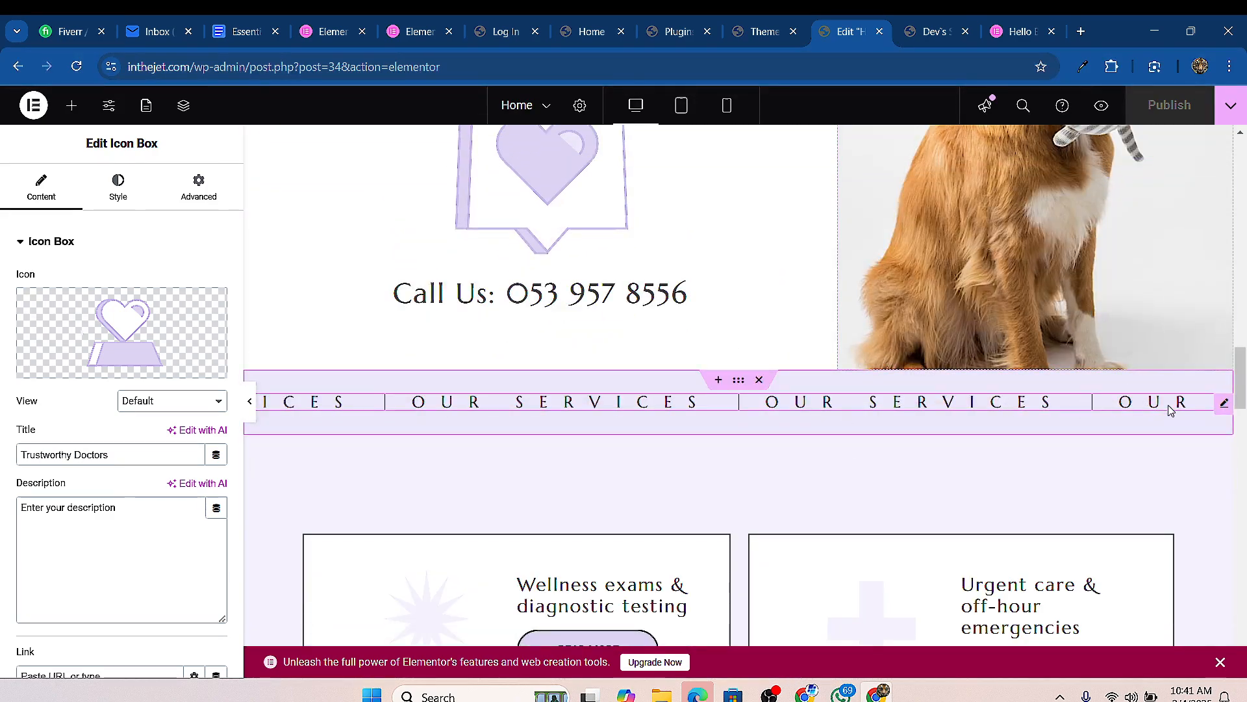
{"action": "left_click", "coordinate": [1221, 406]}
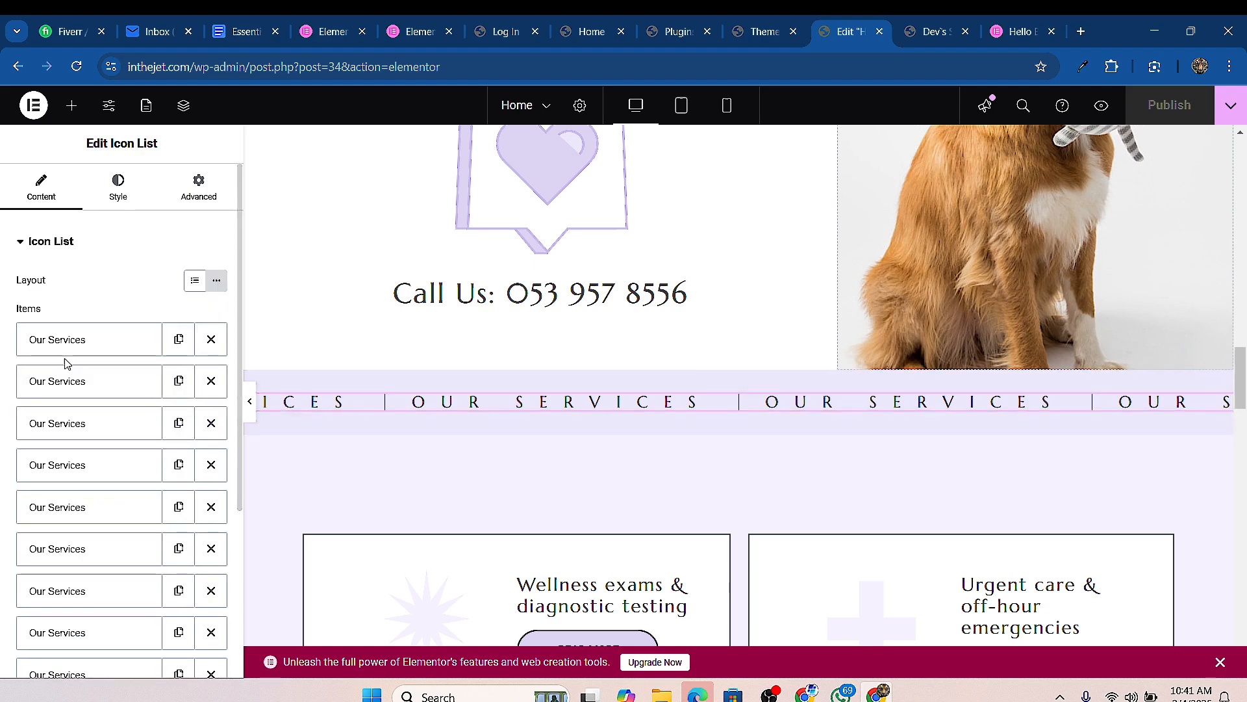
{"action": "scroll", "coordinate": [111, 418], "scroll_direction": "down", "scroll_amount": 3}
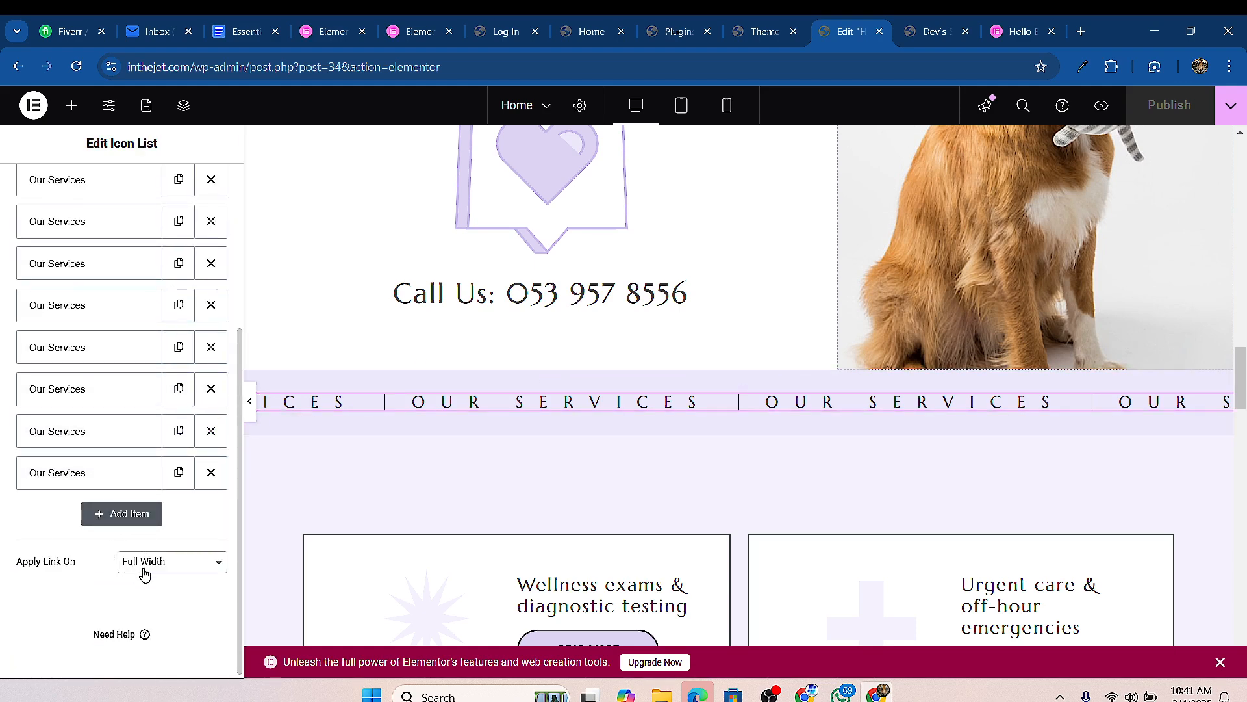
{"action": "scroll", "coordinate": [150, 576], "scroll_direction": "up", "scroll_amount": 3}
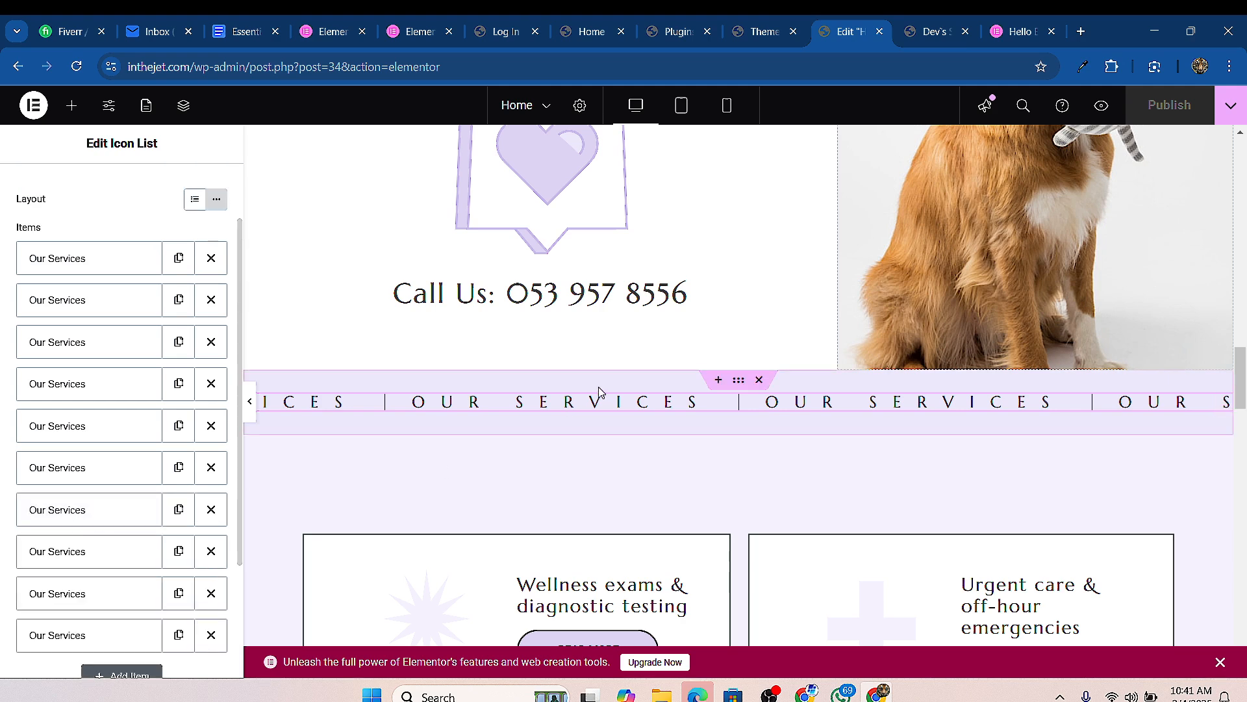
Step: Set the Our Services icon list's Apply Link On option to Inline
{"action": "scroll", "coordinate": [113, 526], "scroll_direction": "down", "scroll_amount": 3}
{"action": "left_click", "coordinate": [150, 556]}
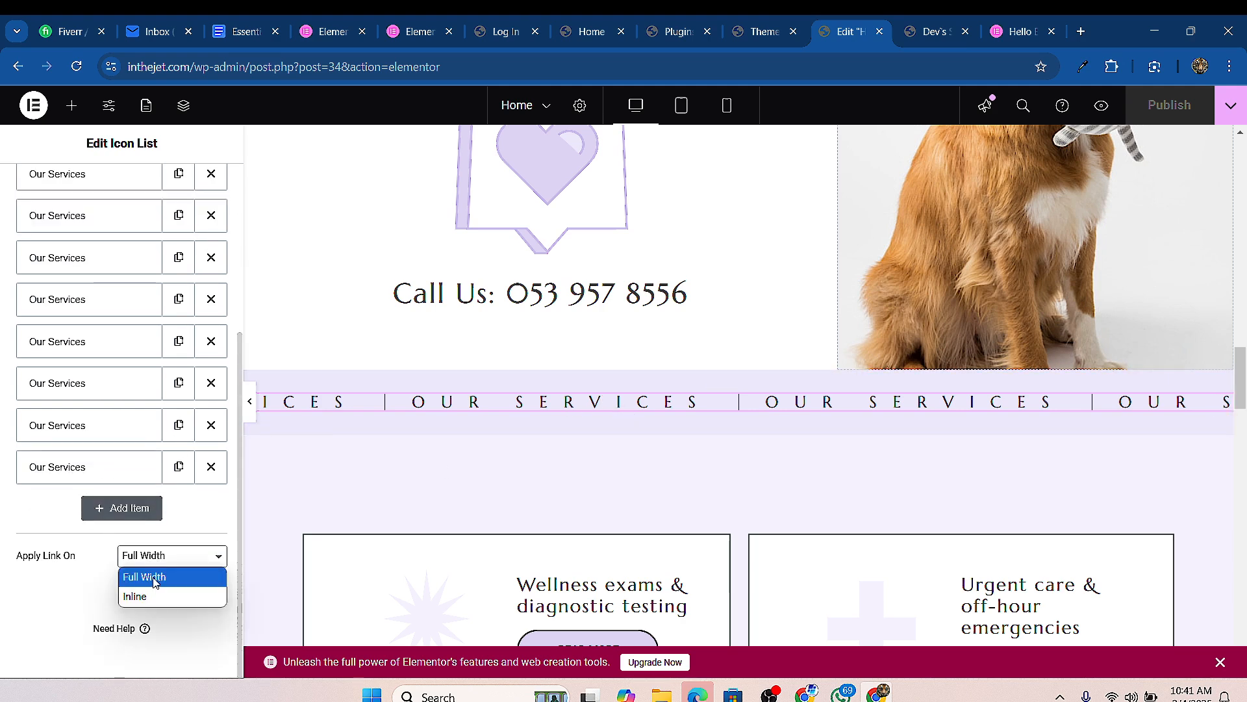
{"action": "left_click", "coordinate": [153, 594]}
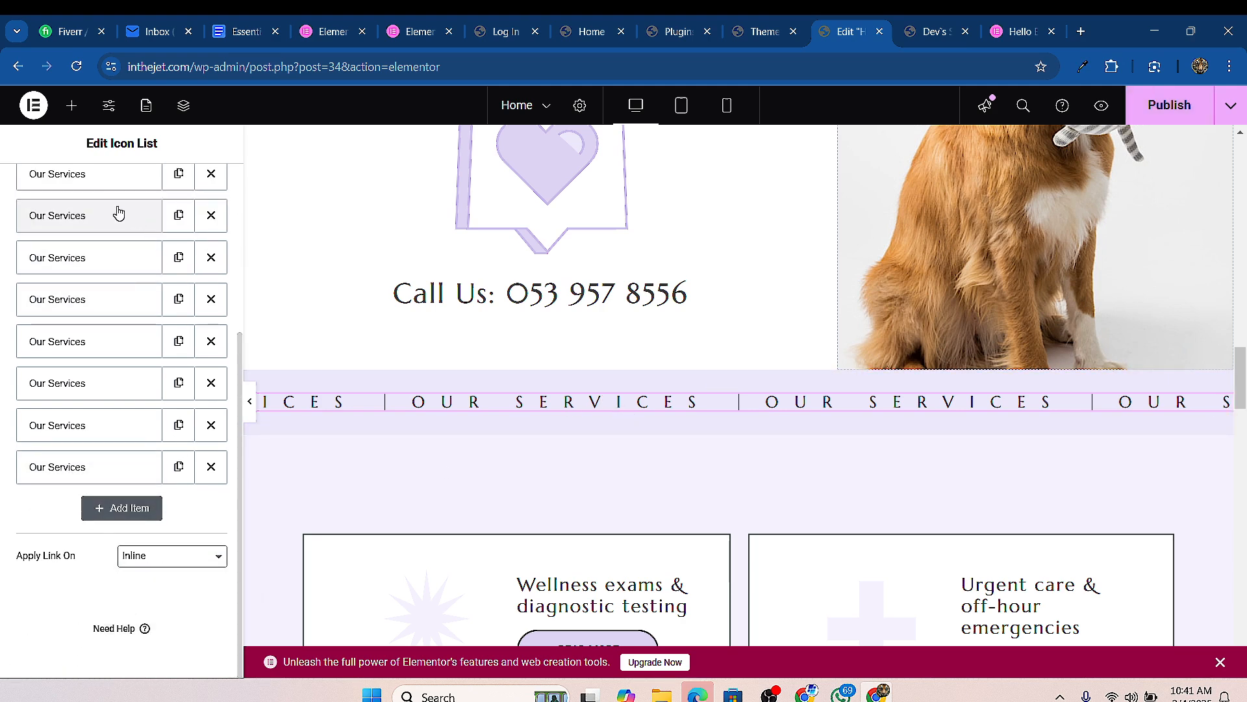
Step: Expand the first and second Our Services list items to check their text, icon and link fields
{"action": "scroll", "coordinate": [117, 211], "scroll_direction": "up", "scroll_amount": 3}
{"action": "left_click", "coordinate": [89, 349]}
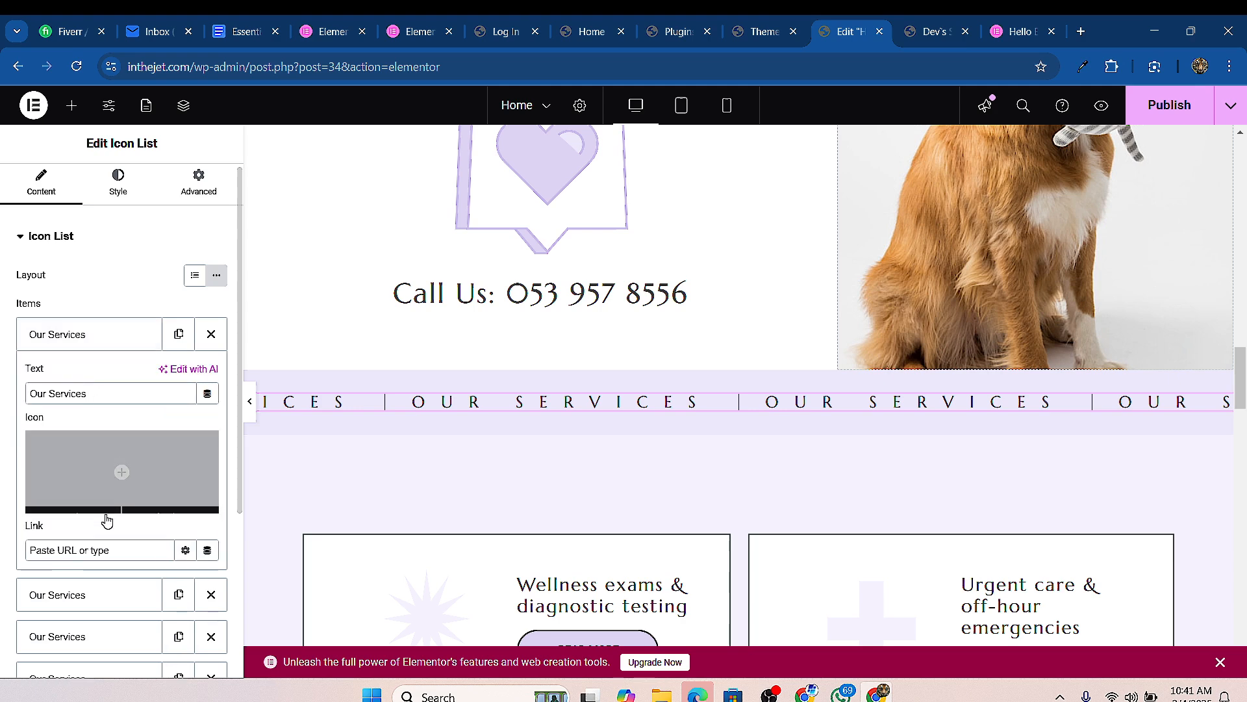
{"action": "left_click", "coordinate": [95, 546]}
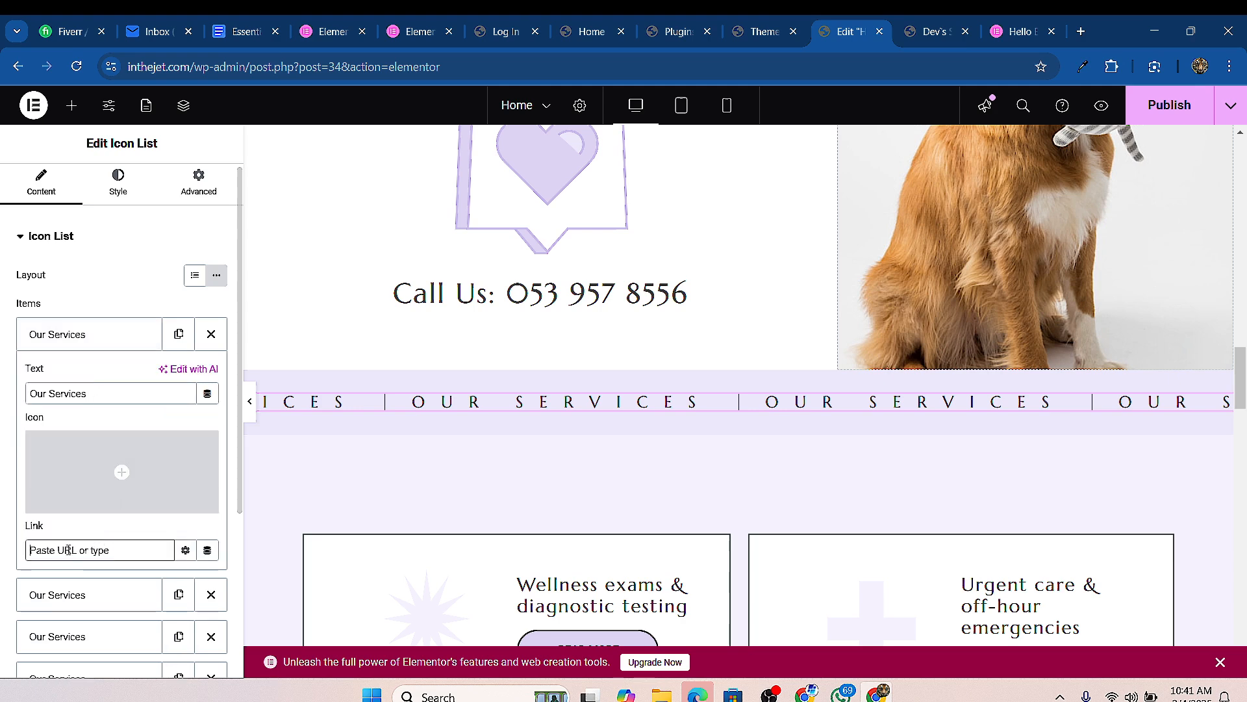
{"action": "scroll", "coordinate": [85, 565], "scroll_direction": "down", "scroll_amount": 1}
{"action": "left_click", "coordinate": [77, 528]}
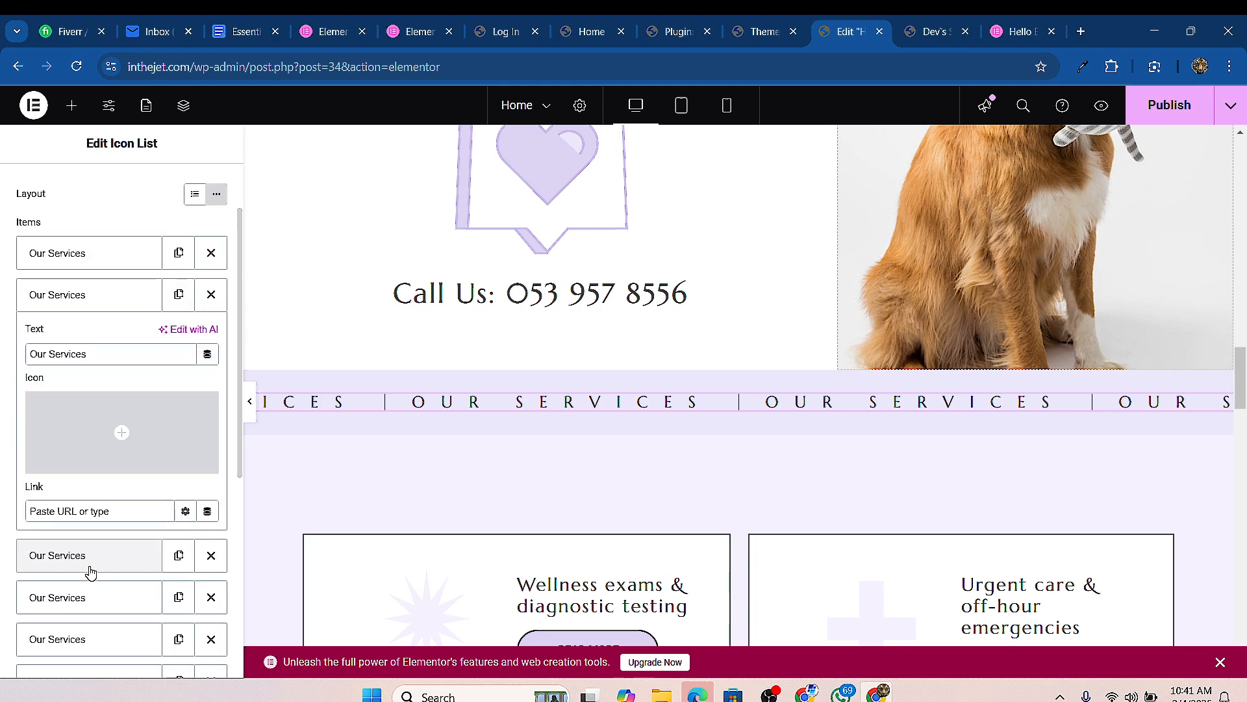
Step: Change the second Our Services list item's text to "Our Offers" and check the scrolling list on the page
{"action": "left_click", "coordinate": [97, 306]}
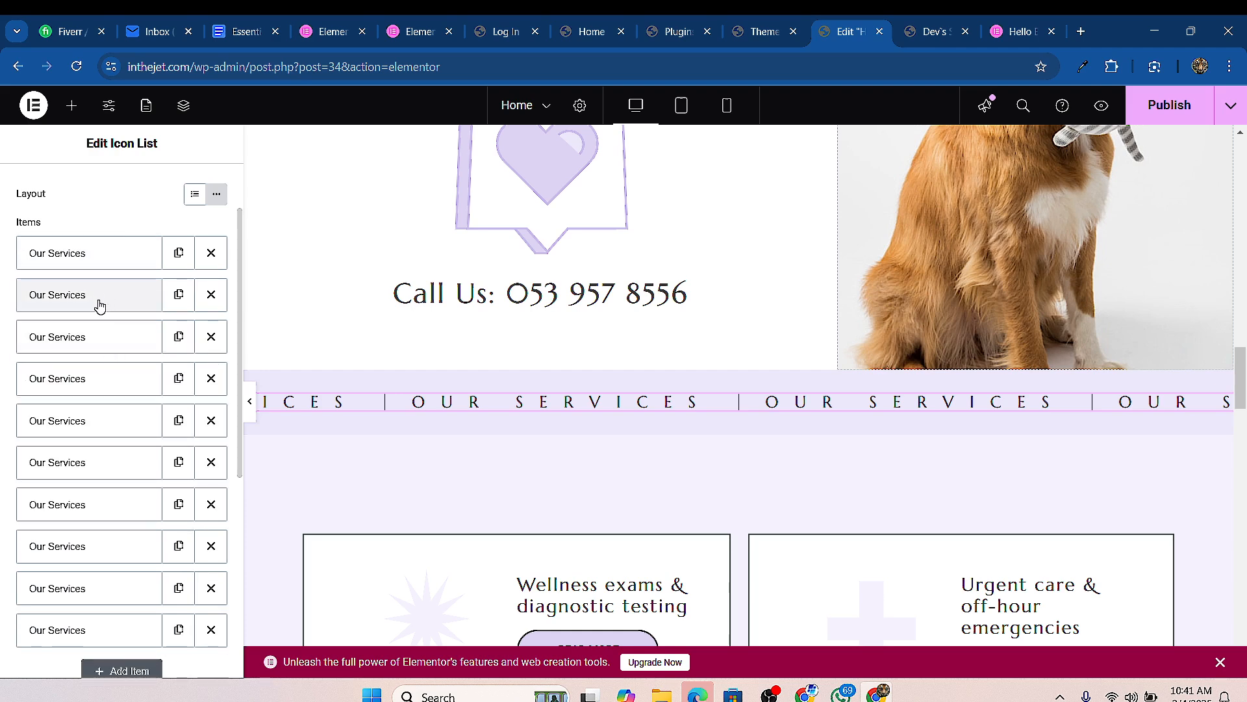
{"action": "left_click", "coordinate": [95, 298]}
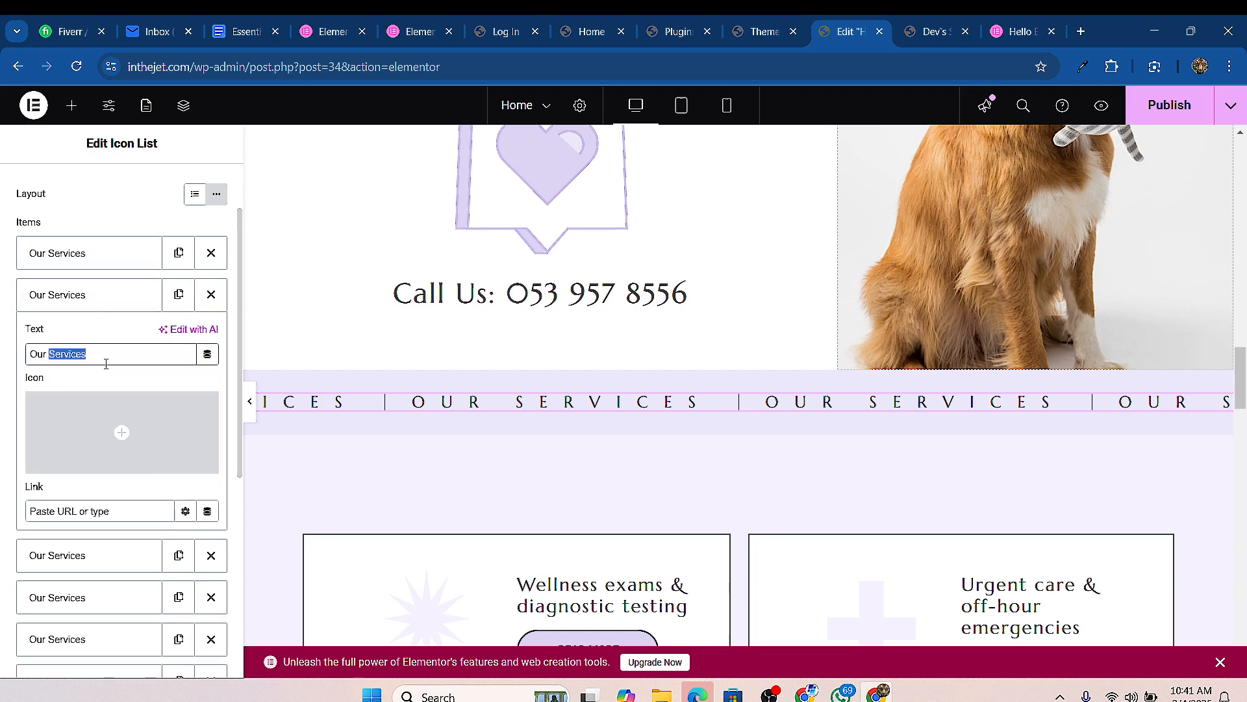
{"action": "type", "text": "Offers"}
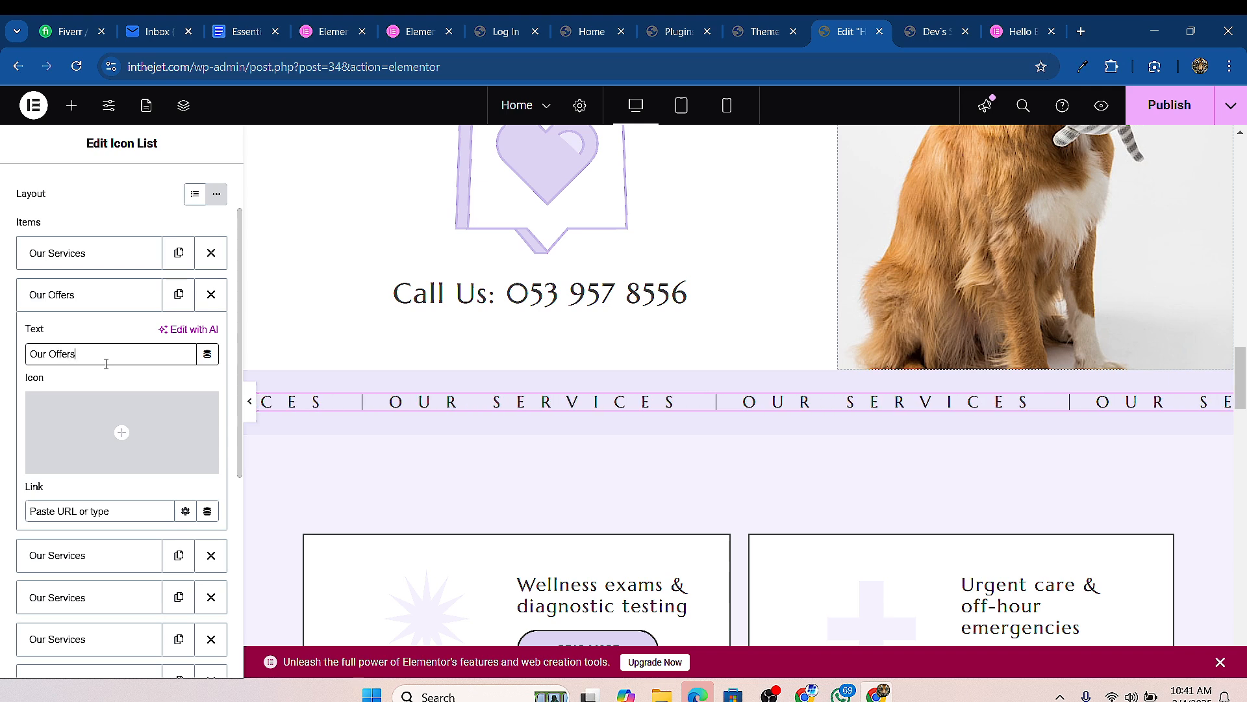
{"action": "left_click", "coordinate": [104, 303]}
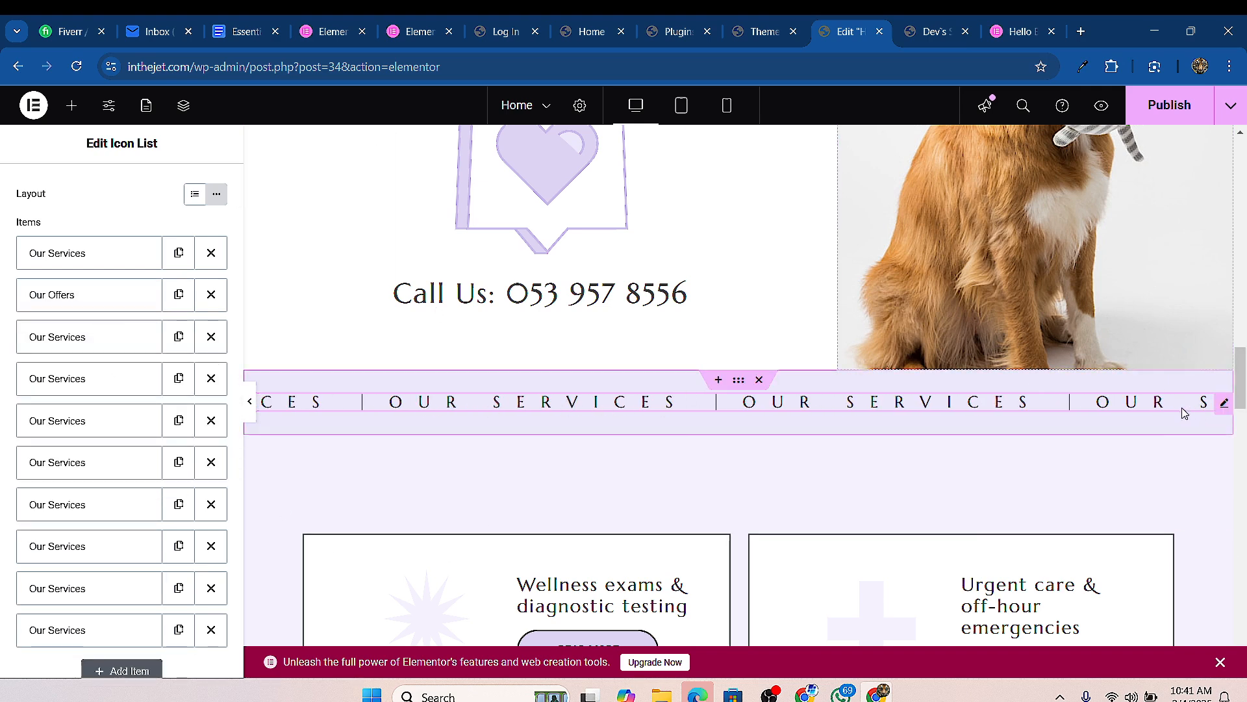
{"action": "scroll", "coordinate": [136, 573], "scroll_direction": "down", "scroll_amount": 3}
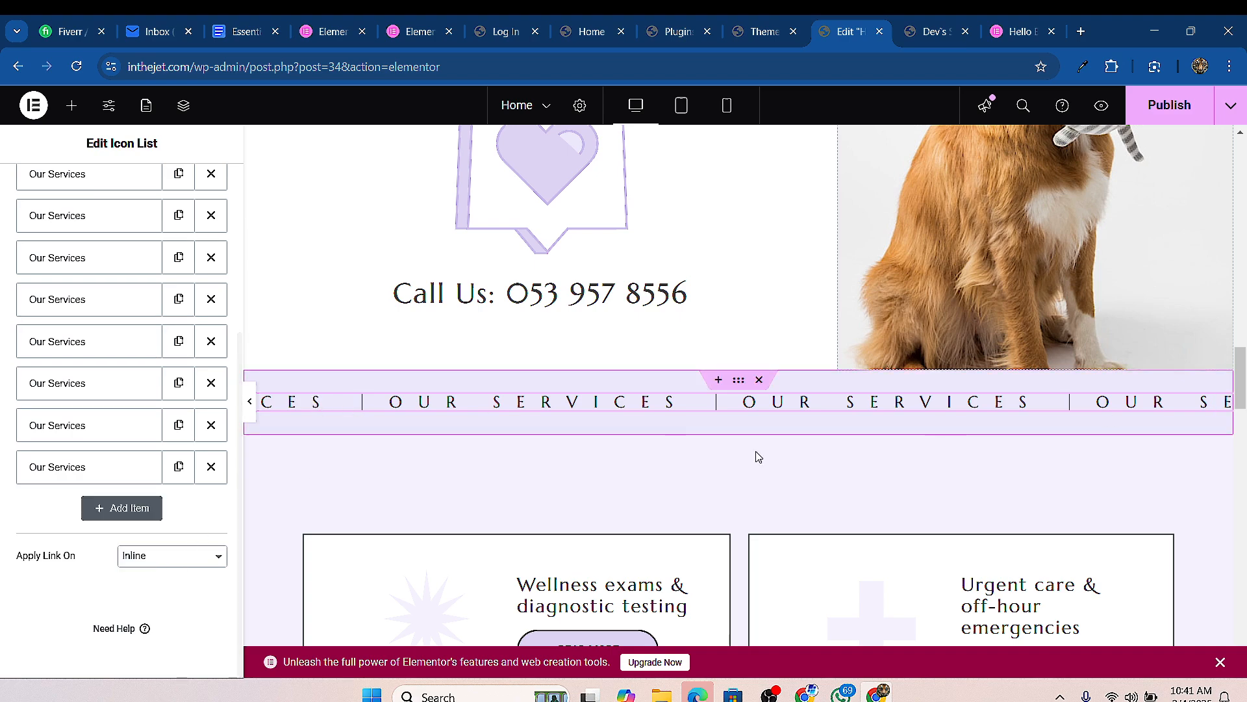
{"action": "scroll", "coordinate": [372, 369], "scroll_direction": "up", "scroll_amount": 10}
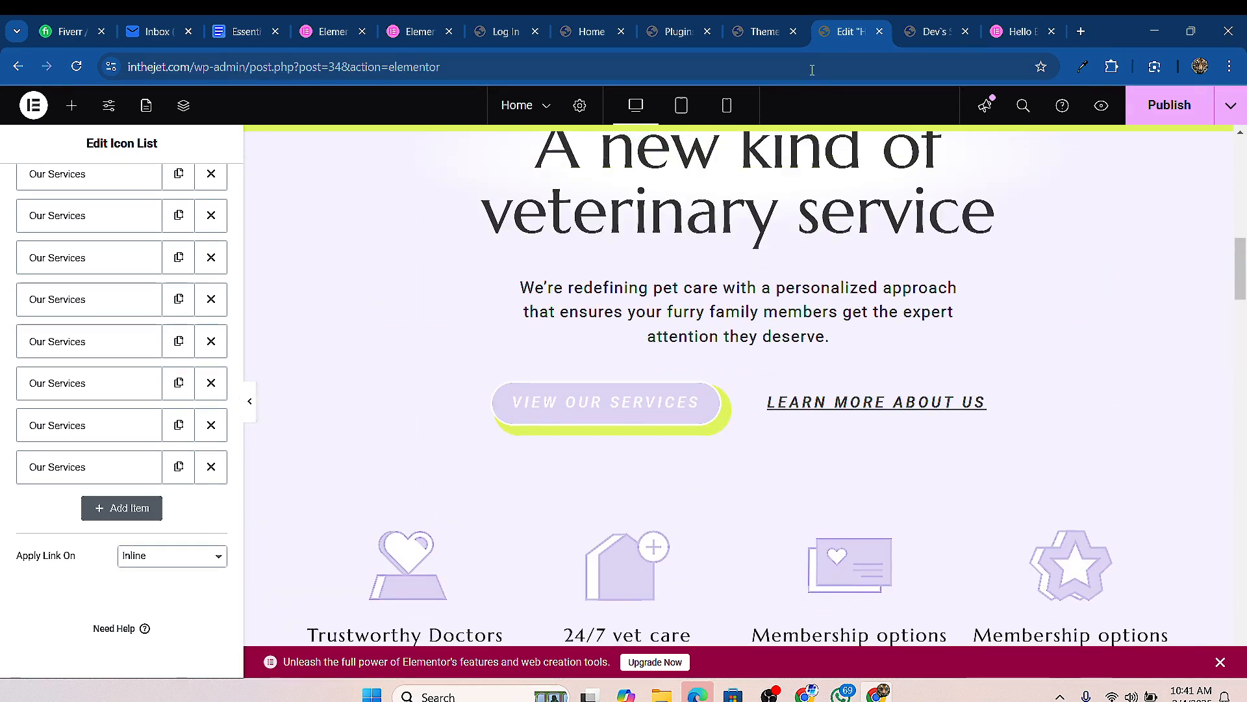
Step: Close the Themes and Plugins browser tabs and return to the Hello Biz home screen
{"action": "left_click", "coordinate": [772, 37]}
{"action": "left_click", "coordinate": [794, 31]}
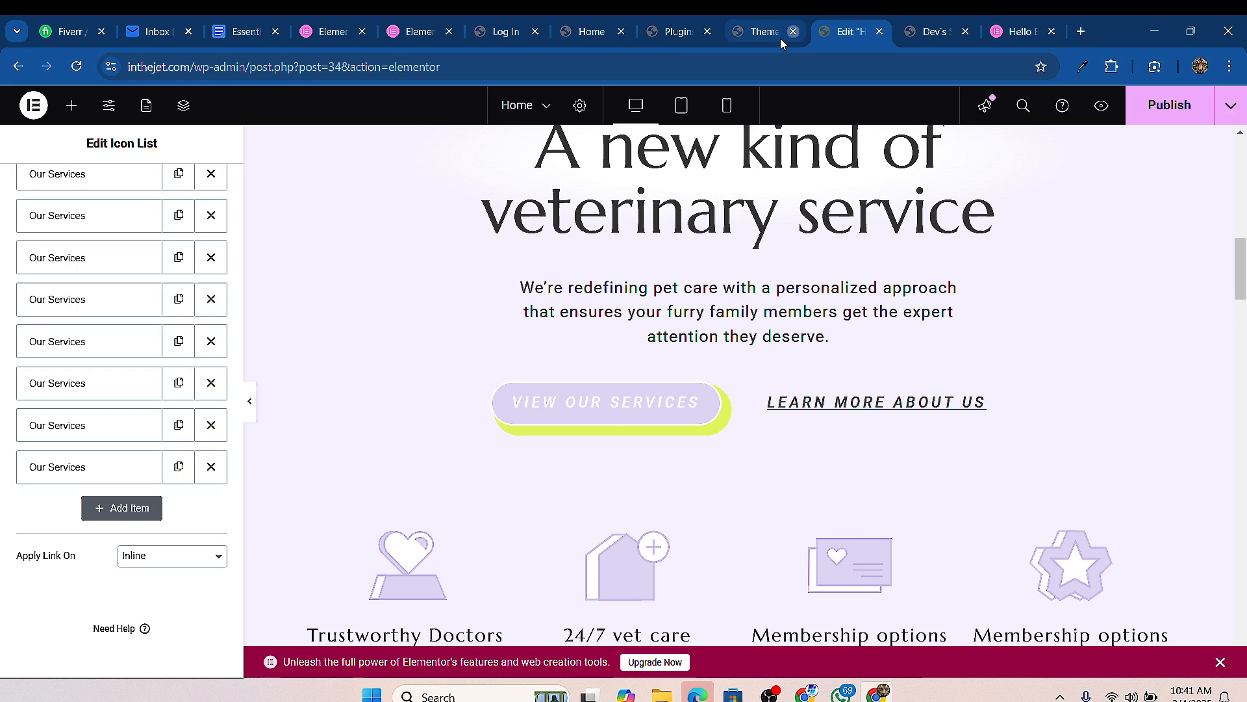
{"action": "left_click", "coordinate": [675, 34]}
{"action": "left_click", "coordinate": [707, 31]}
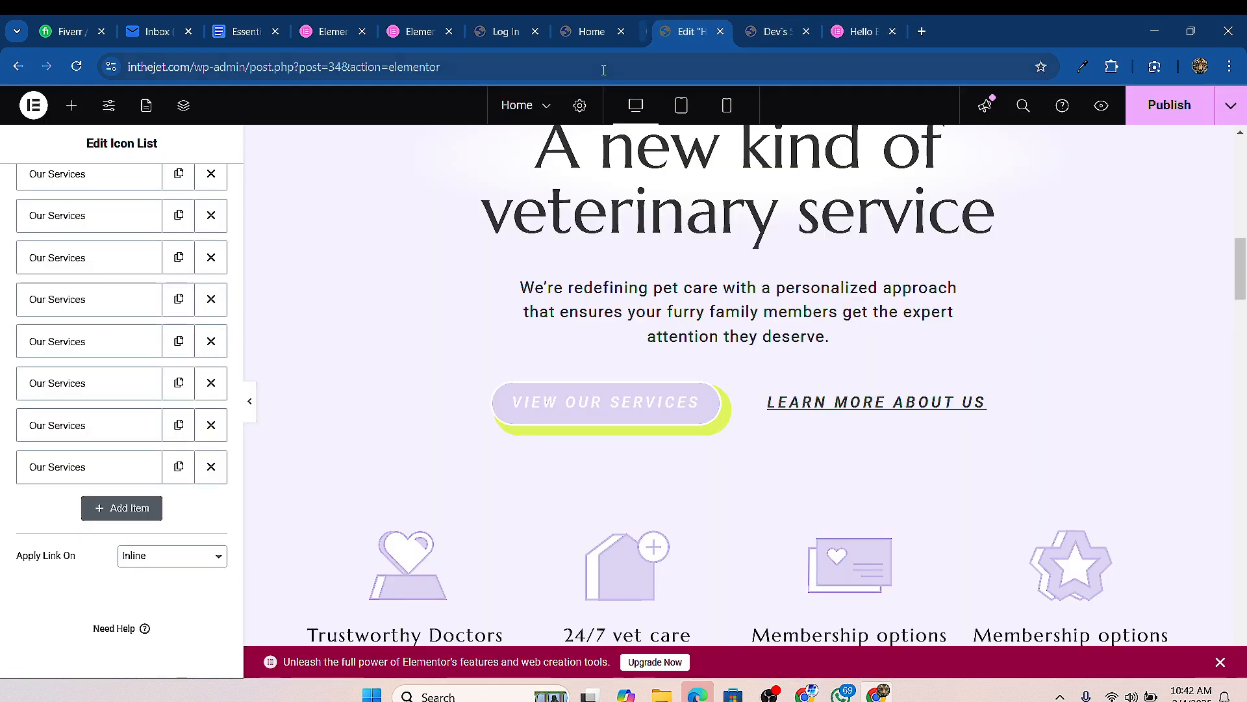
{"action": "left_click", "coordinate": [582, 36]}
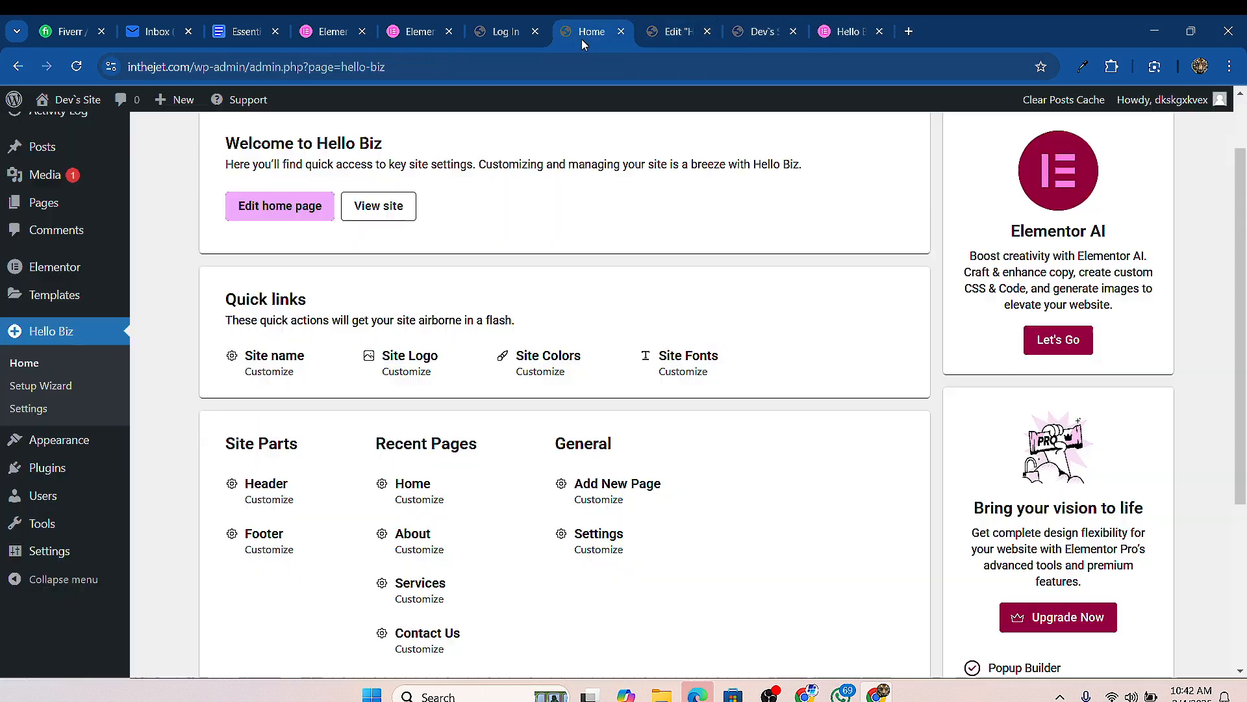
Step: Open the Site Colors customization in a new tab and look through the system and custom global colors
{"action": "right_click", "coordinate": [542, 376]}
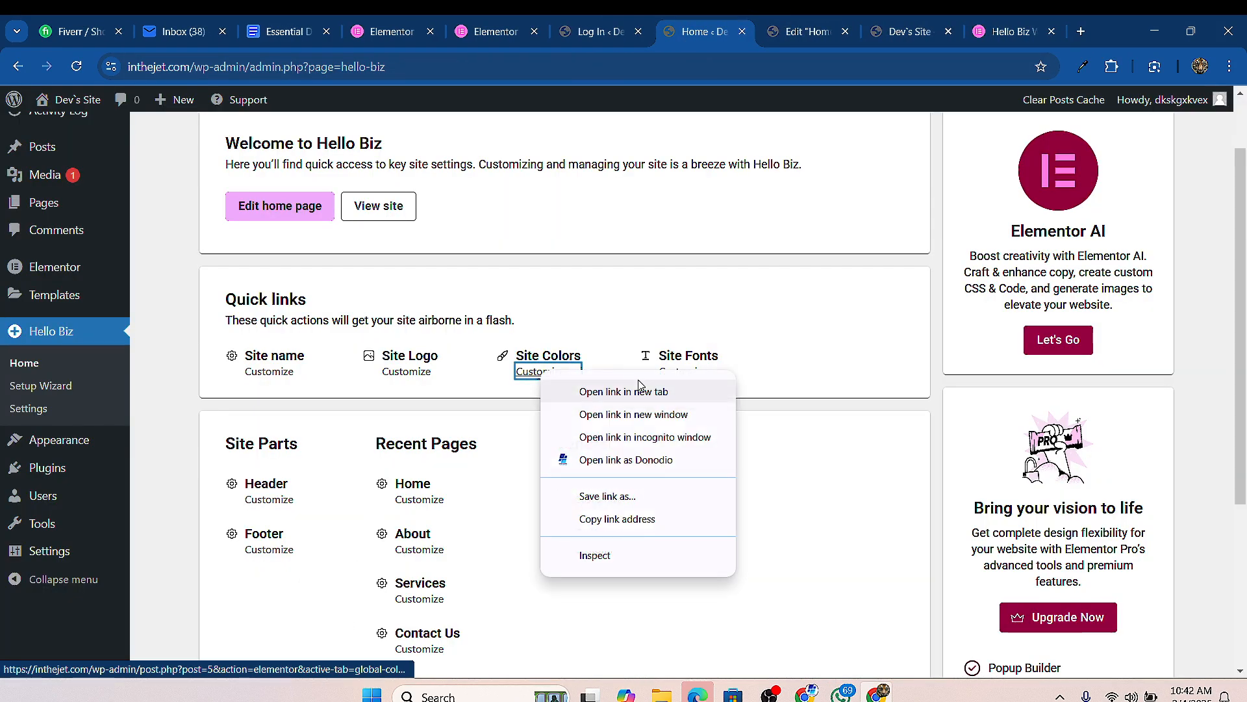
{"action": "left_click", "coordinate": [597, 392]}
{"action": "left_click", "coordinate": [825, 31]}
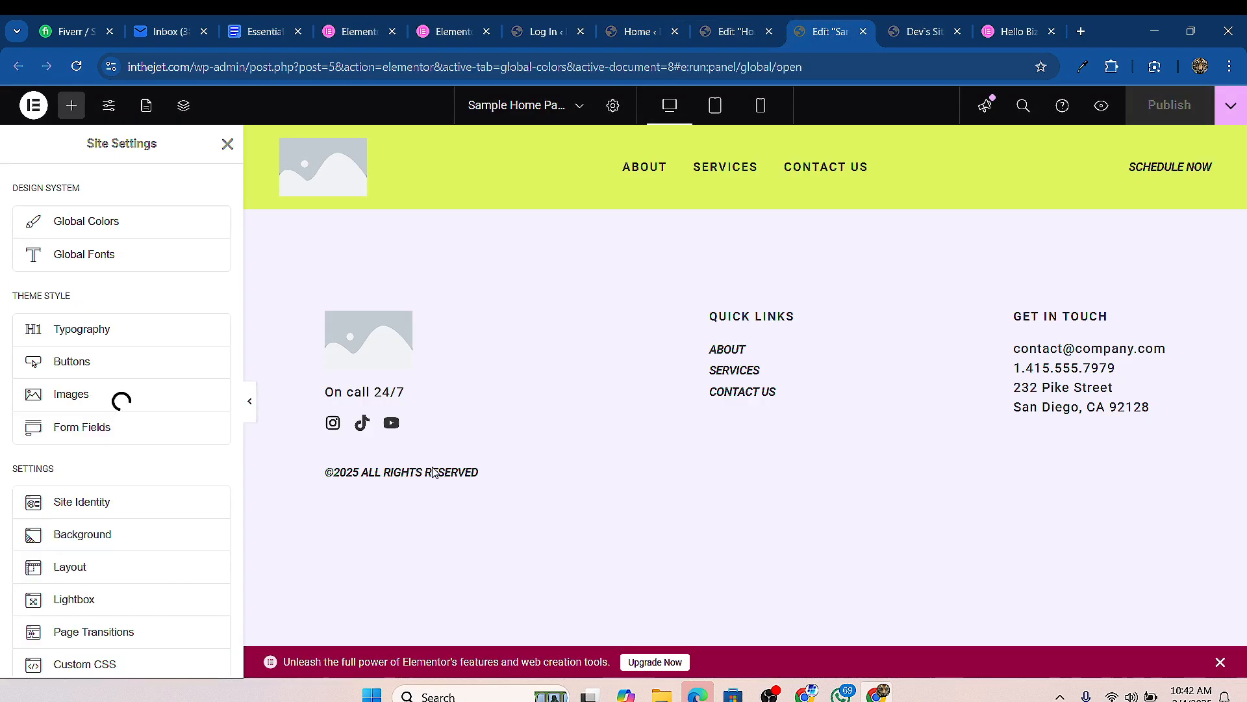
{"action": "scroll", "coordinate": [120, 382], "scroll_direction": "down", "scroll_amount": 2}
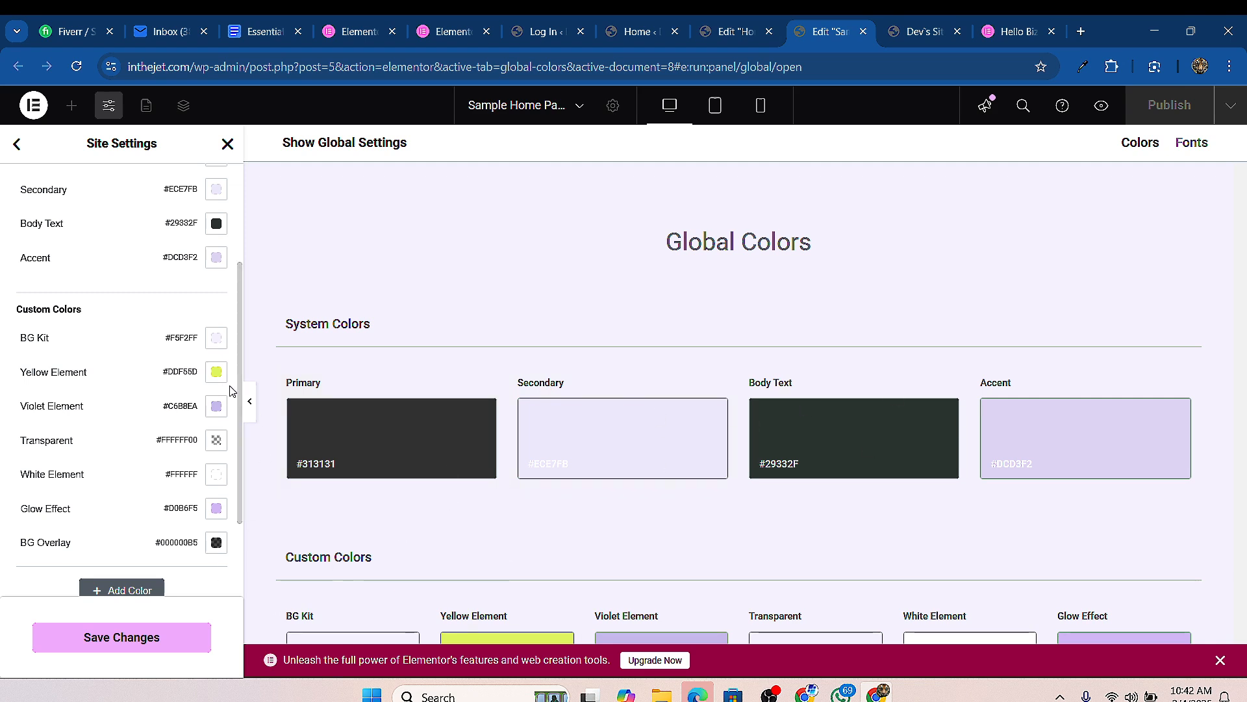
Step: Compare the global system and custom colors with their use on the live home page and in the home page editor
{"action": "left_click", "coordinate": [896, 29]}
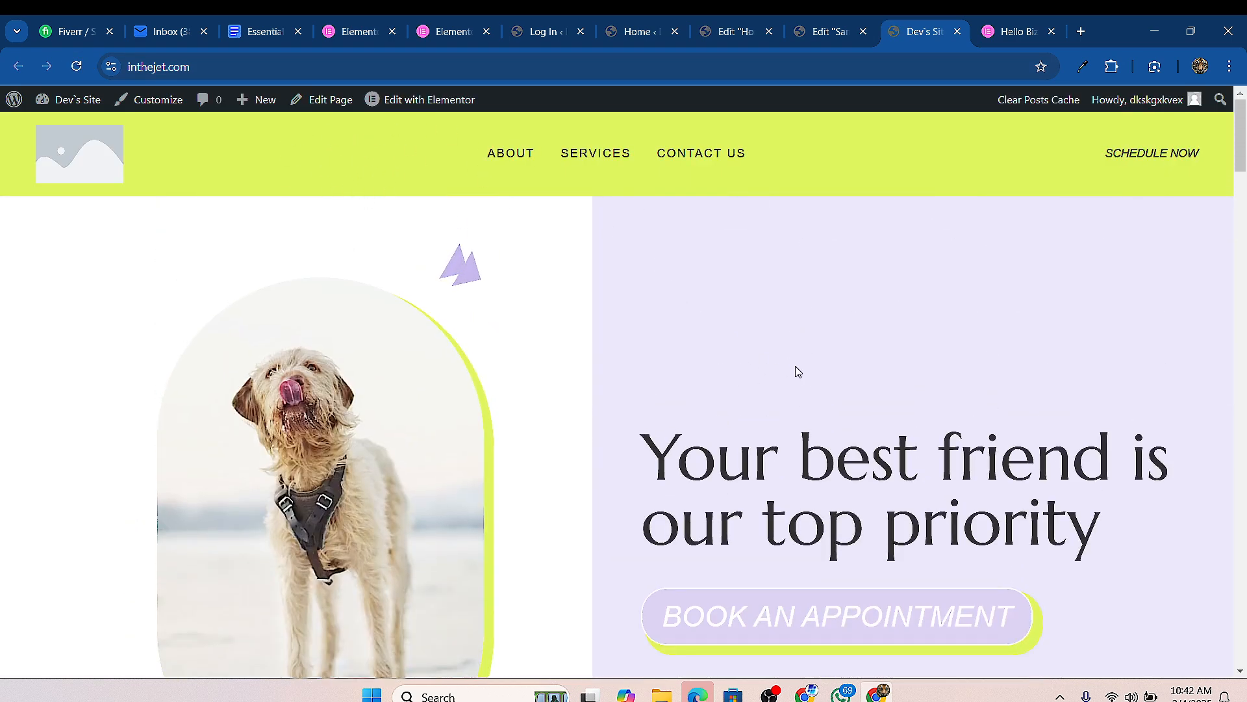
{"action": "left_click", "coordinate": [640, 31]}
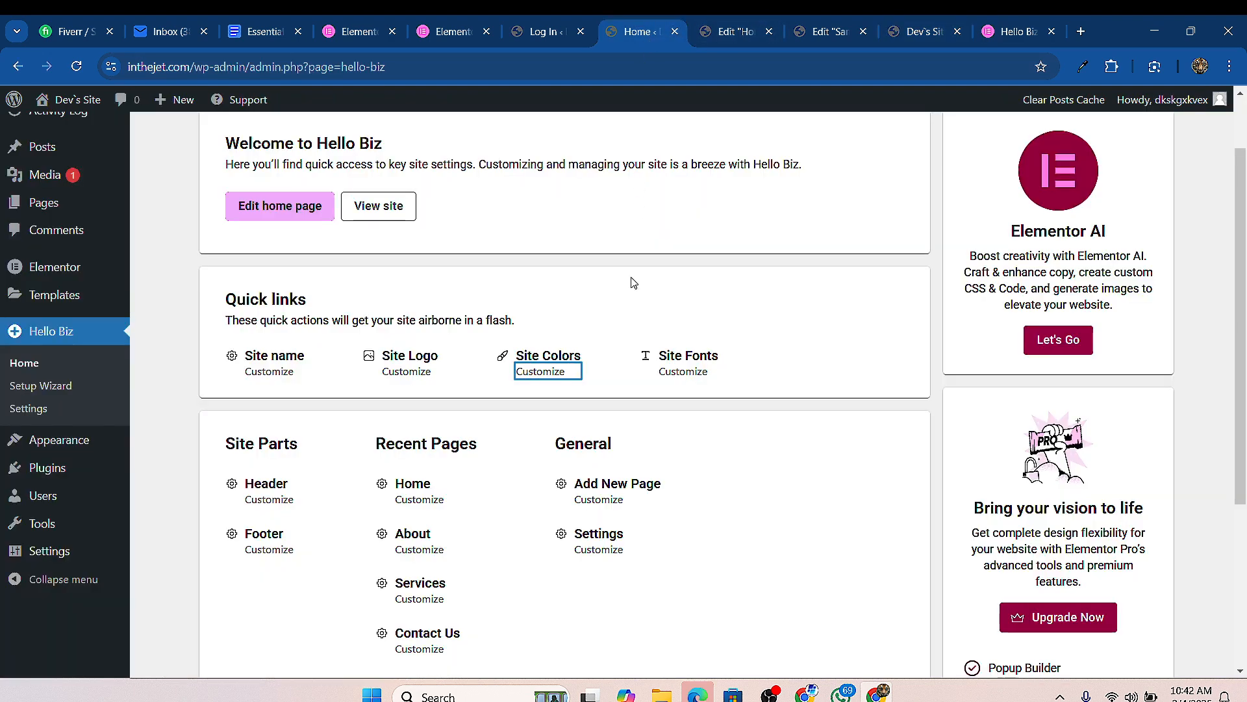
{"action": "left_click", "coordinate": [719, 32]}
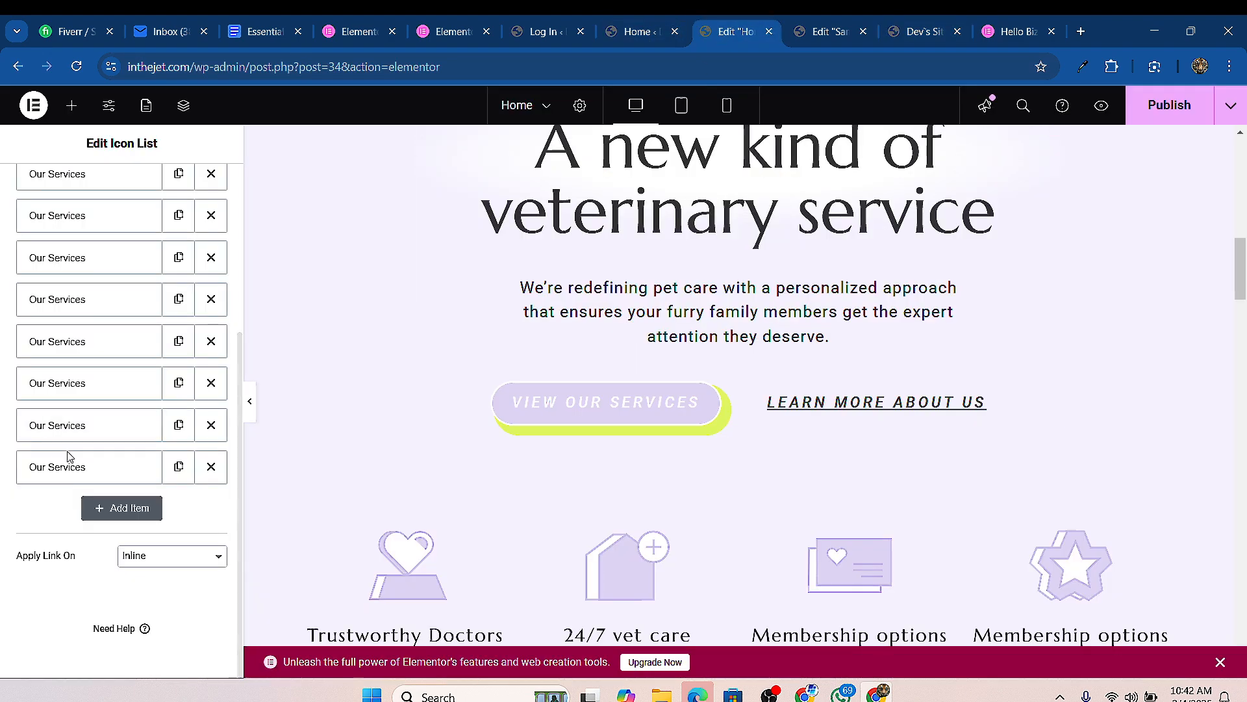
{"action": "left_click", "coordinate": [808, 40]}
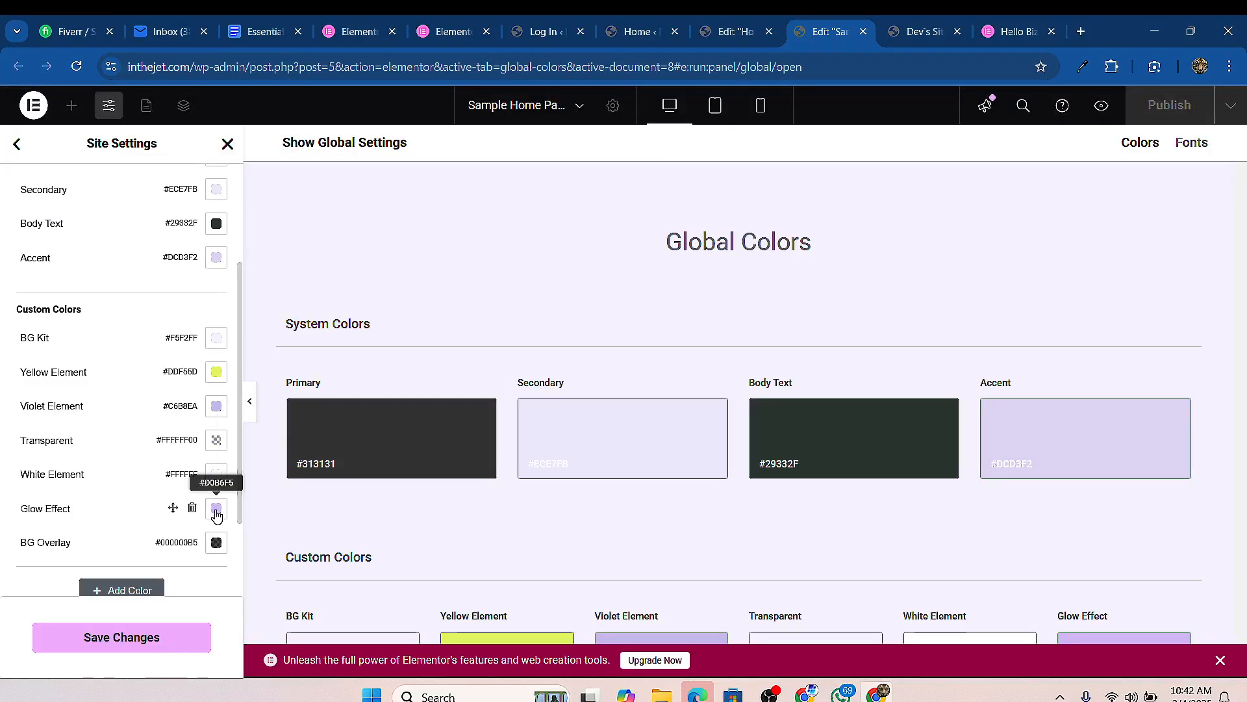
{"action": "left_click", "coordinate": [933, 34]}
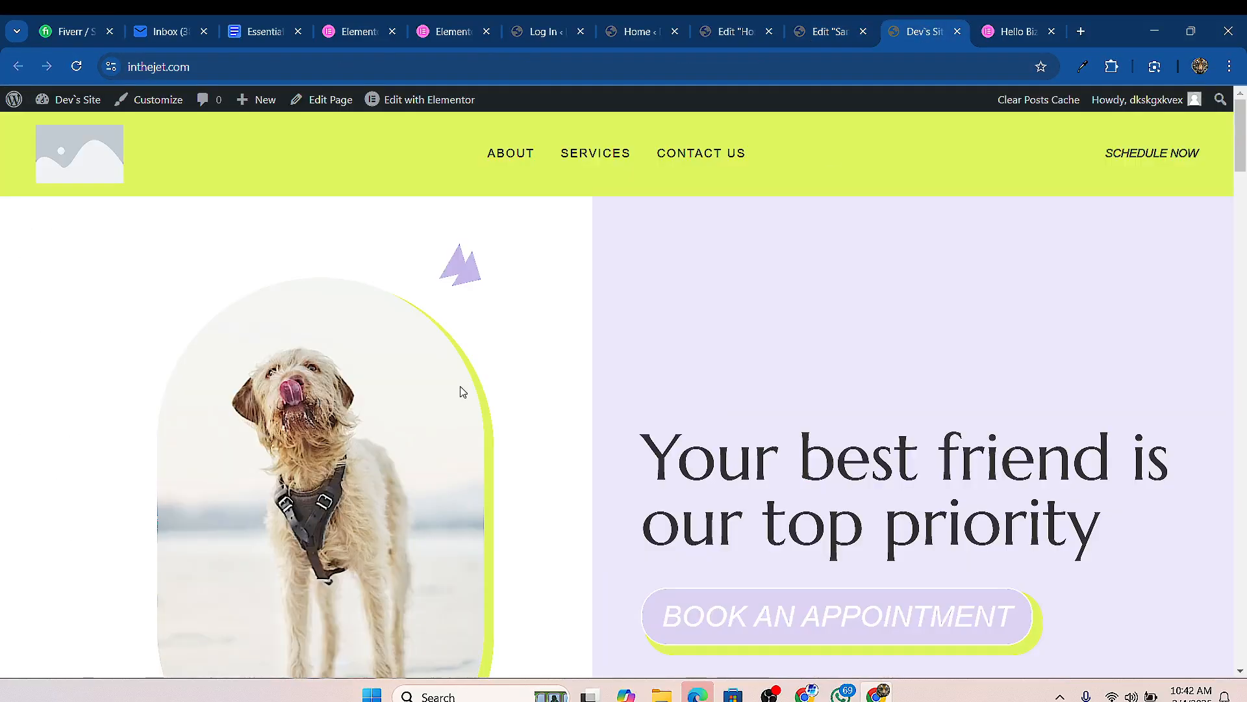
{"action": "scroll", "coordinate": [530, 429], "scroll_direction": "down", "scroll_amount": 1}
{"action": "left_click", "coordinate": [713, 34]}
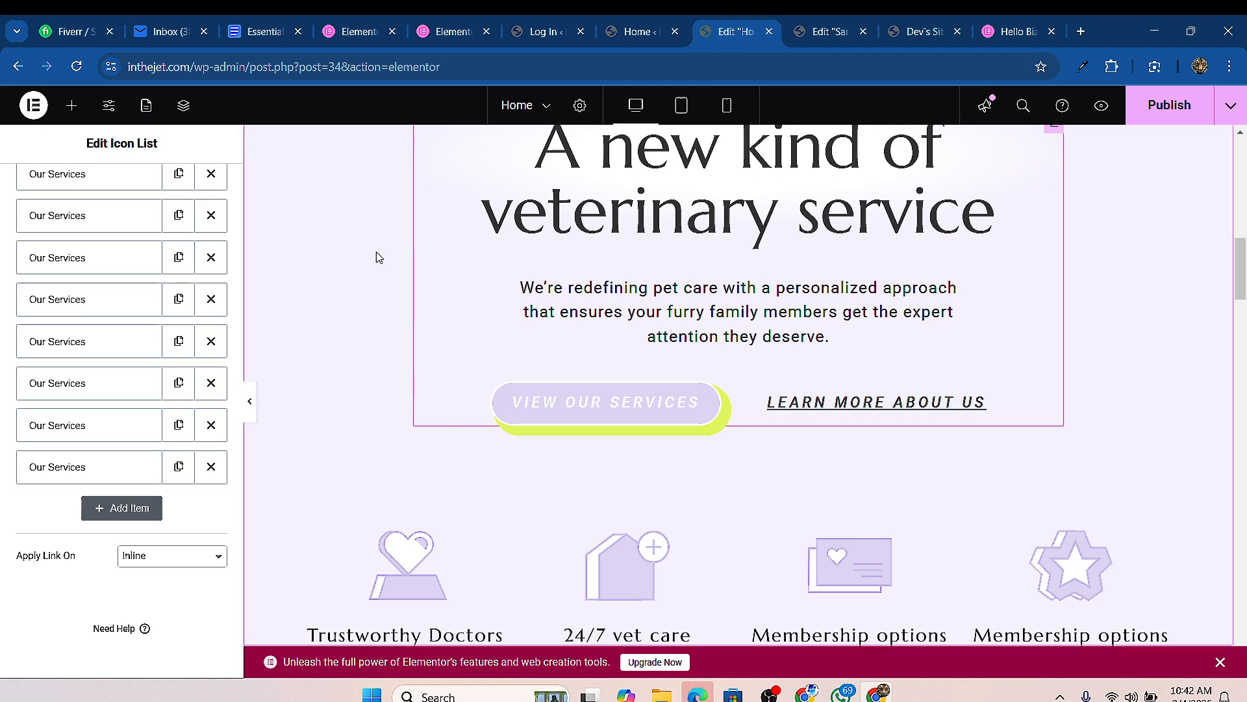
{"action": "left_click", "coordinate": [826, 31]}
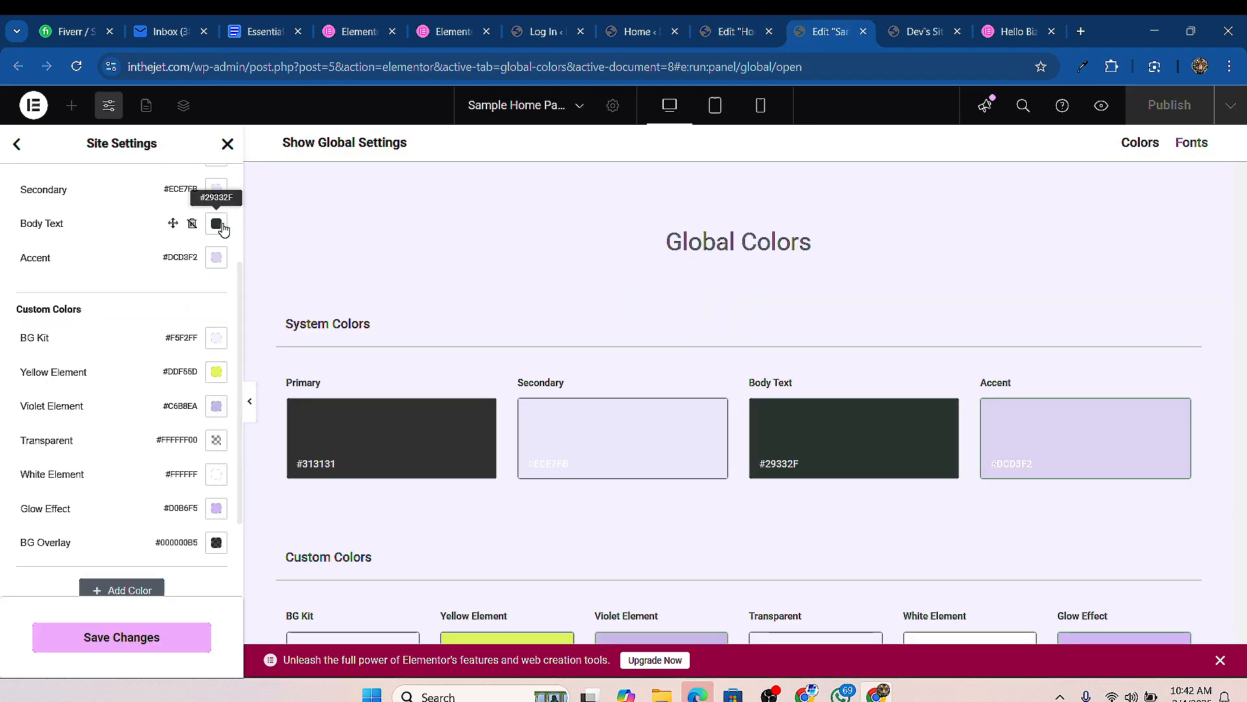
{"action": "scroll", "coordinate": [130, 390], "scroll_direction": "up", "scroll_amount": 3}
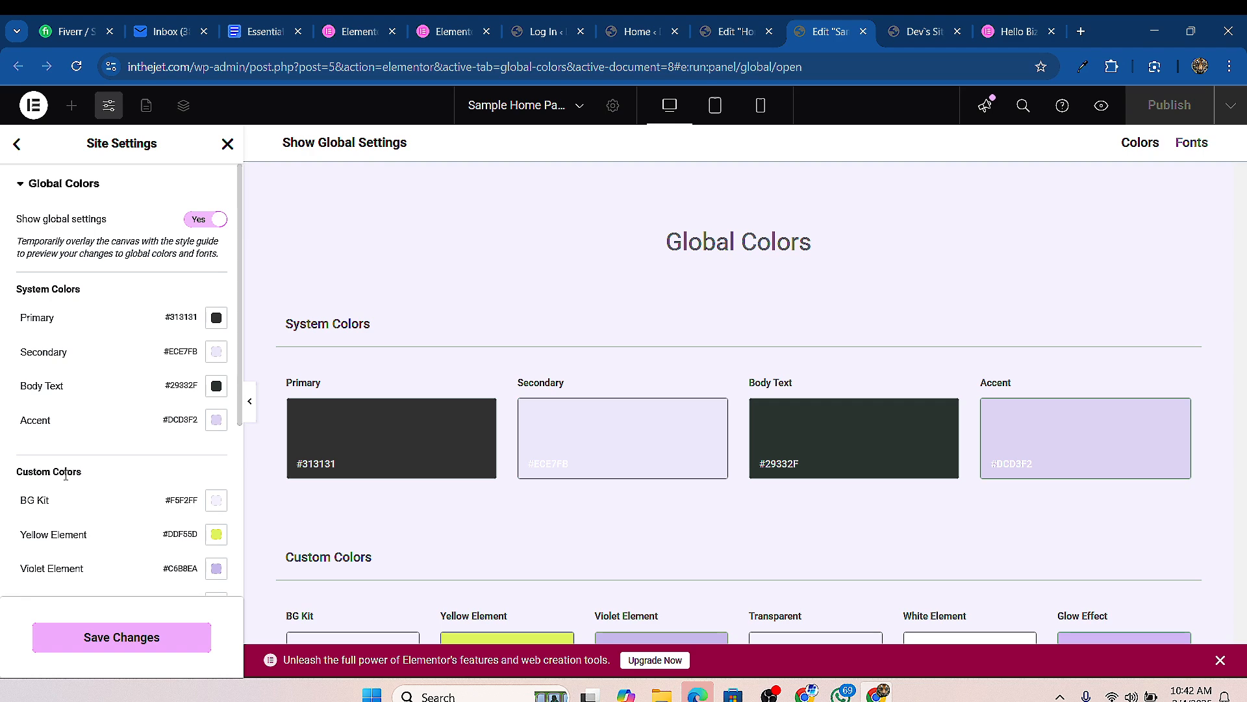
{"action": "scroll", "coordinate": [149, 414], "scroll_direction": "down", "scroll_amount": 5}
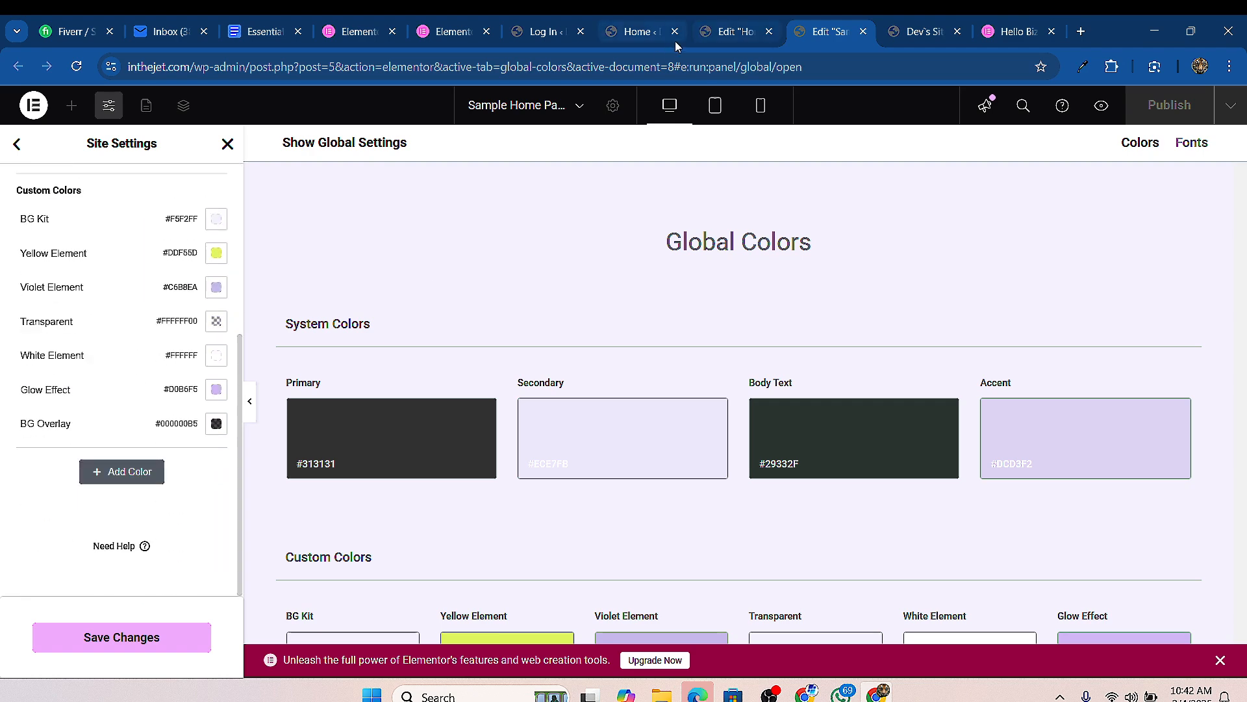
Step: Close the global colors editor and open the Site Fonts customization in a new tab to view the global fonts
{"action": "left_click", "coordinate": [863, 31]}
{"action": "left_click", "coordinate": [634, 34]}
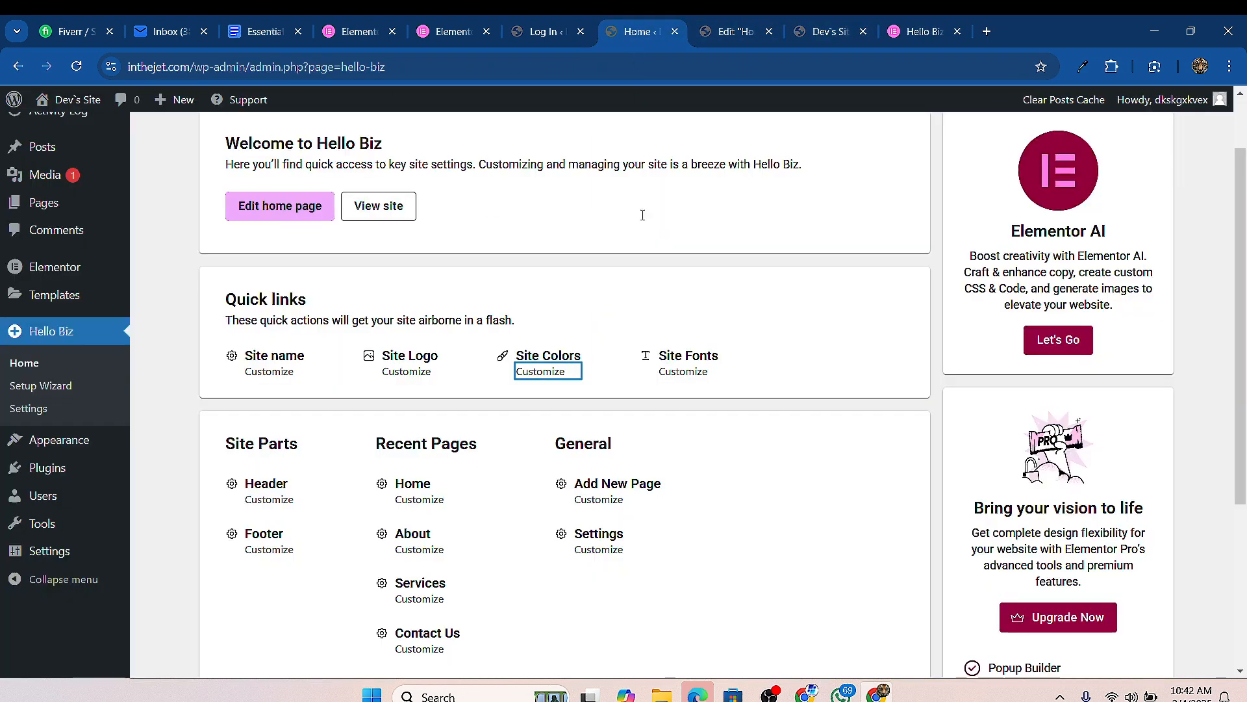
{"action": "right_click", "coordinate": [675, 375]}
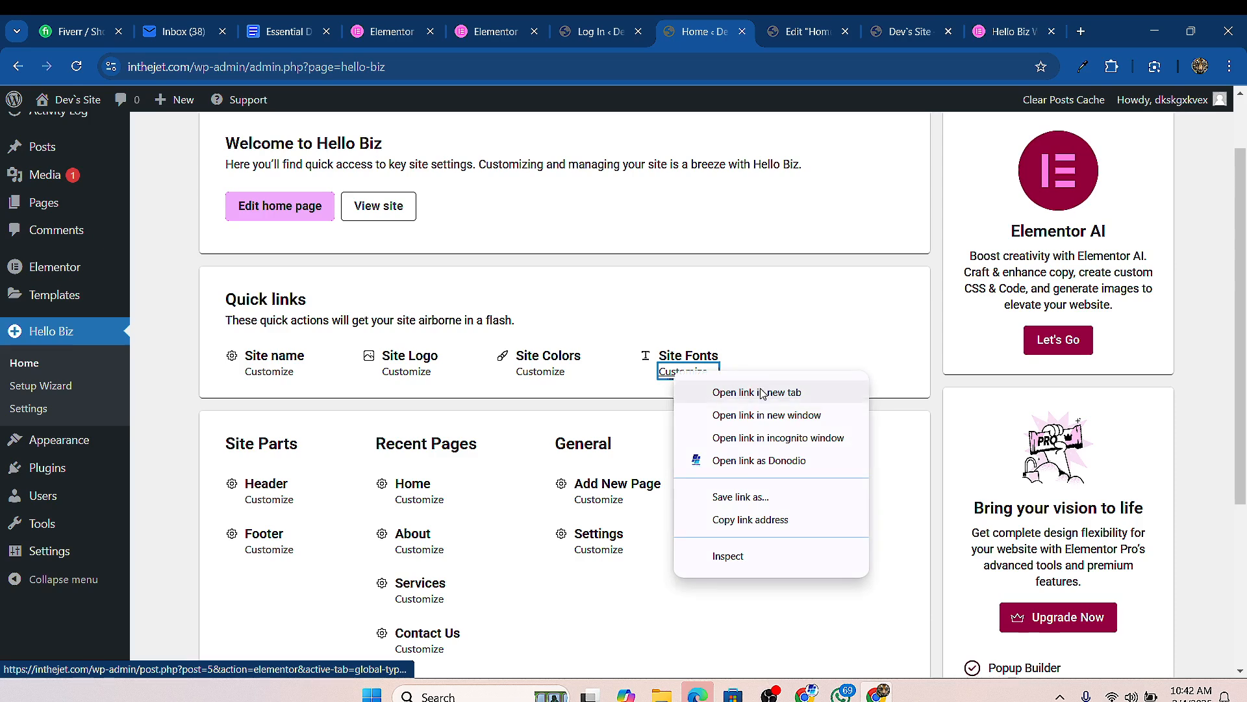
{"action": "left_click", "coordinate": [738, 394]}
{"action": "left_click", "coordinate": [717, 33]}
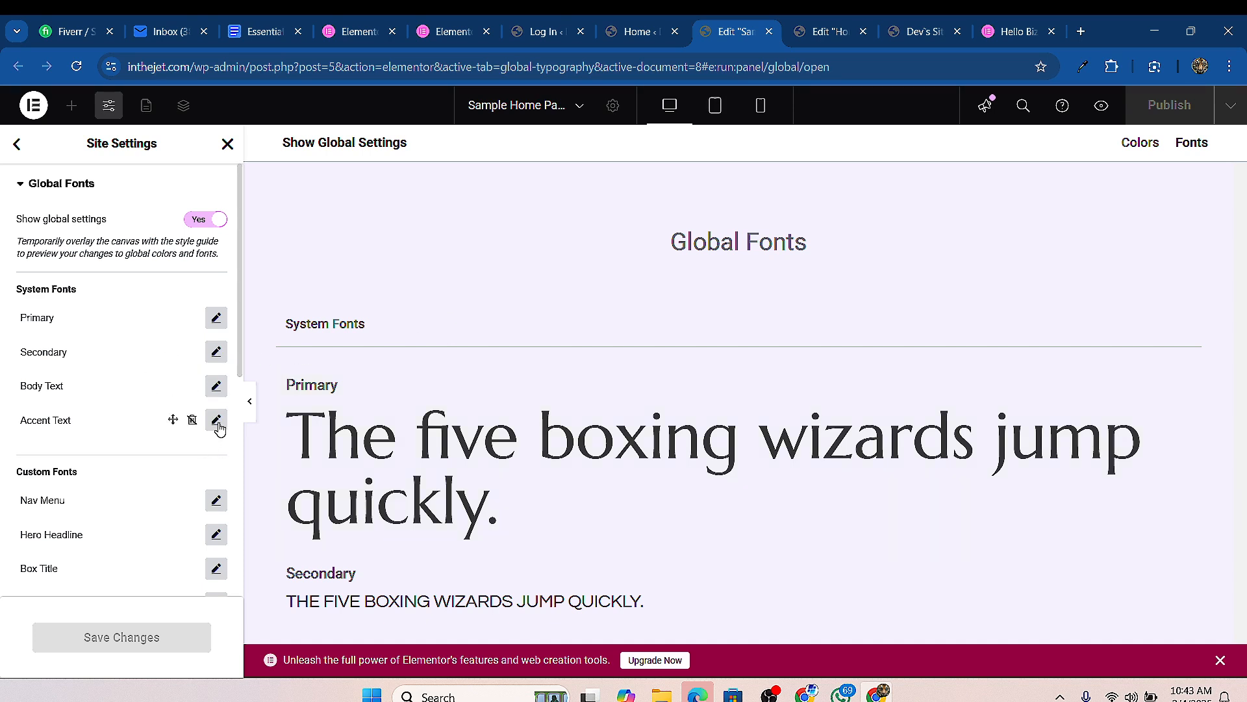
Step: Open the Header site part's customization in a new tab from the Hello Biz home screen
{"action": "left_click", "coordinate": [647, 35]}
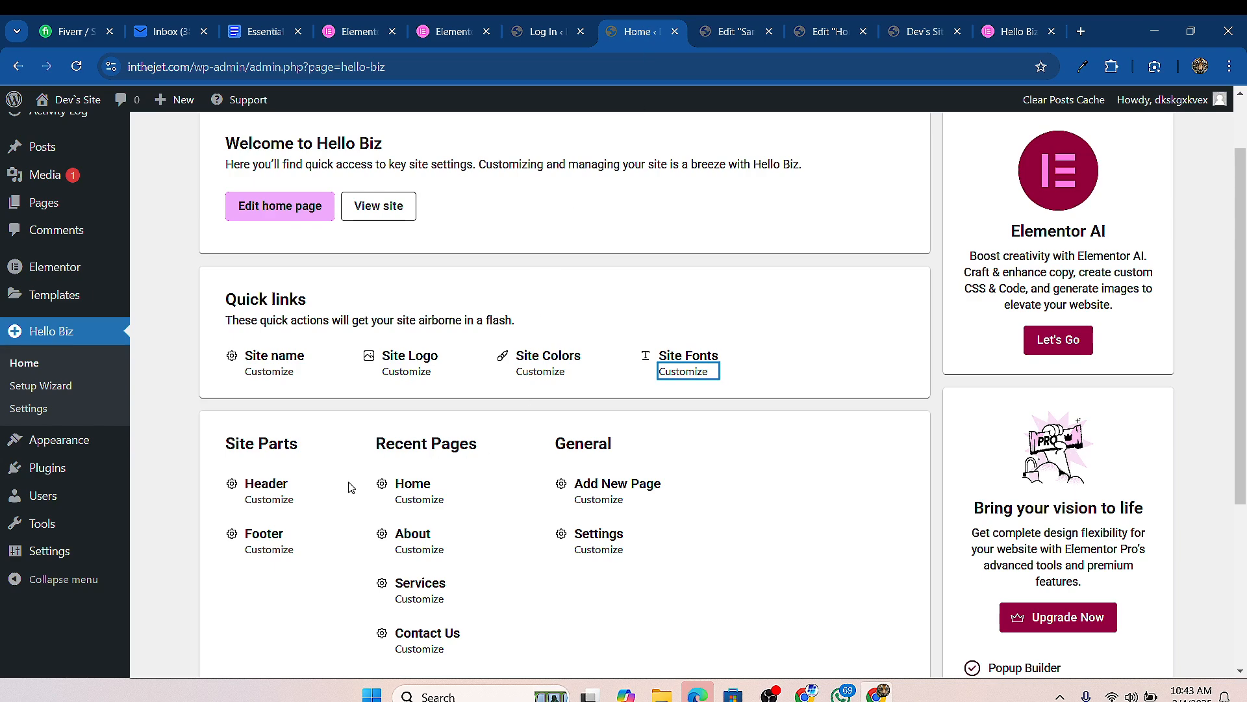
{"action": "scroll", "coordinate": [351, 487], "scroll_direction": "down", "scroll_amount": 1}
{"action": "right_click", "coordinate": [271, 430]}
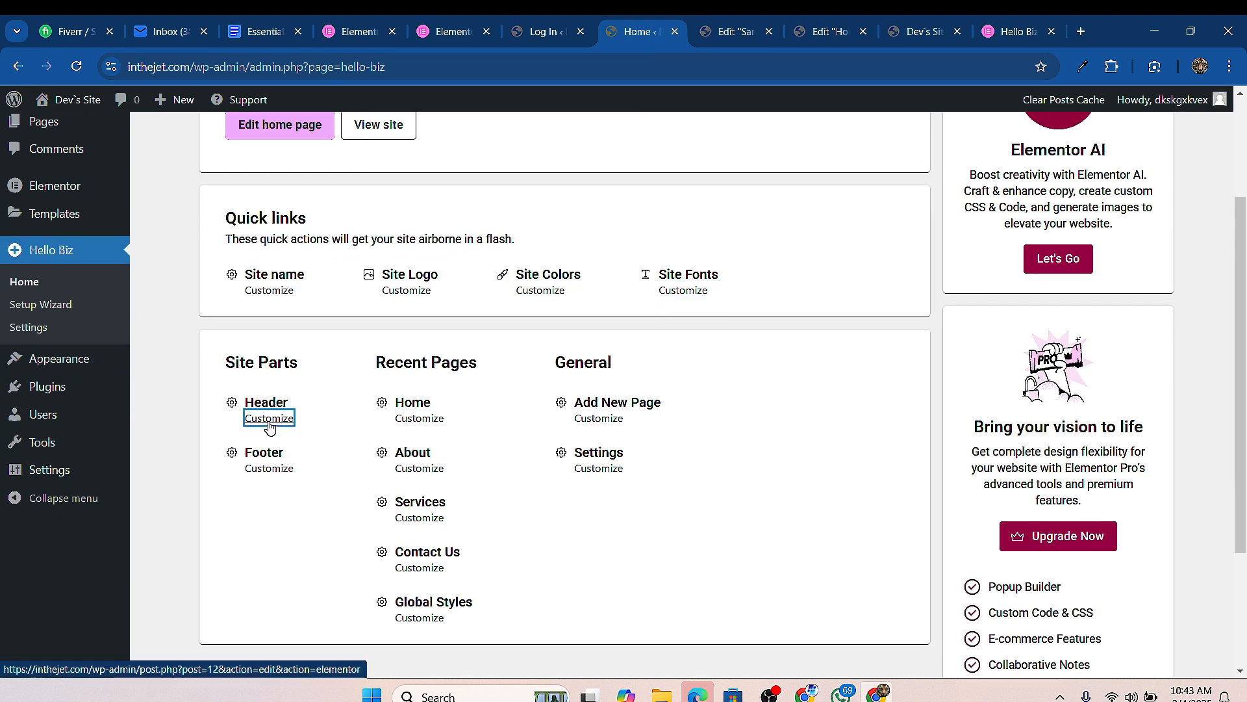
{"action": "left_click", "coordinate": [357, 440]}
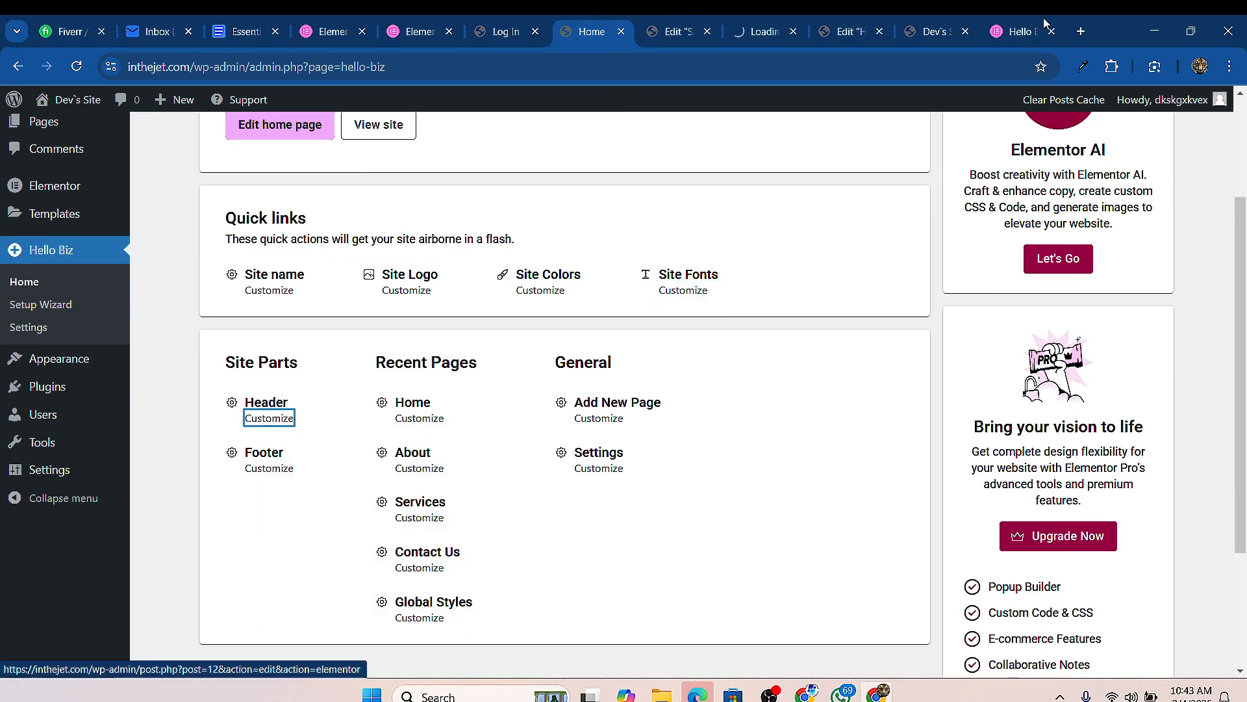
Step: Close the home page's Elementor editor and discard its unsaved changes
{"action": "left_click", "coordinate": [844, 32]}
{"action": "left_click", "coordinate": [880, 32]}
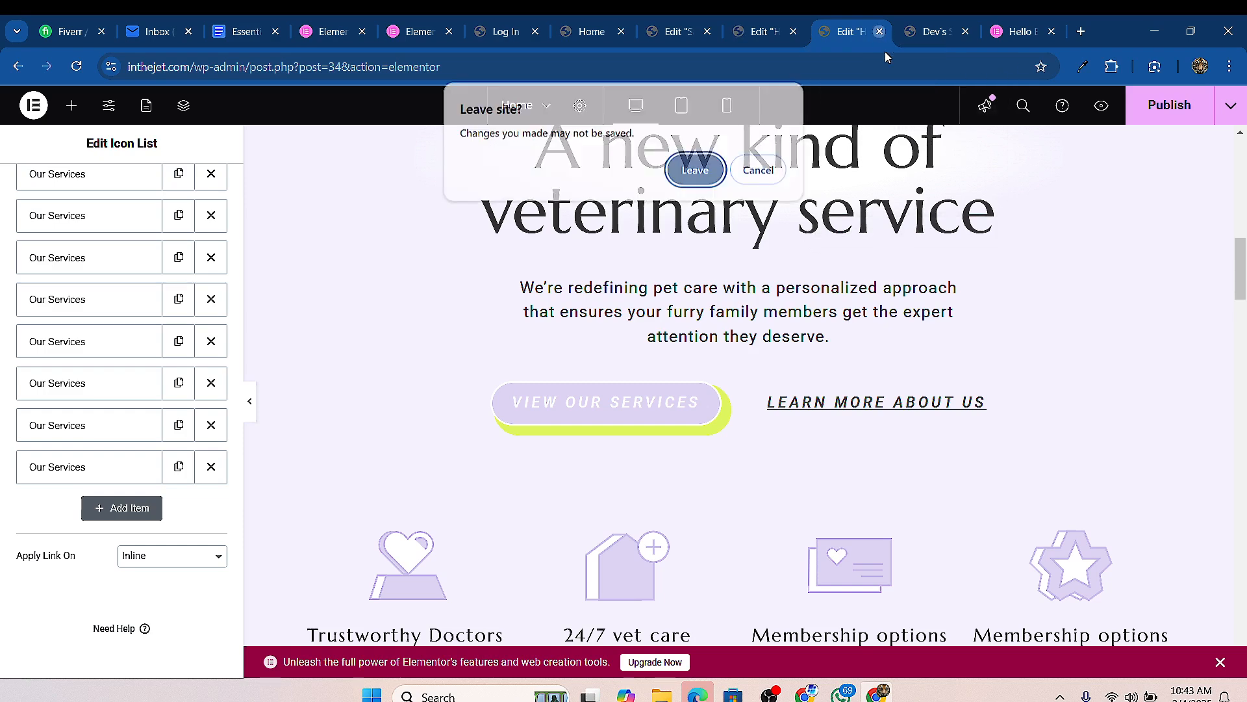
{"action": "left_click", "coordinate": [694, 169]}
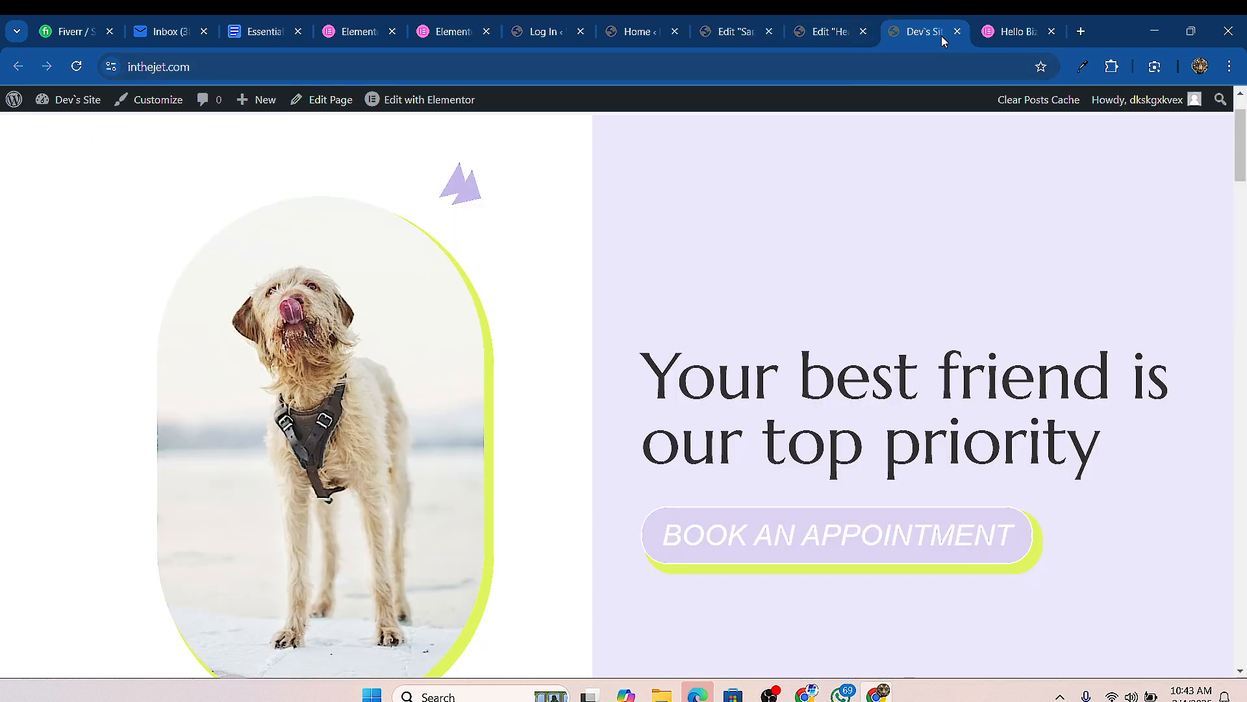
Step: View the Hello+ Header's site identity options, open the site logo settings, and return to the Site Settings overview
{"action": "left_click", "coordinate": [851, 40]}
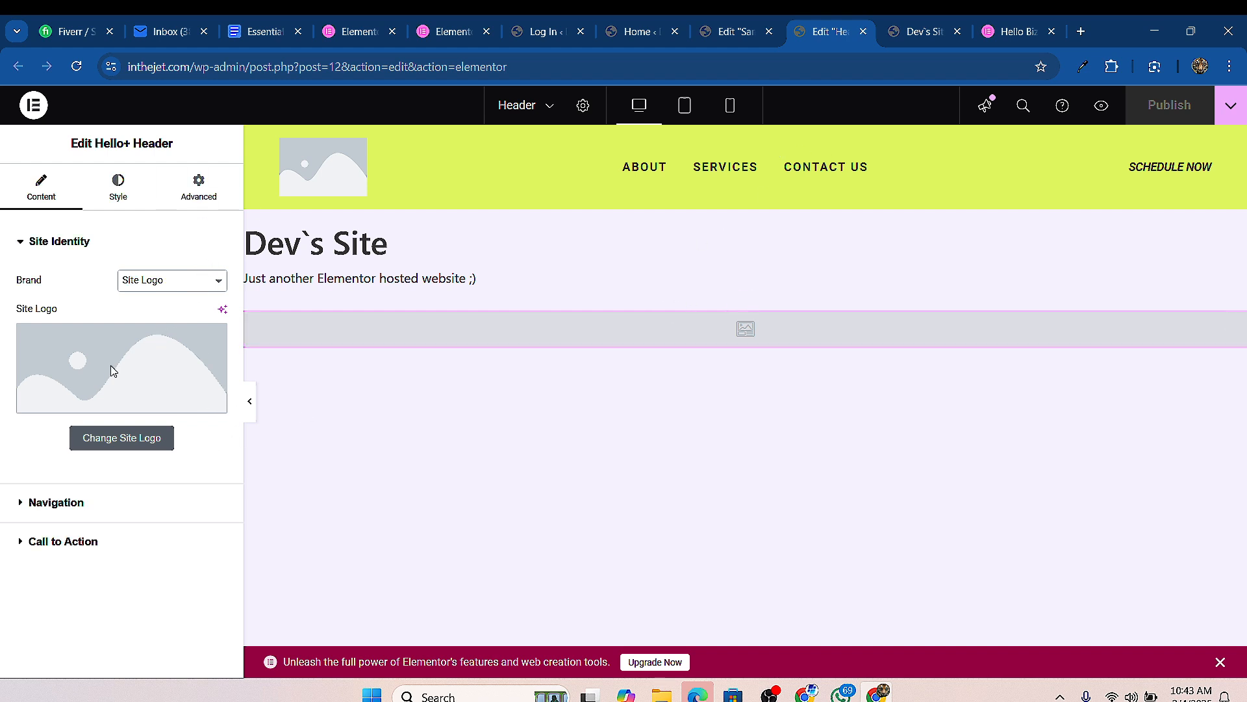
{"action": "left_click", "coordinate": [112, 447]}
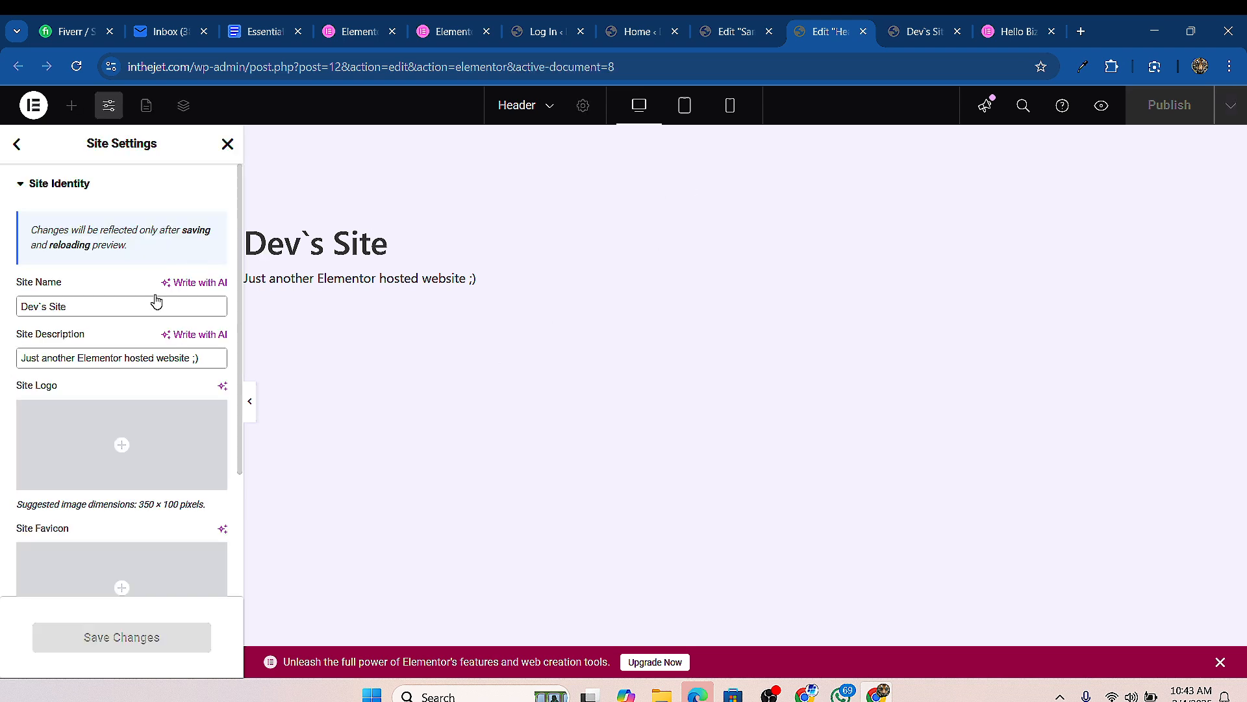
{"action": "left_click", "coordinate": [18, 145]}
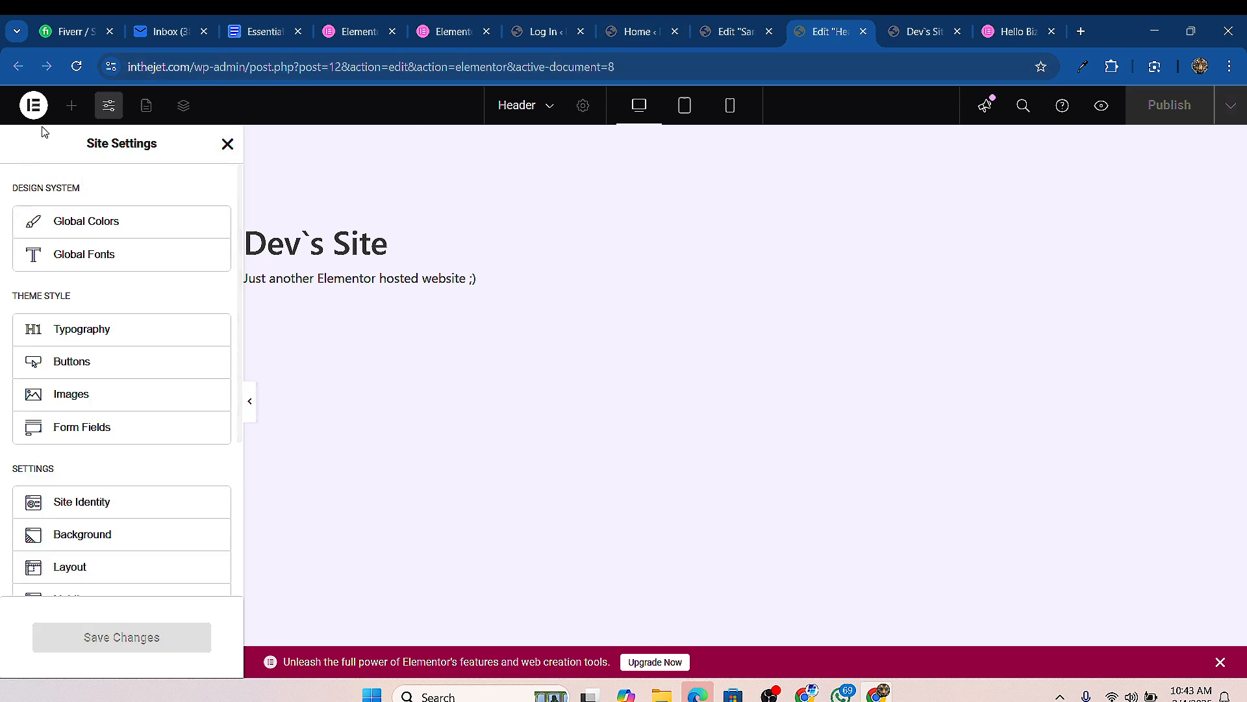
Step: Close the Header and Sample Home Page editor tabs and return to the Hello Biz home screen
{"action": "left_click", "coordinate": [863, 31]}
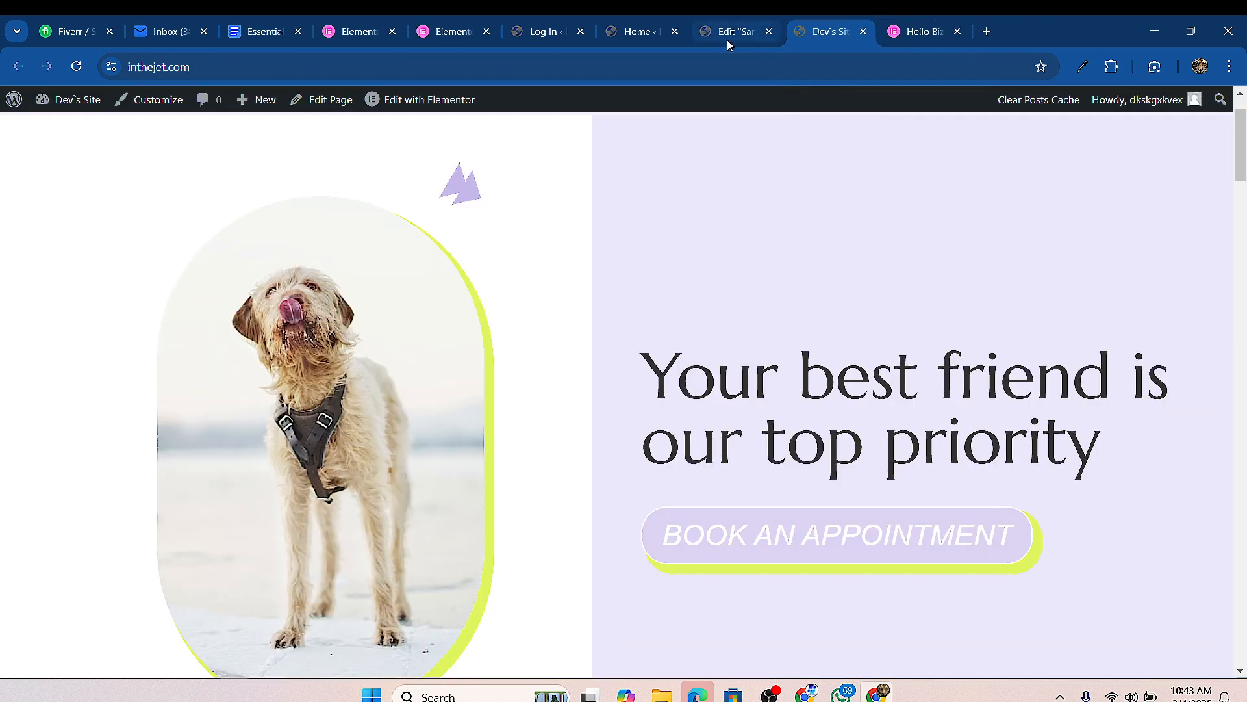
{"action": "left_click", "coordinate": [727, 33]}
{"action": "left_click", "coordinate": [844, 31]}
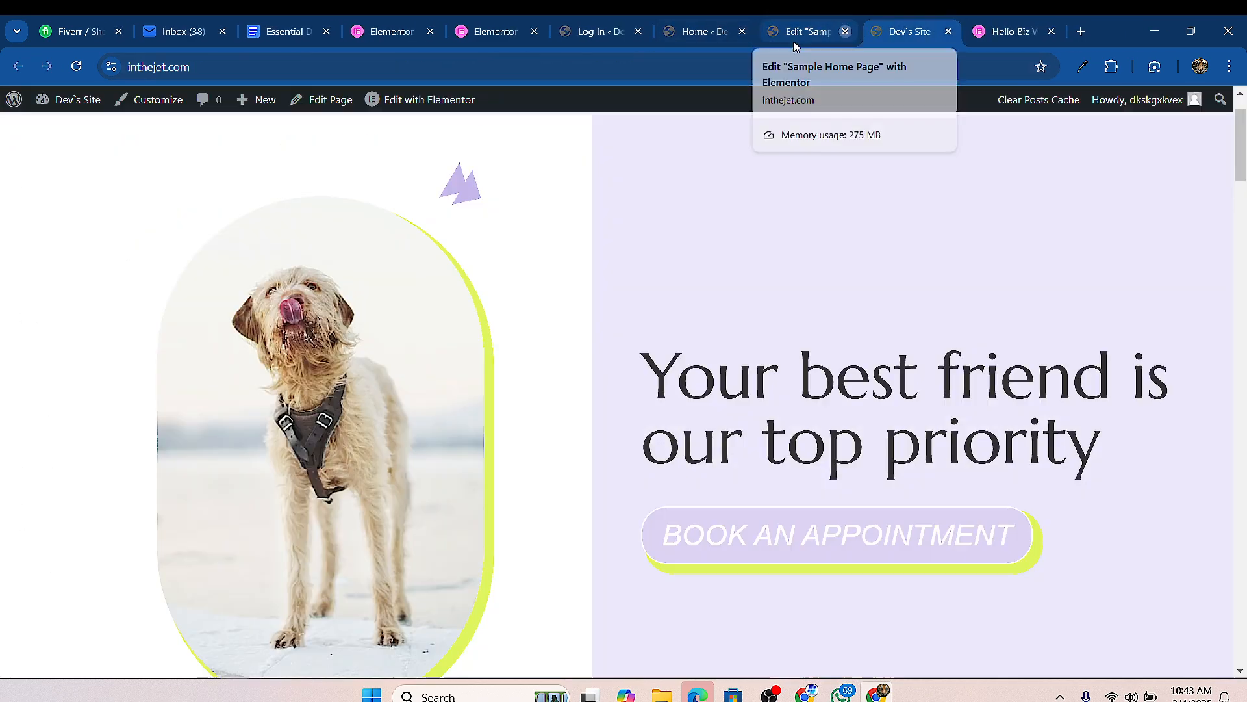
{"action": "left_click", "coordinate": [701, 36]}
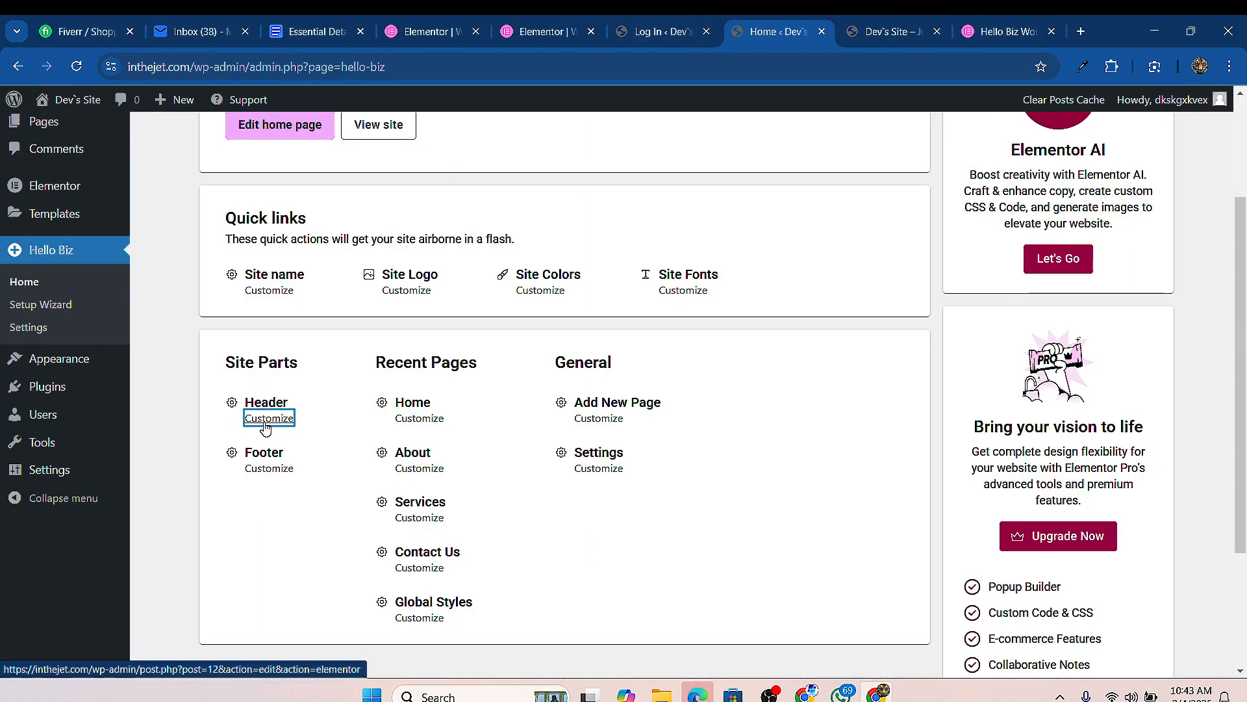
Step: Open the Header site part's customization in a new tab and review its navigation and menu choices
{"action": "right_click", "coordinate": [290, 420]}
{"action": "left_click", "coordinate": [305, 439]}
{"action": "left_click", "coordinate": [832, 39]}
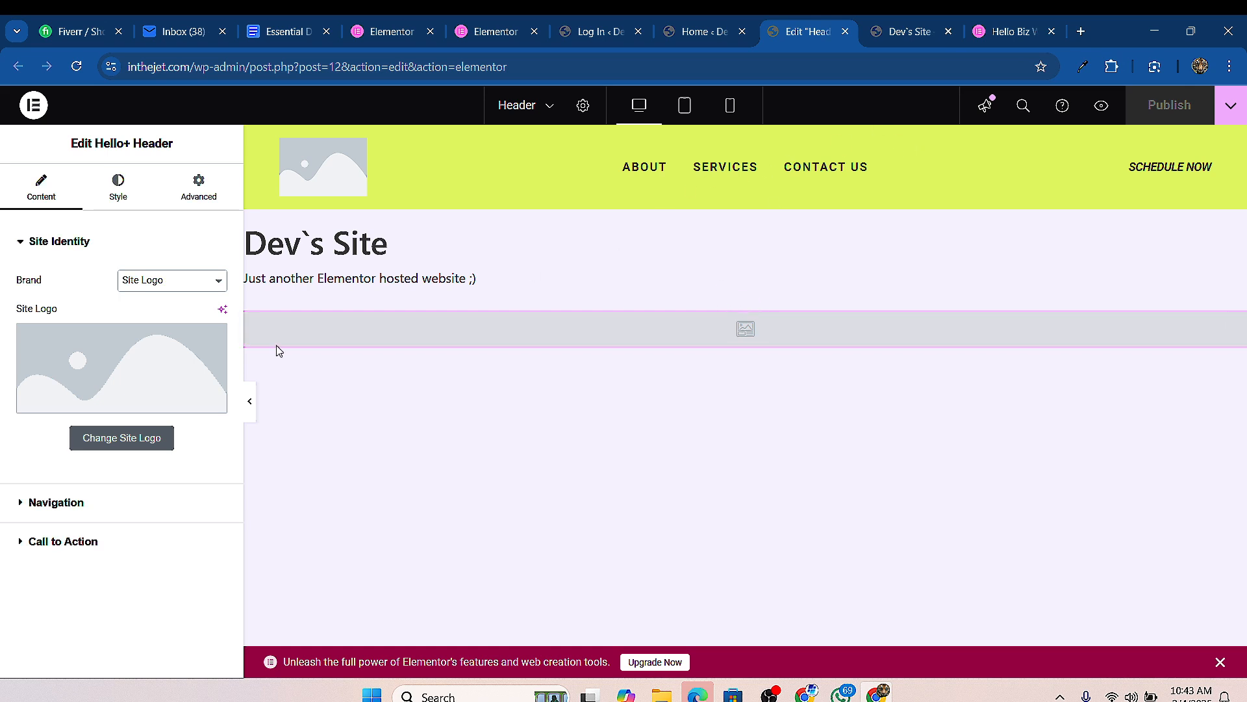
{"action": "left_click", "coordinate": [19, 515]}
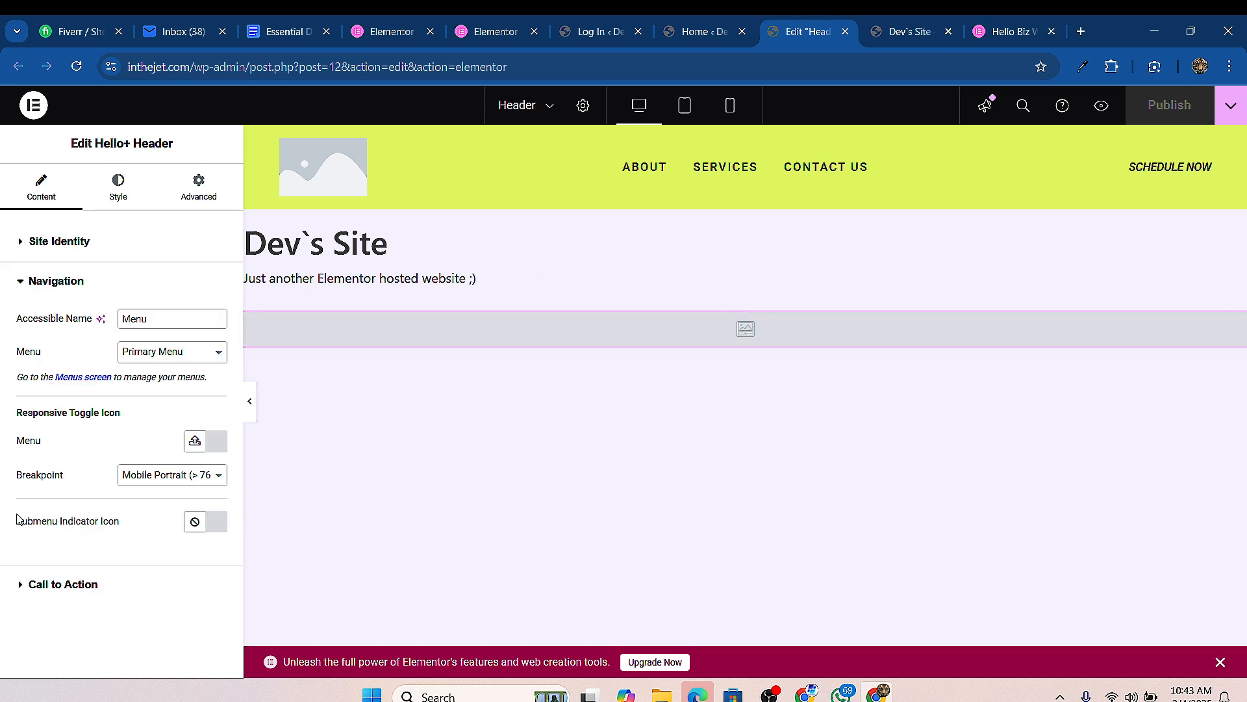
{"action": "left_click", "coordinate": [179, 354]}
{"action": "left_click", "coordinate": [180, 355]}
Step: Set the header's primary call-to-action text to "Book Appointment"
{"action": "left_click", "coordinate": [19, 592]}
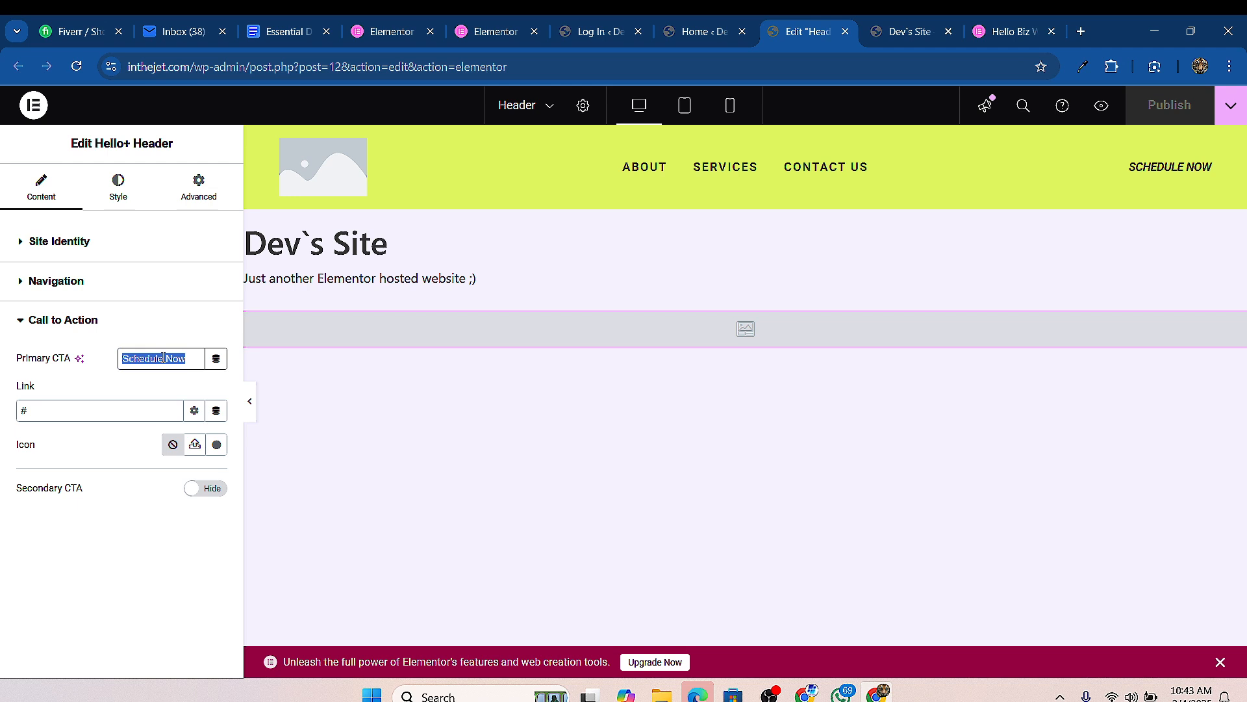
{"action": "type", "text": "Book "}
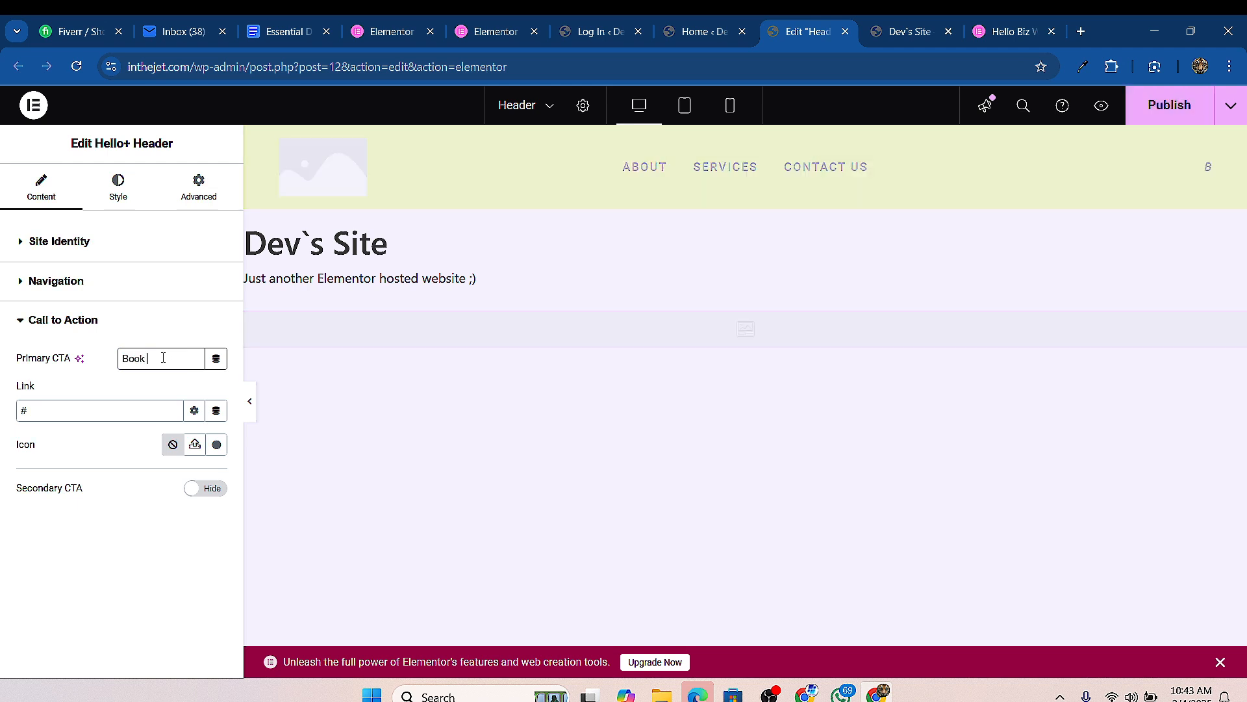
{"action": "type", "text": "Appointment"}
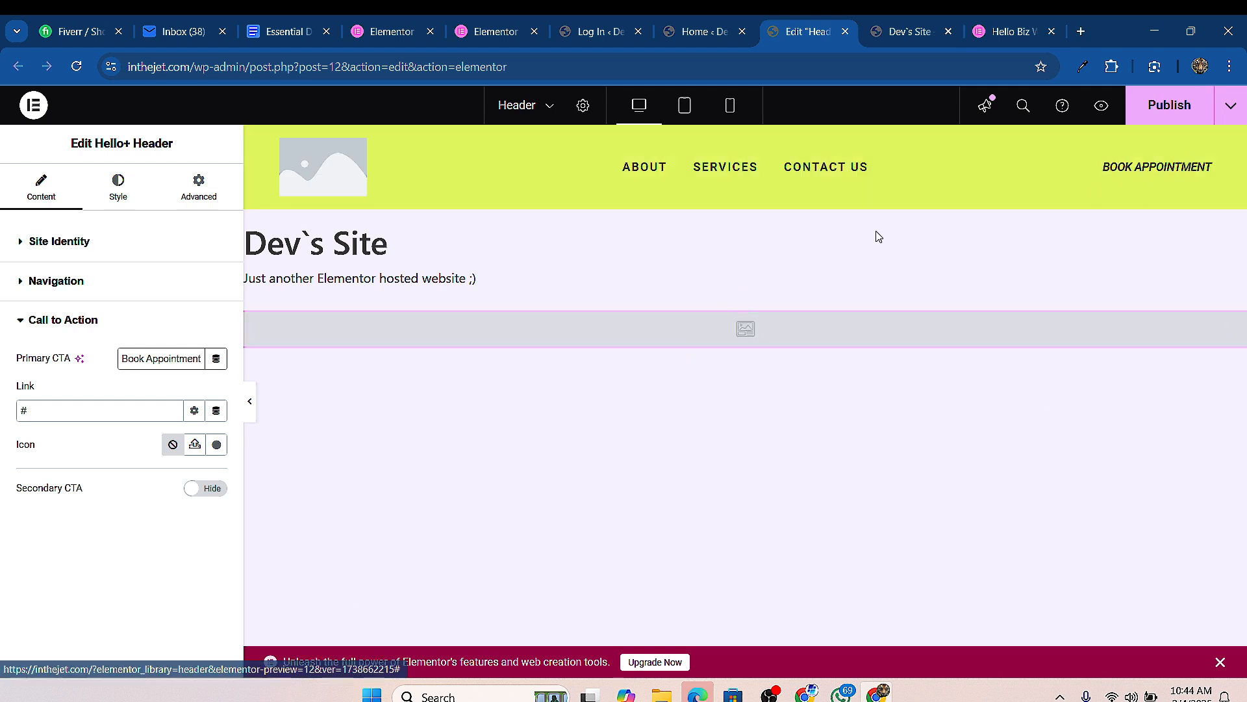
Step: Preview the header in mobile view, expand and collapse its menu, and return to desktop view
{"action": "left_click", "coordinate": [729, 105]}
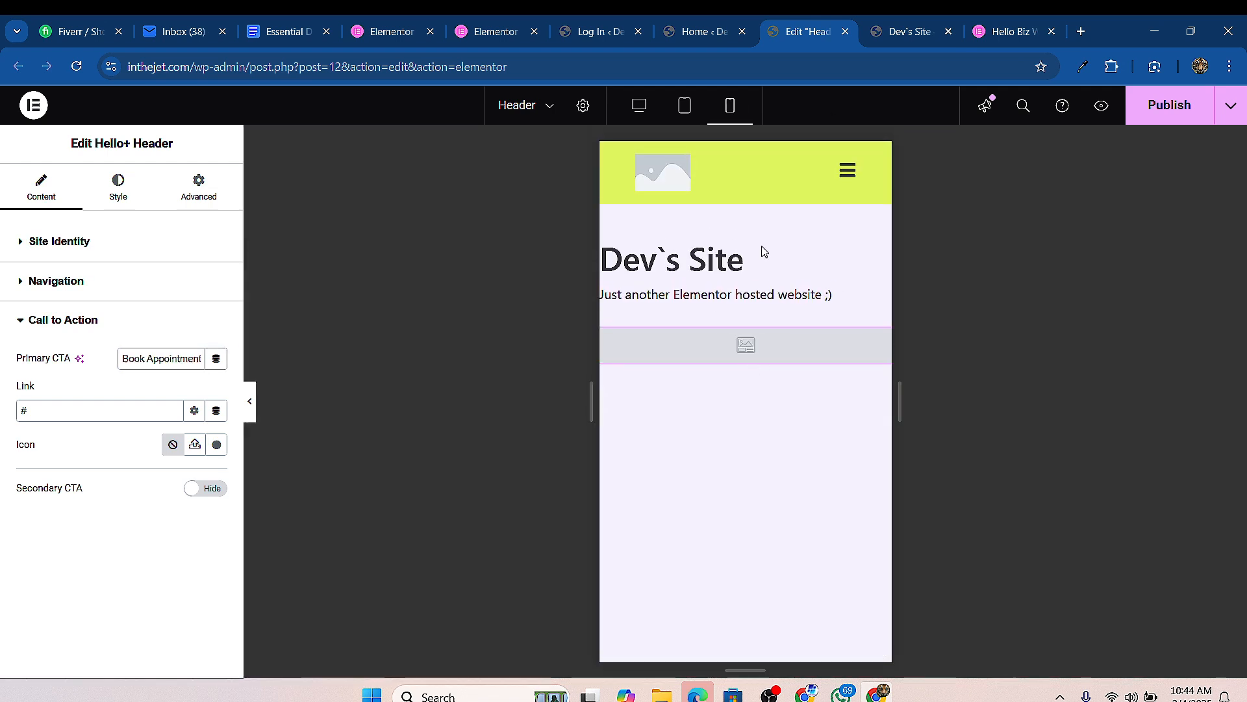
{"action": "left_click", "coordinate": [848, 171]}
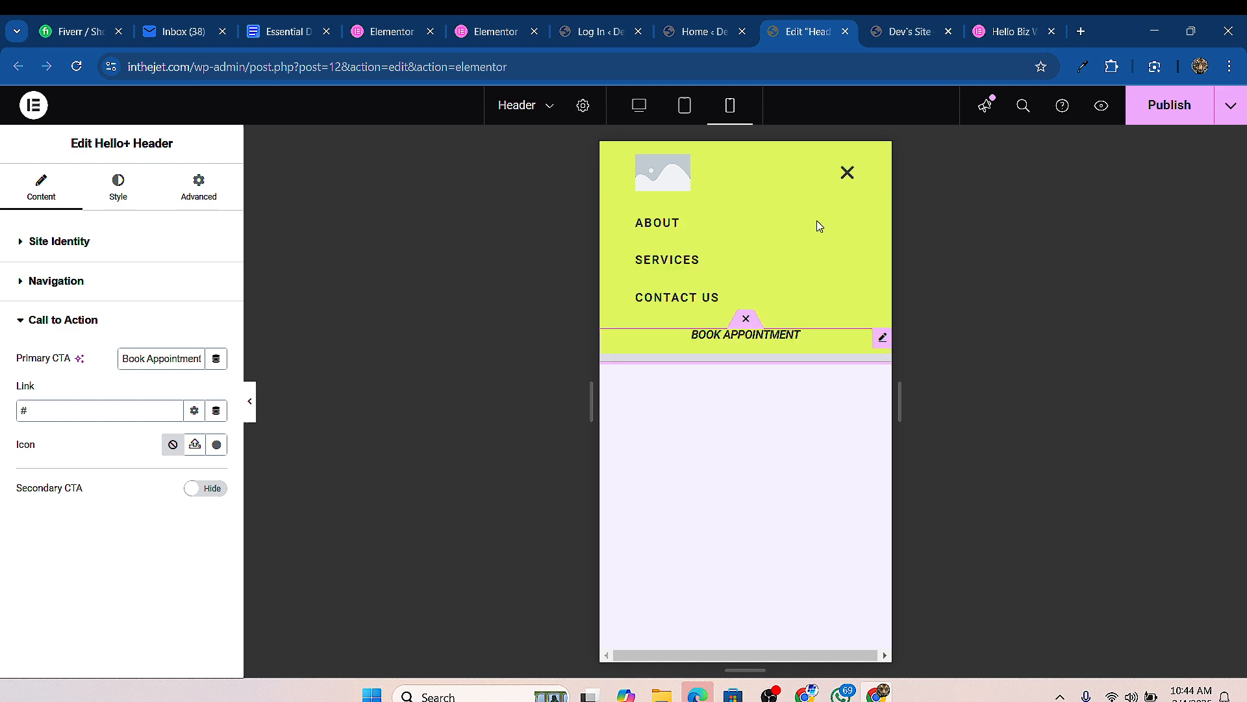
{"action": "left_click", "coordinate": [852, 176]}
{"action": "left_click", "coordinate": [848, 172]}
{"action": "left_click", "coordinate": [844, 156]}
{"action": "left_click", "coordinate": [642, 112]}
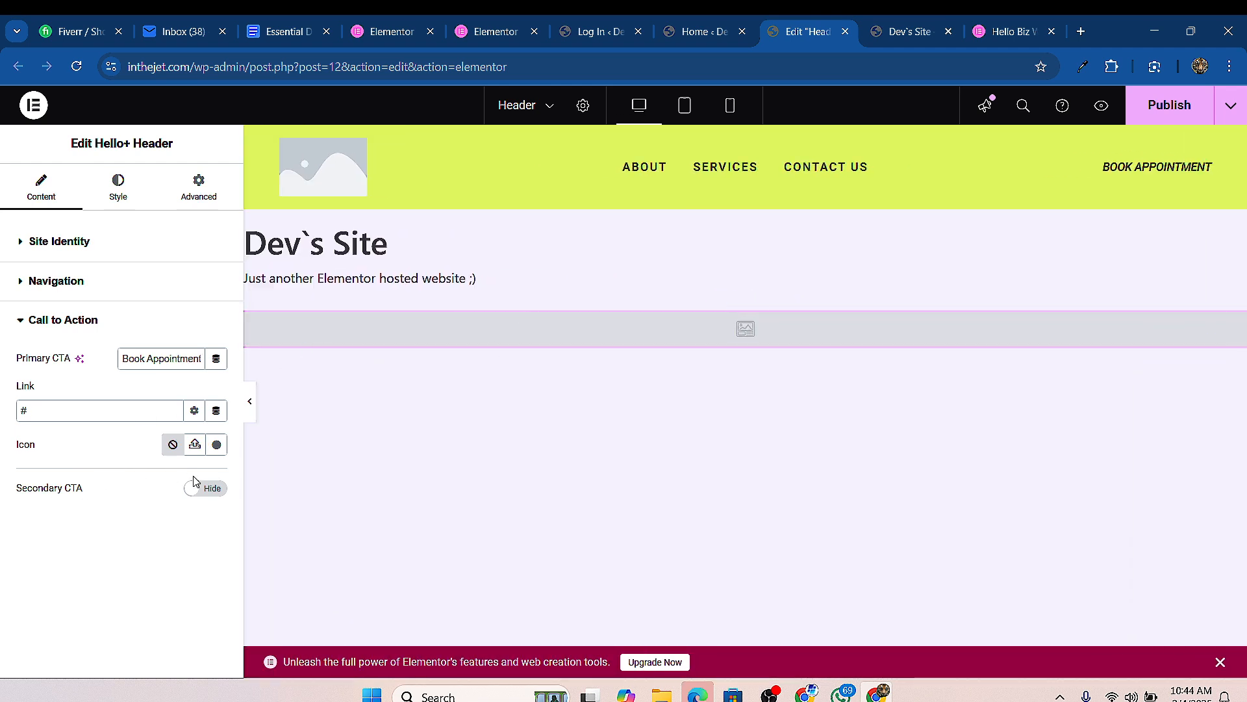
Step: Show the header's secondary call to action and hide it again
{"action": "left_click", "coordinate": [208, 489]}
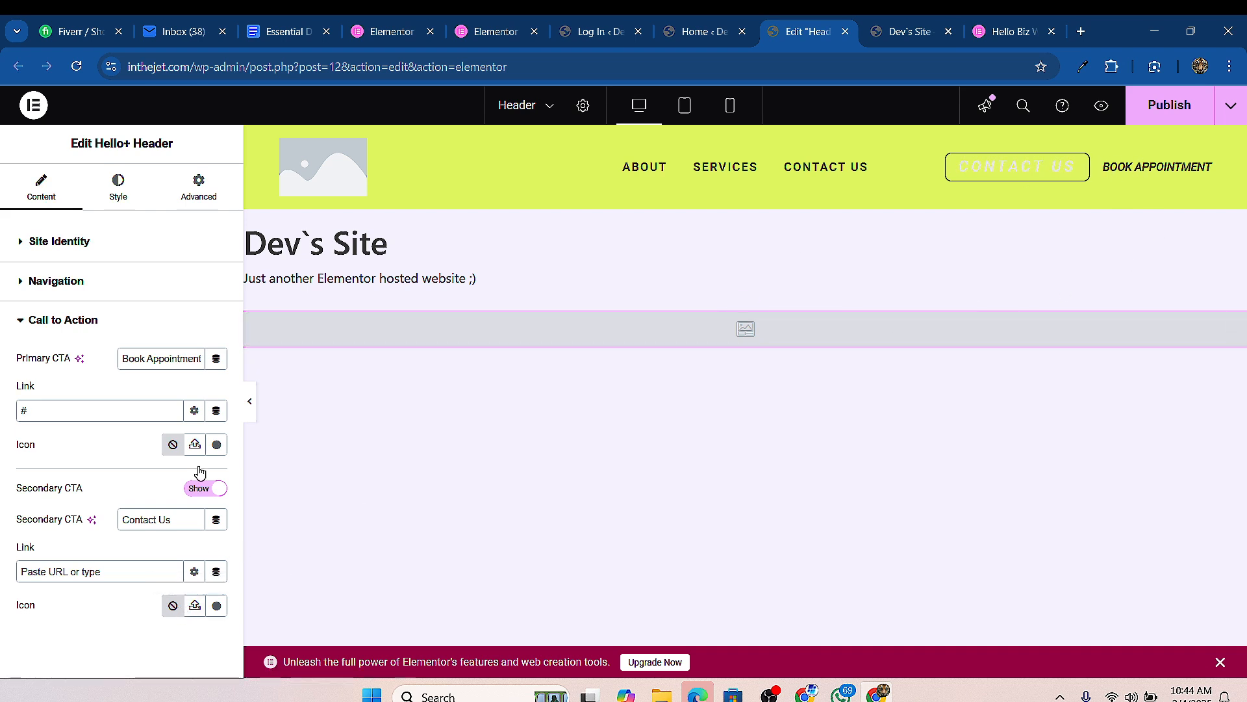
{"action": "left_click", "coordinate": [207, 488]}
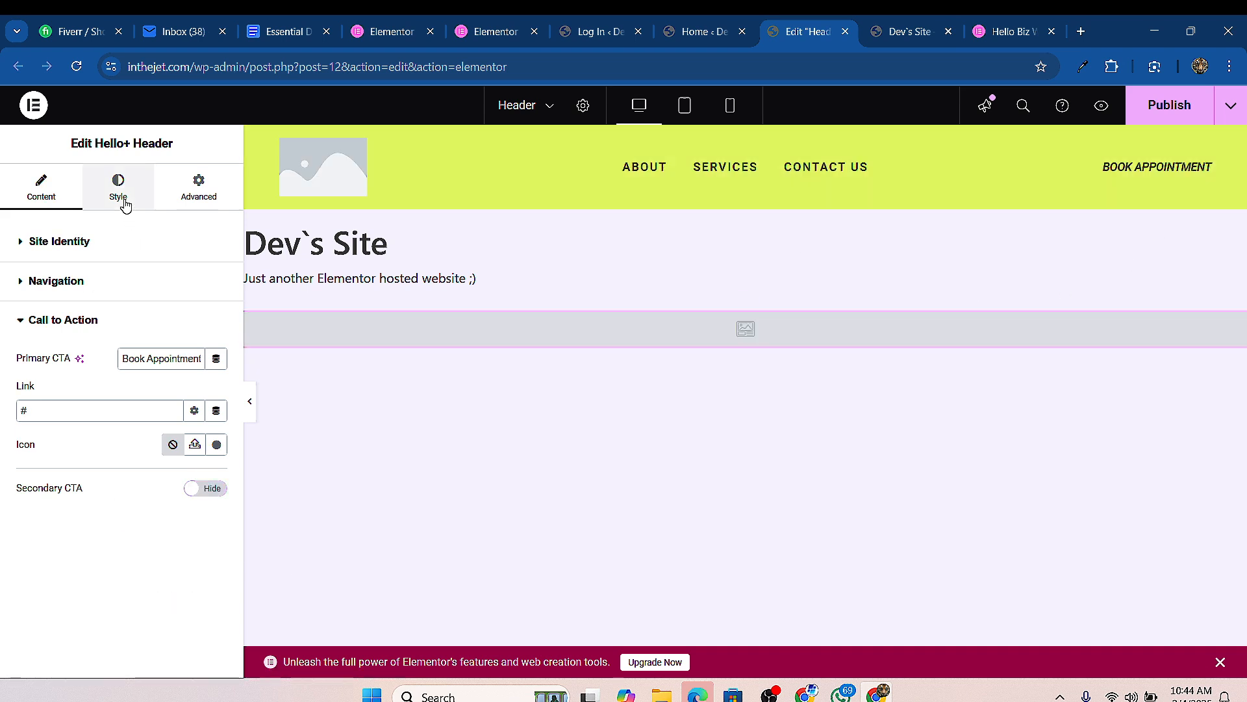
Step: Review the header's site identity and navigation styles, switching the responsive menu divider on and back off
{"action": "left_click", "coordinate": [121, 195]}
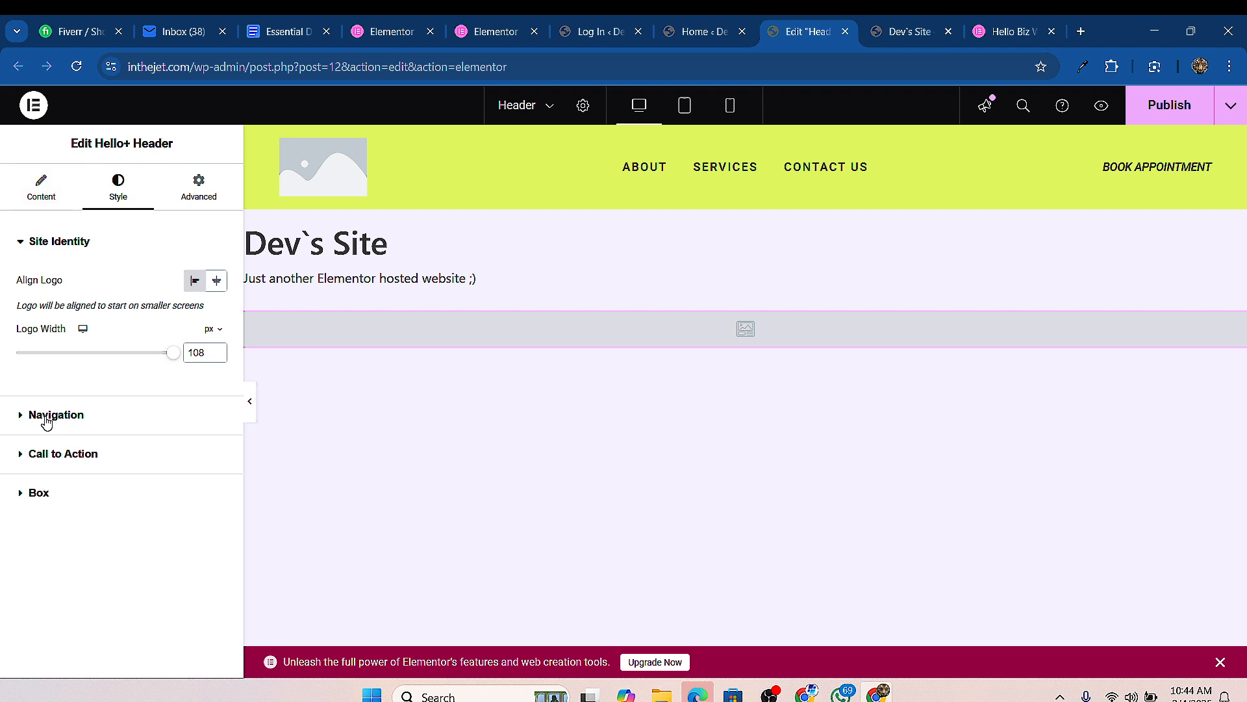
{"action": "left_click", "coordinate": [19, 421]}
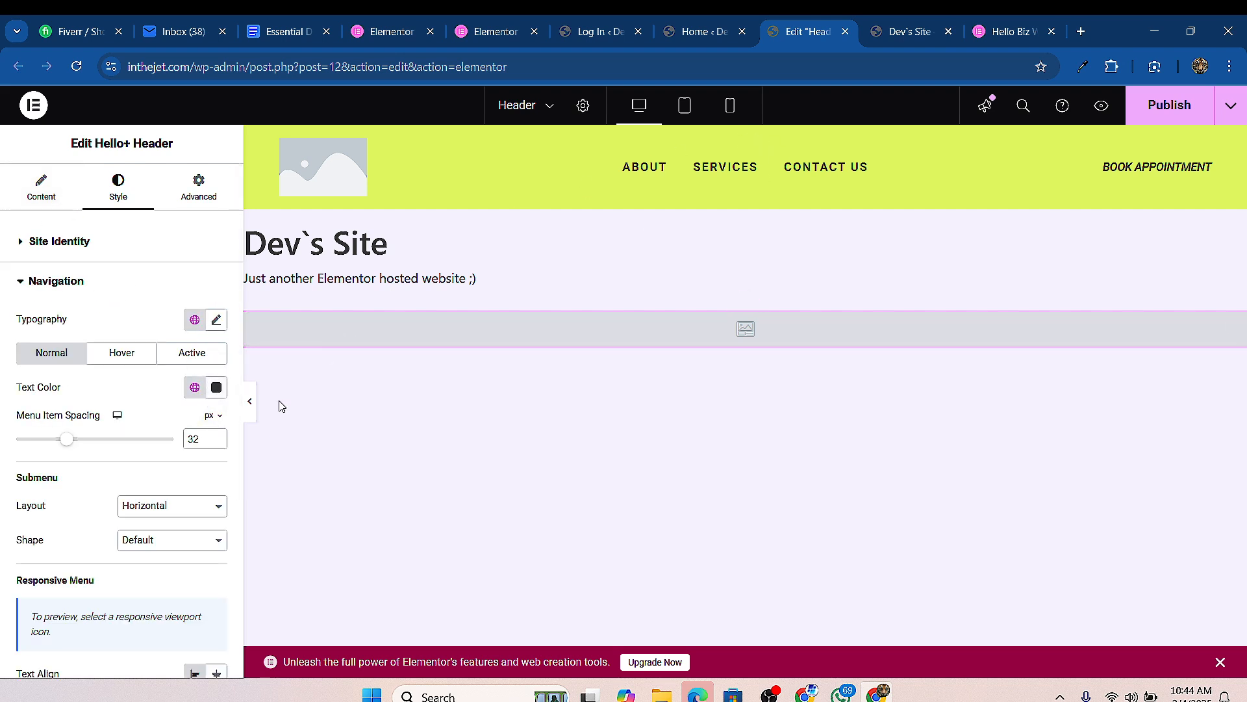
{"action": "scroll", "coordinate": [176, 490], "scroll_direction": "down", "scroll_amount": 4}
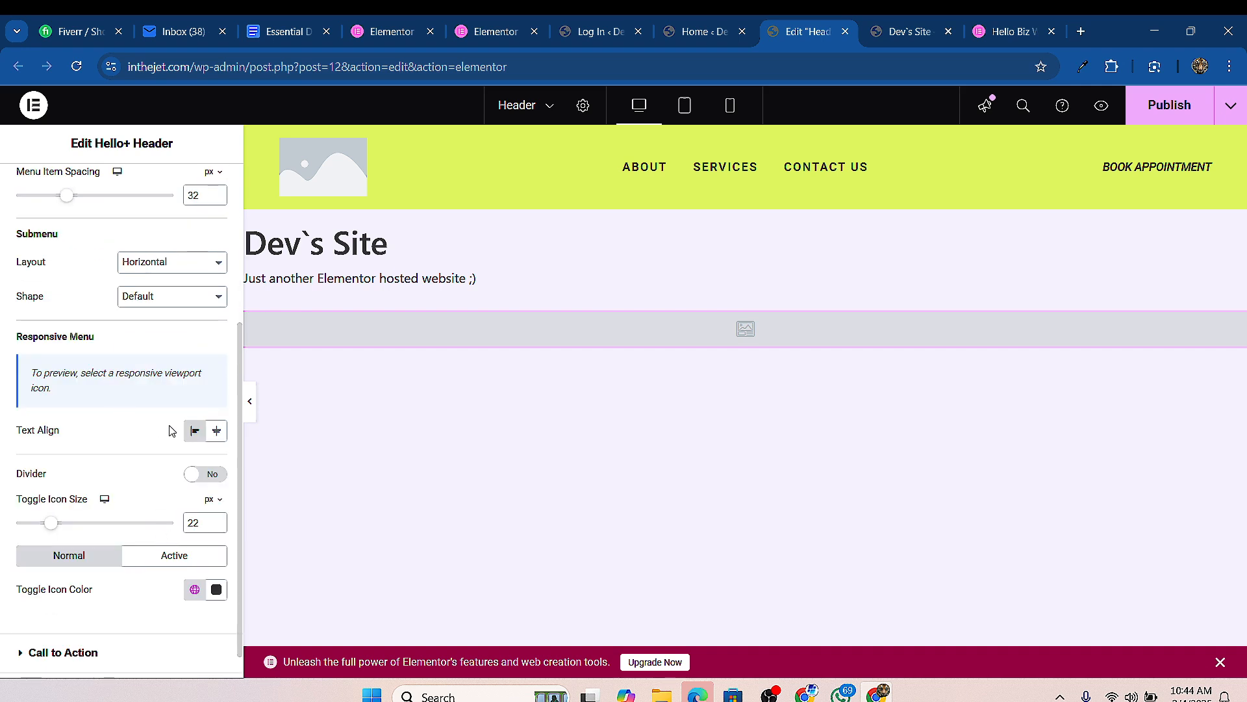
{"action": "left_click", "coordinate": [209, 473]}
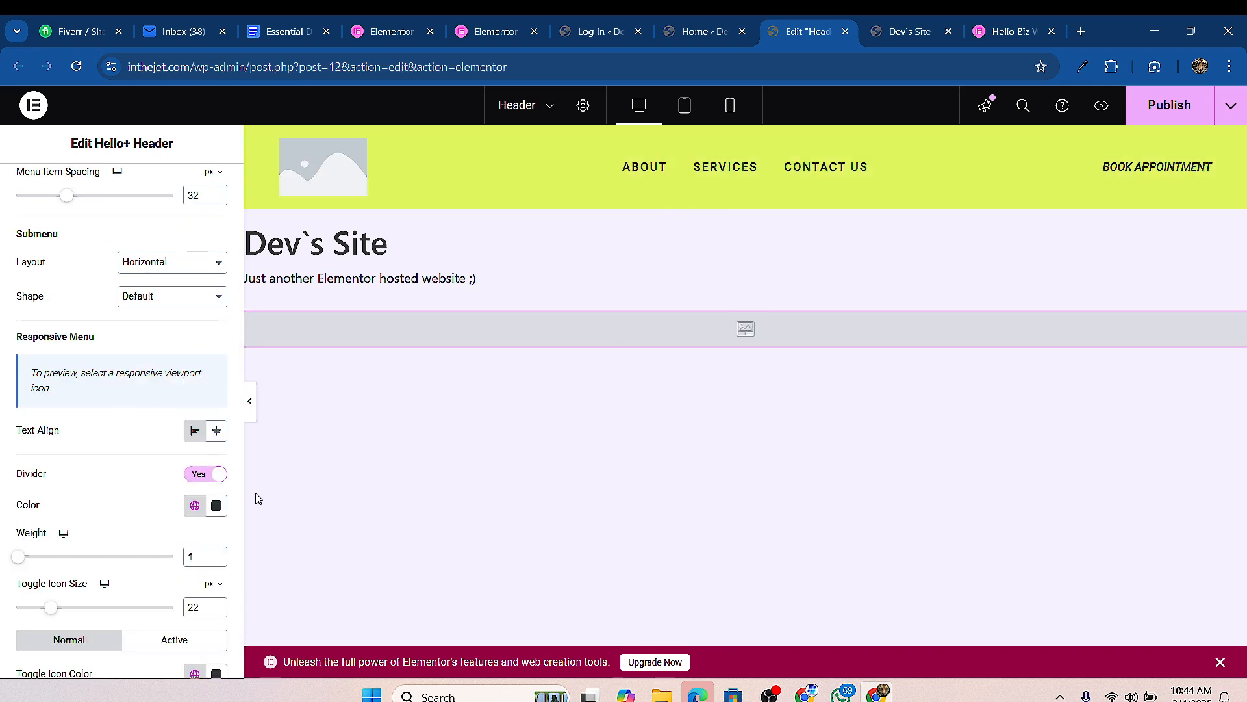
{"action": "left_click", "coordinate": [206, 476]}
{"action": "scroll", "coordinate": [98, 432], "scroll_direction": "down", "scroll_amount": 1}
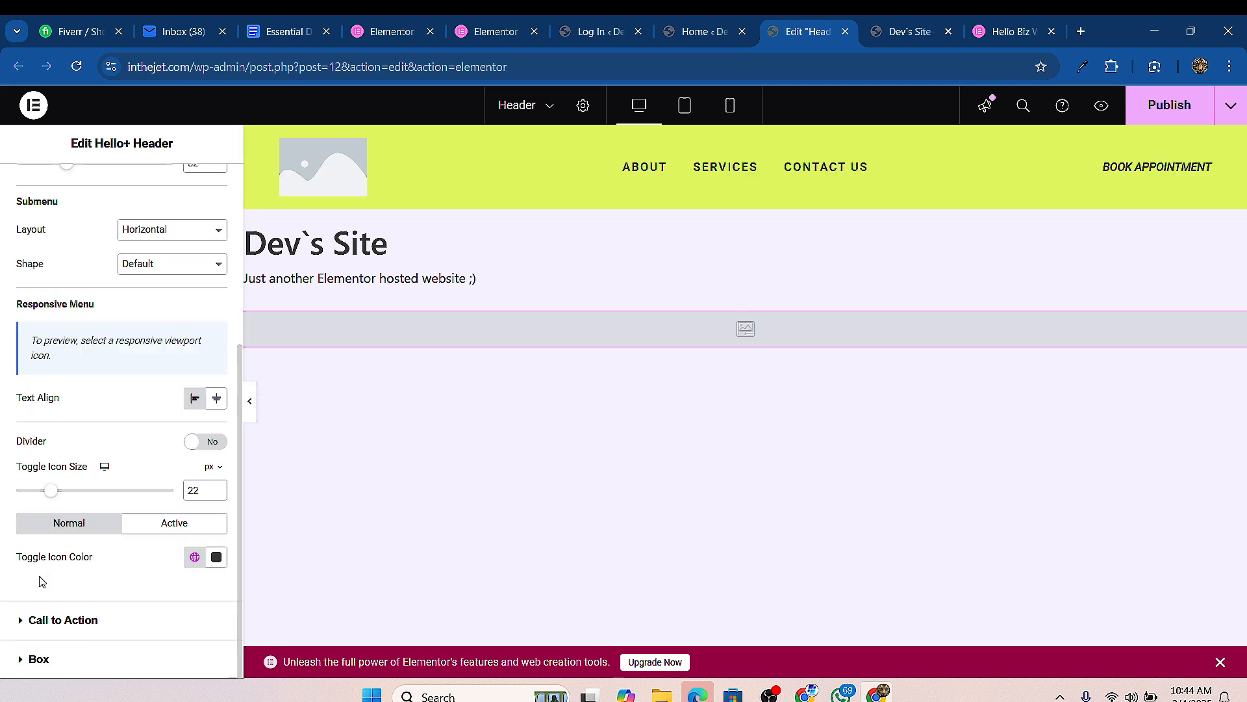
Step: Change the header box's background color to the darker lime green #ABCB01
{"action": "left_click", "coordinate": [26, 659]}
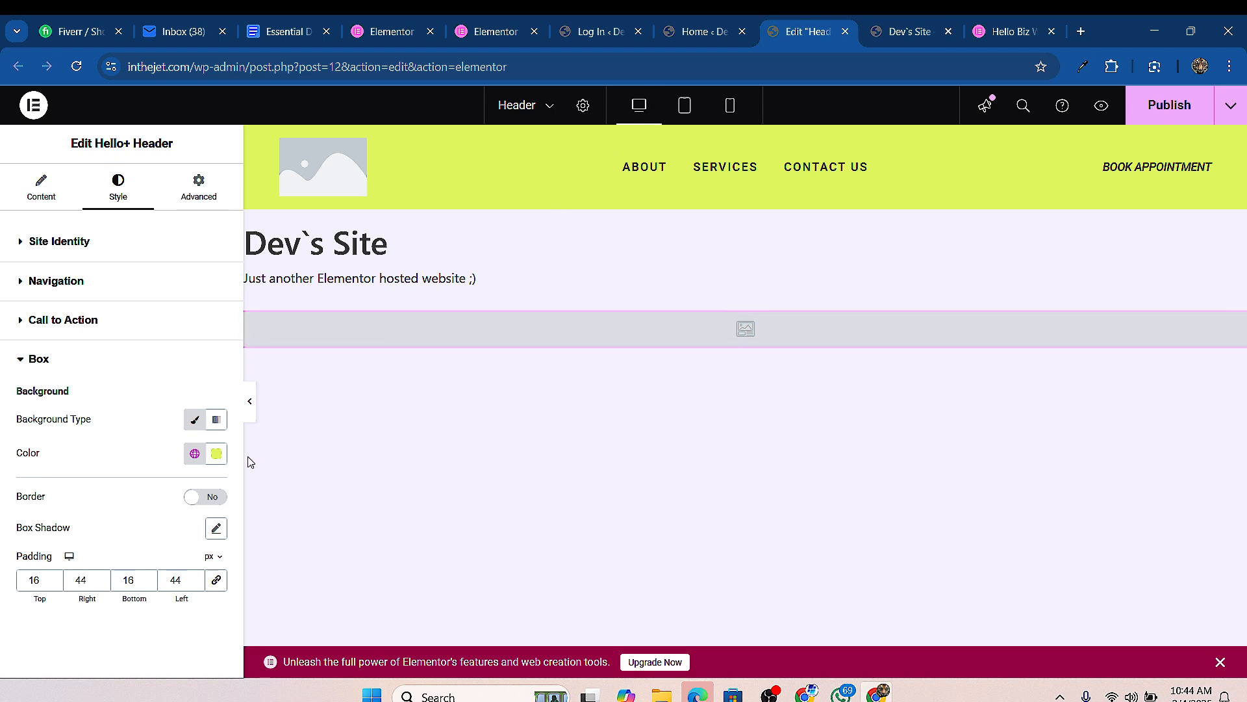
{"action": "left_click", "coordinate": [216, 453]}
{"action": "left_click", "coordinate": [299, 278]}
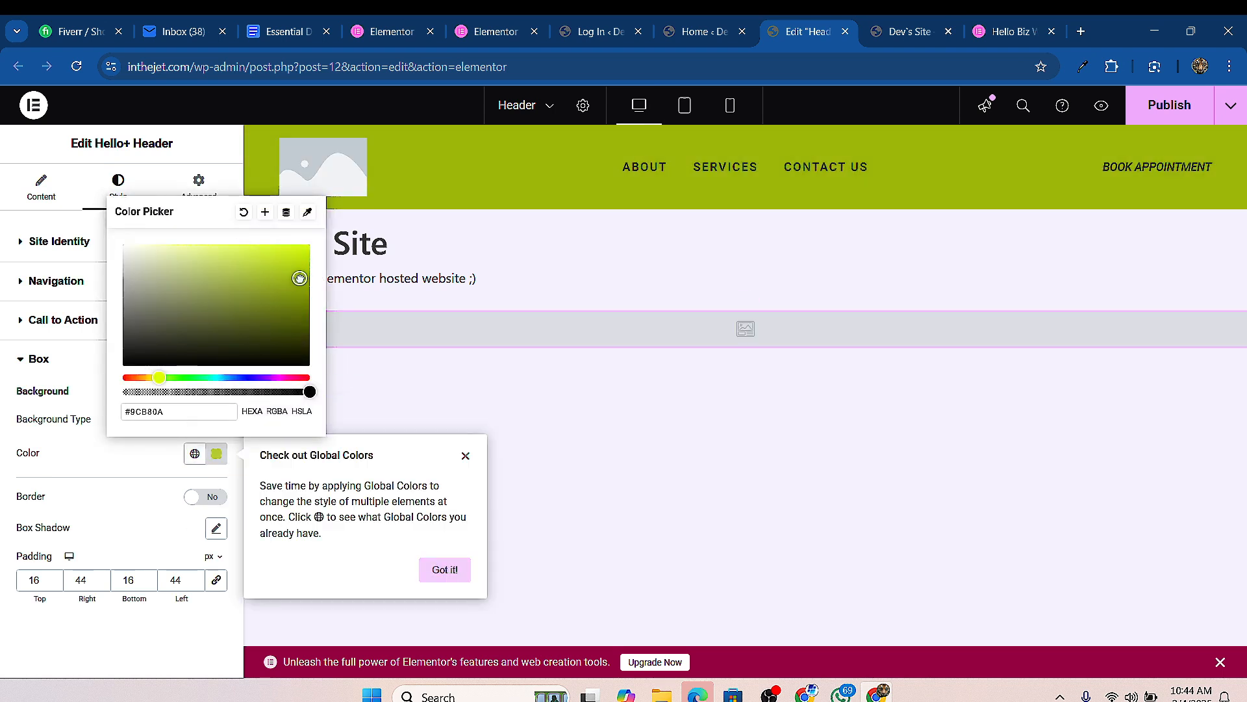
{"action": "left_click_drag", "start_coordinate": [299, 278], "coordinate": [308, 271]}
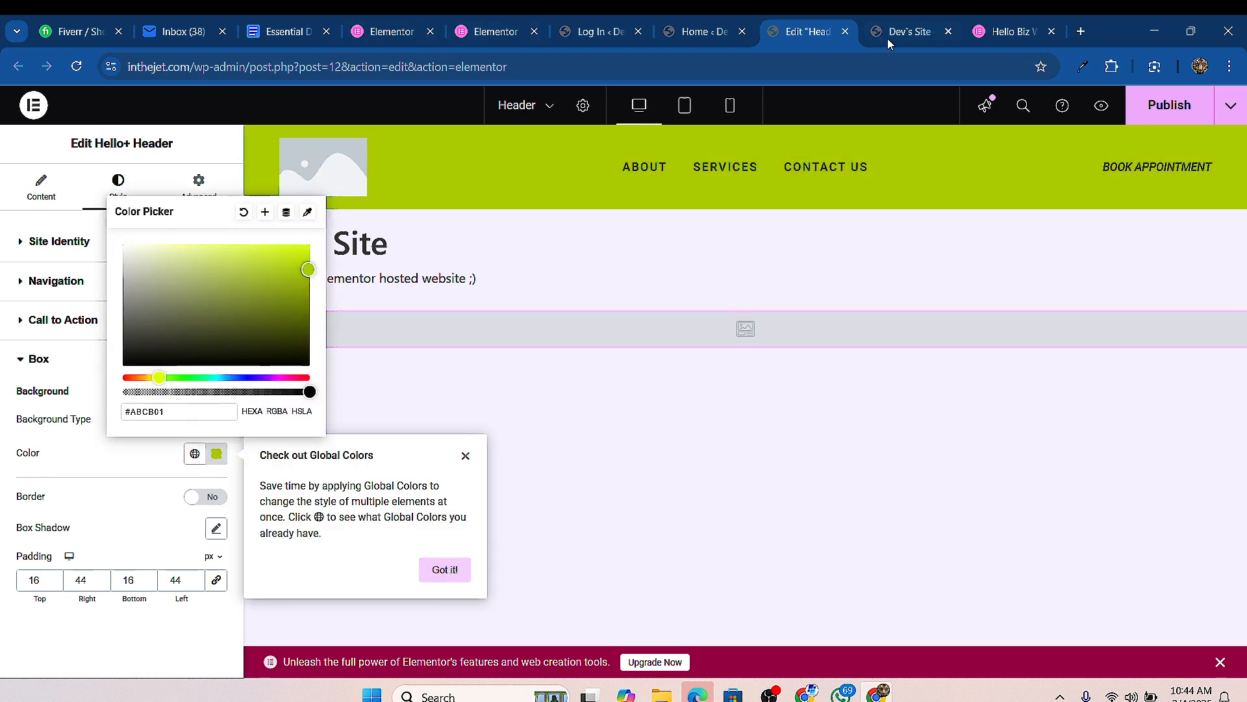
Step: Close the Header editor without saving its changes and open the Footer site part's customization in a new tab
{"action": "left_click", "coordinate": [847, 31]}
{"action": "left_click", "coordinate": [692, 168]}
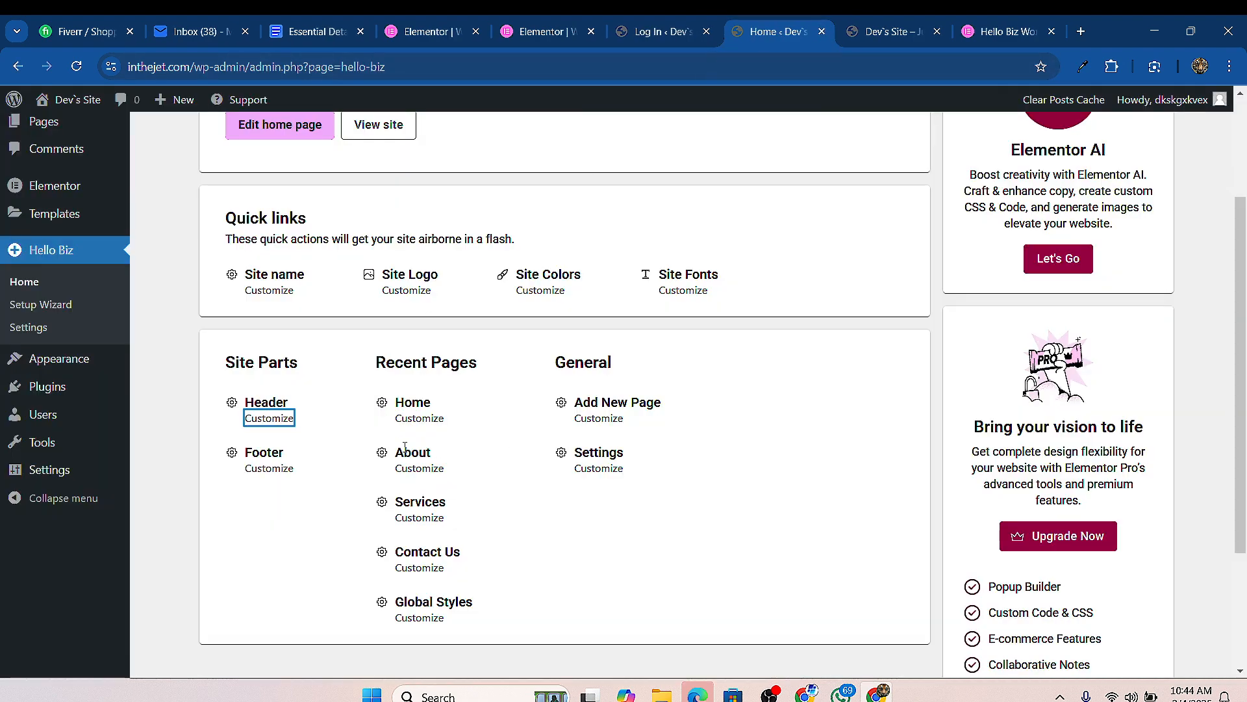
{"action": "right_click", "coordinate": [269, 471]}
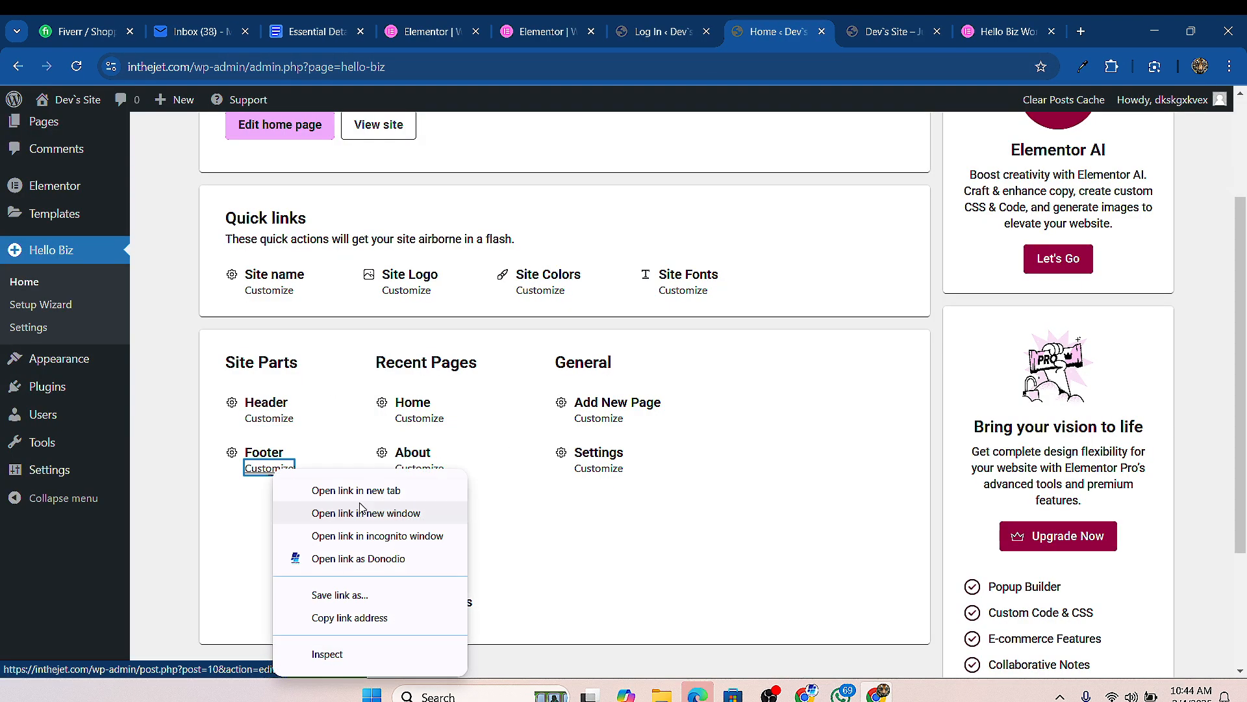
{"action": "left_click", "coordinate": [315, 486]}
Step: View the footer at the end of the live site's home page
{"action": "left_click", "coordinate": [903, 31]}
{"action": "scroll", "coordinate": [1066, 501], "scroll_direction": "down", "scroll_amount": 10}
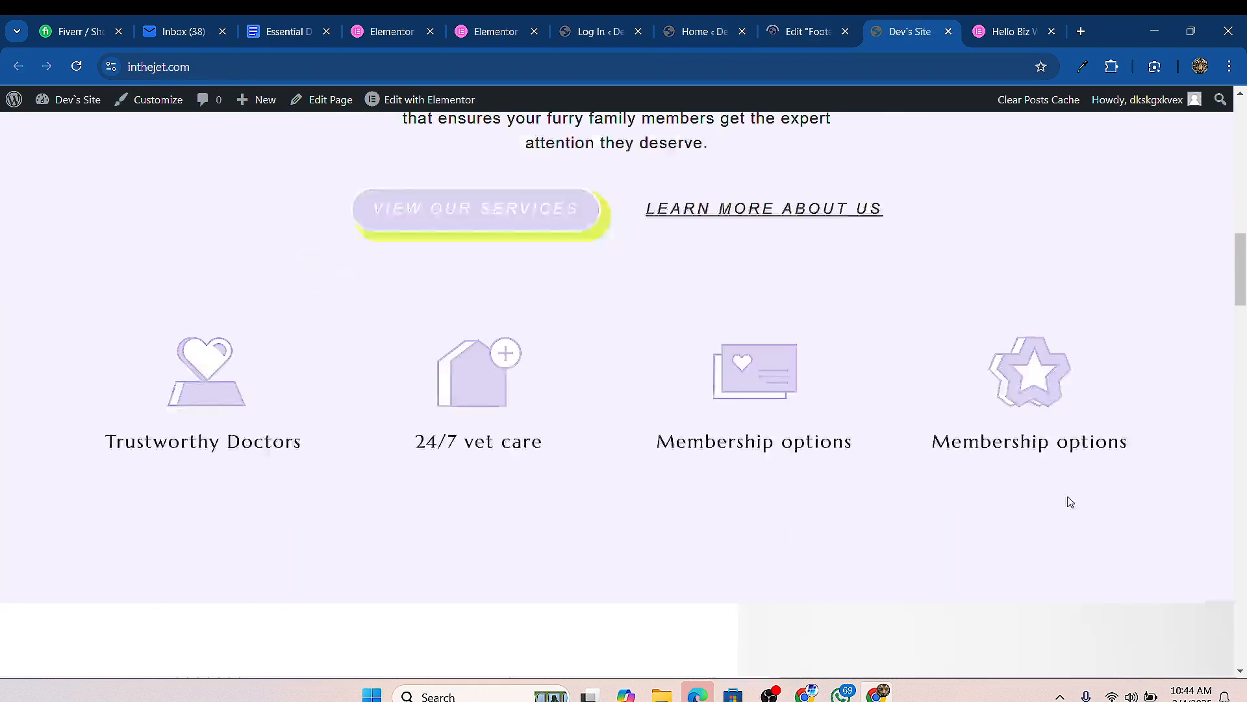
{"action": "scroll", "coordinate": [1118, 440], "scroll_direction": "down", "scroll_amount": 8}
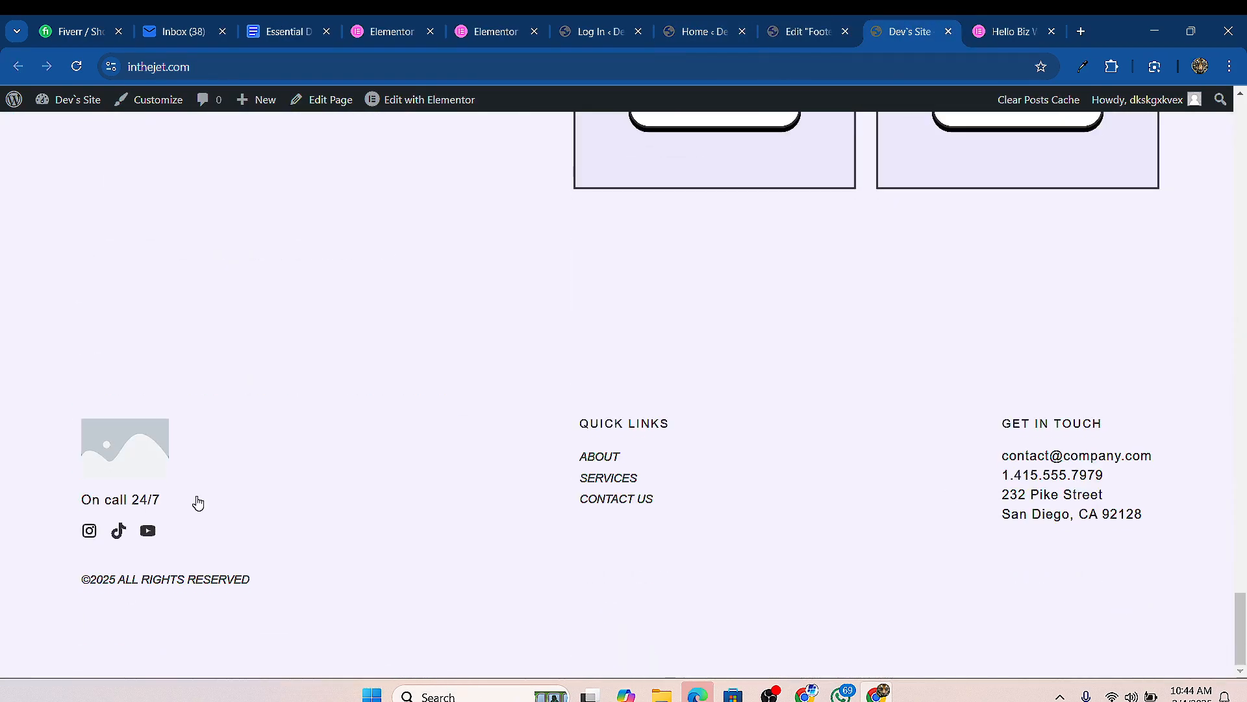
Step: In the Footer editor, set the footer box's background color to gray #BDBDBD
{"action": "left_click", "coordinate": [827, 22]}
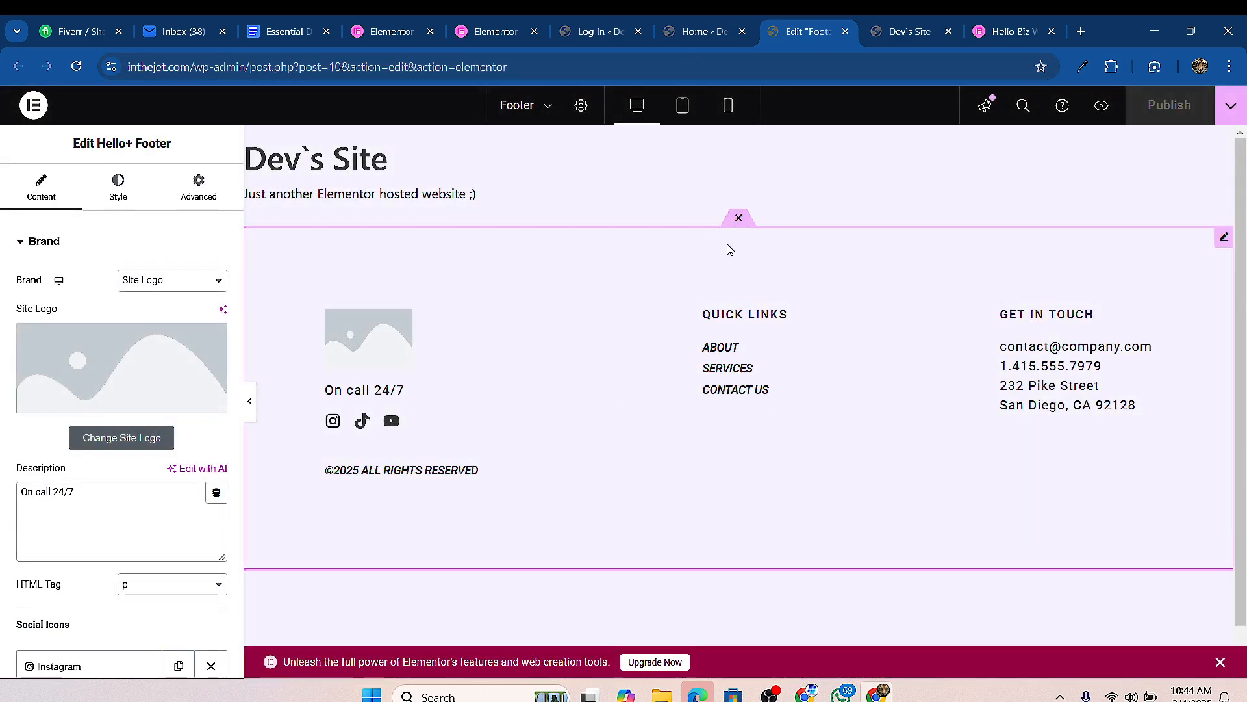
{"action": "scroll", "coordinate": [652, 338], "scroll_direction": "down", "scroll_amount": 1}
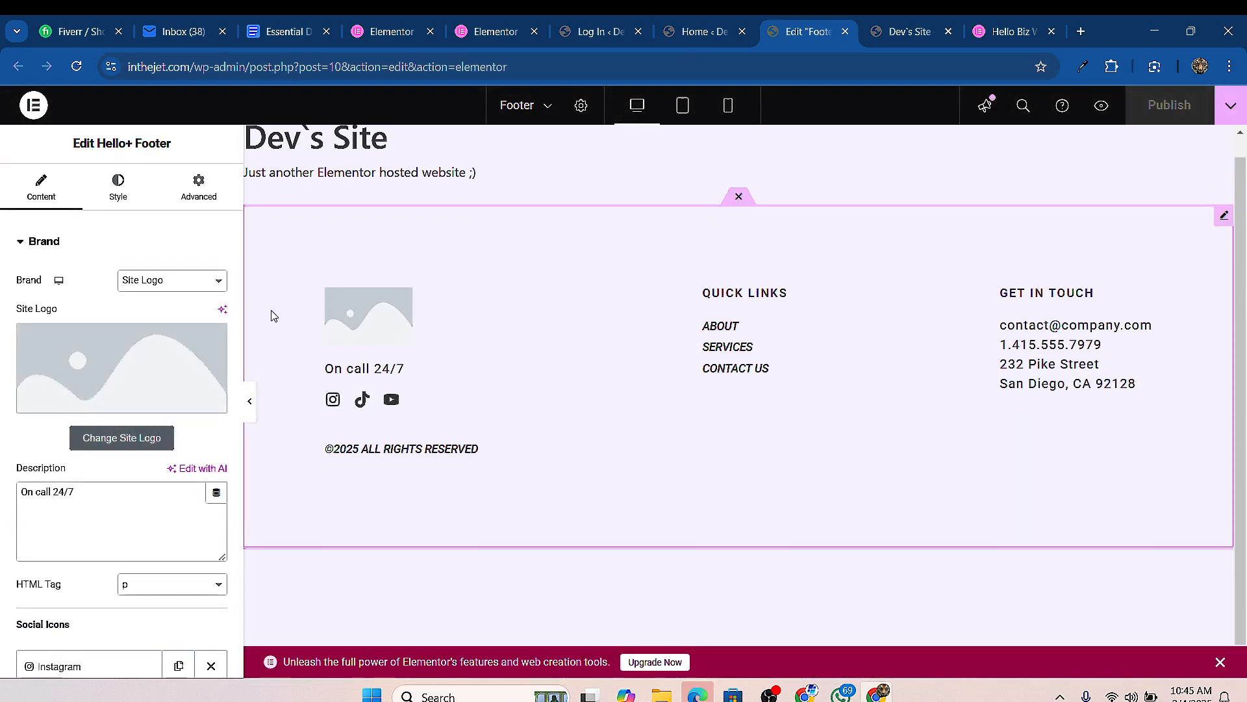
{"action": "left_click", "coordinate": [113, 195]}
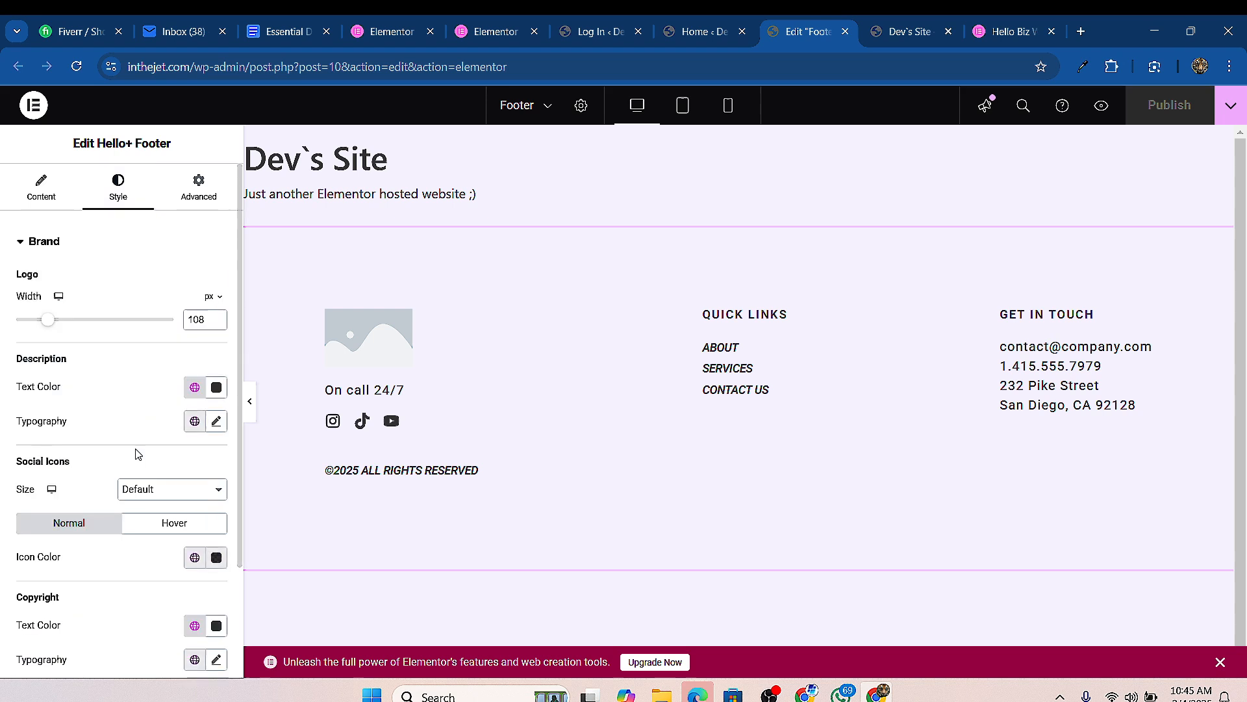
{"action": "scroll", "coordinate": [146, 557], "scroll_direction": "down", "scroll_amount": 2}
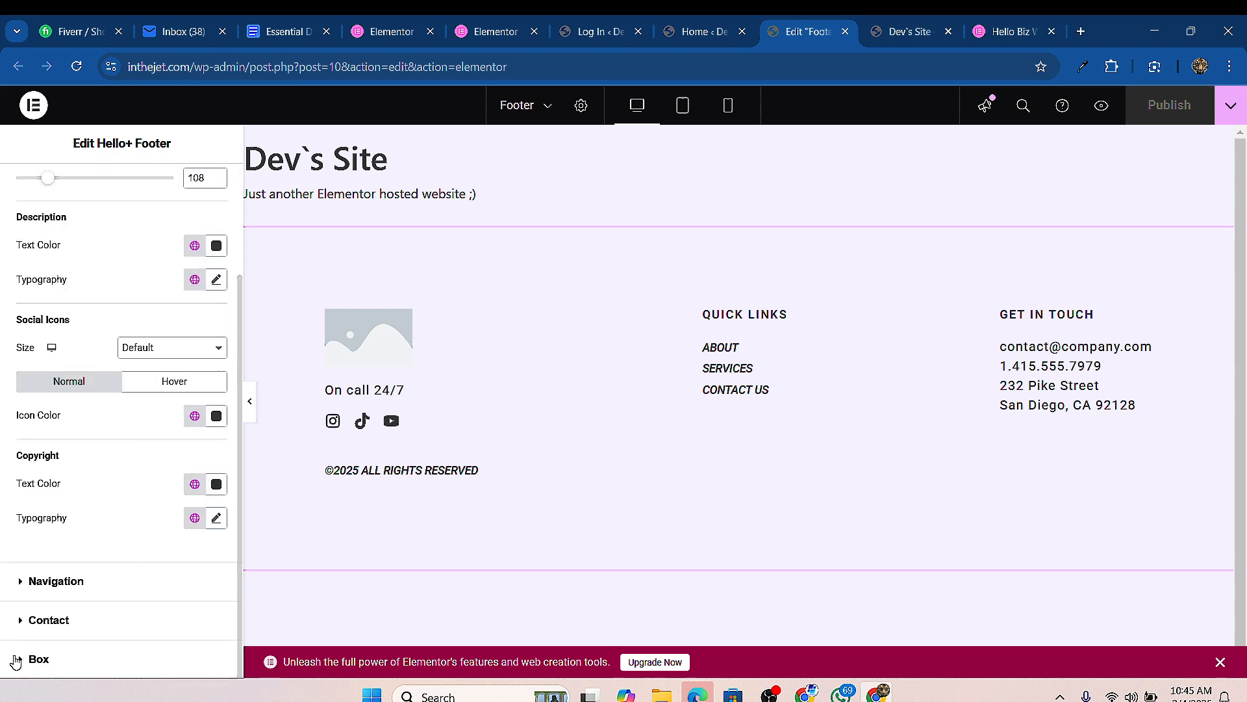
{"action": "left_click", "coordinate": [17, 659]}
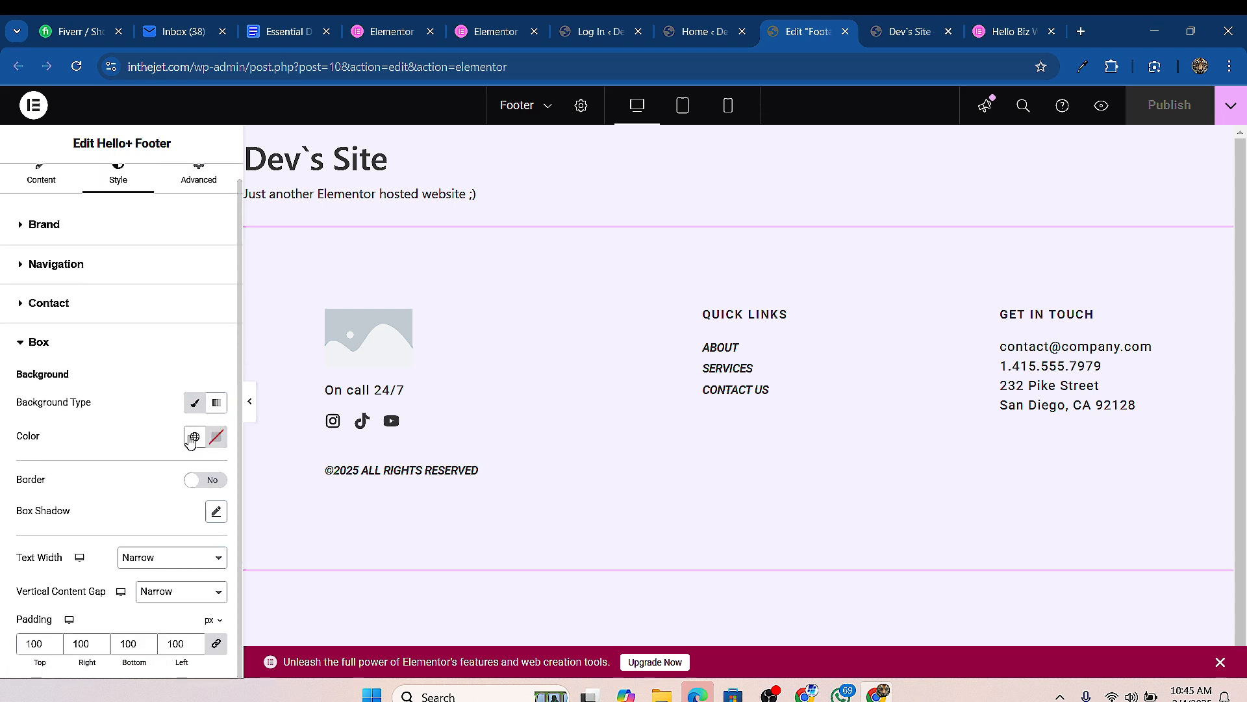
{"action": "left_click", "coordinate": [215, 441]}
{"action": "mouse_move", "coordinate": [200, 325]}
{"action": "left_mouse_down"}
{"action": "mouse_move", "coordinate": [125, 294]}
{"action": "mouse_move", "coordinate": [123, 246]}
{"action": "mouse_move", "coordinate": [124, 259]}
{"action": "left_mouse_up"}
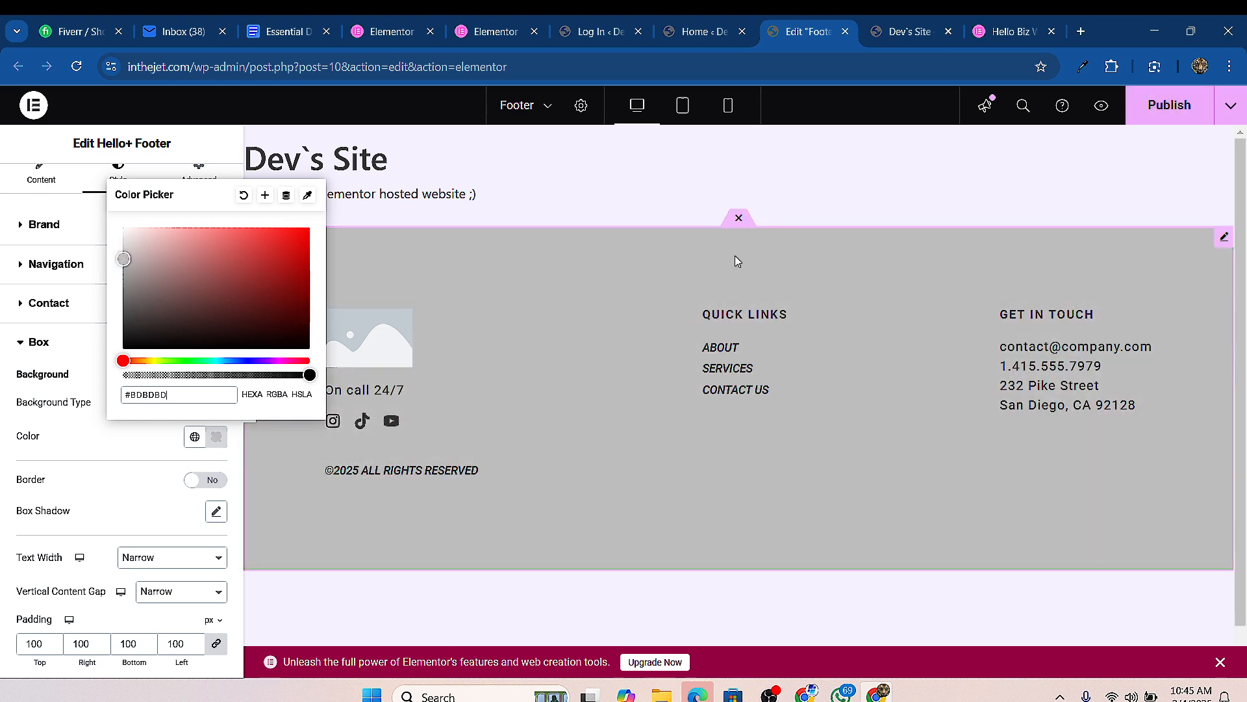
Step: Check the footer's contact styles and add a new item to its social icons
{"action": "left_click", "coordinate": [49, 303]}
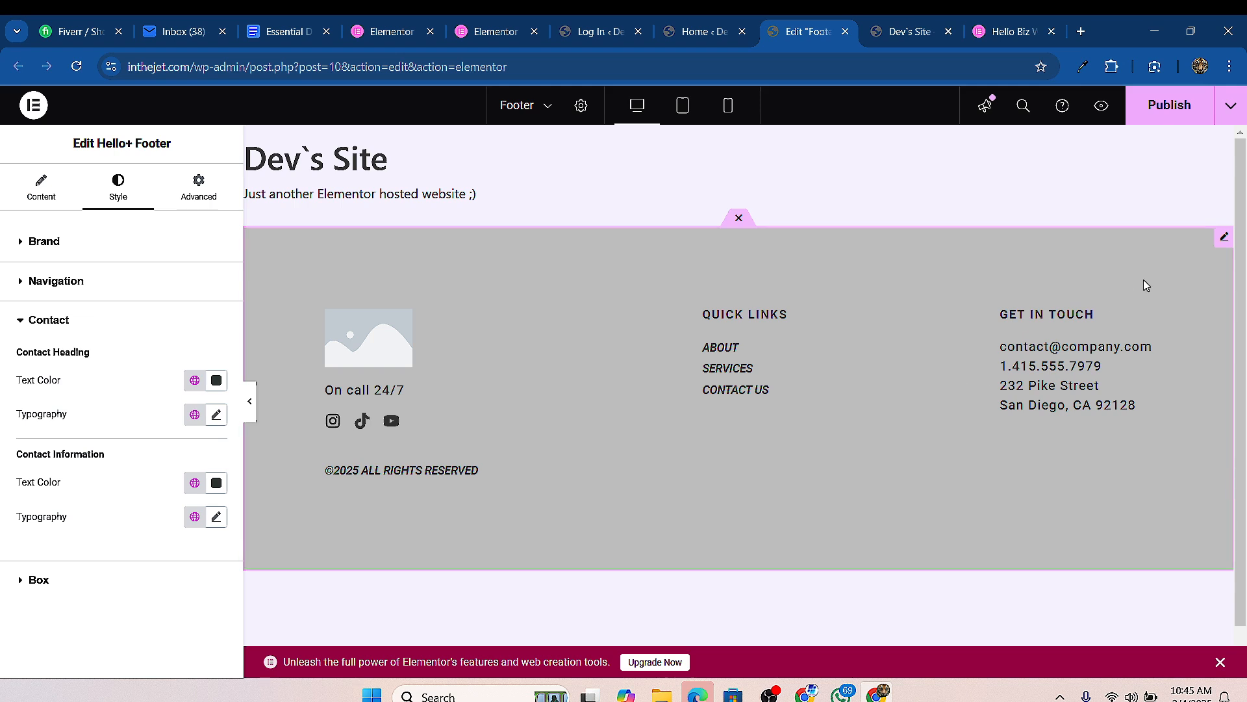
{"action": "left_click", "coordinate": [73, 193]}
{"action": "scroll", "coordinate": [154, 504], "scroll_direction": "down", "scroll_amount": 5}
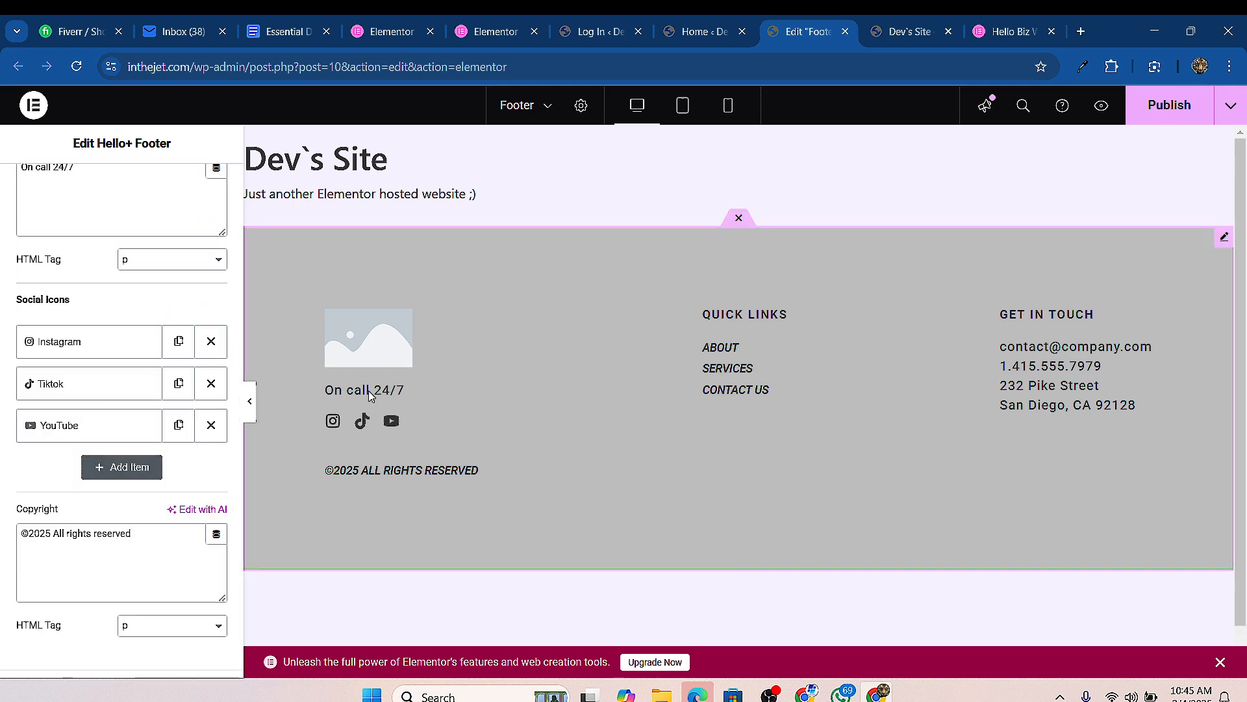
{"action": "left_click", "coordinate": [102, 465]}
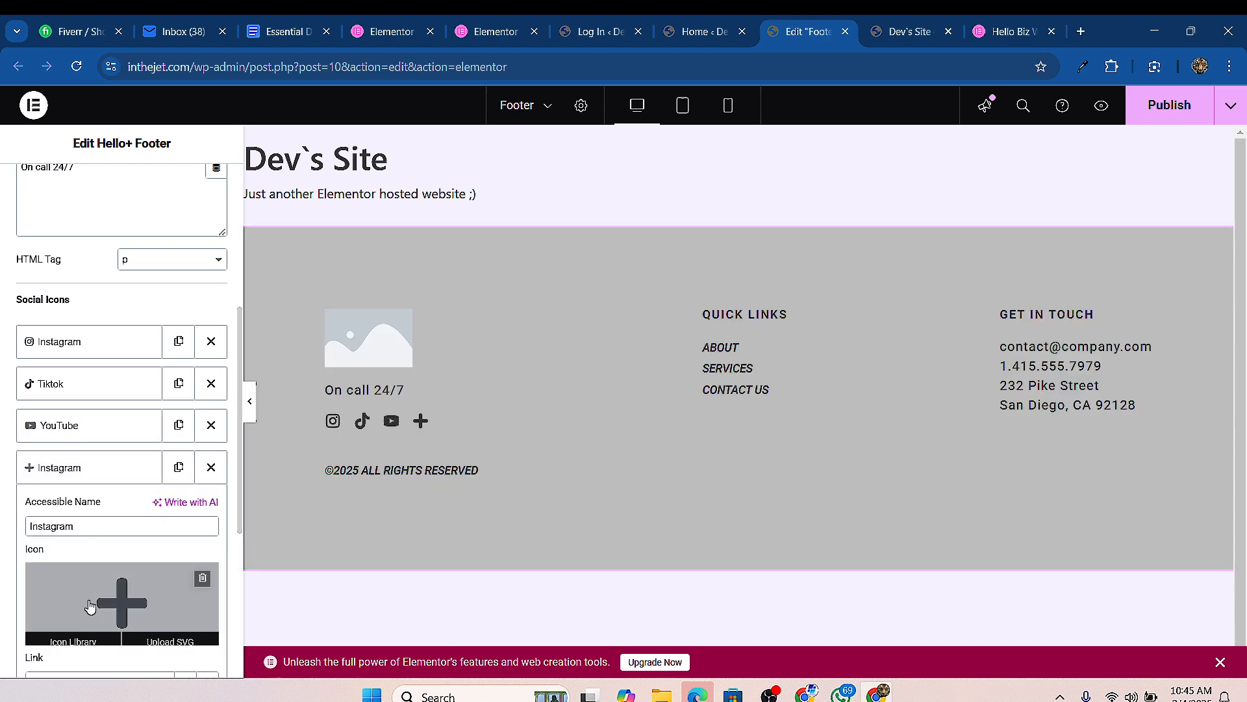
Step: Search the icon library for "instagra" and insert the Instagram icon for the new social item
{"action": "left_click", "coordinate": [118, 601]}
{"action": "left_click", "coordinate": [492, 167]}
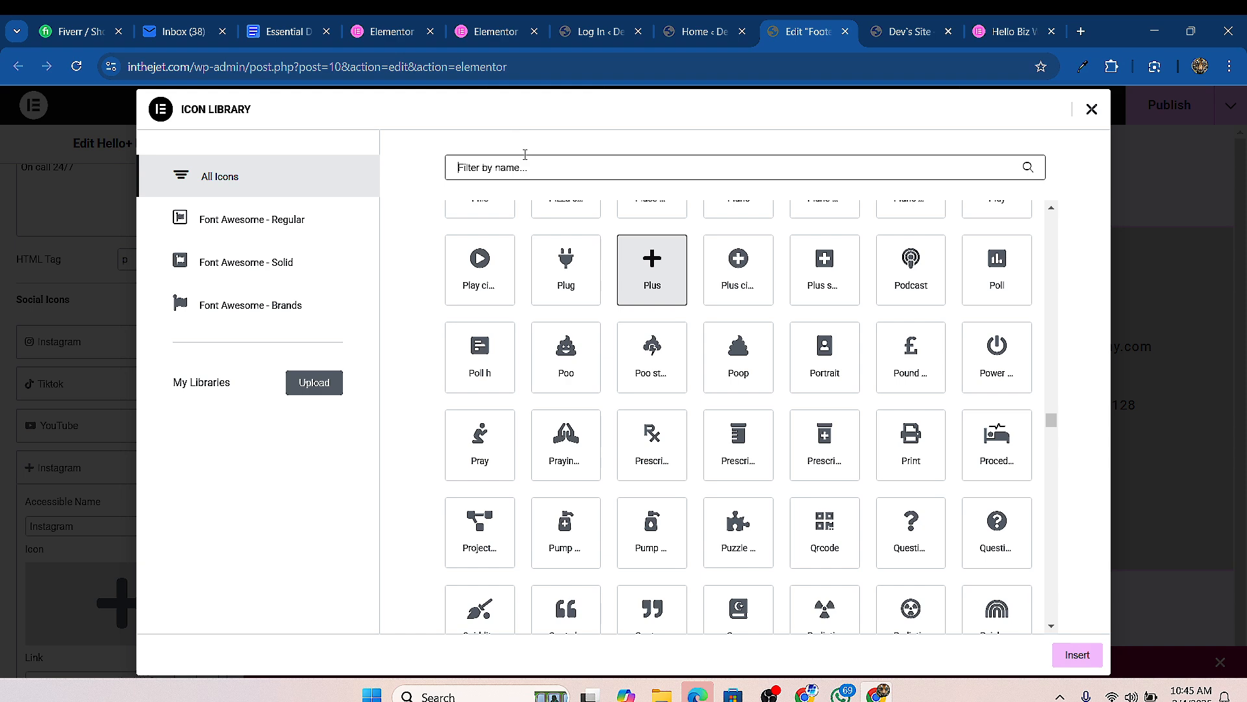
{"action": "type", "text": "instagra"}
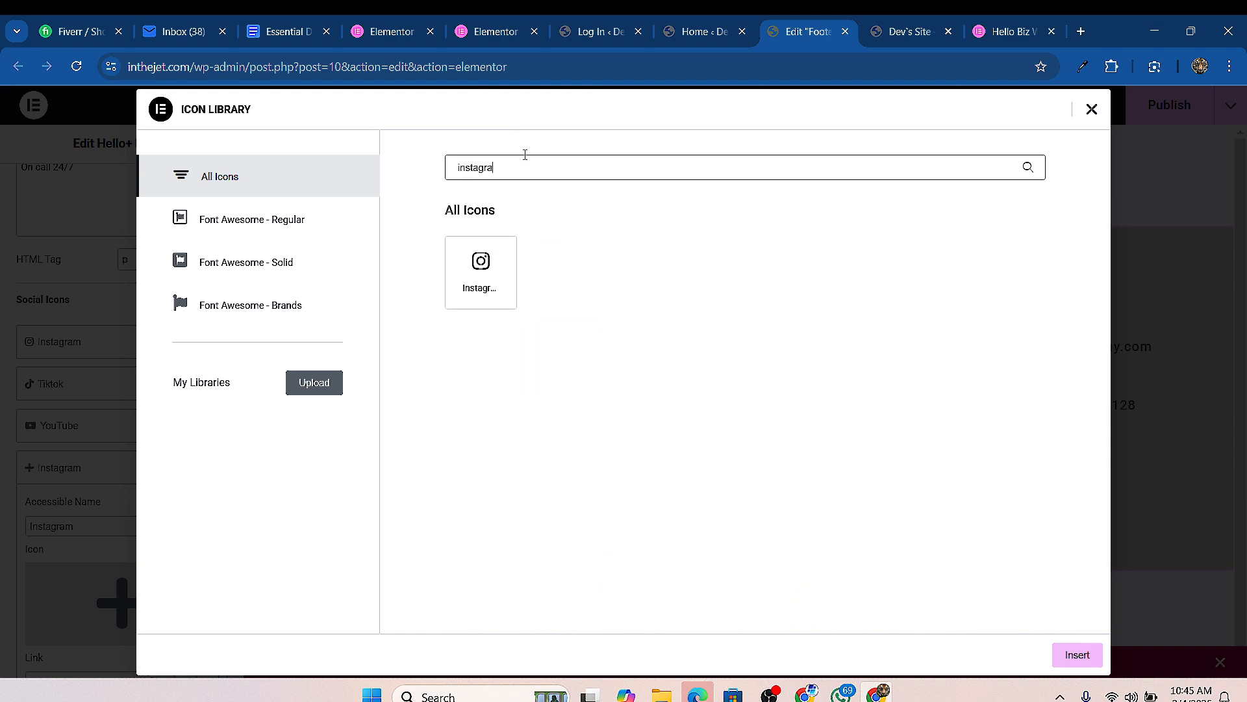
{"action": "left_click", "coordinate": [460, 271]}
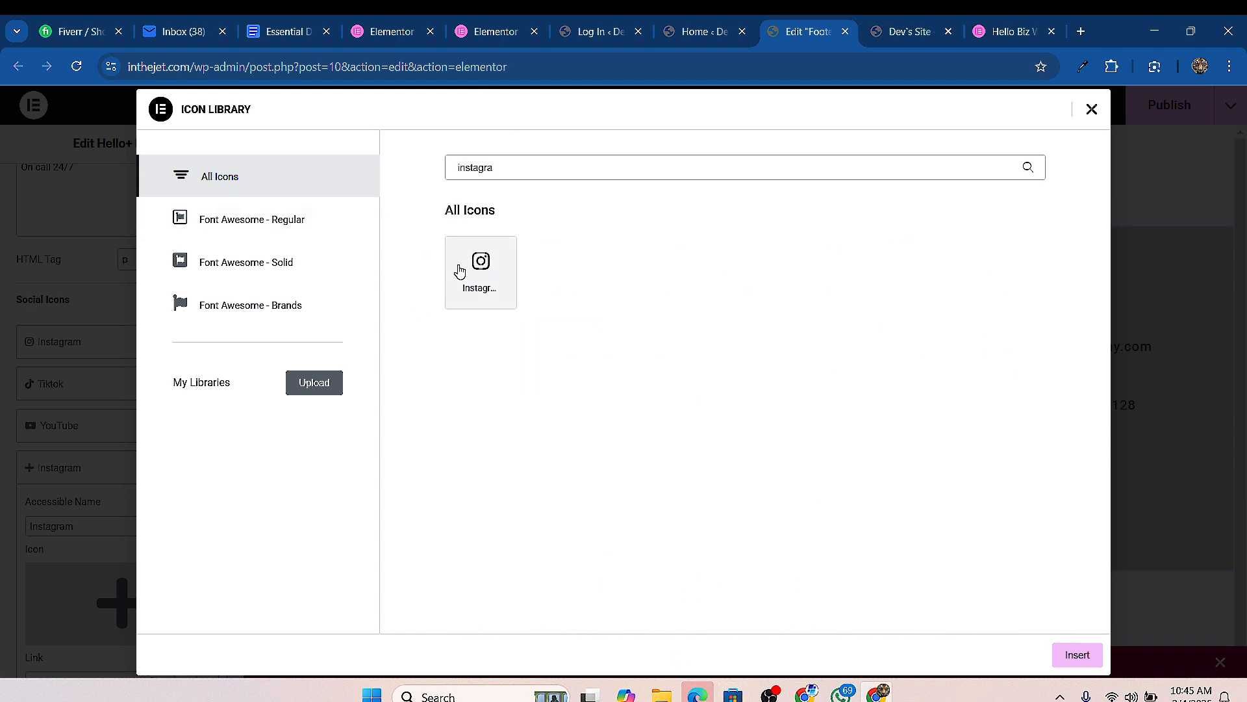
{"action": "left_click", "coordinate": [1078, 656]}
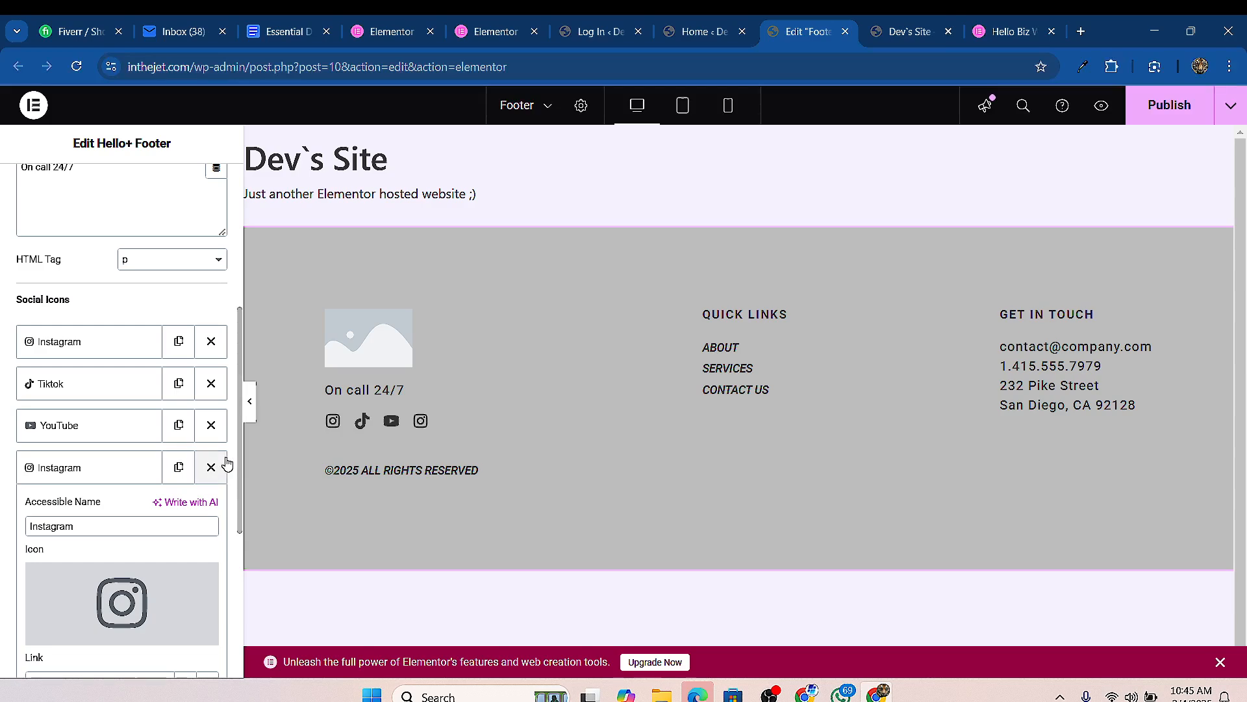
Step: Review the footer's social icon, copyright and navigation settings, choosing Primary Menu as the navigation menu
{"action": "scroll", "coordinate": [78, 455], "scroll_direction": "down", "scroll_amount": 2}
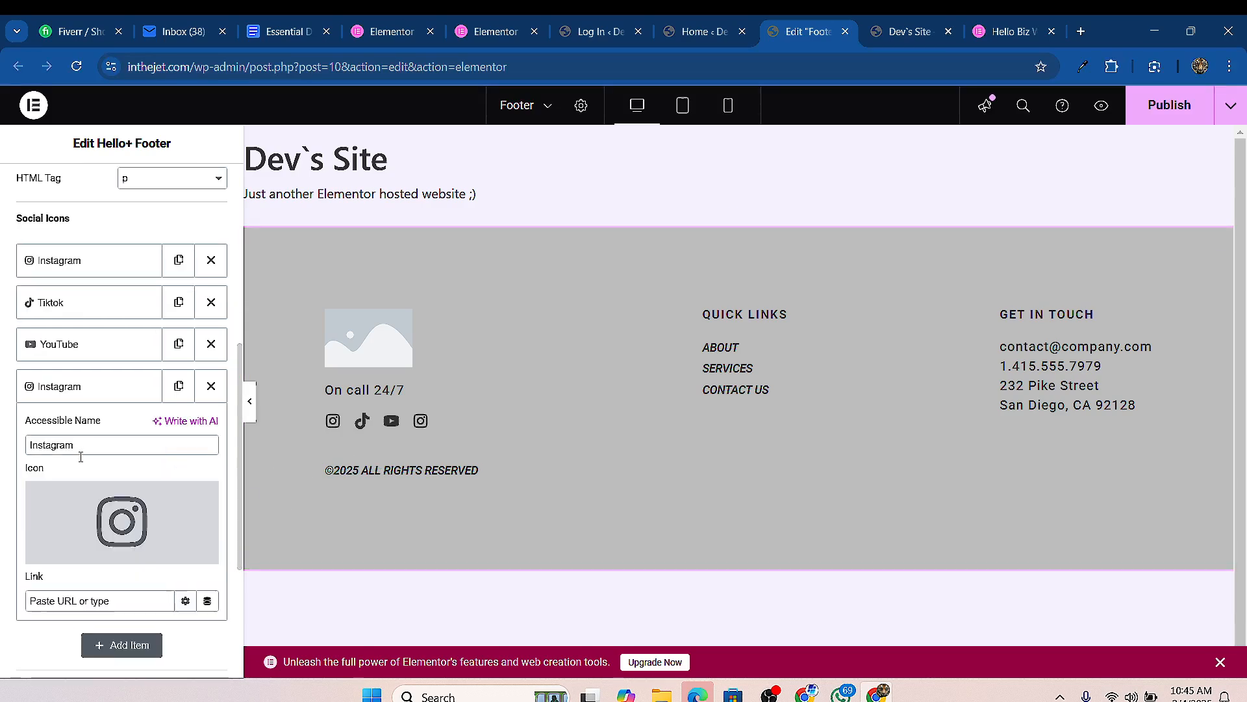
{"action": "scroll", "coordinate": [117, 507], "scroll_direction": "down", "scroll_amount": 6}
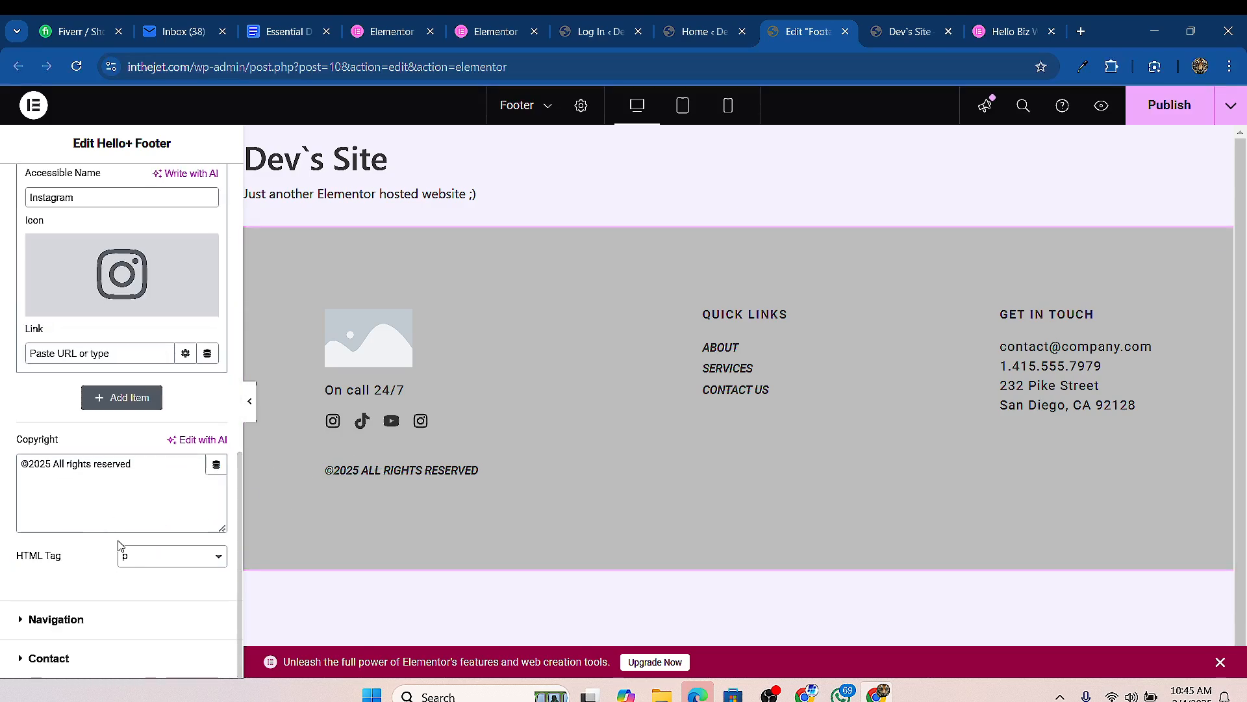
{"action": "scroll", "coordinate": [117, 545], "scroll_direction": "up", "scroll_amount": 2}
{"action": "scroll", "coordinate": [97, 572], "scroll_direction": "down", "scroll_amount": 2}
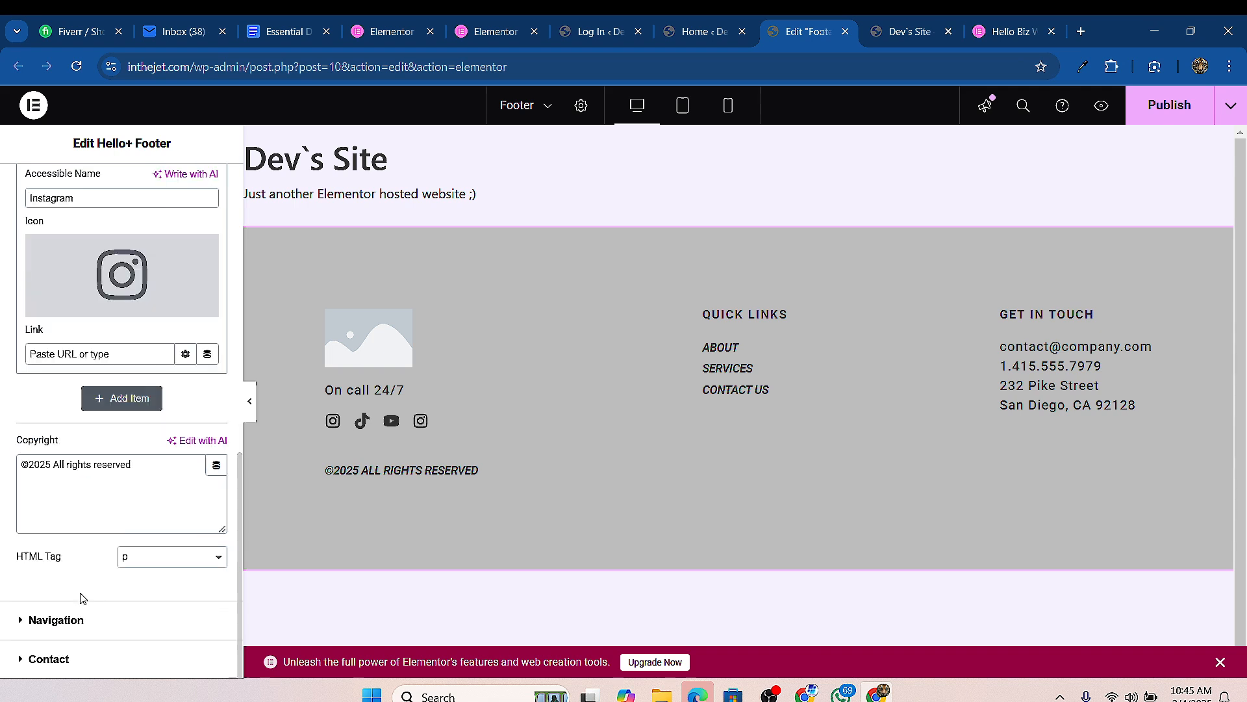
{"action": "scroll", "coordinate": [98, 552], "scroll_direction": "up", "scroll_amount": 2}
{"action": "scroll", "coordinate": [67, 520], "scroll_direction": "down", "scroll_amount": 2}
{"action": "left_click", "coordinate": [33, 624]}
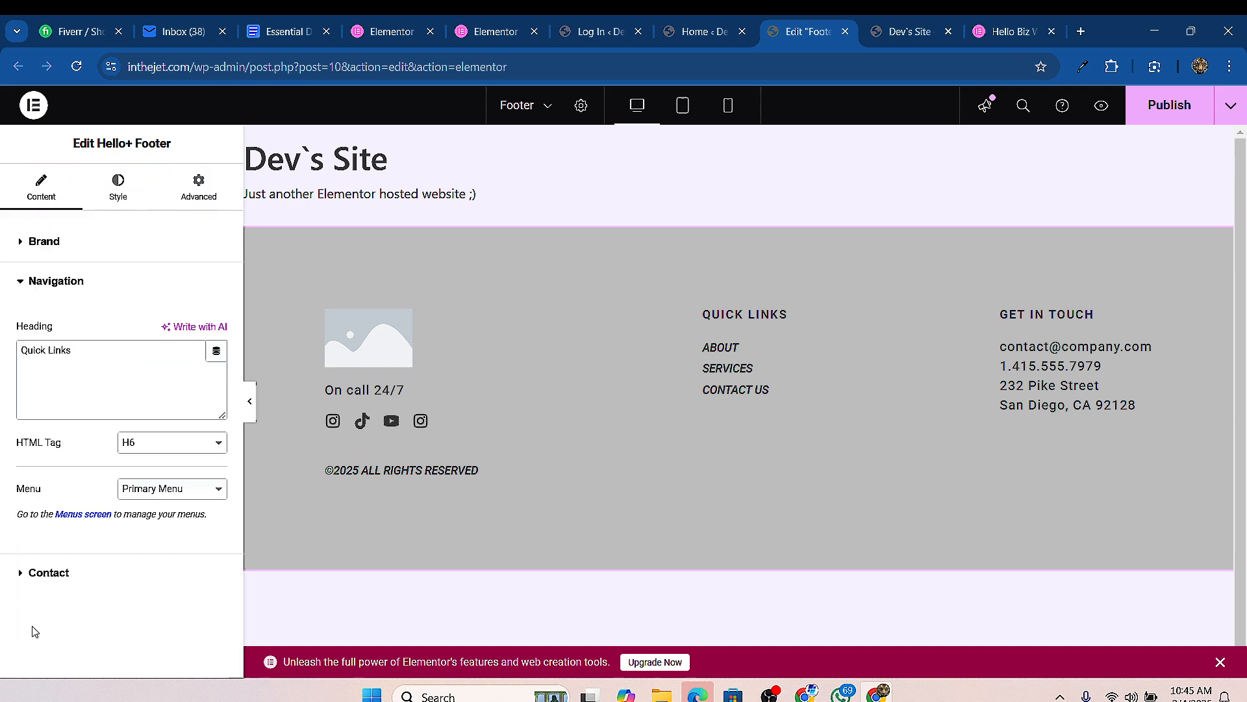
{"action": "left_click", "coordinate": [178, 491]}
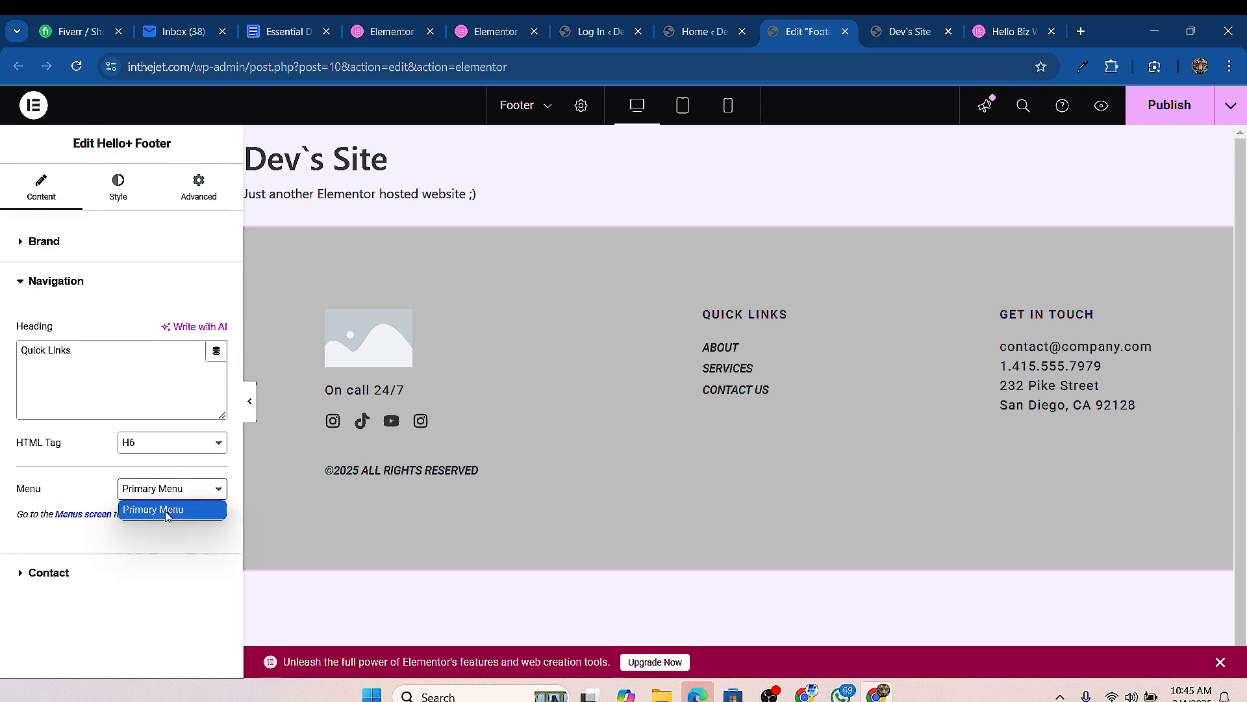
{"action": "left_click", "coordinate": [167, 511]}
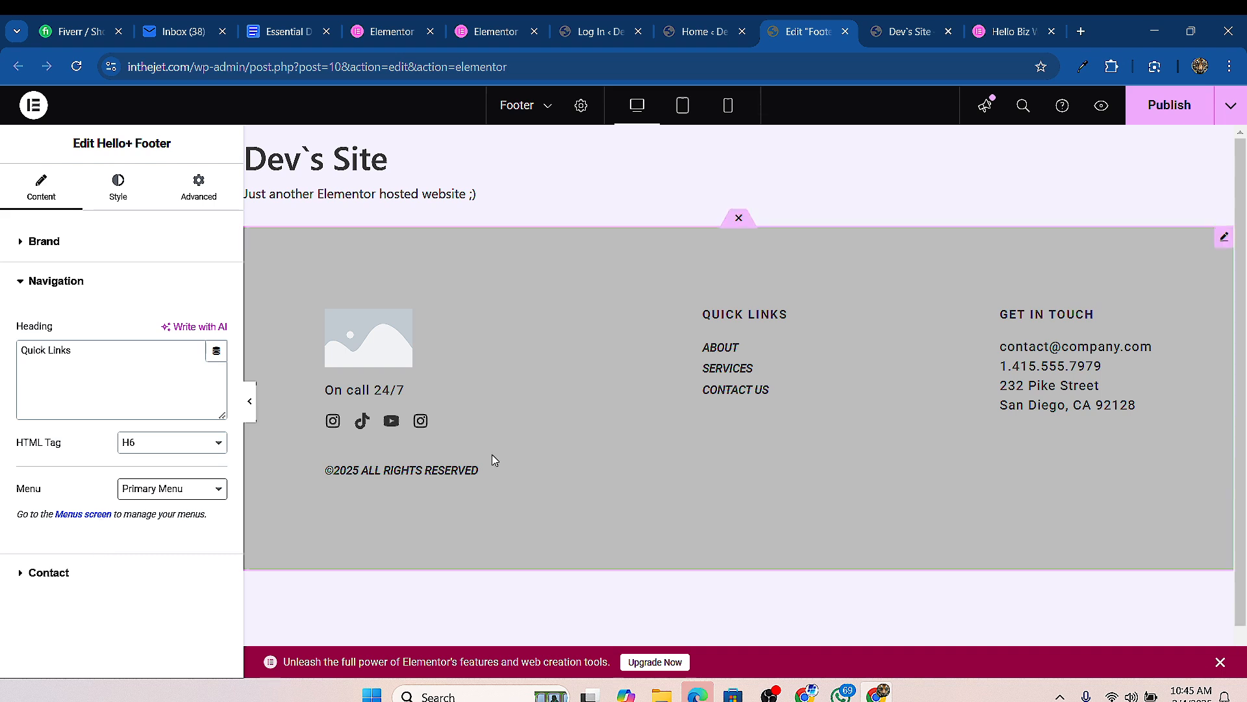
Step: Check the footer's contact heading and contact information, and leave the Footer editor without saving the changes
{"action": "left_click", "coordinate": [52, 585]}
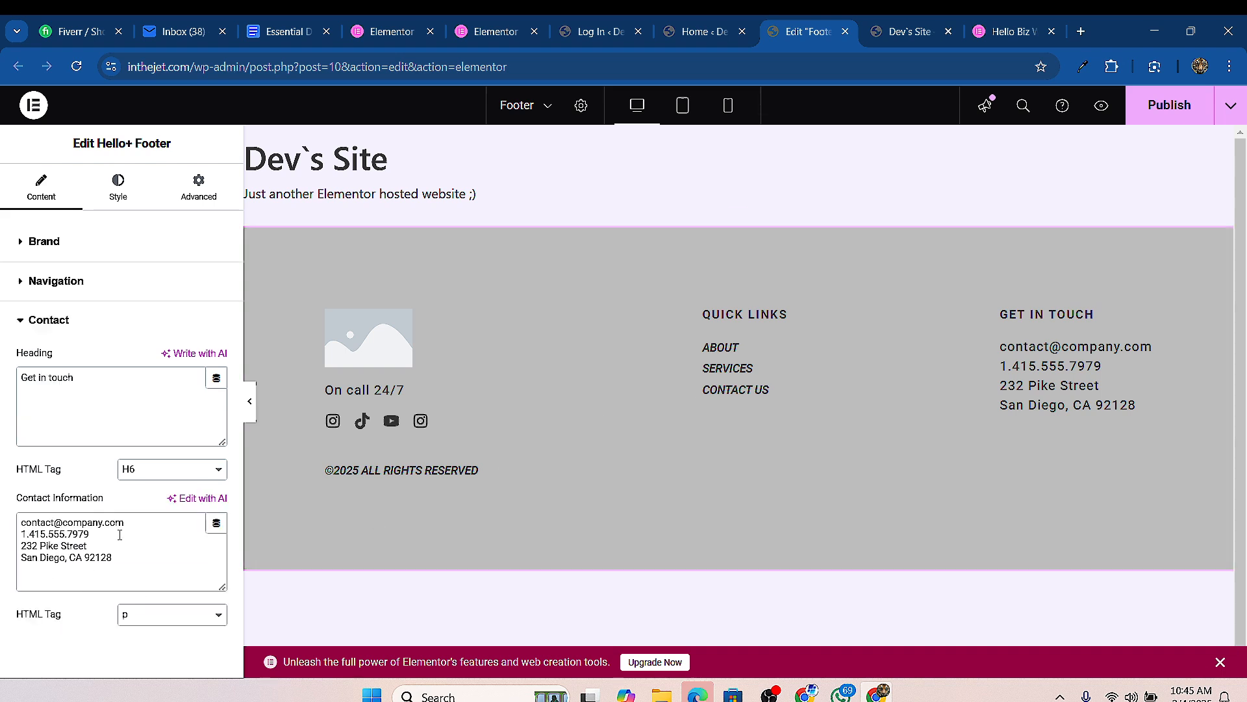
{"action": "left_click_drag", "start_coordinate": [112, 557], "coordinate": [25, 523]}
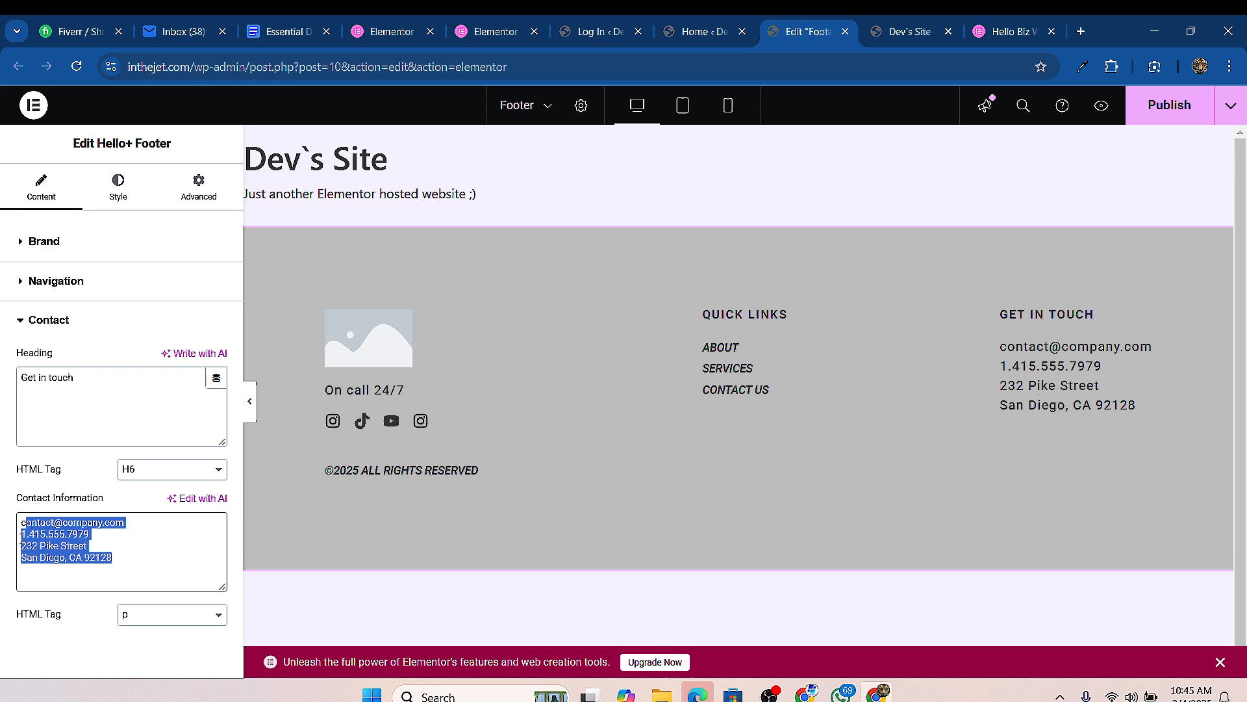
{"action": "left_click", "coordinate": [108, 558]}
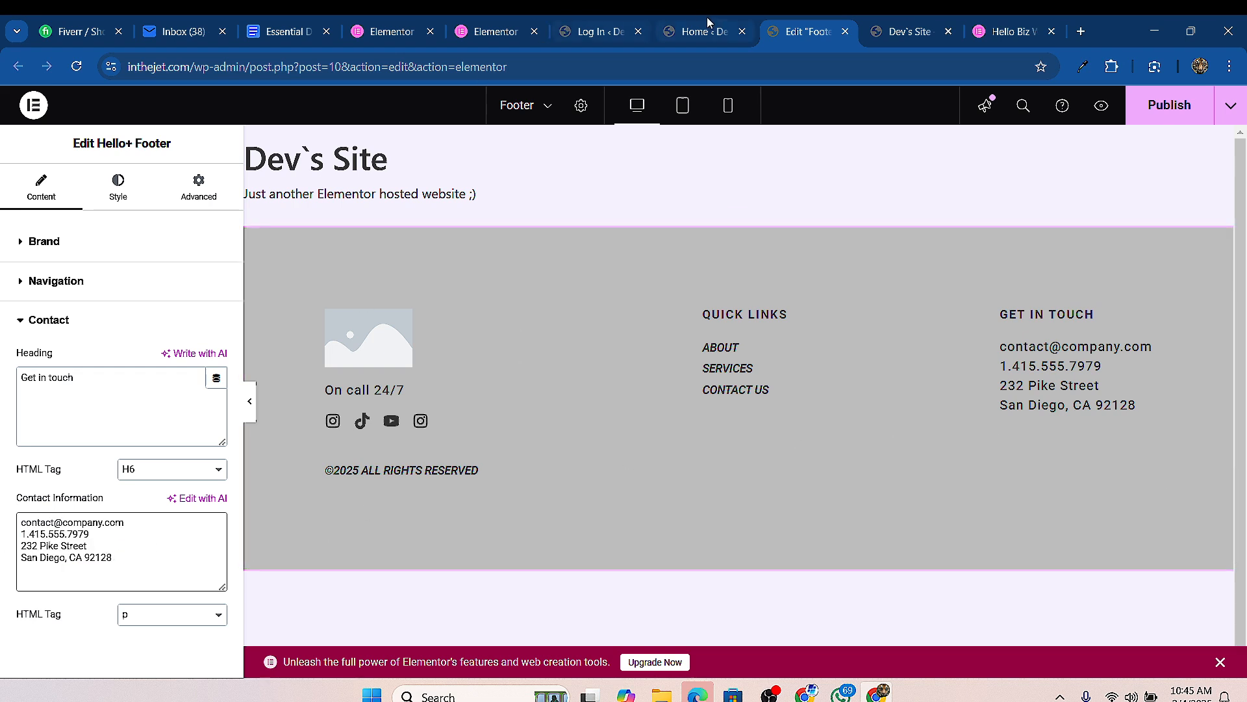
{"action": "left_click", "coordinate": [845, 31]}
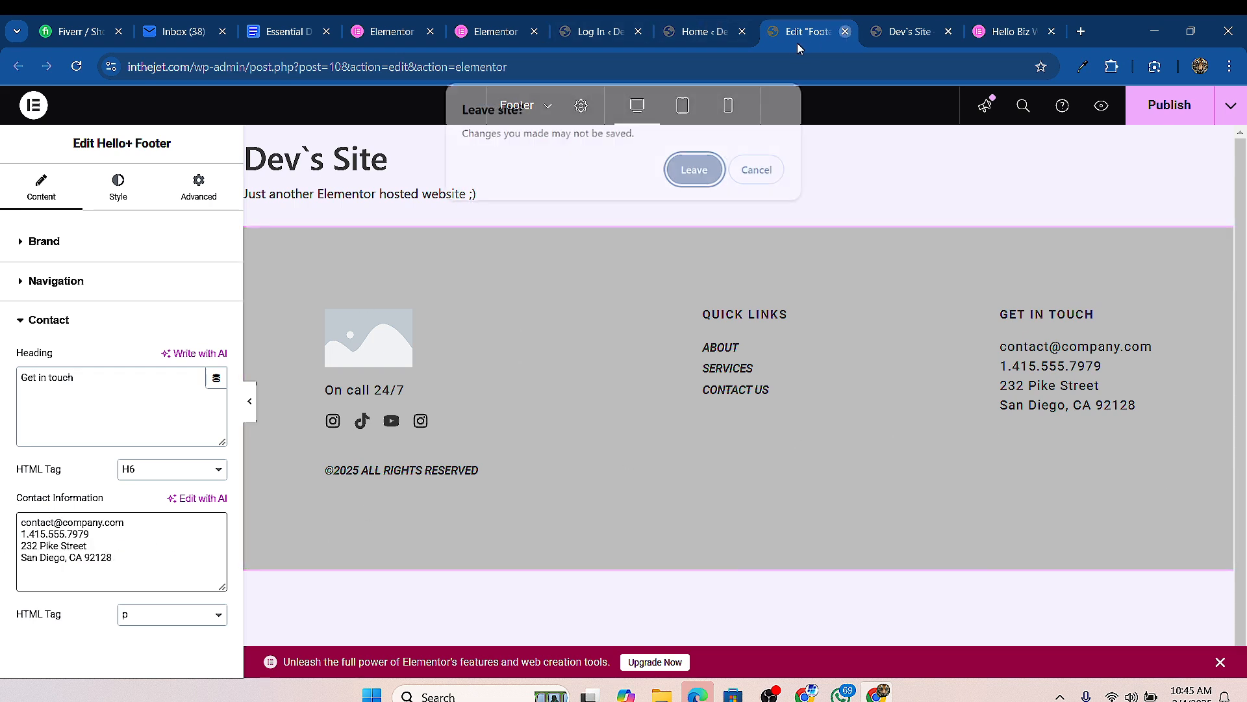
{"action": "left_click", "coordinate": [694, 169]}
{"action": "left_click", "coordinate": [737, 40]}
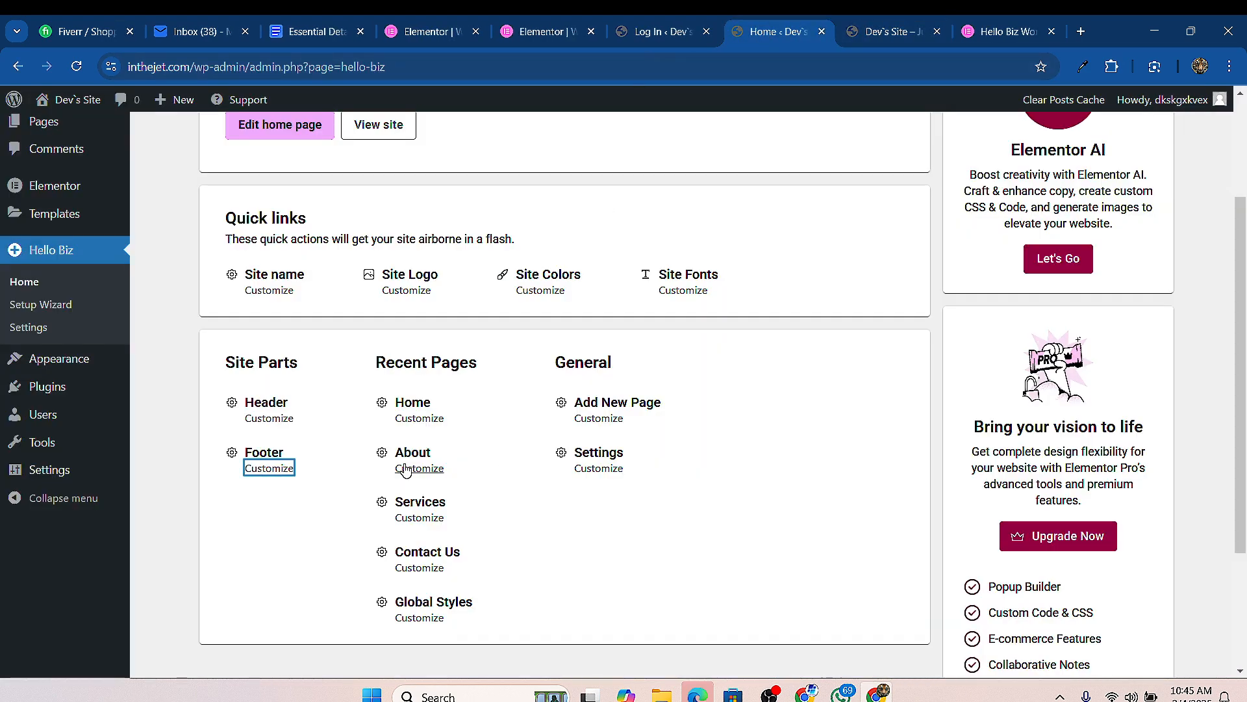
Step: Open the Home page's editor in a new tab, inspect the Flex Hero section's content settings, and close the tab
{"action": "right_click", "coordinate": [418, 422]}
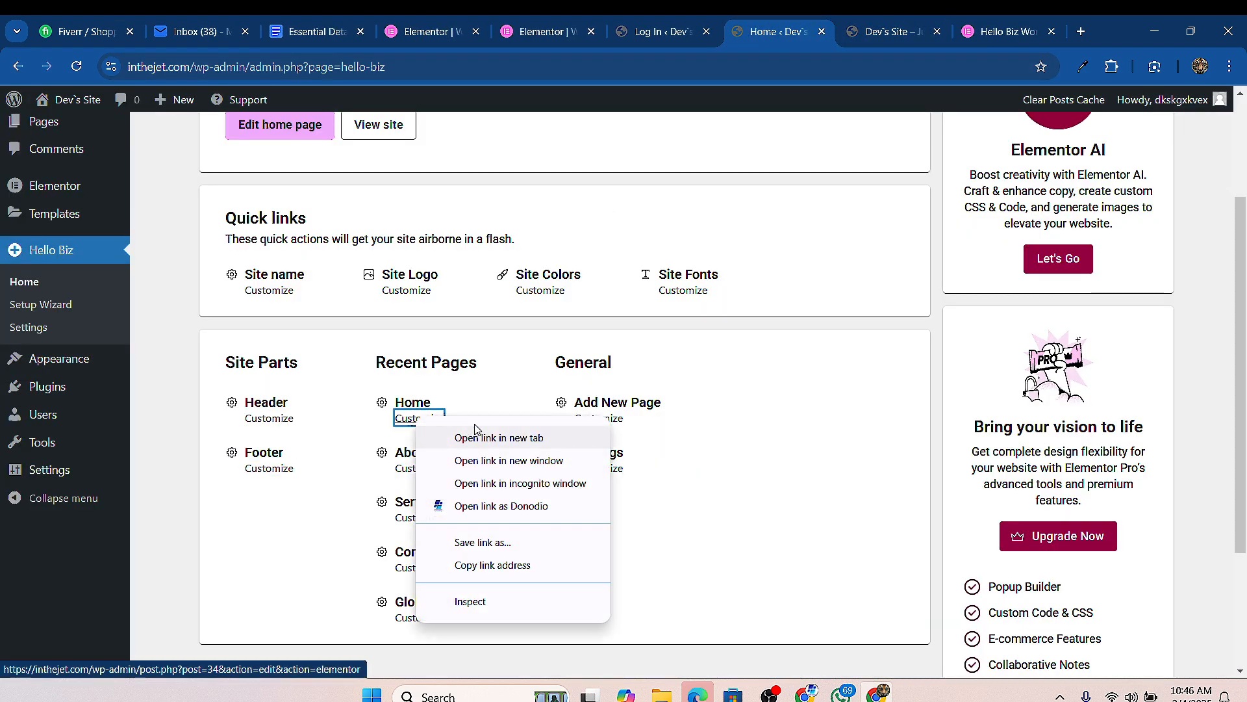
{"action": "left_click", "coordinate": [481, 437]}
{"action": "left_click", "coordinate": [808, 41]}
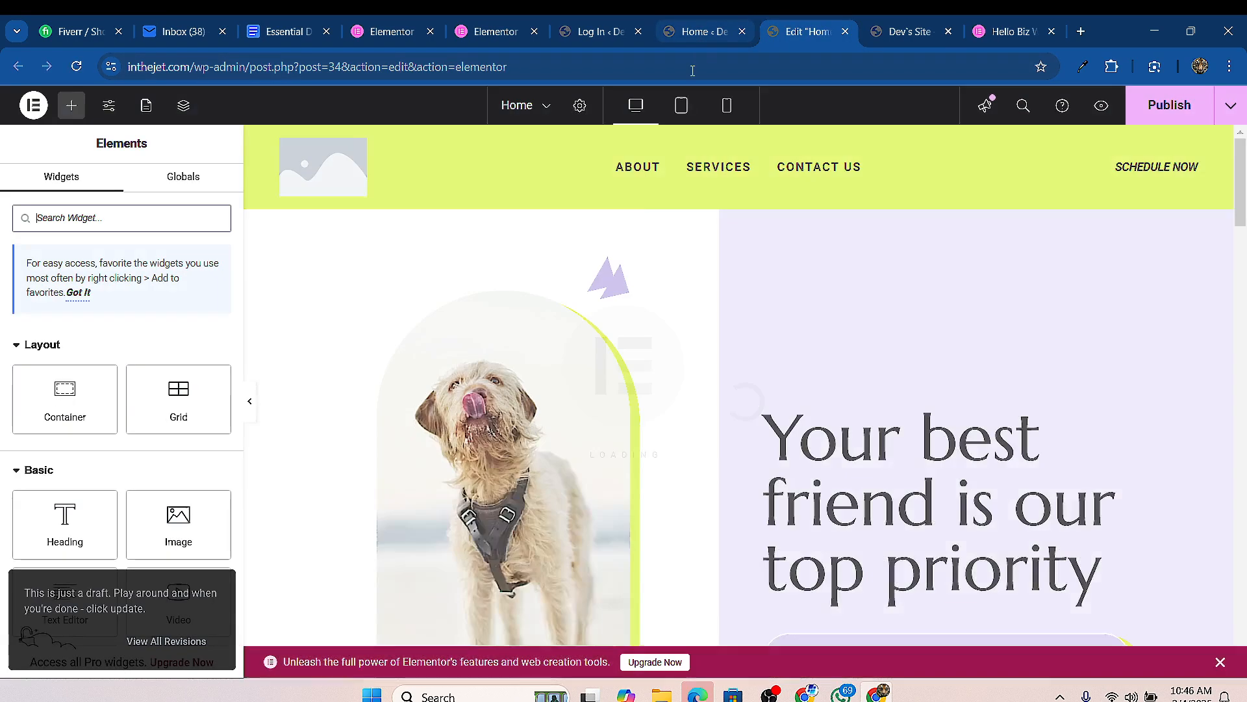
{"action": "scroll", "coordinate": [708, 329], "scroll_direction": "down", "scroll_amount": 5}
{"action": "scroll", "coordinate": [731, 428], "scroll_direction": "up", "scroll_amount": 3}
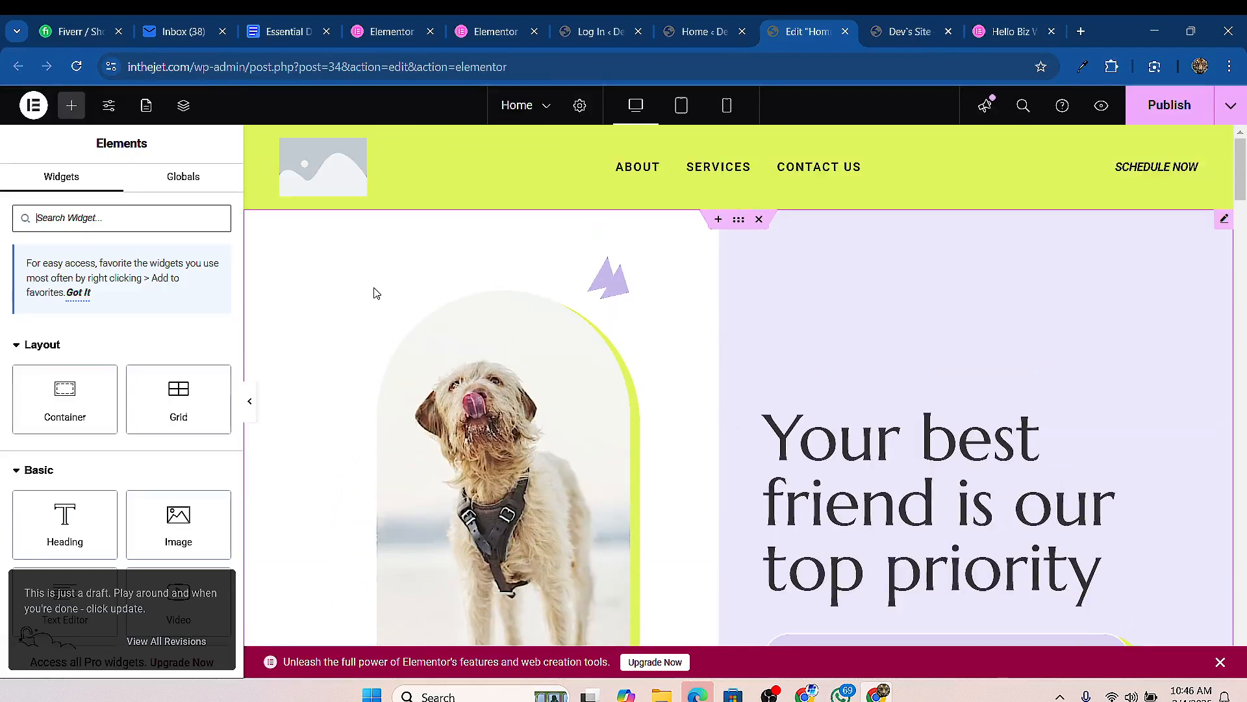
{"action": "left_click", "coordinate": [1221, 228]}
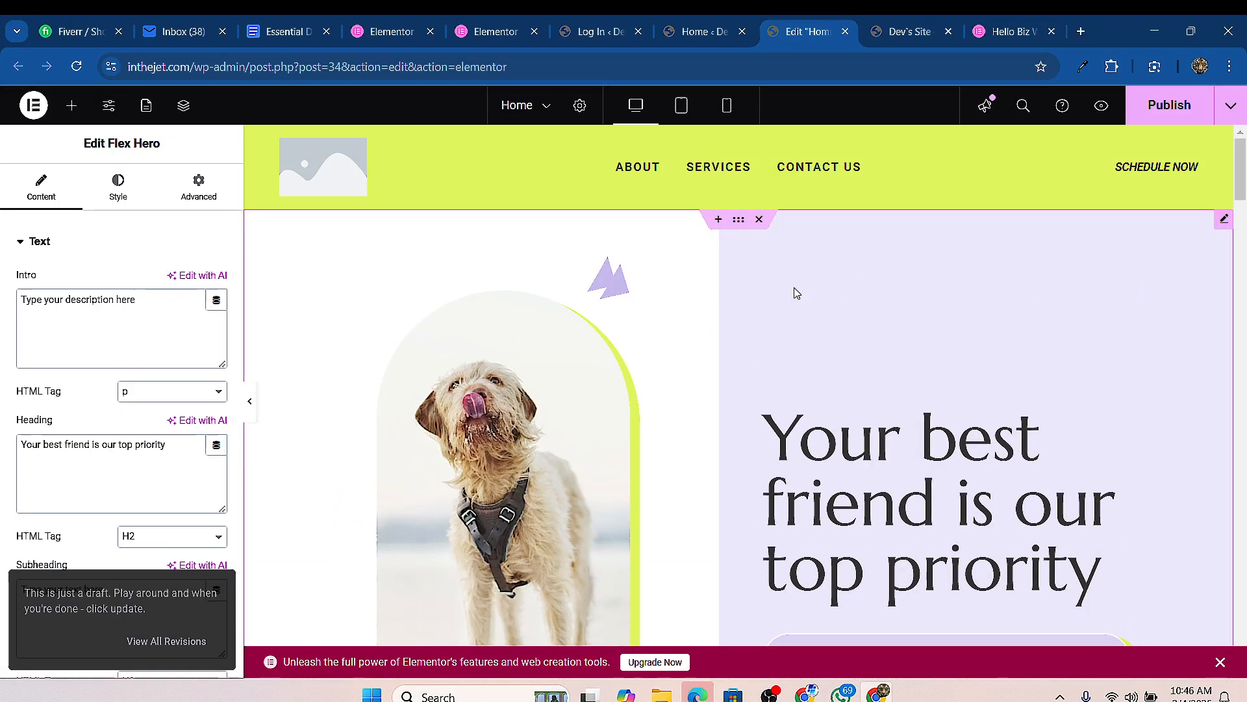
{"action": "left_click", "coordinate": [845, 32]}
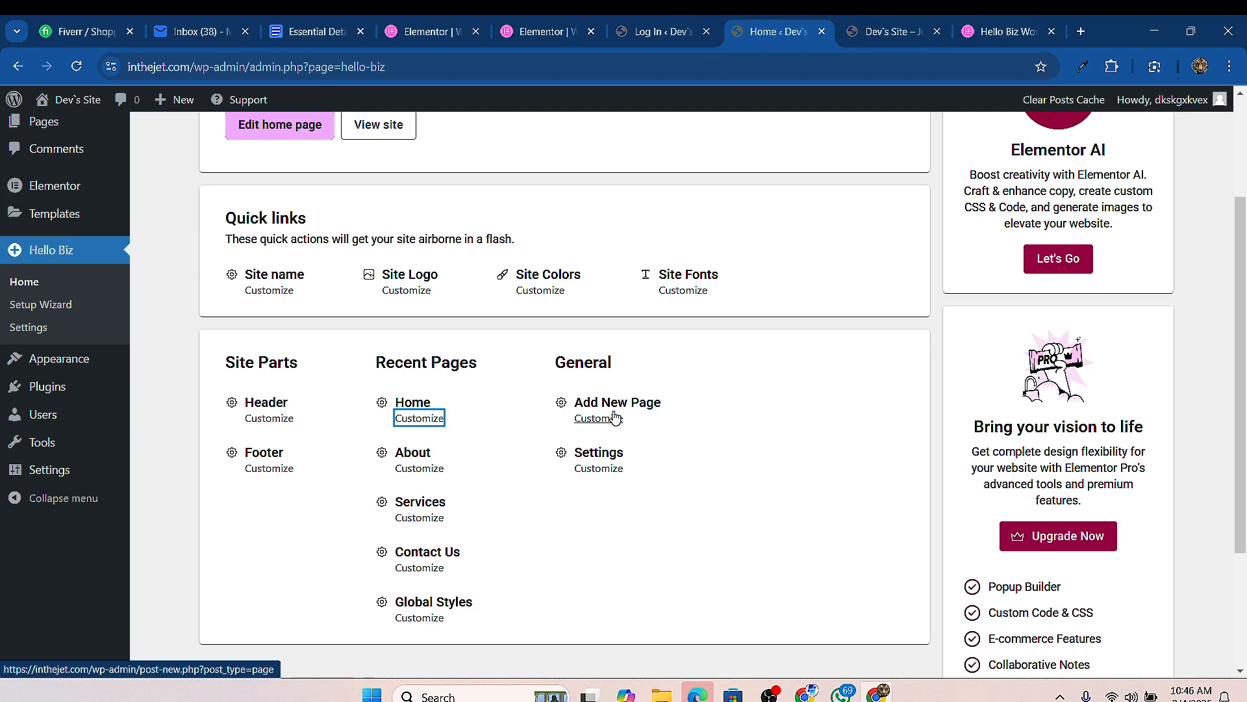
Step: Open the Hello Biz advanced settings in a new tab, try the Disable skip links option, and view the structure and layout settings
{"action": "scroll", "coordinate": [642, 405], "scroll_direction": "down", "scroll_amount": 1}
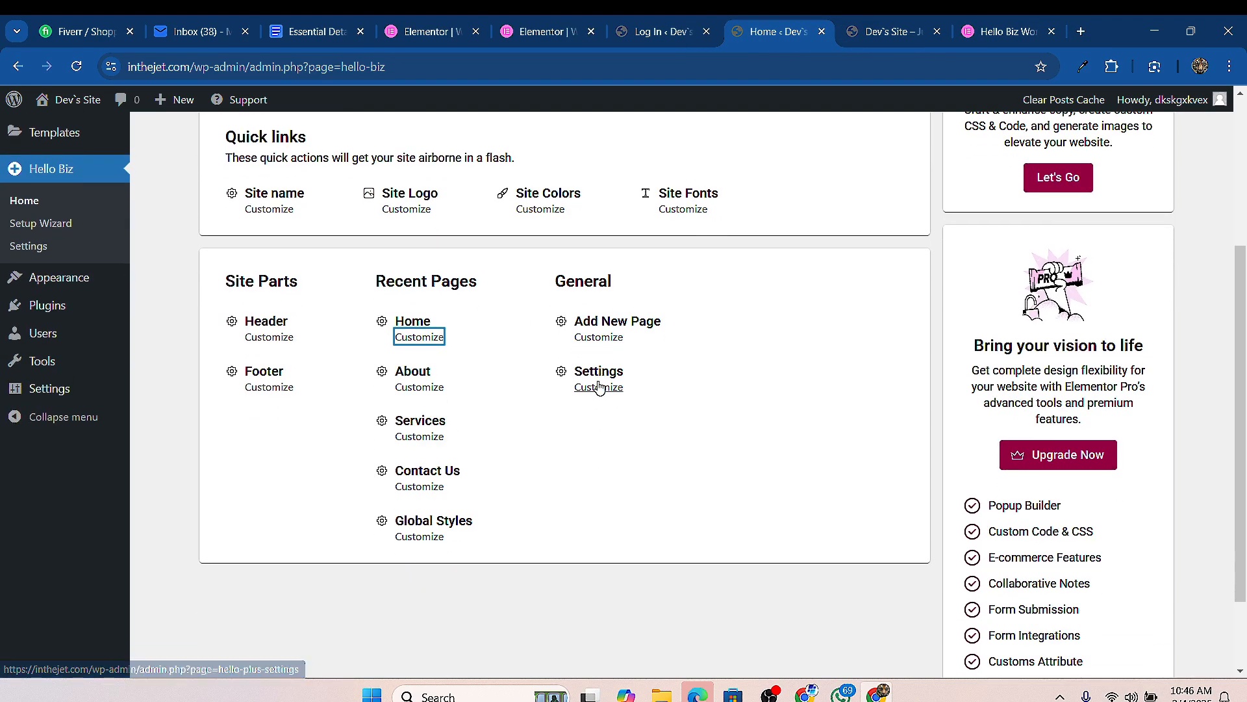
{"action": "right_click", "coordinate": [596, 386]}
{"action": "left_click", "coordinate": [675, 405]}
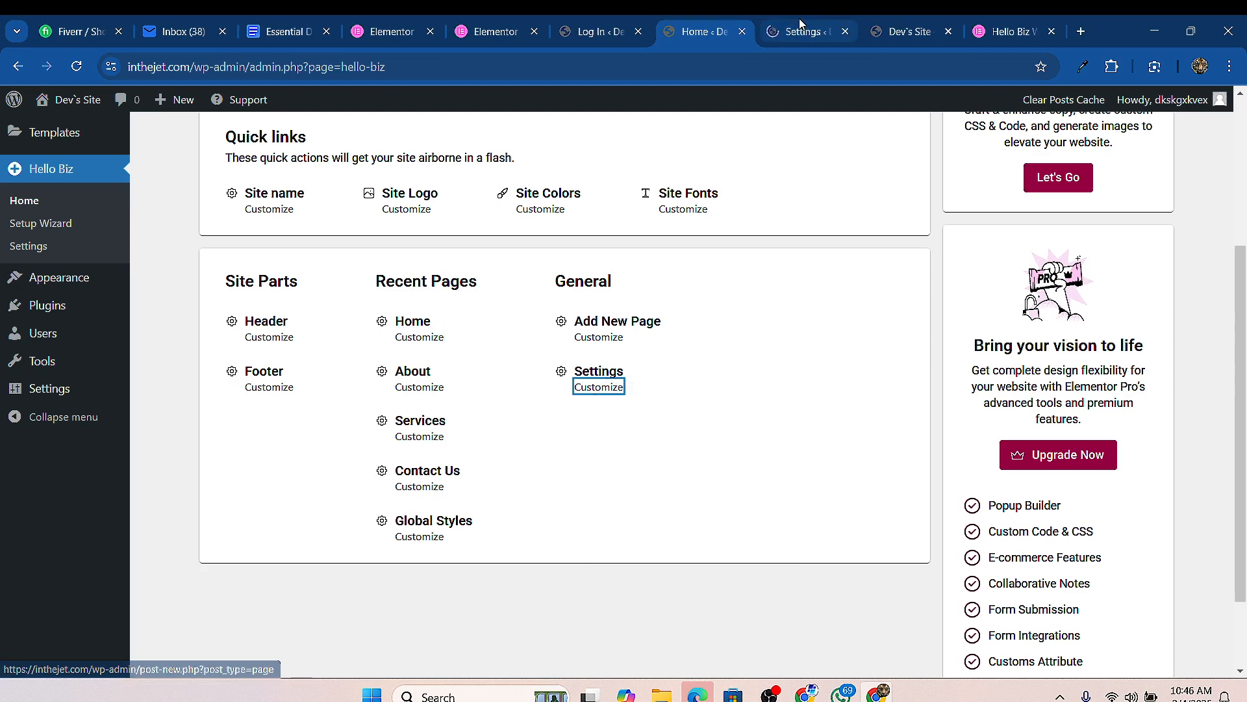
{"action": "key", "text": "ctrl+Tab"}
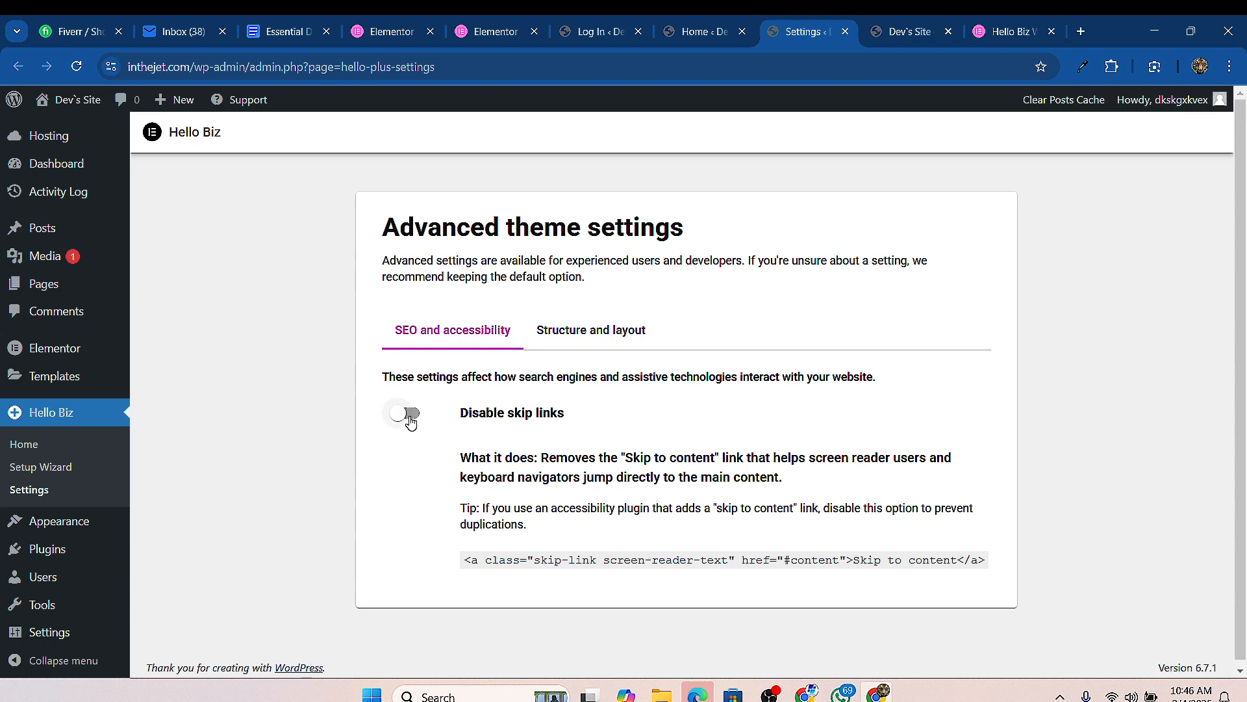
{"action": "left_click", "coordinate": [409, 416]}
{"action": "left_click", "coordinate": [405, 416]}
{"action": "left_click", "coordinate": [571, 331]}
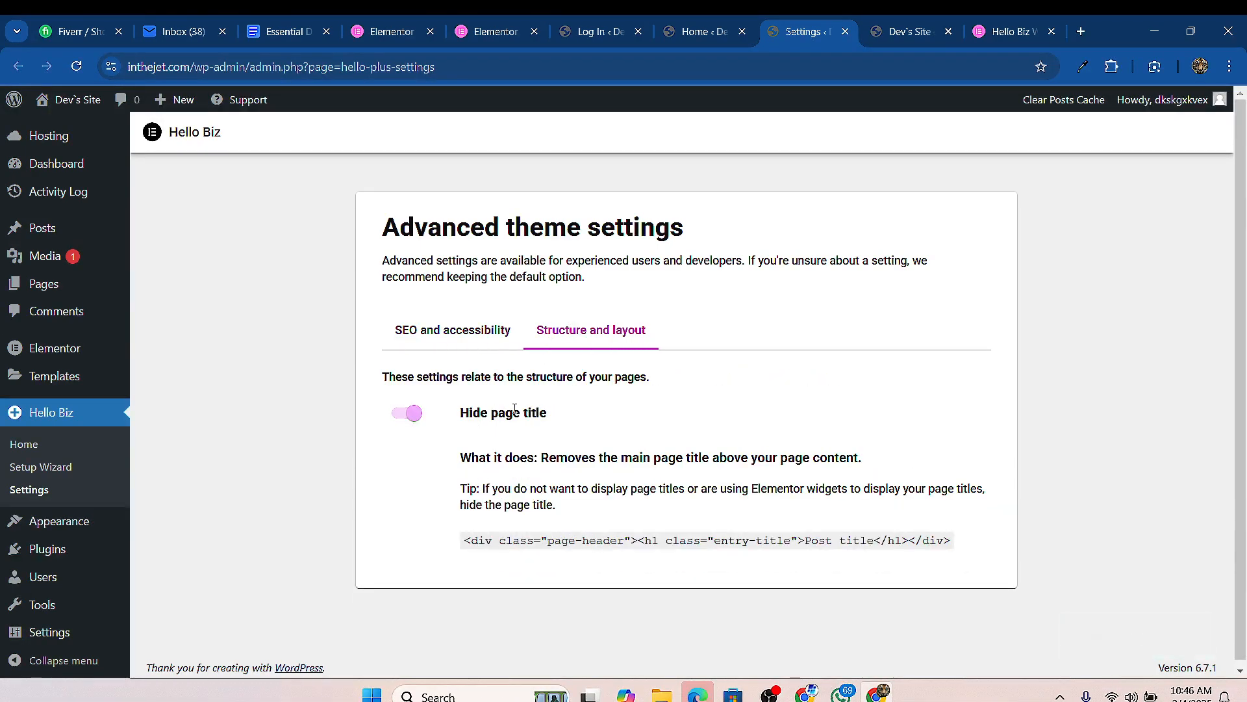
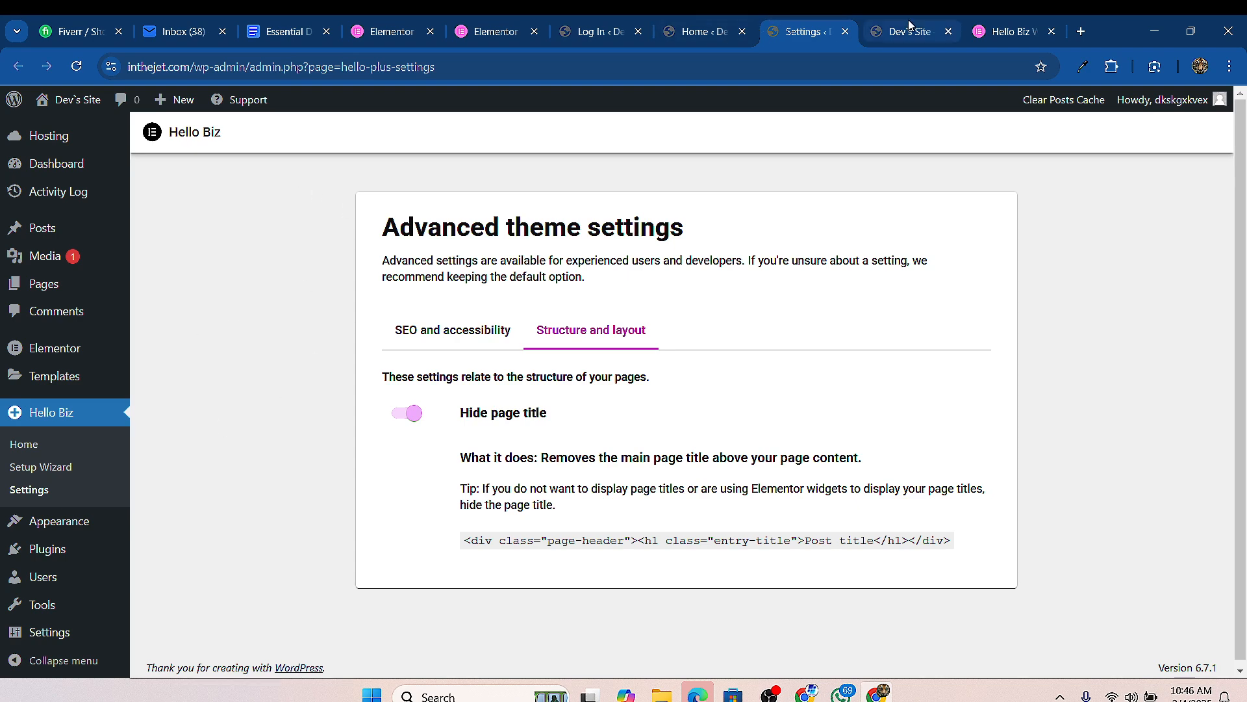
Step: Return to the Hello Biz home tab, start a new WordPress page and dismiss the block editor's welcome guide
{"action": "left_click", "coordinate": [698, 31]}
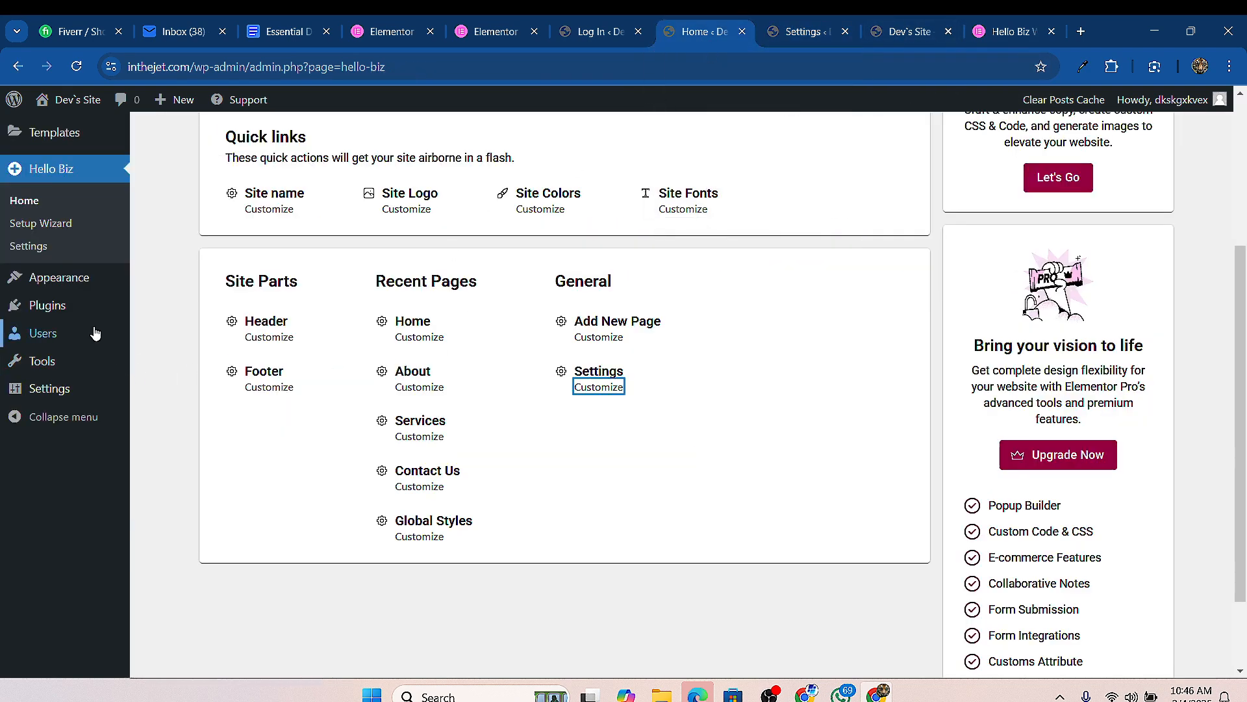
{"action": "scroll", "coordinate": [94, 333], "scroll_direction": "up", "scroll_amount": 4}
{"action": "mouse_move", "coordinate": [44, 292]}
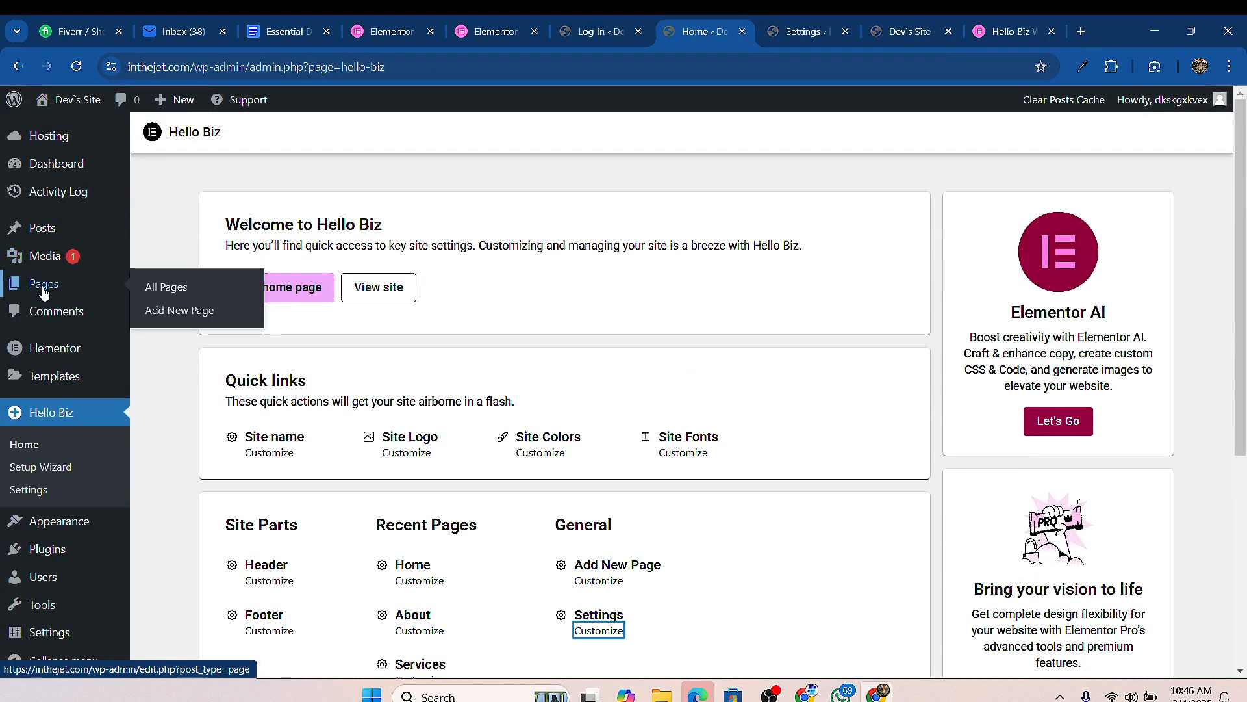
{"action": "left_click", "coordinate": [174, 310]}
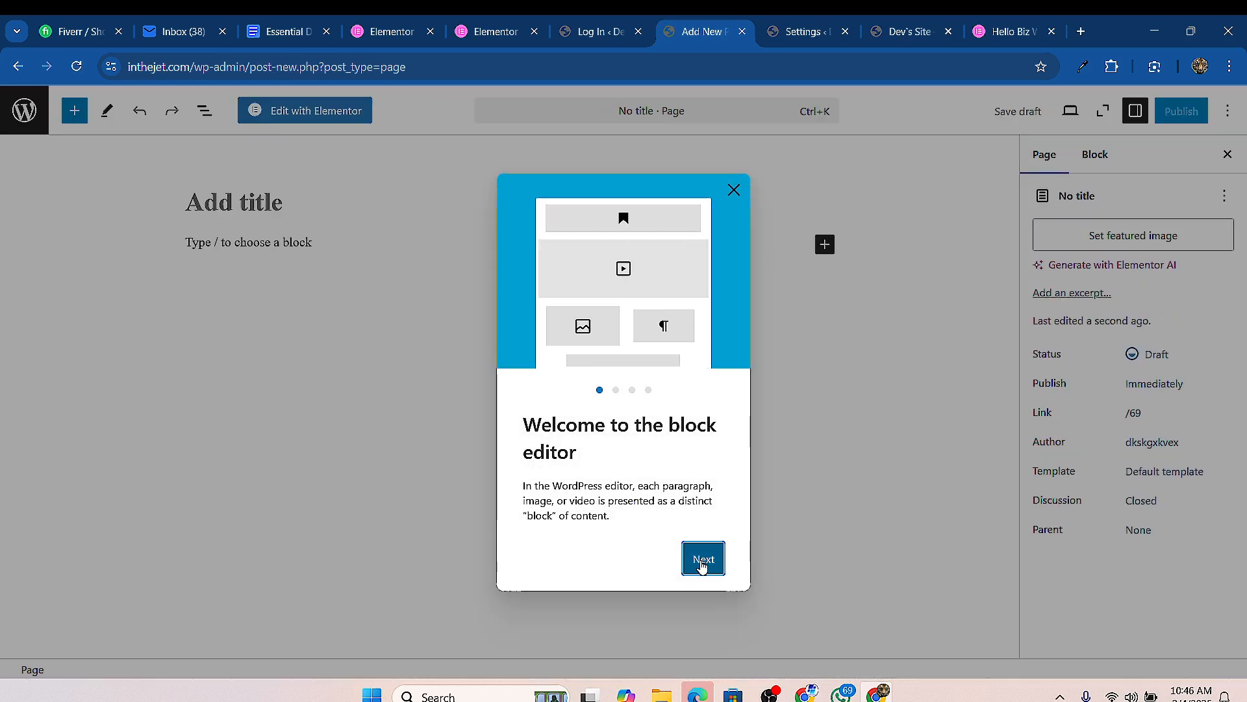
{"action": "left_click", "coordinate": [704, 572]}
{"action": "left_click", "coordinate": [688, 573]}
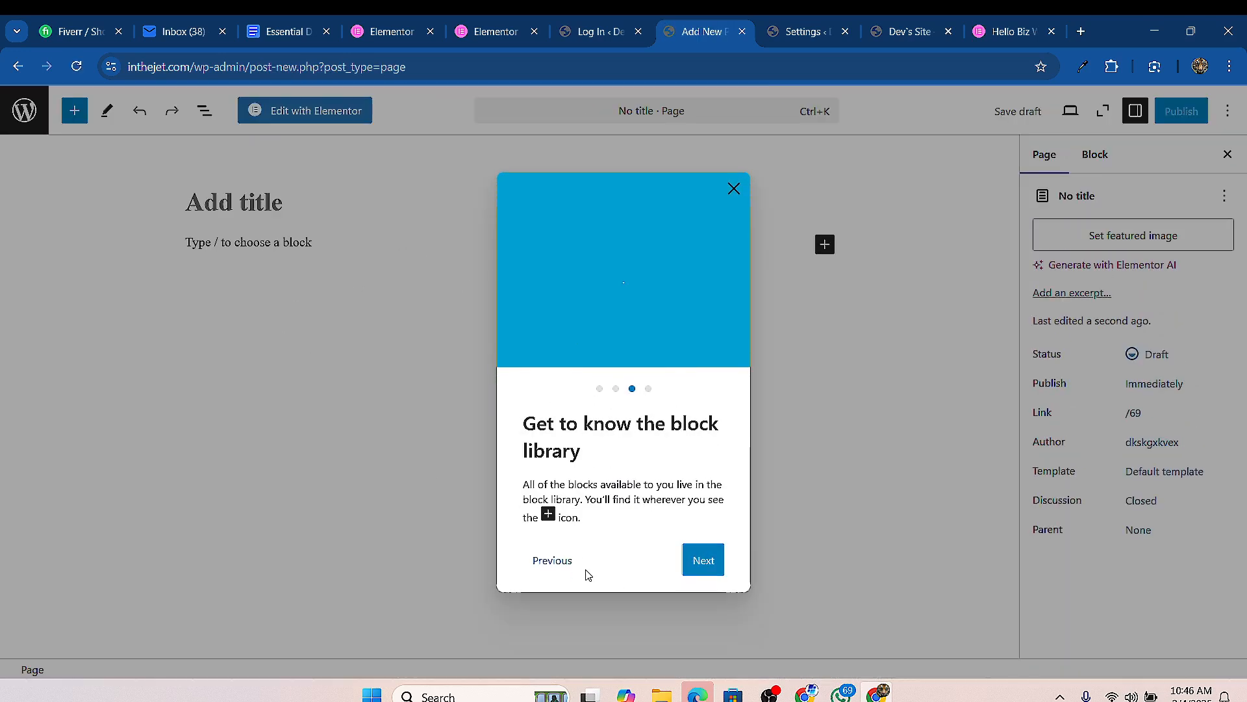
{"action": "left_click", "coordinate": [700, 560]}
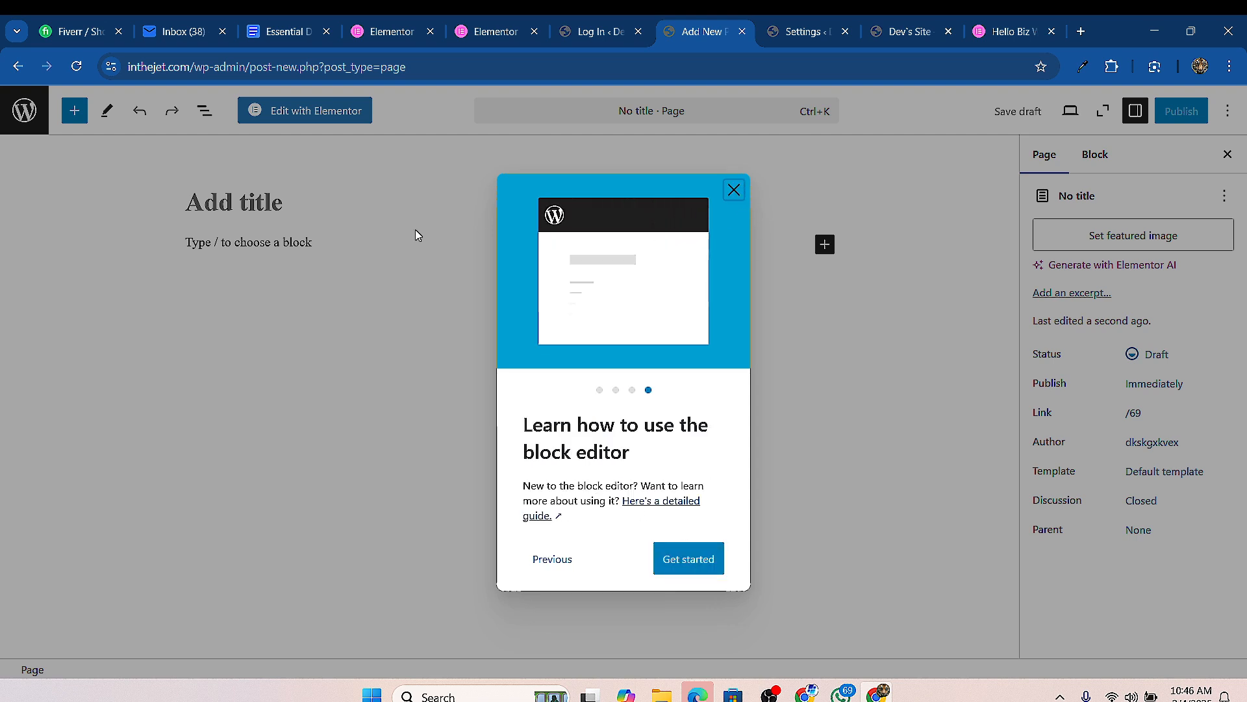
{"action": "left_click", "coordinate": [735, 190]}
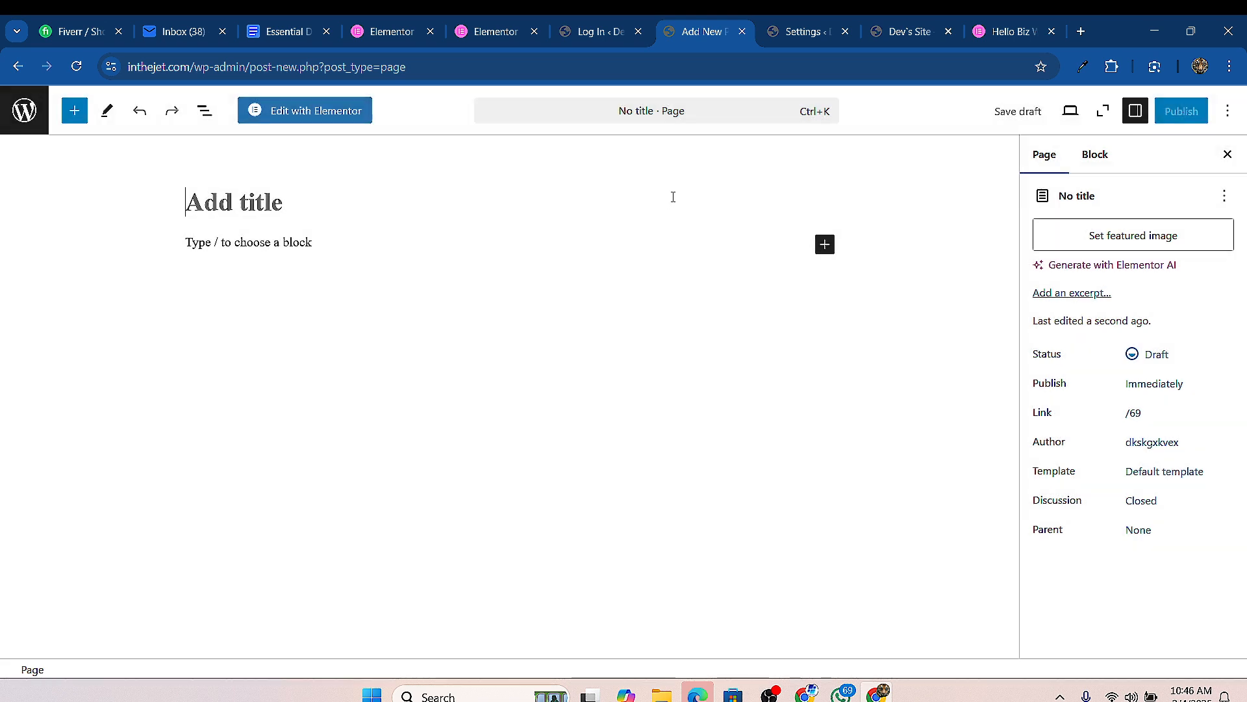
Step: Title the new page "Samples" and publish it
{"action": "type", "text": "Samples"}
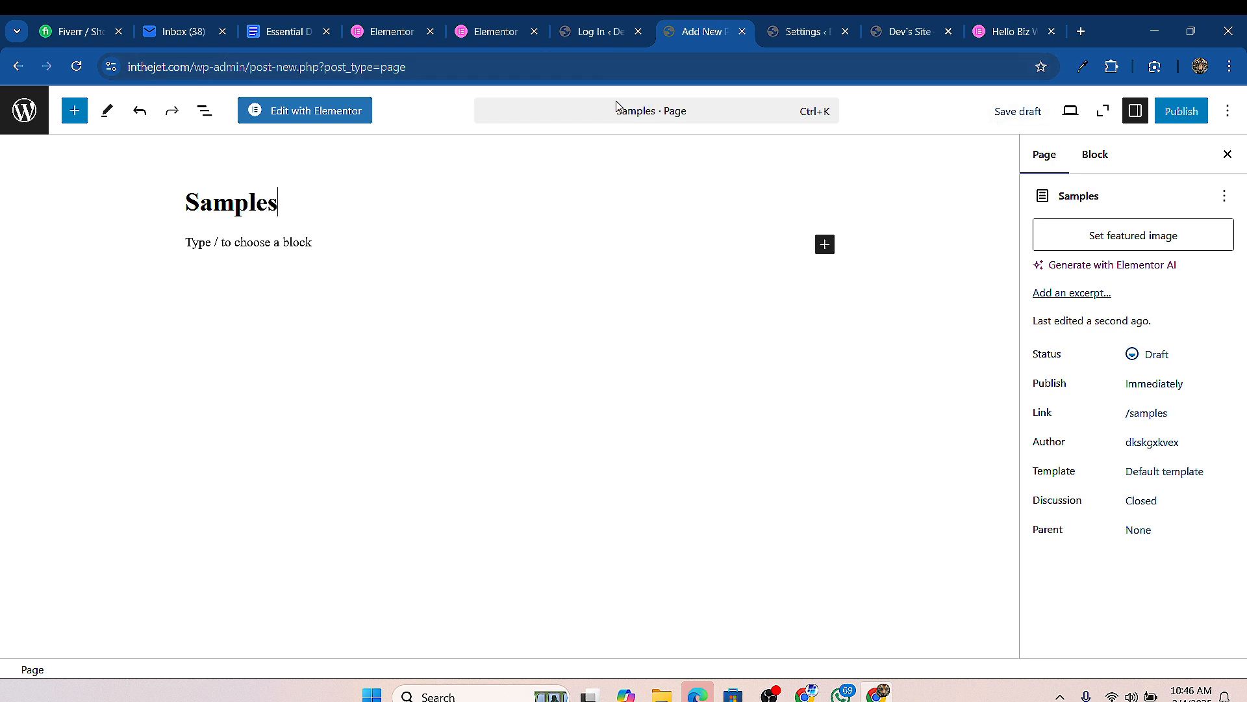
{"action": "left_click", "coordinate": [1182, 111]}
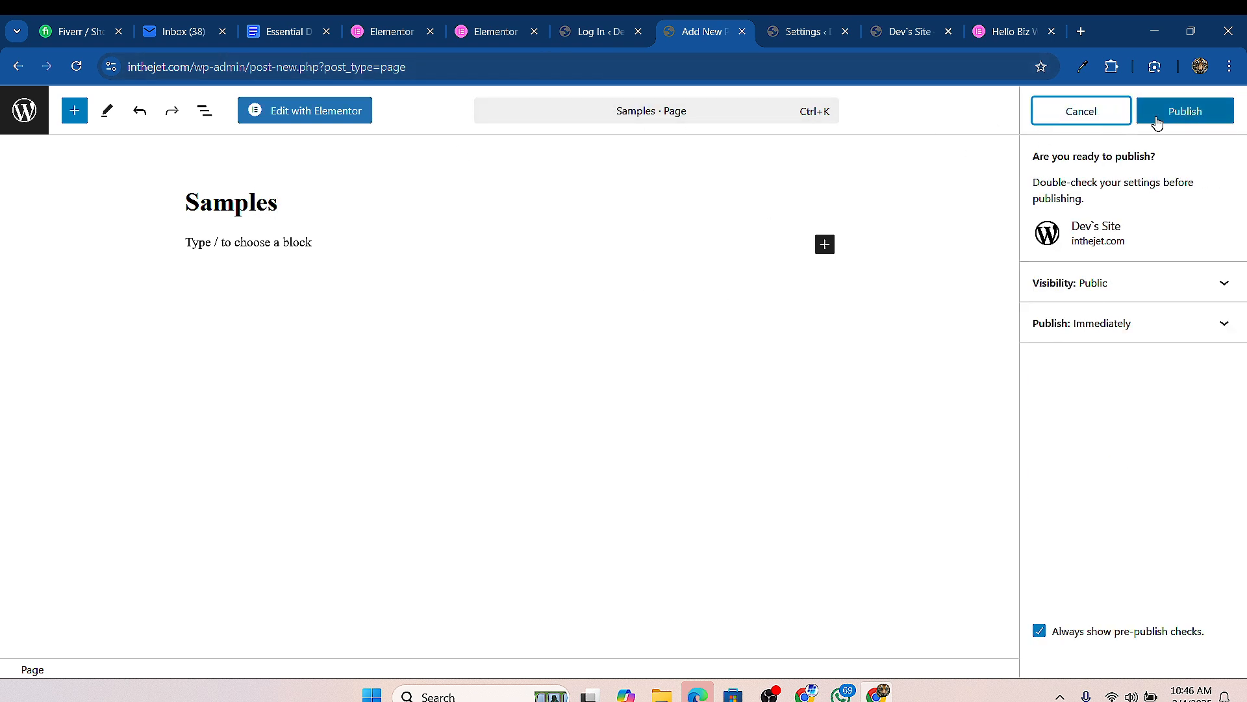
{"action": "left_click", "coordinate": [1160, 118]}
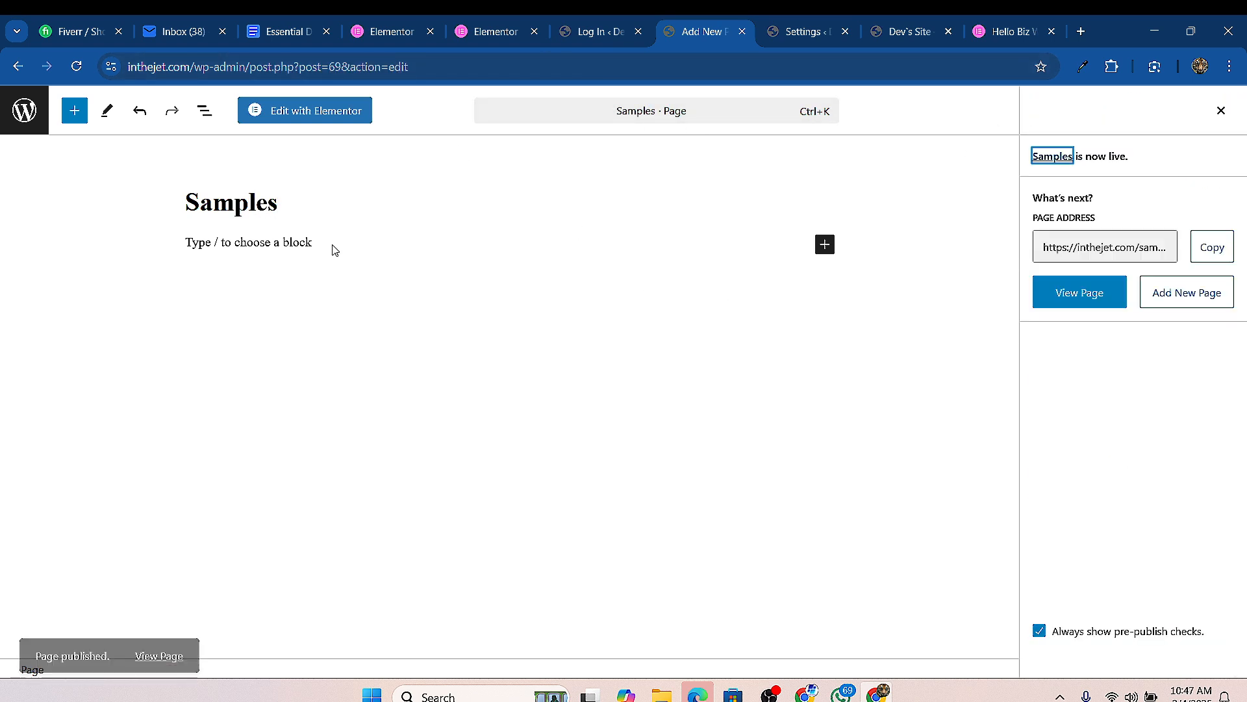
Step: Open the Samples page in Elementor, browse the available widgets, and widen the widget area to three columns
{"action": "left_click", "coordinate": [336, 118]}
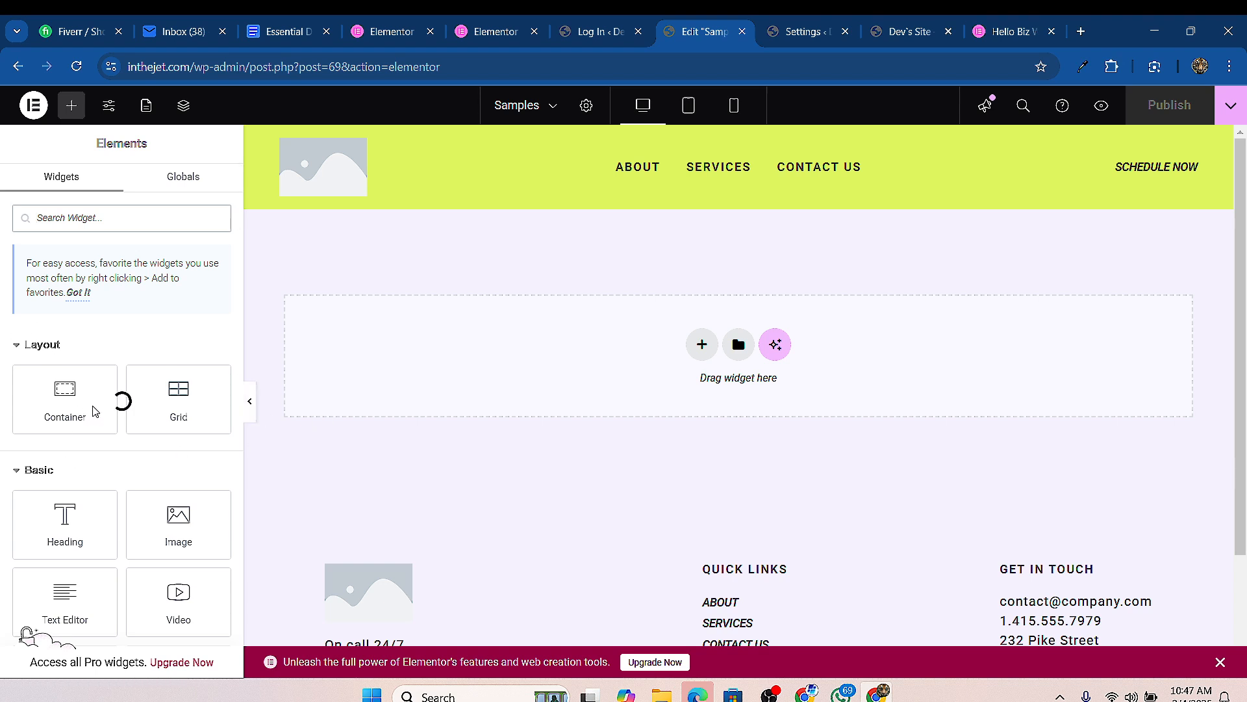
{"action": "scroll", "coordinate": [203, 436], "scroll_direction": "down", "scroll_amount": 8}
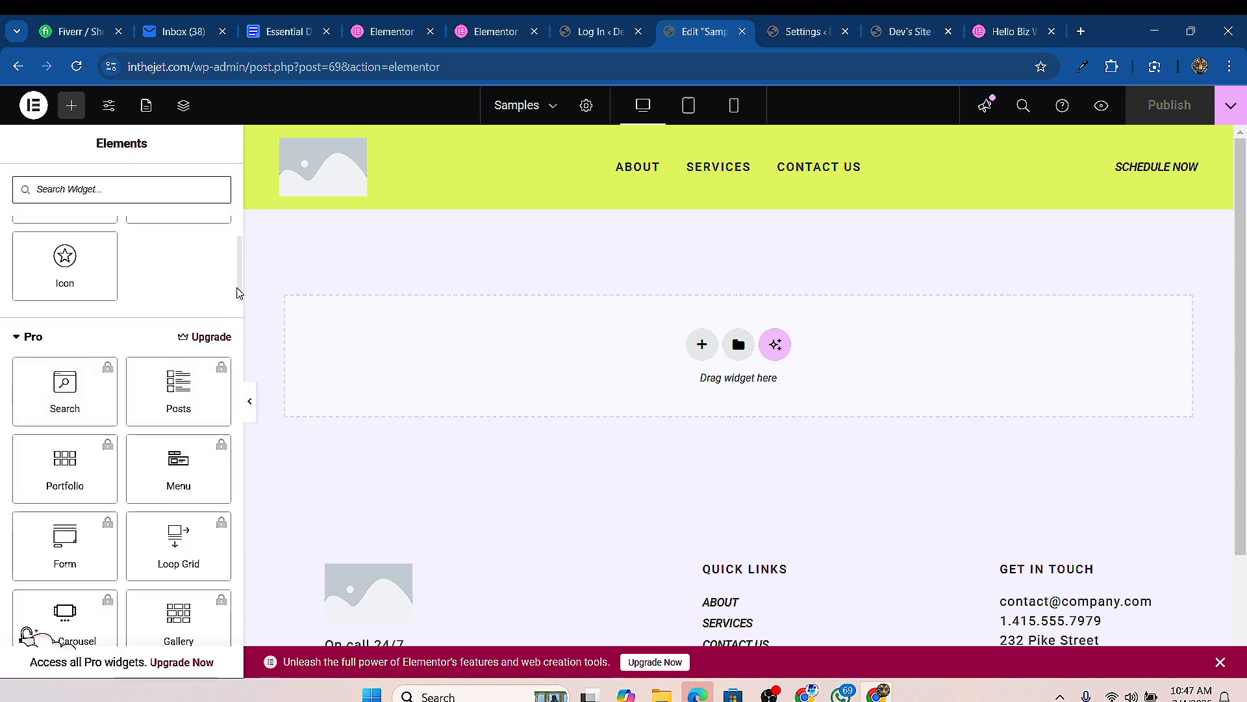
{"action": "left_click", "coordinate": [250, 408]}
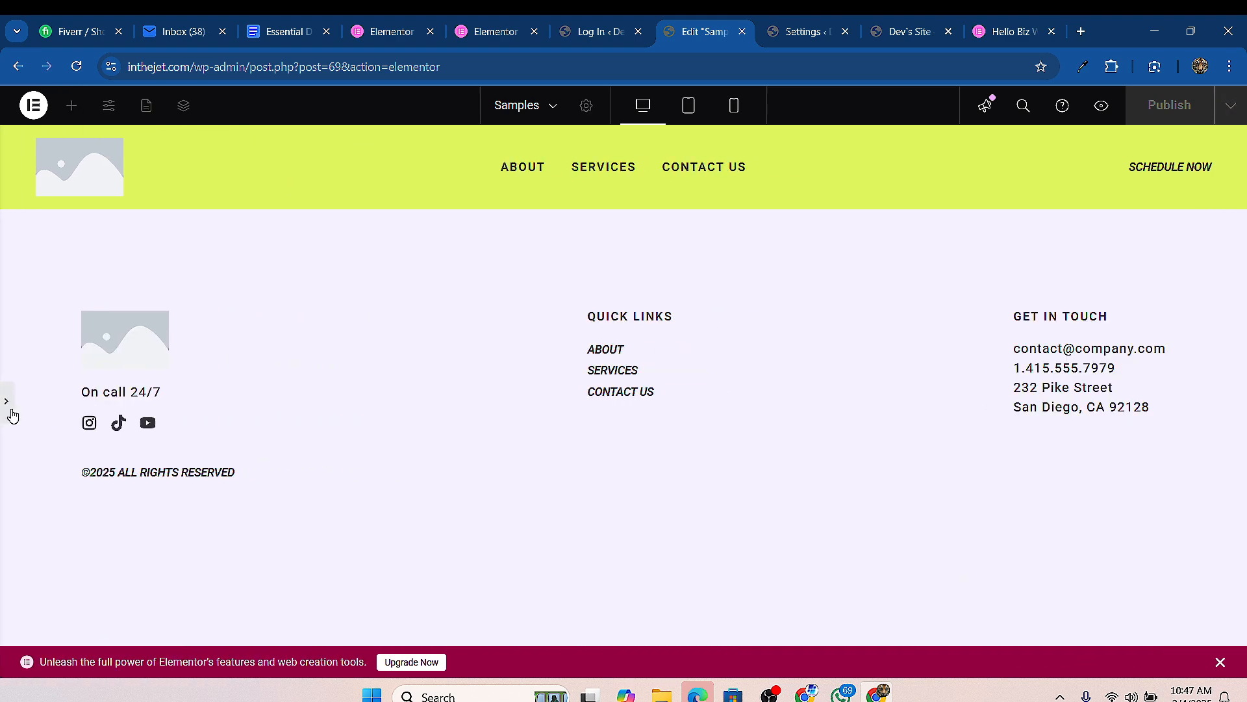
{"action": "left_click", "coordinate": [12, 416]}
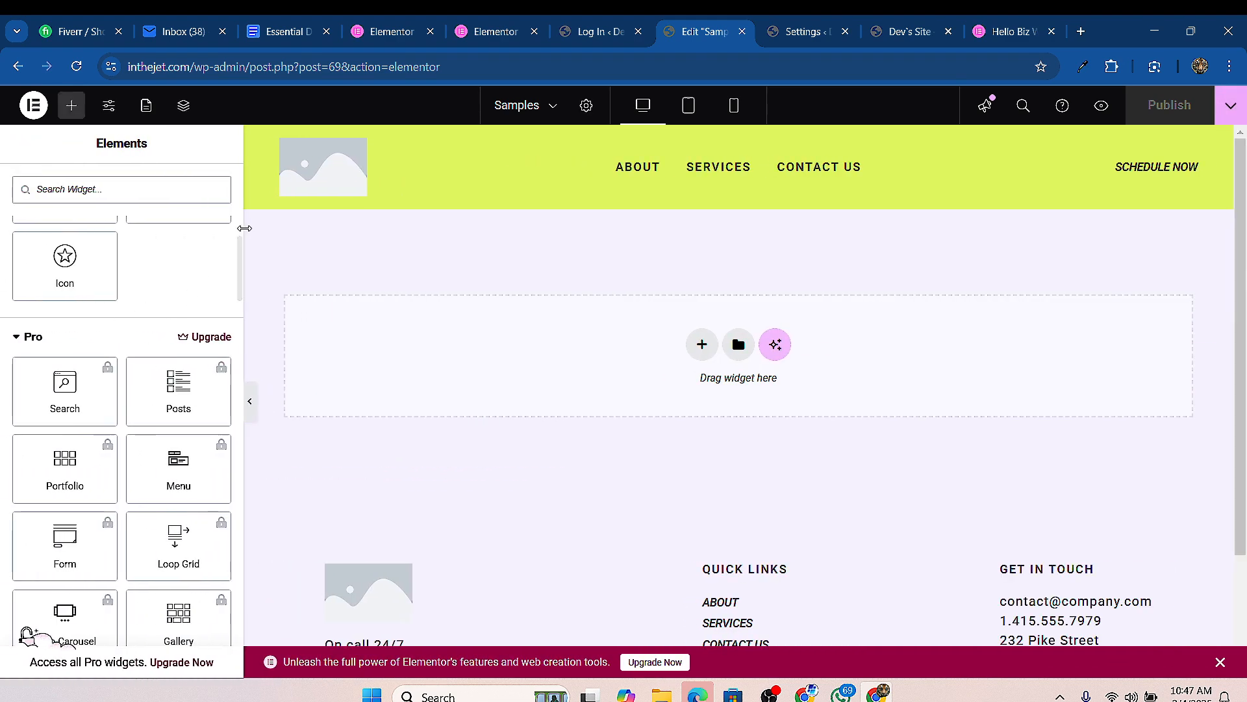
{"action": "left_click_drag", "start_coordinate": [245, 242], "coordinate": [416, 241]}
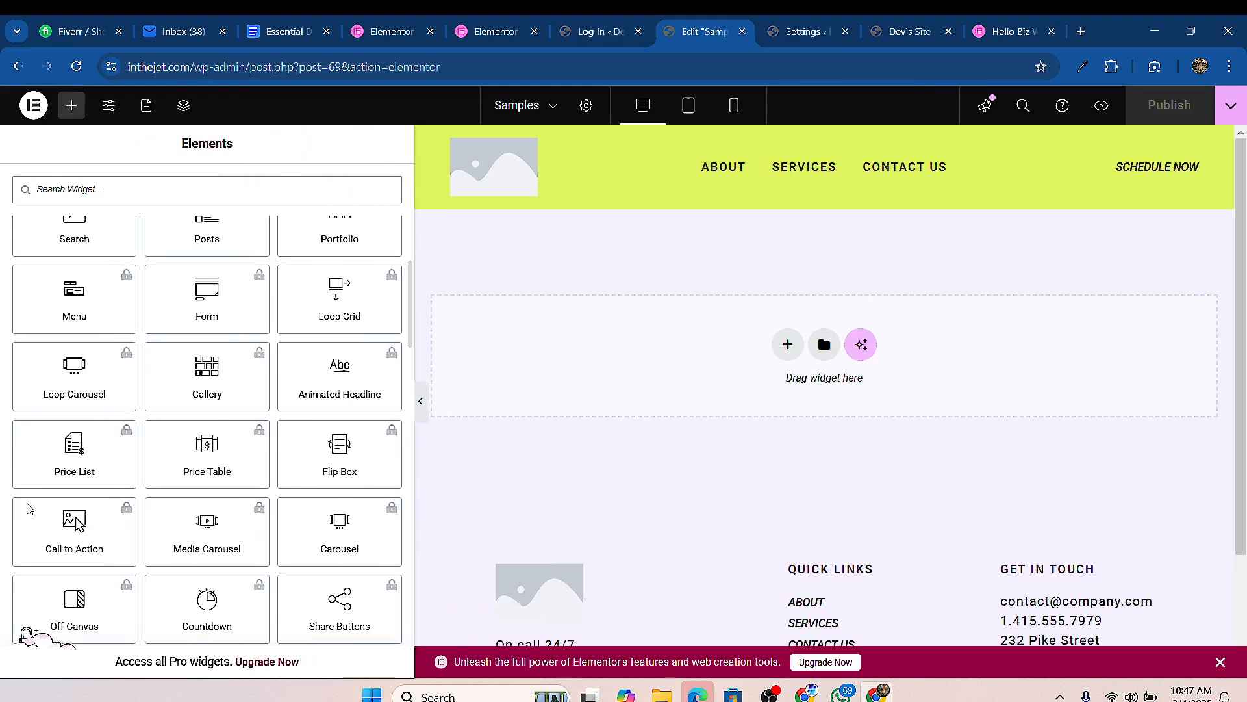
Step: Look through the locked Pro widgets down to the Hello+ widget group
{"action": "scroll", "coordinate": [187, 426], "scroll_direction": "up", "scroll_amount": 2}
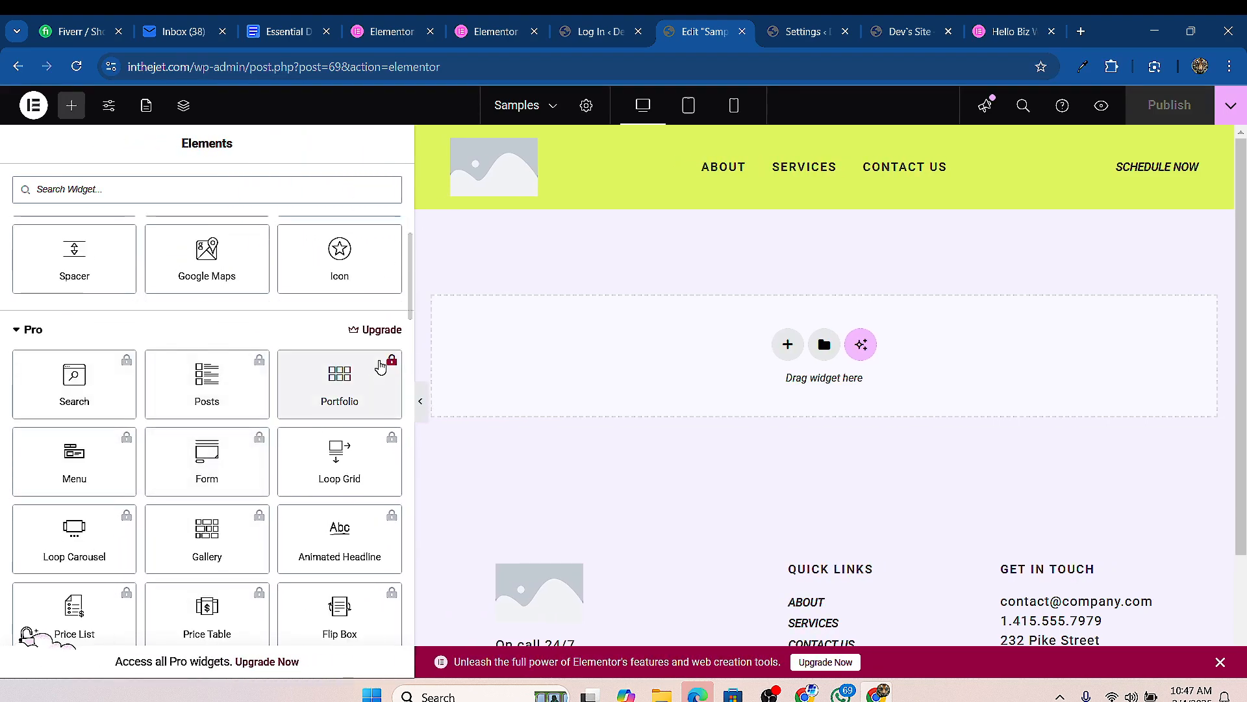
{"action": "left_click", "coordinate": [407, 319]}
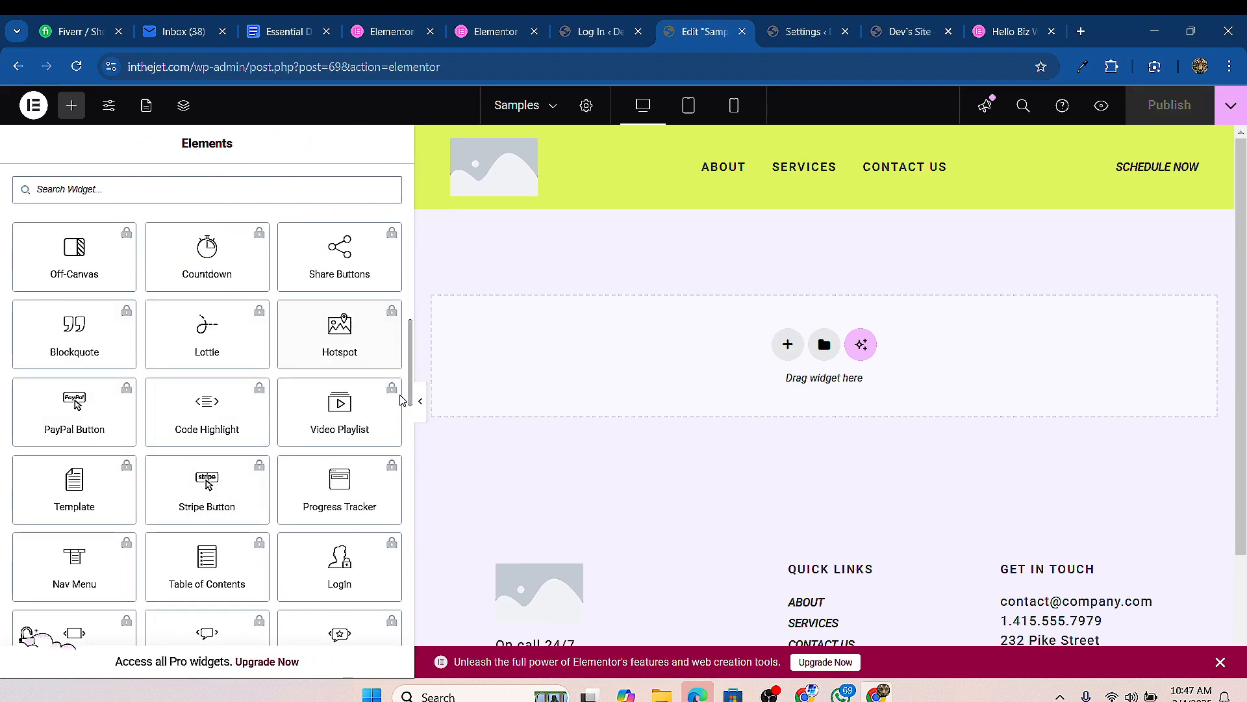
{"action": "scroll", "coordinate": [325, 467], "scroll_direction": "down", "scroll_amount": 7}
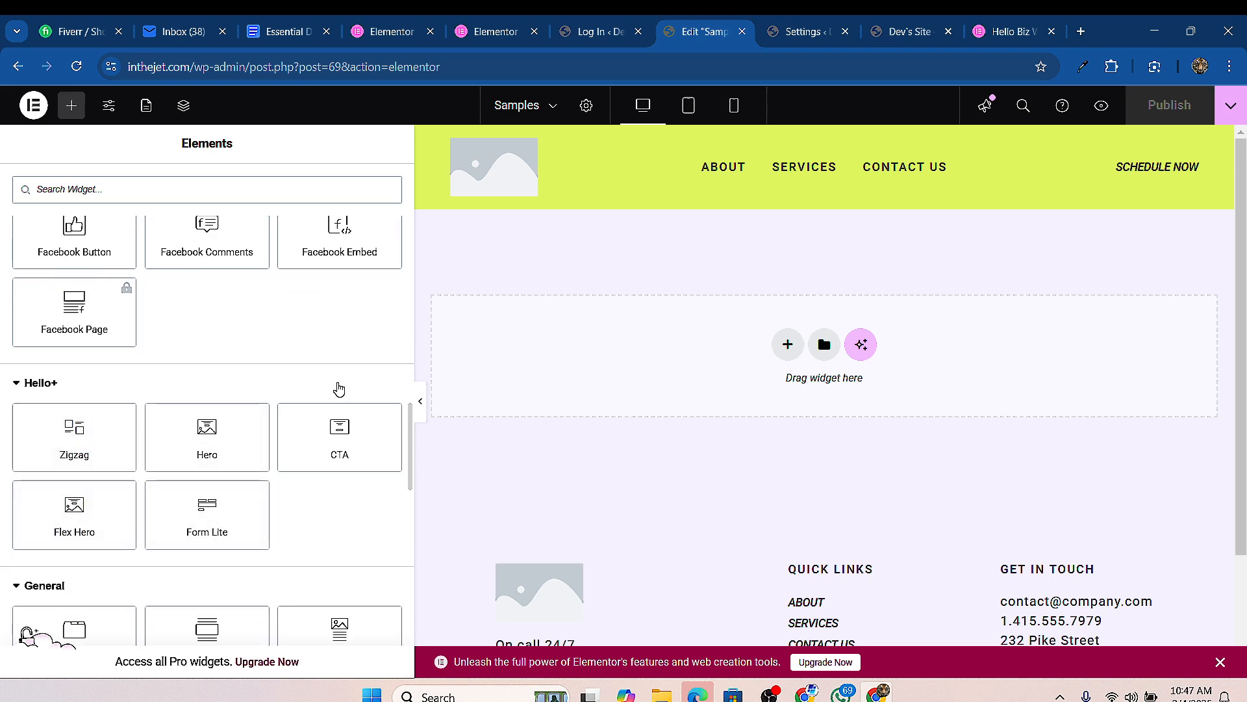
Step: Switch to the Hello Biz settings tab and view the site's installed plugins
{"action": "left_click", "coordinate": [794, 26]}
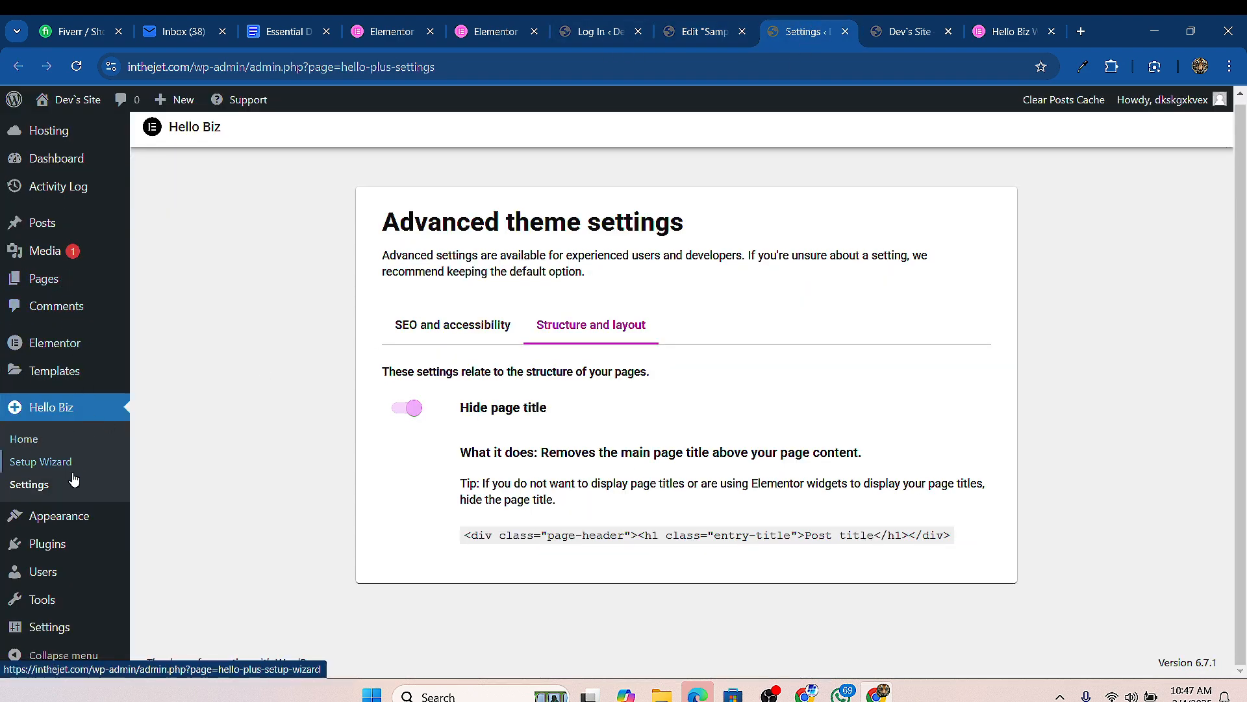
{"action": "mouse_move", "coordinate": [59, 556]}
{"action": "scroll", "coordinate": [208, 513], "scroll_direction": "down", "scroll_amount": 1}
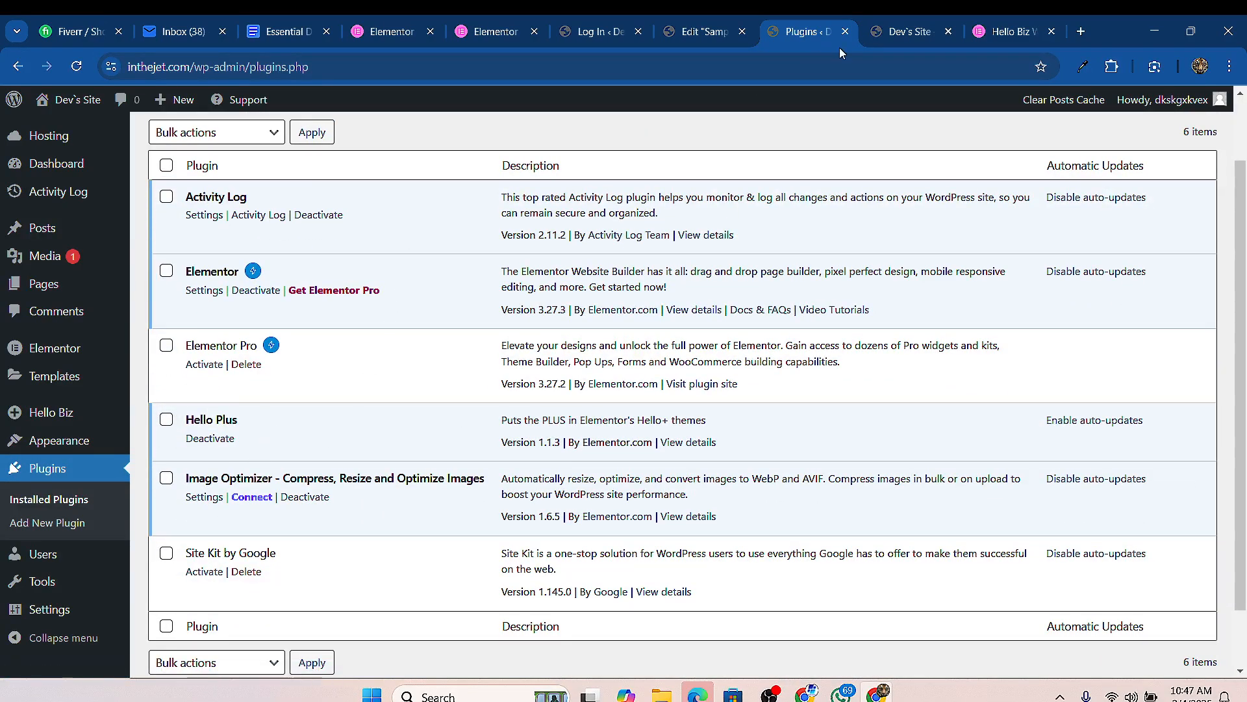
Step: Return to the Samples page editor and narrow the widget area back to two columns
{"action": "left_click", "coordinate": [712, 35]}
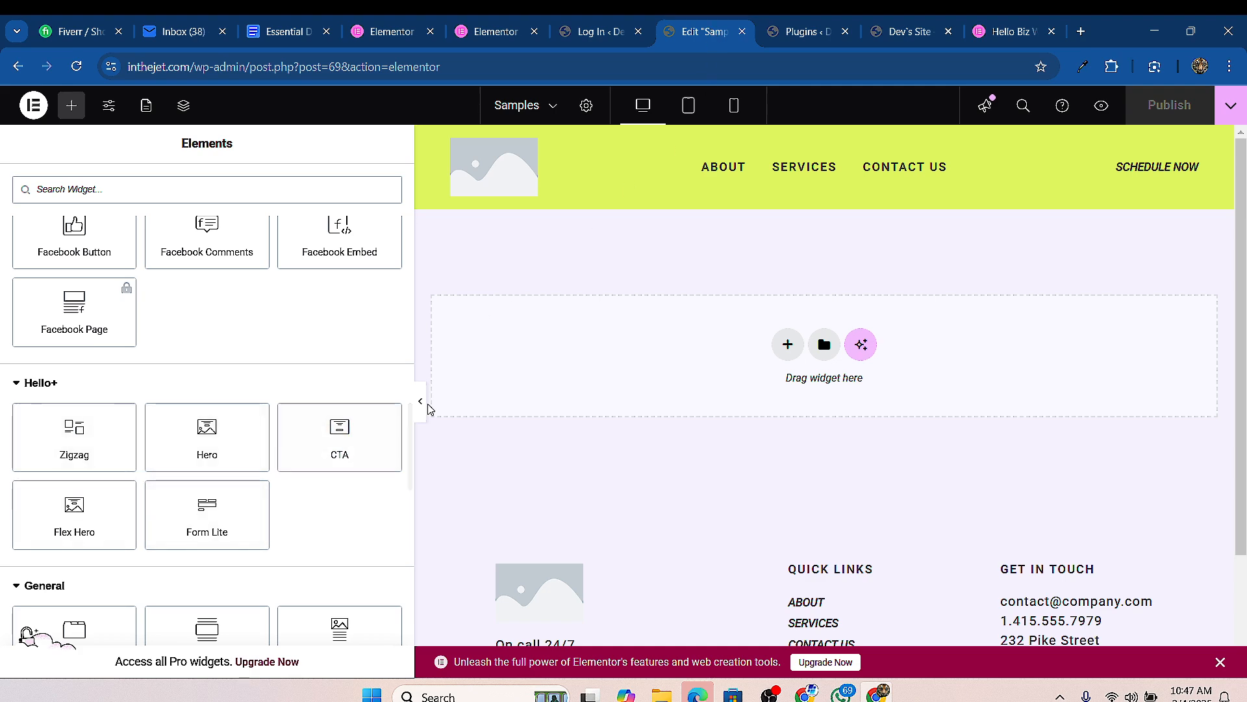
{"action": "left_click_drag", "start_coordinate": [413, 370], "coordinate": [243, 399]}
{"action": "scroll", "coordinate": [198, 455], "scroll_direction": "down", "scroll_amount": 4}
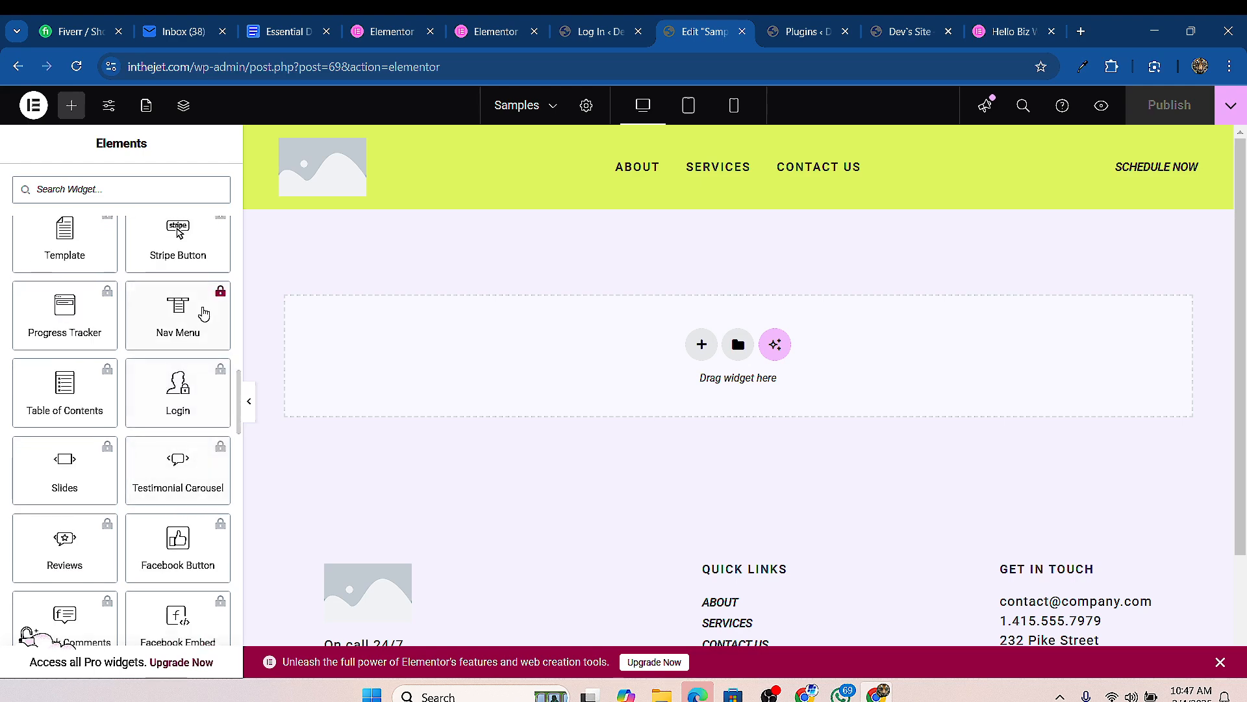
{"action": "left_click_drag", "start_coordinate": [245, 271], "coordinate": [205, 270]}
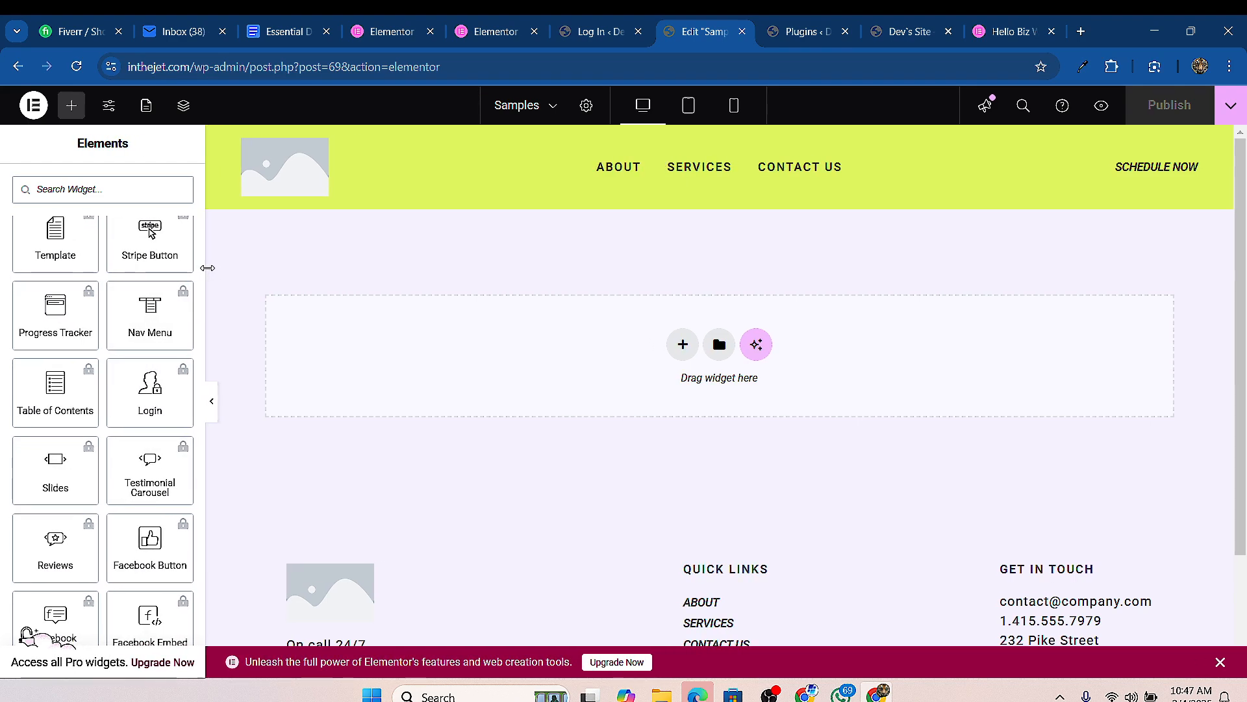
Step: Add the Hello+ Zigzag widget to the empty section of the Samples page and look over its placeholder items
{"action": "scroll", "coordinate": [150, 491], "scroll_direction": "down", "scroll_amount": 5}
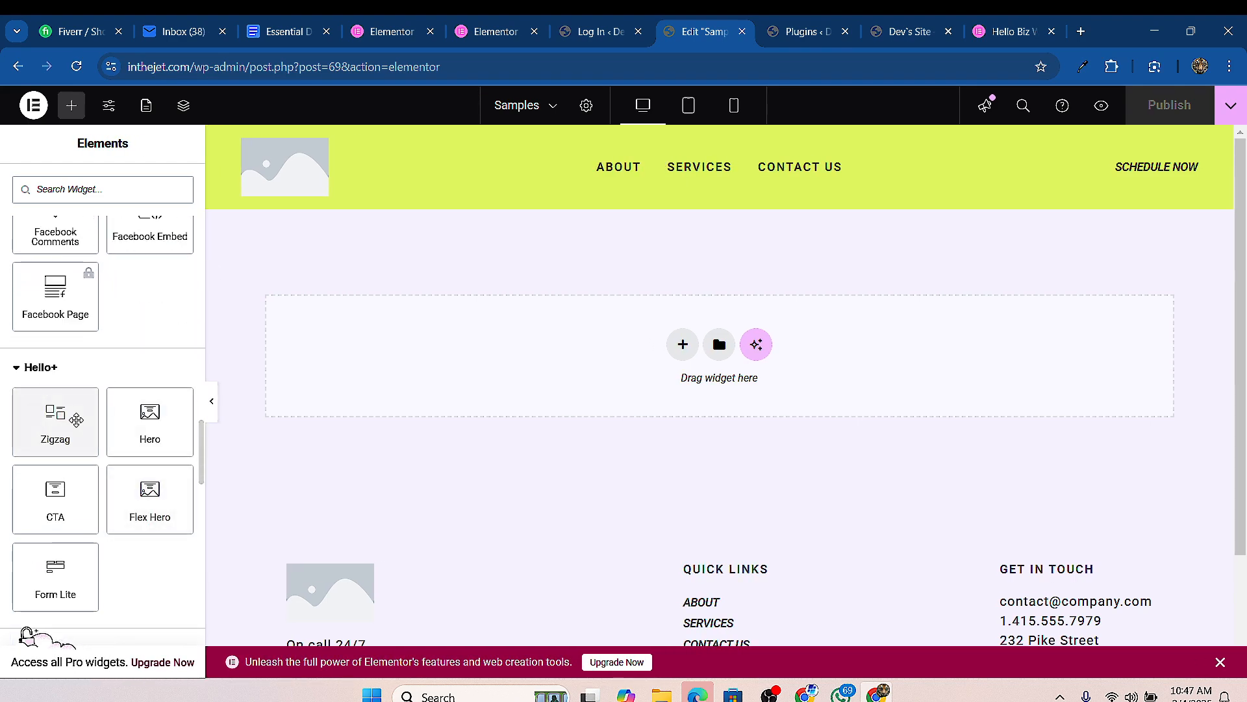
{"action": "left_click_drag", "start_coordinate": [62, 434], "coordinate": [738, 344]}
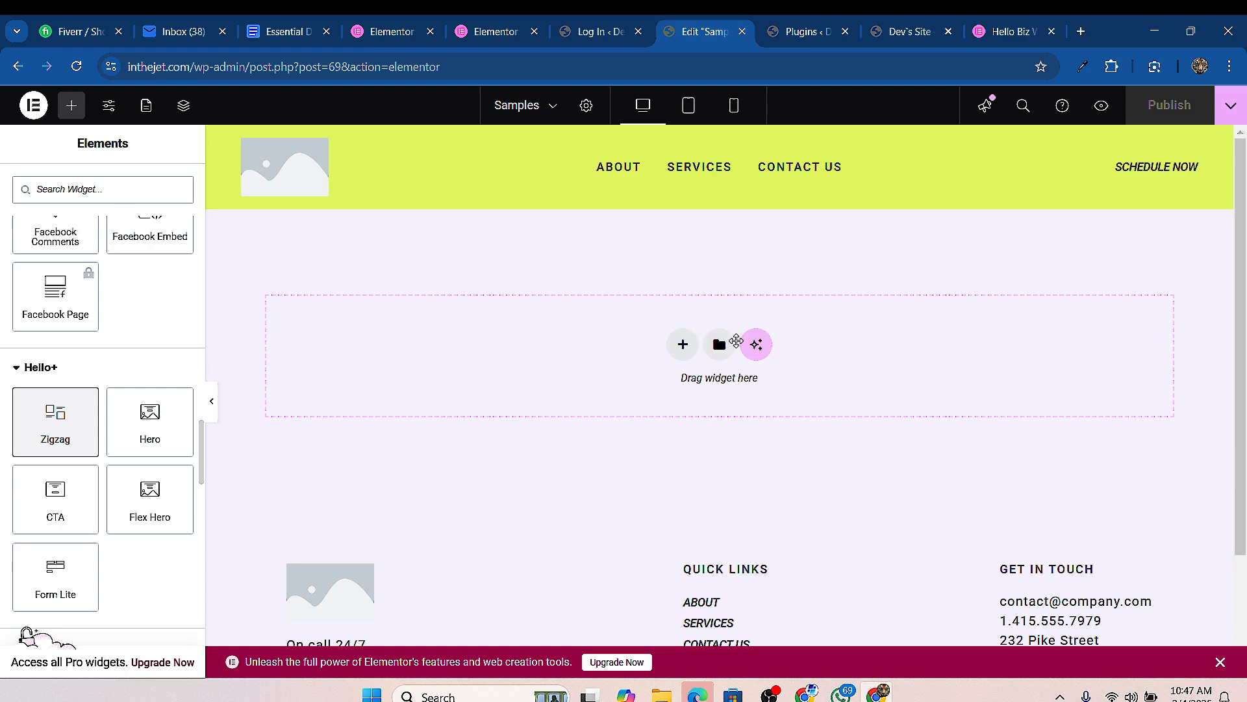
{"action": "scroll", "coordinate": [825, 389], "scroll_direction": "down", "scroll_amount": 15}
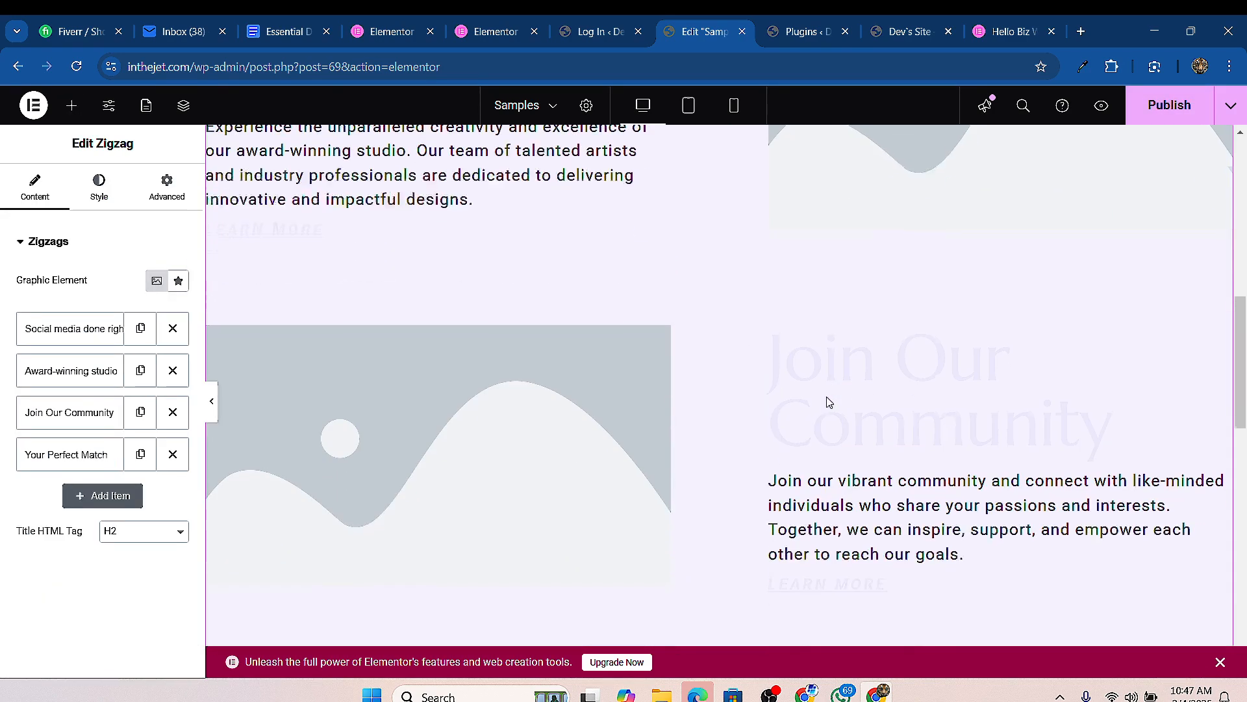
{"action": "scroll", "coordinate": [806, 415], "scroll_direction": "down", "scroll_amount": 5}
{"action": "scroll", "coordinate": [643, 401], "scroll_direction": "up", "scroll_amount": 12}
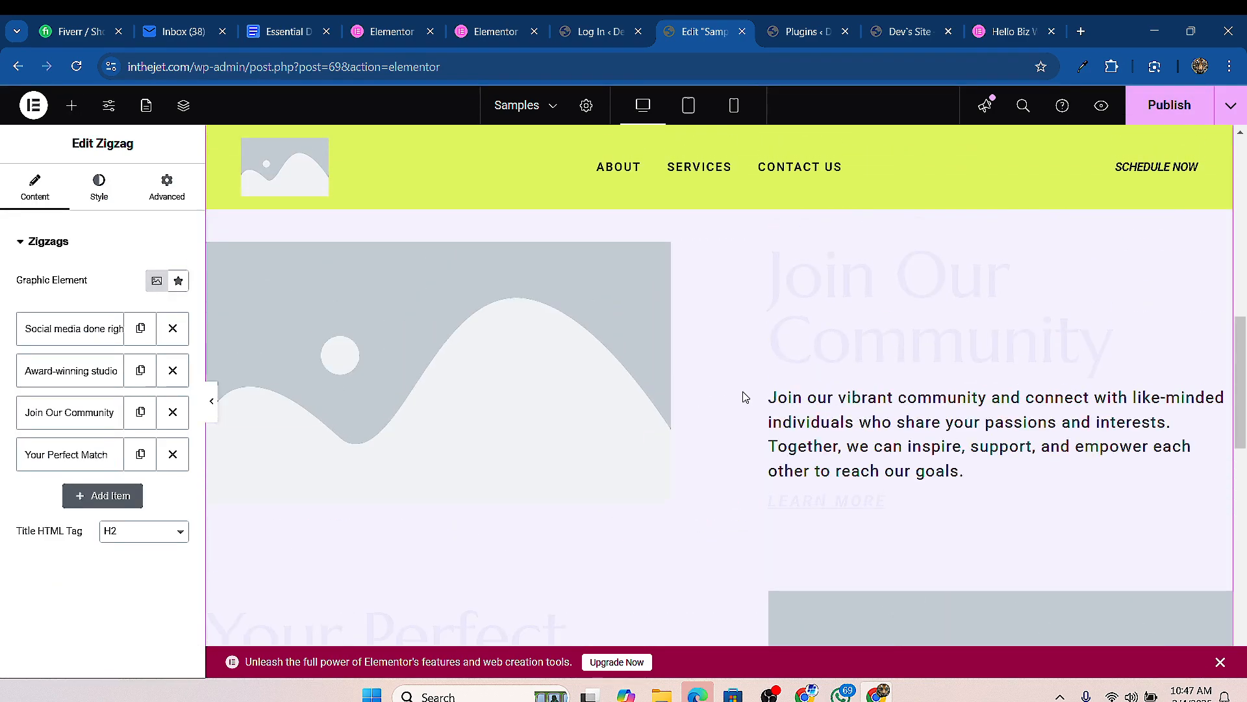
{"action": "scroll", "coordinate": [740, 428], "scroll_direction": "up", "scroll_amount": 6}
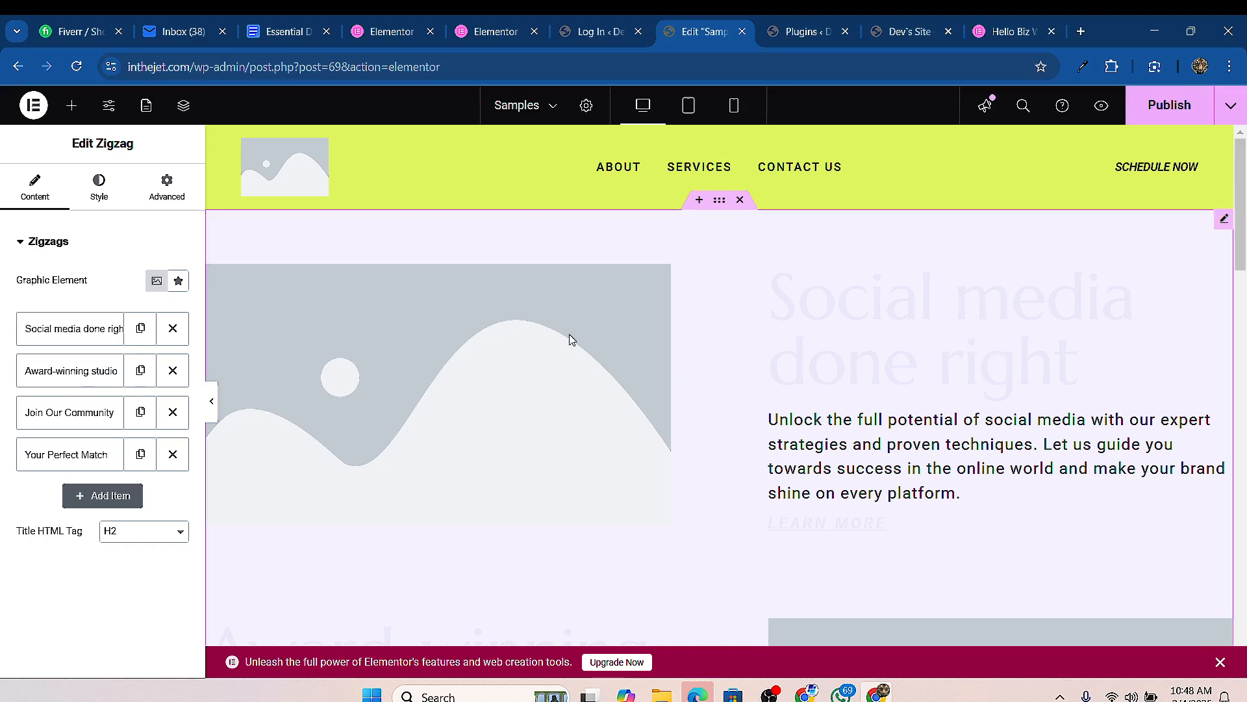
Step: Open the image chooser for the "Social media done right" zigzag item and preview existing pictures in the media library
{"action": "left_click", "coordinate": [47, 338]}
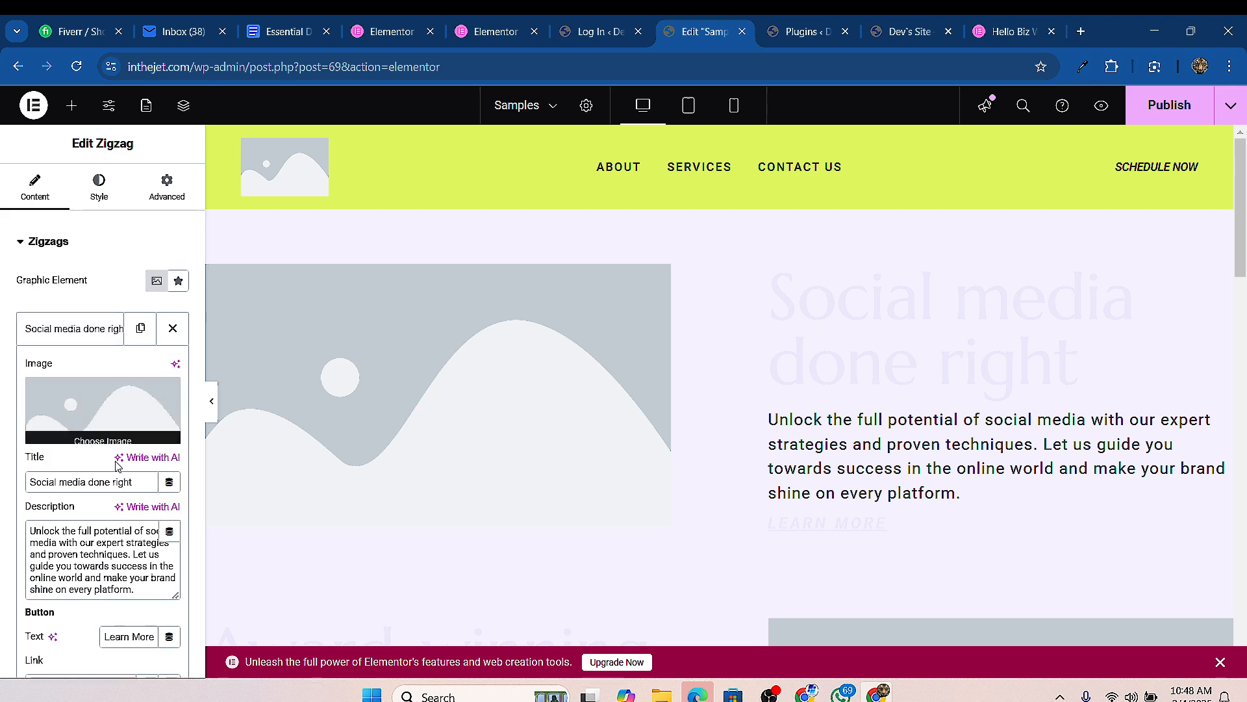
{"action": "left_click", "coordinate": [101, 416]}
{"action": "left_click", "coordinate": [310, 169]}
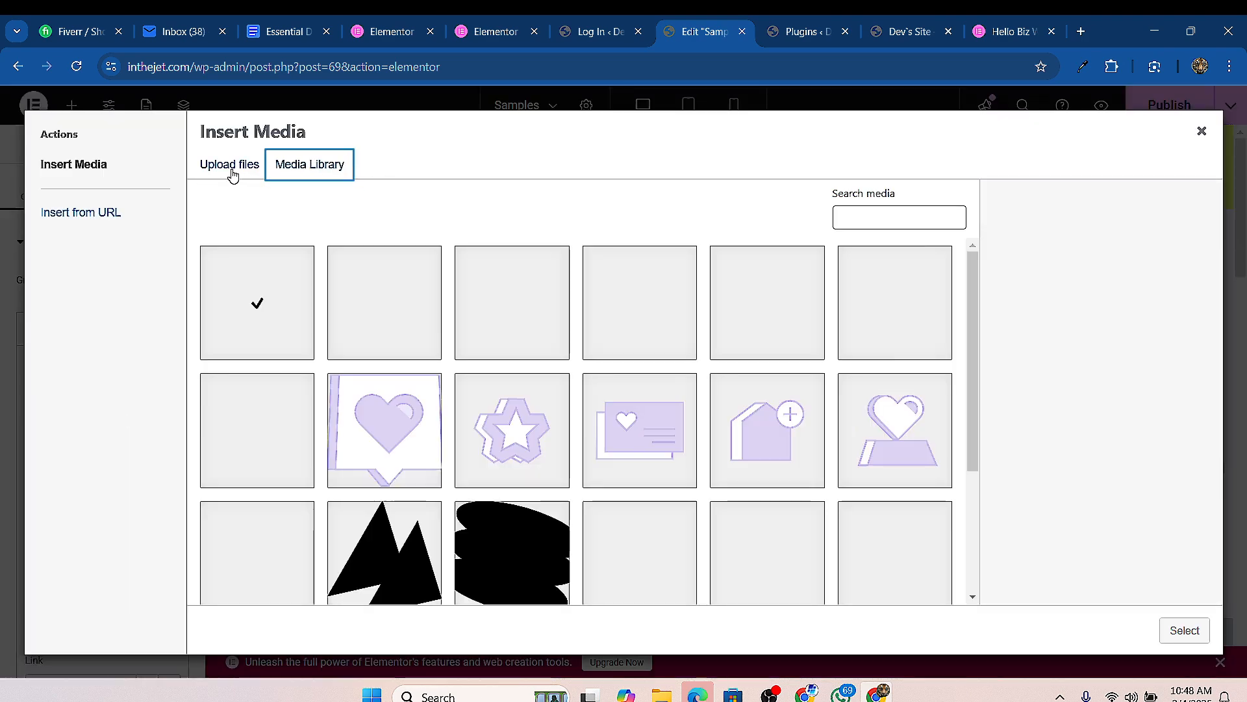
{"action": "left_click", "coordinate": [253, 170]}
{"action": "left_click", "coordinate": [325, 170]}
{"action": "scroll", "coordinate": [780, 454], "scroll_direction": "down", "scroll_amount": 3}
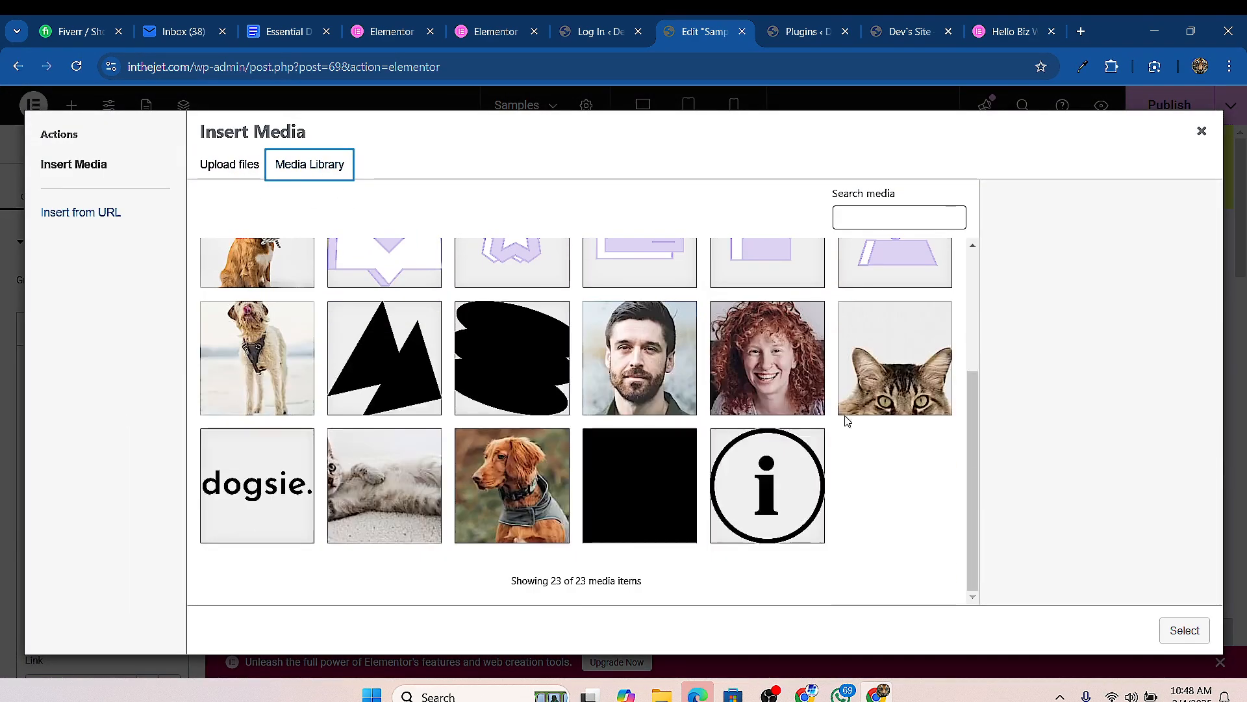
{"action": "left_click", "coordinate": [746, 412]}
{"action": "left_click", "coordinate": [900, 366]}
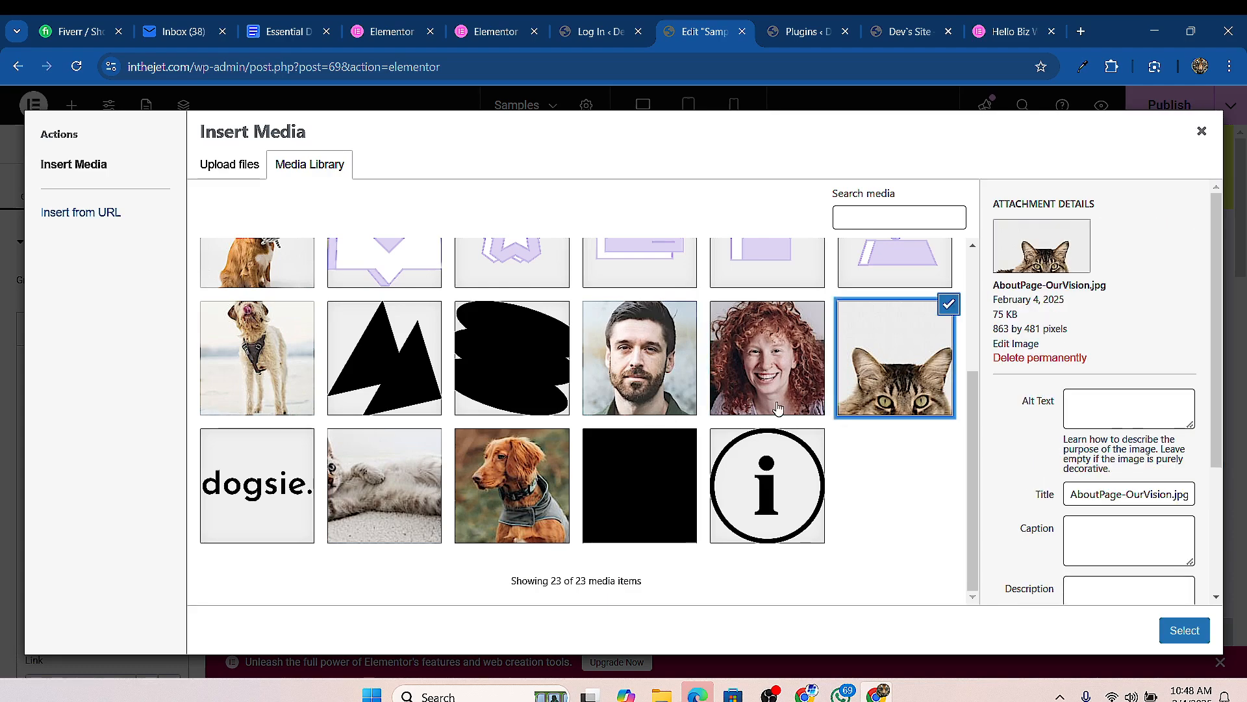
{"action": "left_click", "coordinate": [572, 513]}
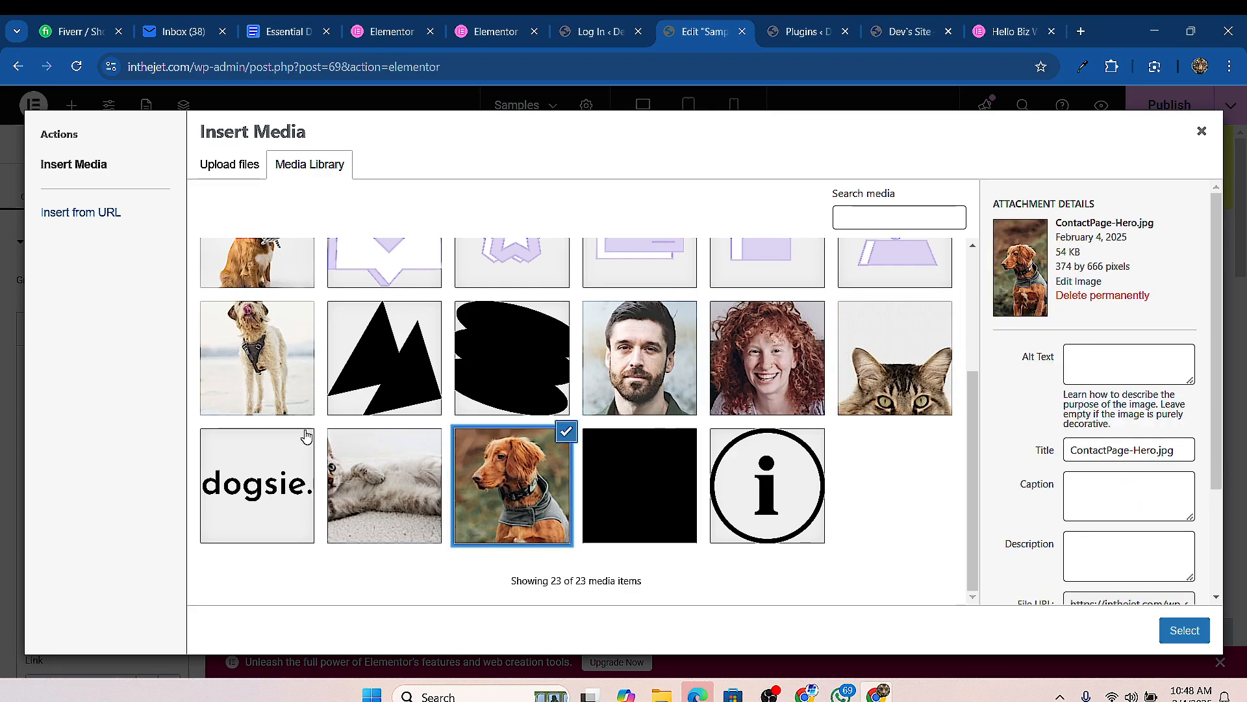
Step: Upload the bedroom picture "1 (1)" from Downloads and insert it as the first zigzag item's image
{"action": "left_click", "coordinate": [229, 165]}
{"action": "left_click", "coordinate": [734, 386]}
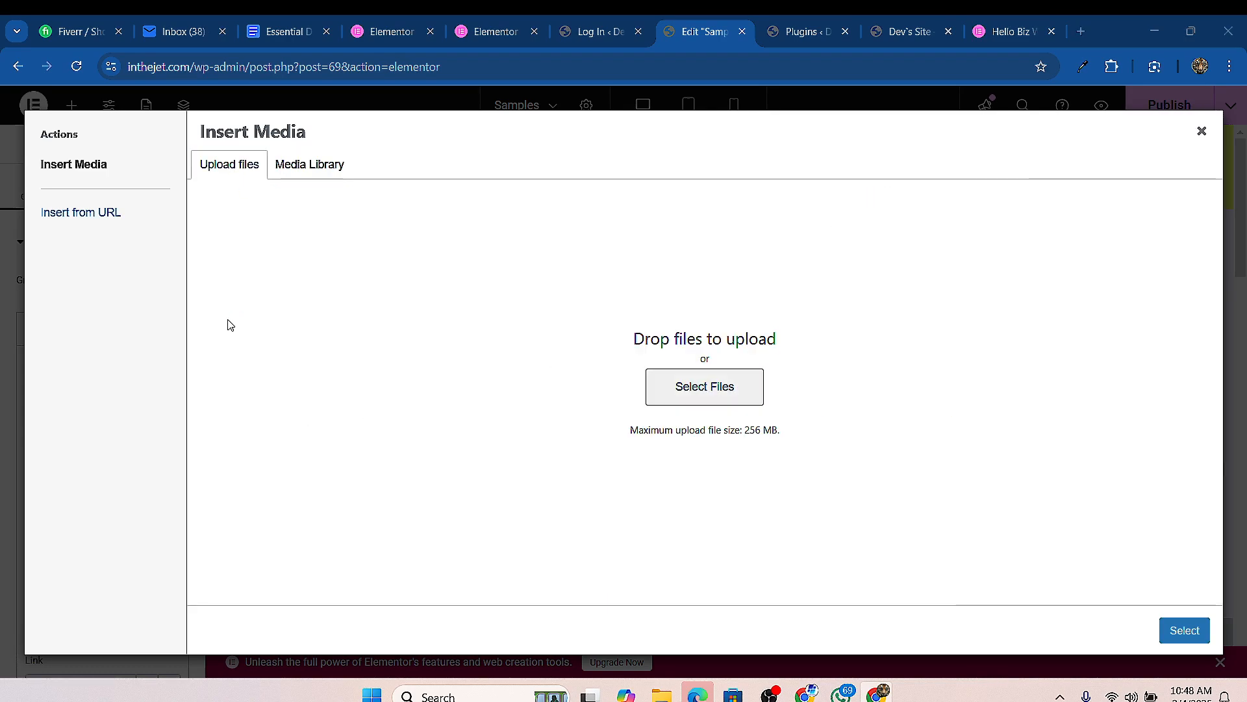
{"action": "left_click", "coordinate": [113, 333]}
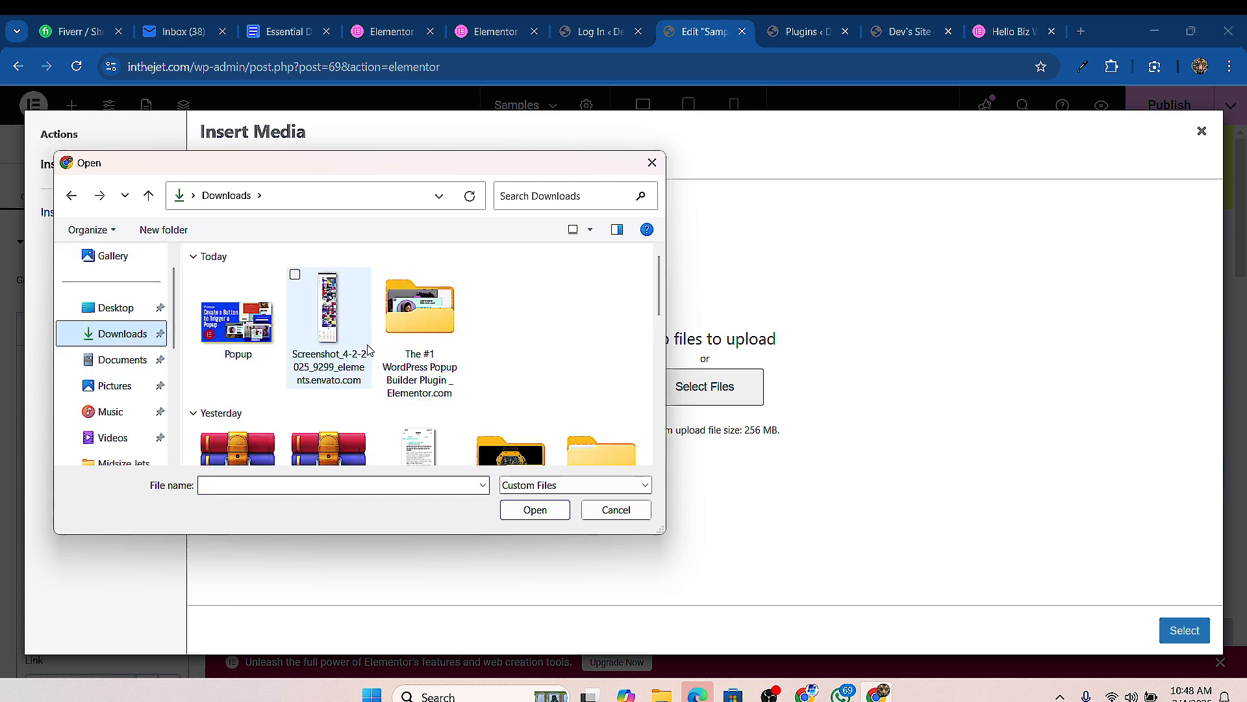
{"action": "scroll", "coordinate": [429, 357], "scroll_direction": "down", "scroll_amount": 3}
{"action": "left_click", "coordinate": [510, 378]}
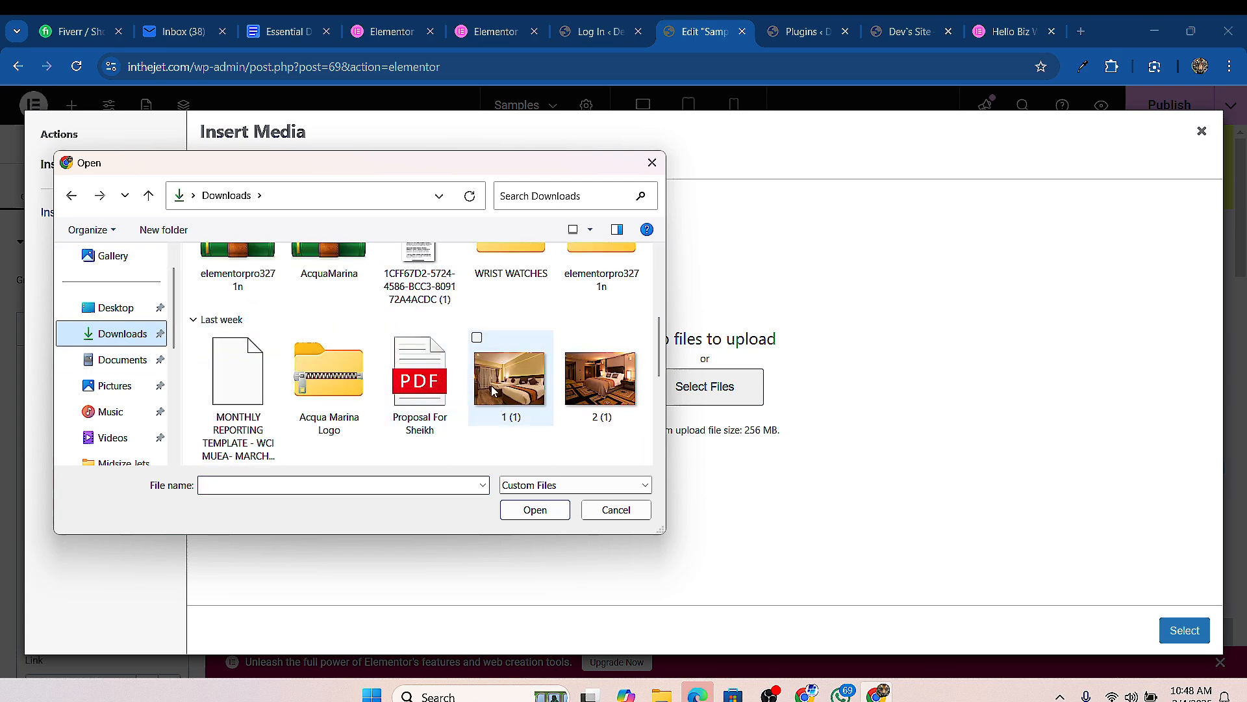
{"action": "left_click", "coordinate": [534, 510]}
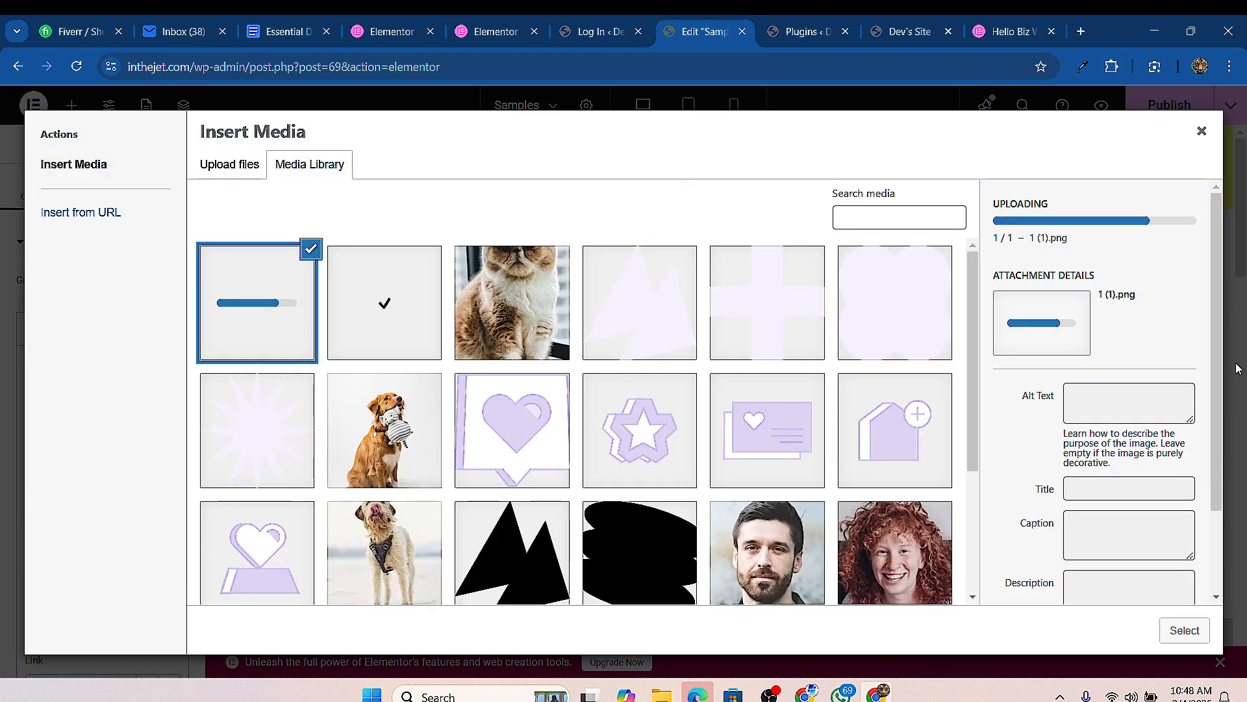
{"action": "left_click", "coordinate": [1185, 628]}
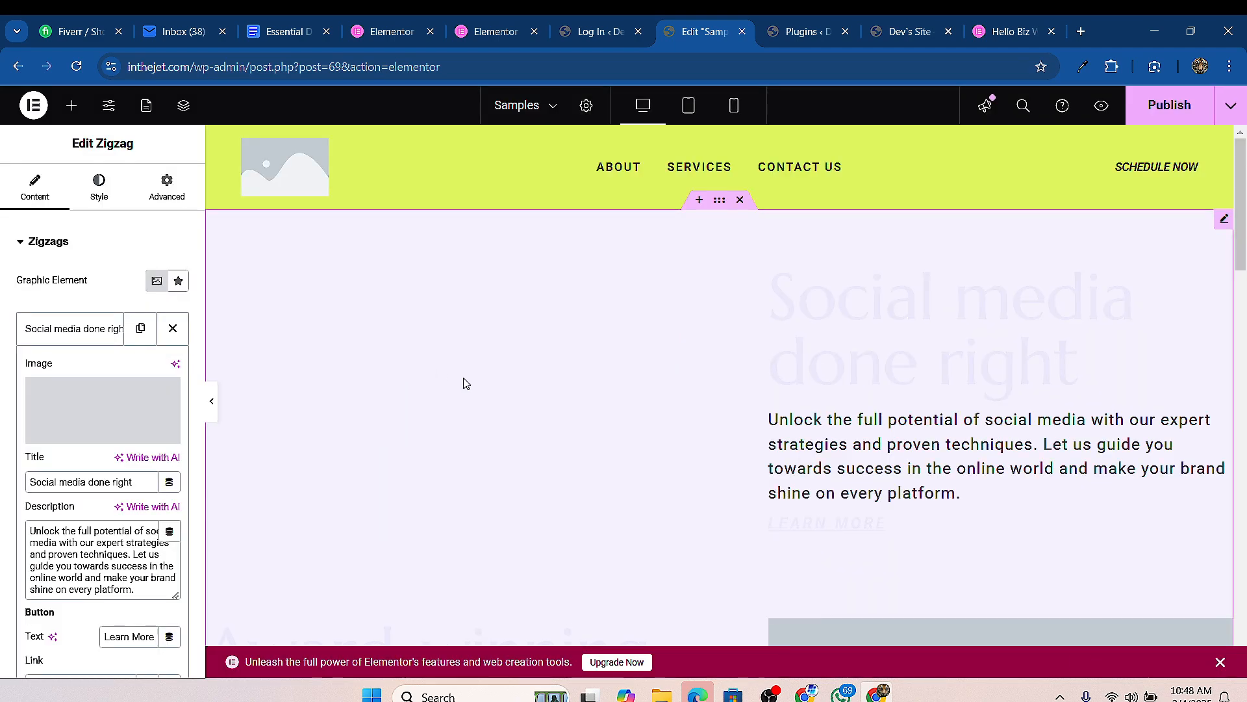
Step: Change the first zigzag item's title to "Social media At Its Best"
{"action": "scroll", "coordinate": [708, 451], "scroll_direction": "down", "scroll_amount": 2}
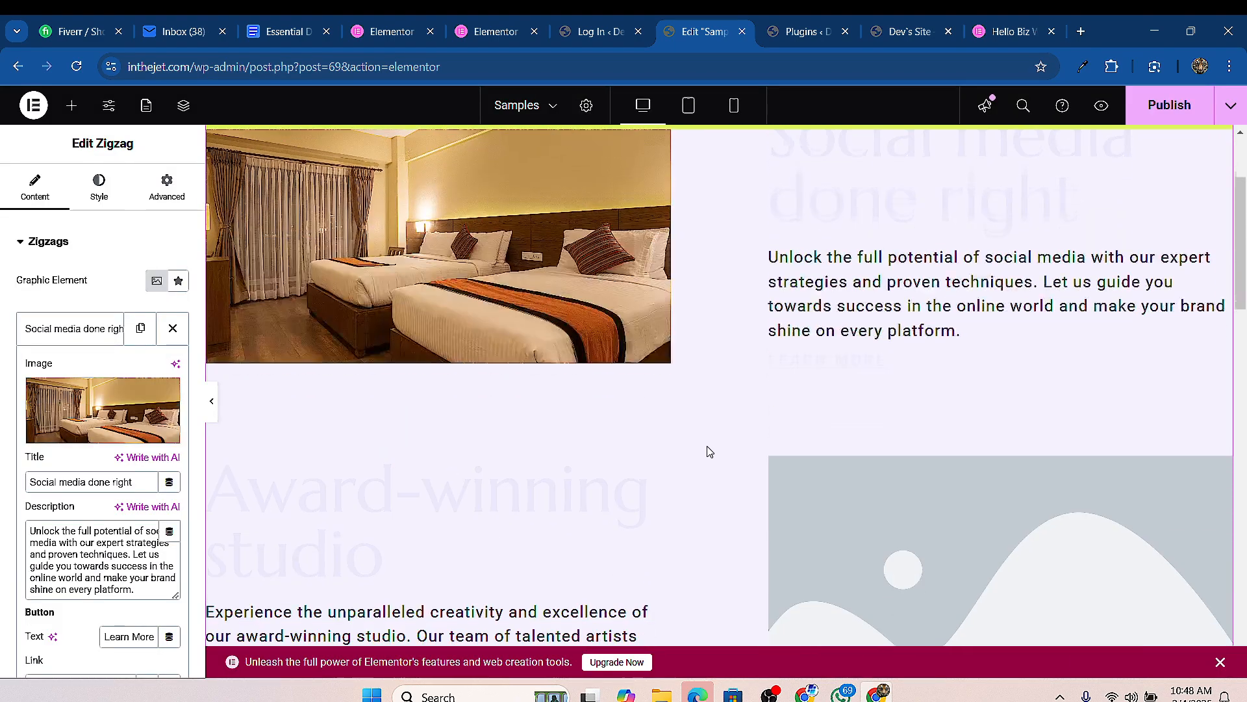
{"action": "scroll", "coordinate": [796, 415], "scroll_direction": "up", "scroll_amount": 1}
{"action": "scroll", "coordinate": [746, 432], "scroll_direction": "up", "scroll_amount": 1}
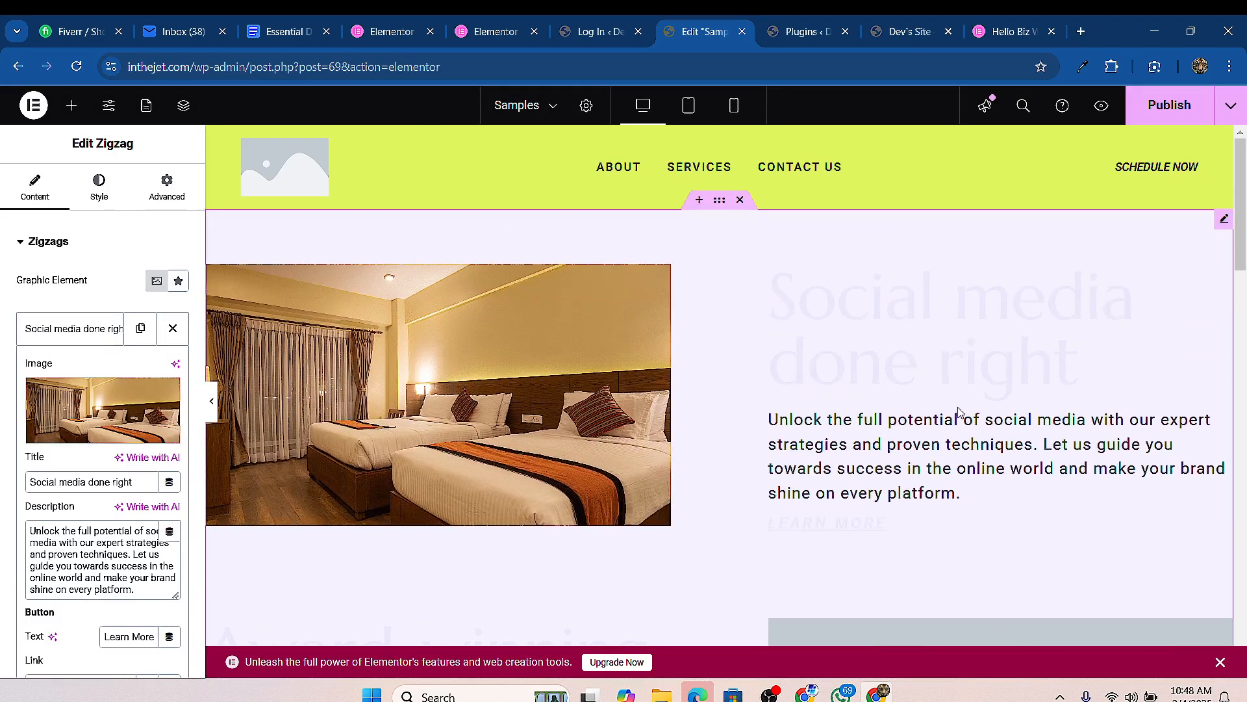
{"action": "scroll", "coordinate": [853, 433], "scroll_direction": "down", "scroll_amount": 6}
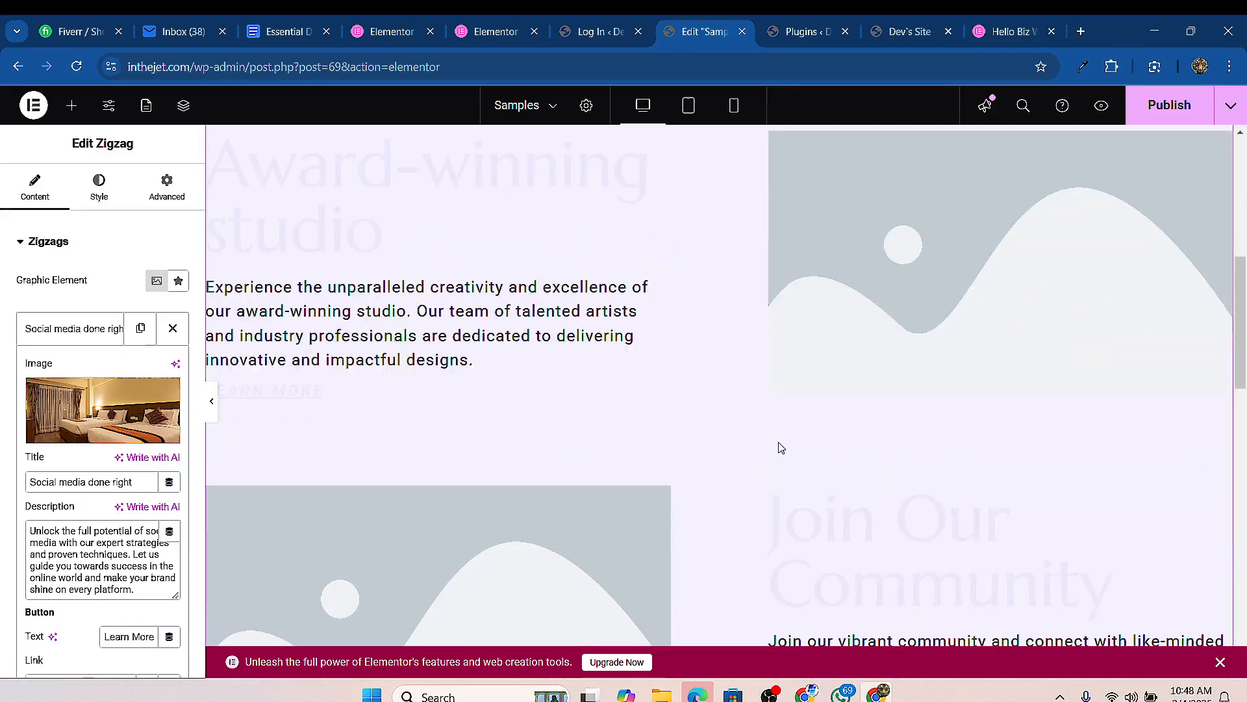
{"action": "scroll", "coordinate": [650, 447], "scroll_direction": "up", "scroll_amount": 4}
{"action": "scroll", "coordinate": [565, 445], "scroll_direction": "up", "scroll_amount": 1}
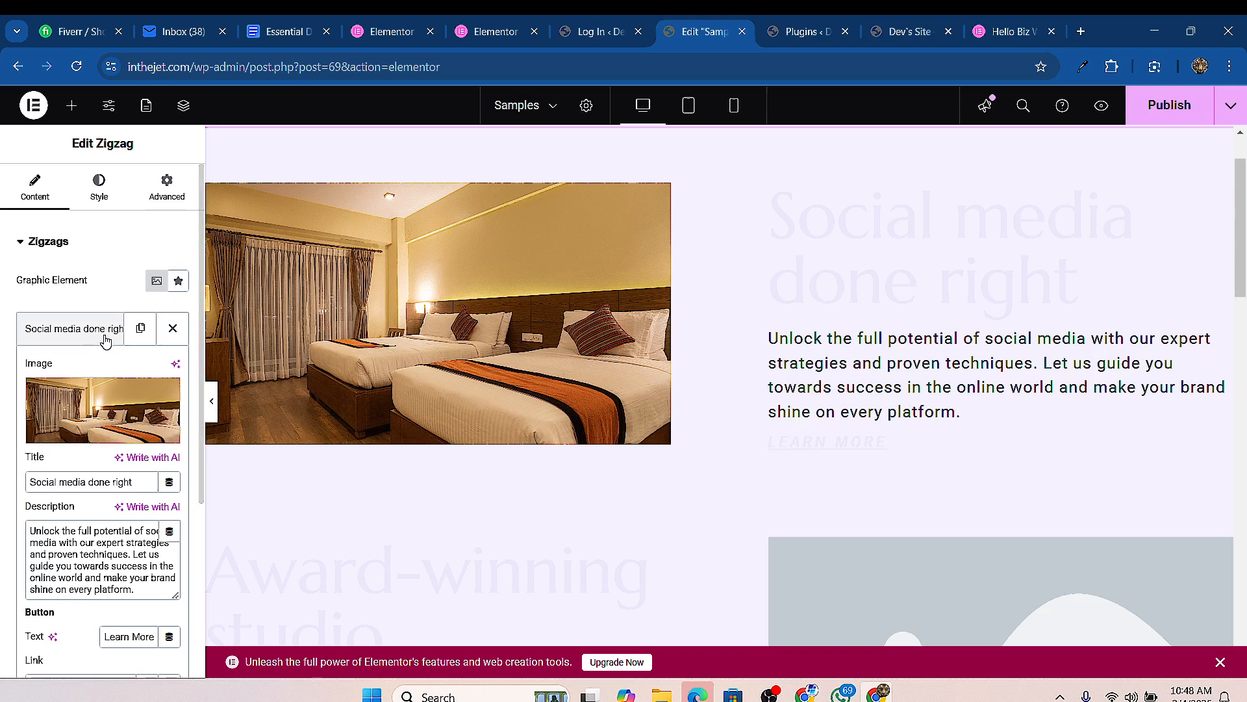
{"action": "left_click", "coordinate": [77, 338]}
{"action": "left_click", "coordinate": [77, 338]}
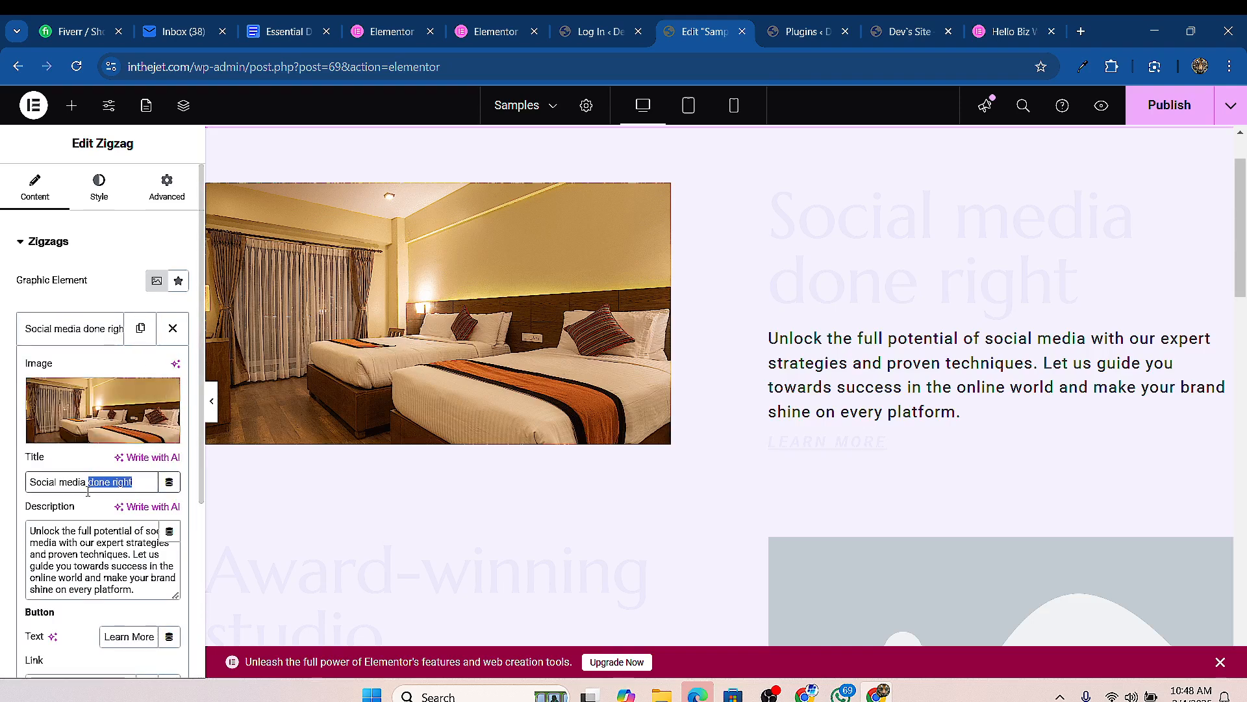
{"action": "type", "text": "At It"}
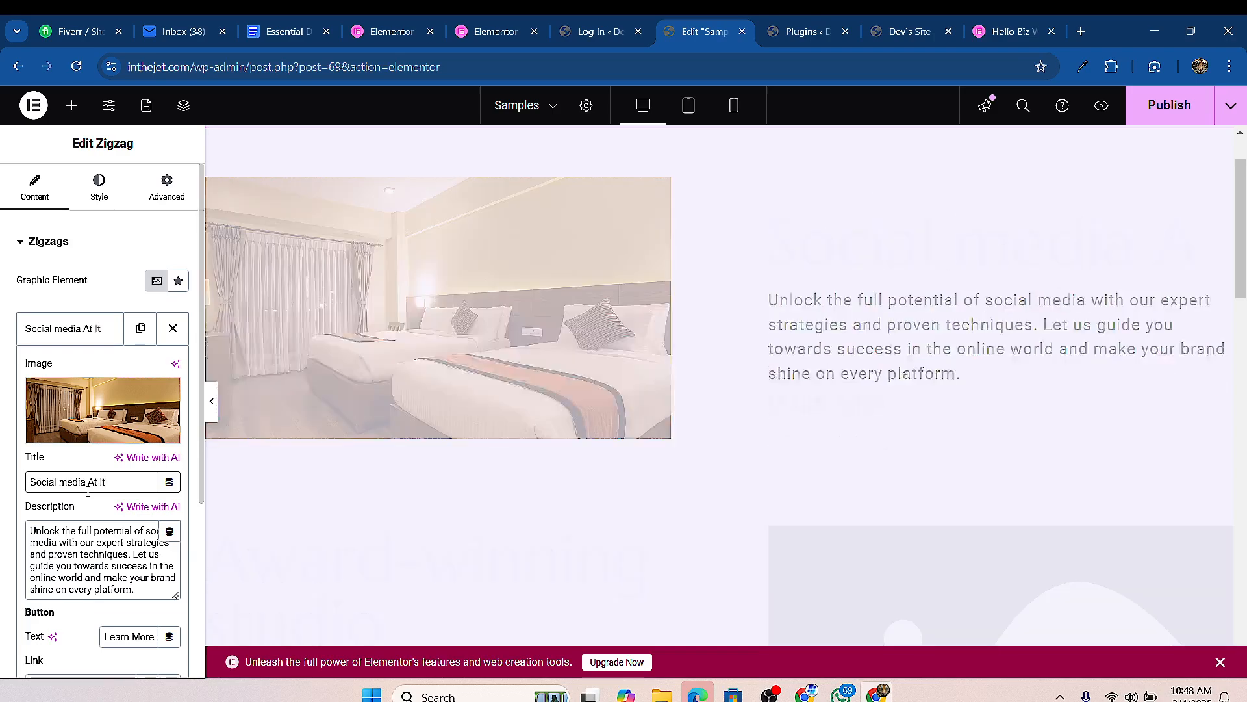
{"action": "type", "text": "s Best"}
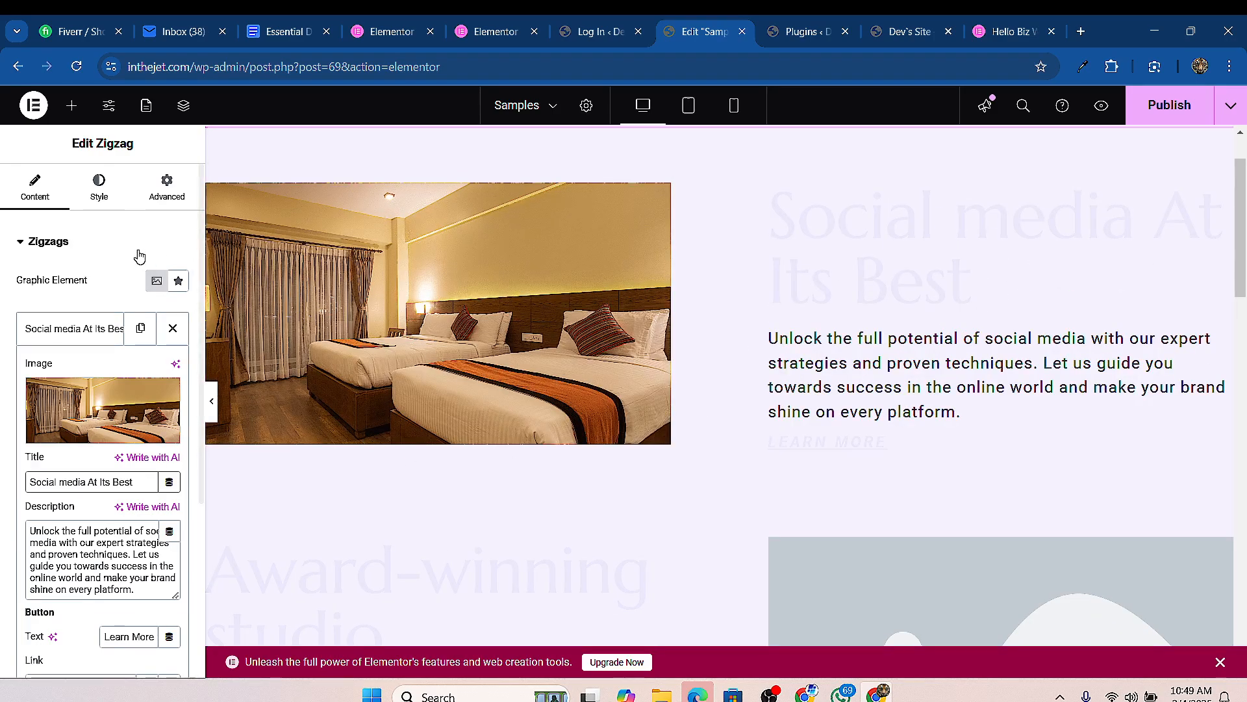
Step: Set the Zigzag widget's image width to 40% in its style settings
{"action": "scroll", "coordinate": [861, 417], "scroll_direction": "down", "scroll_amount": 5}
{"action": "scroll", "coordinate": [491, 375], "scroll_direction": "up", "scroll_amount": 3}
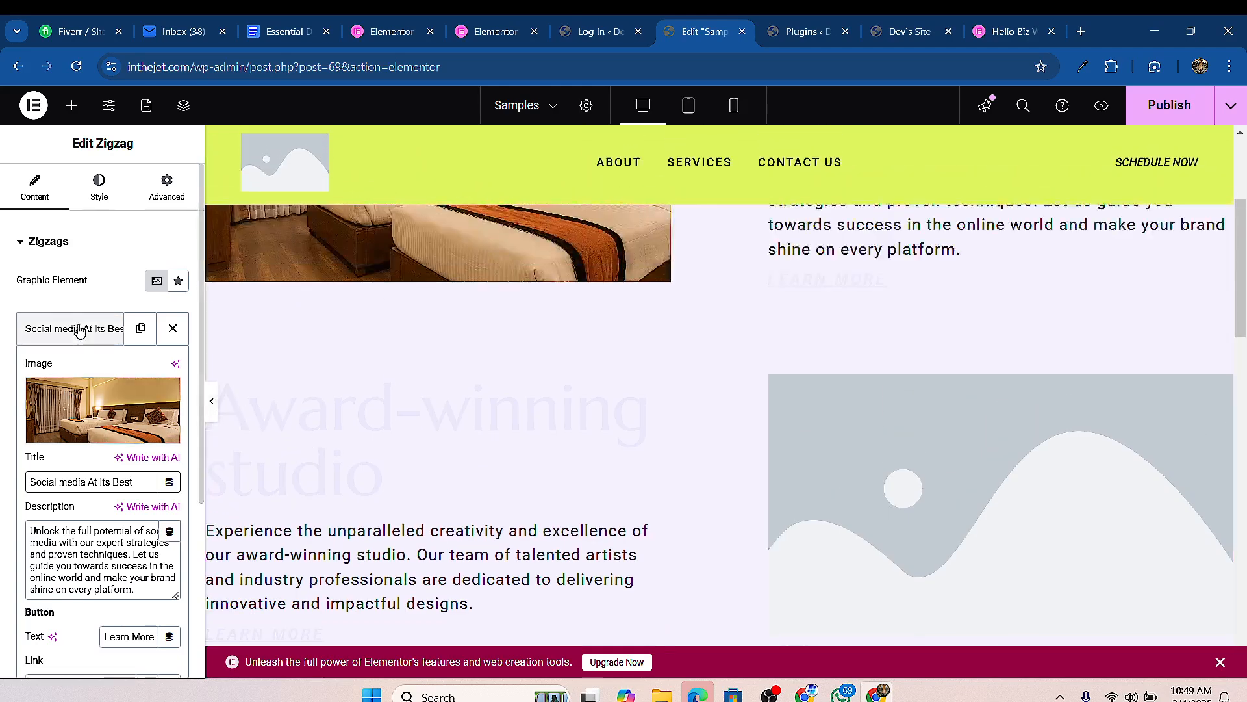
{"action": "scroll", "coordinate": [773, 400], "scroll_direction": "up", "scroll_amount": 3}
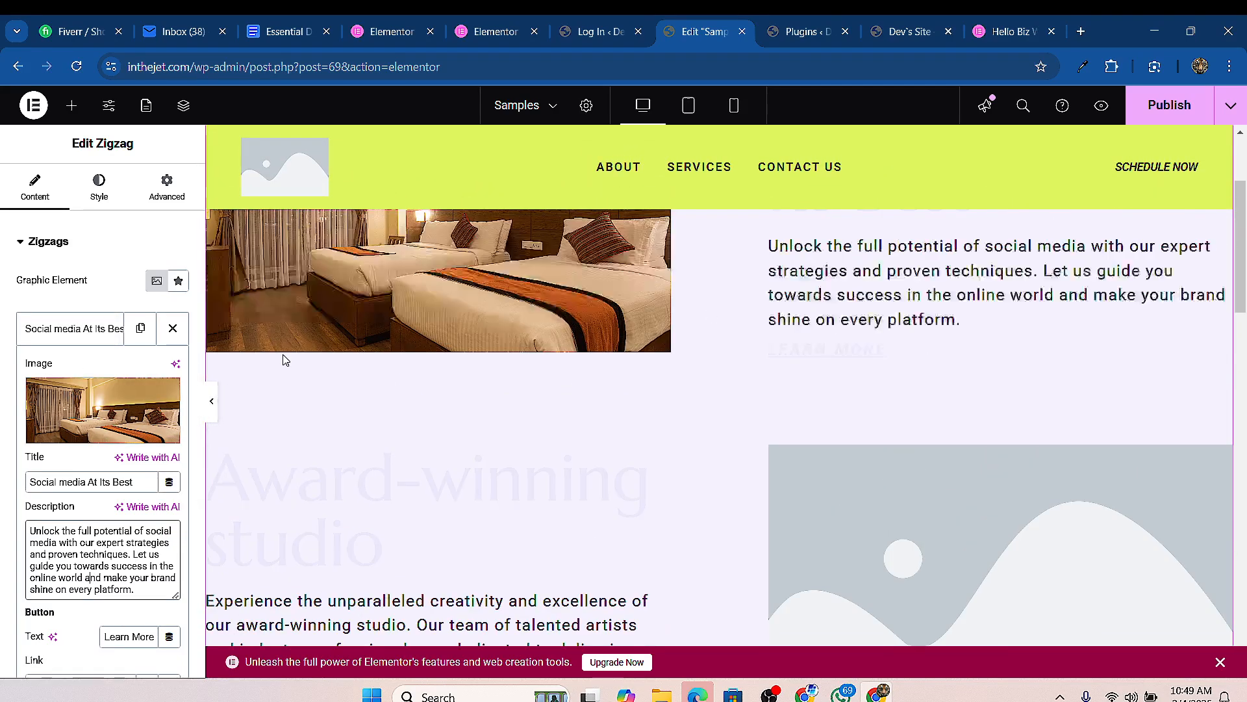
{"action": "left_click", "coordinate": [100, 187]}
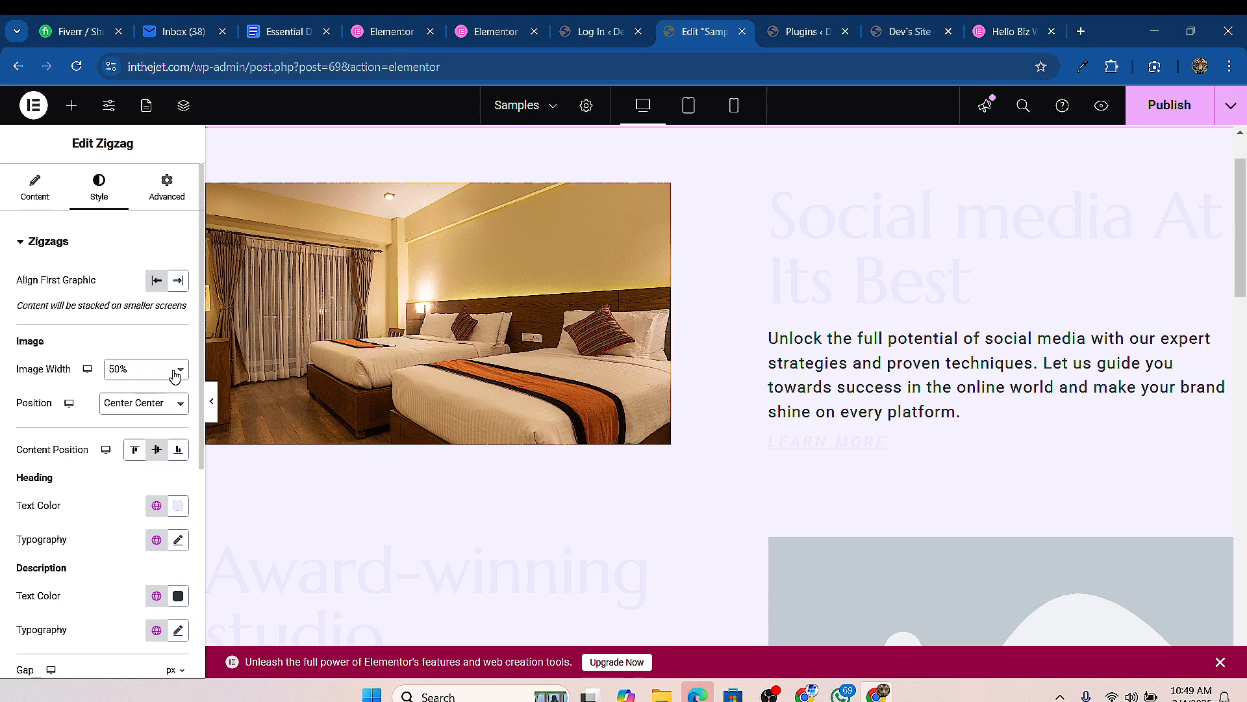
{"action": "left_click", "coordinate": [154, 379]}
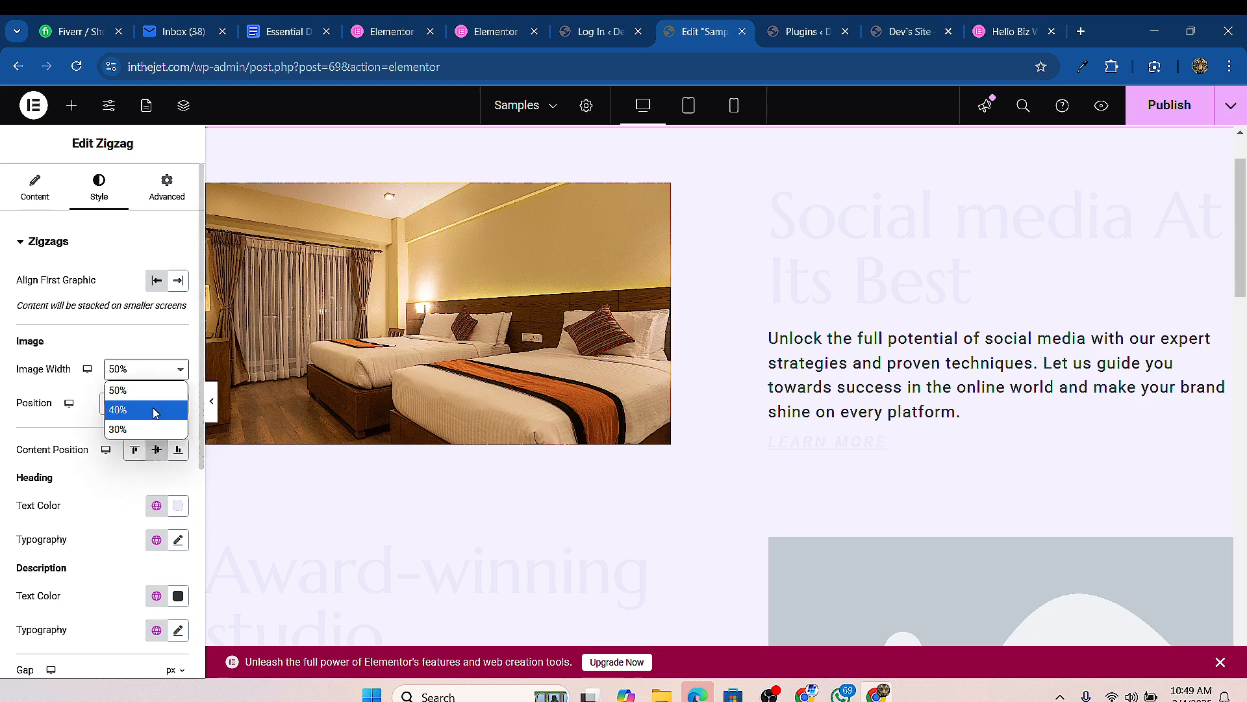
{"action": "left_click", "coordinate": [150, 419]}
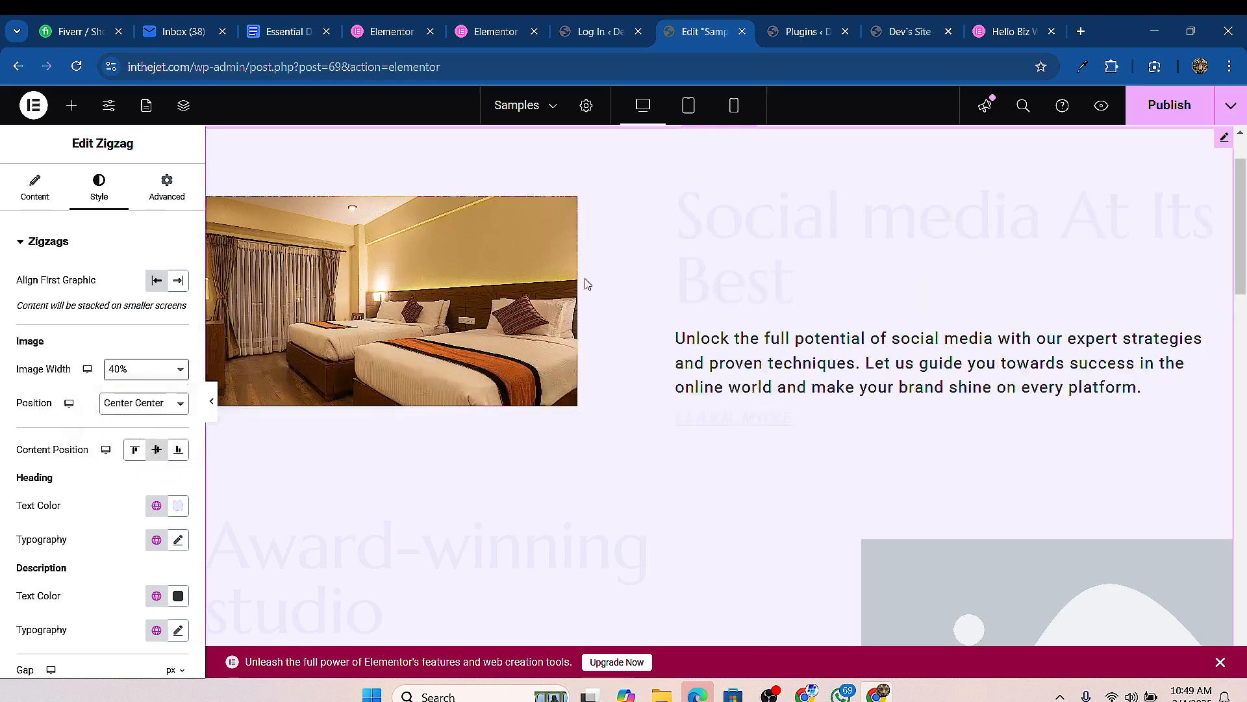
Step: Set the Zigzag widget's image width to 50%
{"action": "left_click", "coordinate": [127, 369]}
{"action": "left_click", "coordinate": [120, 390]}
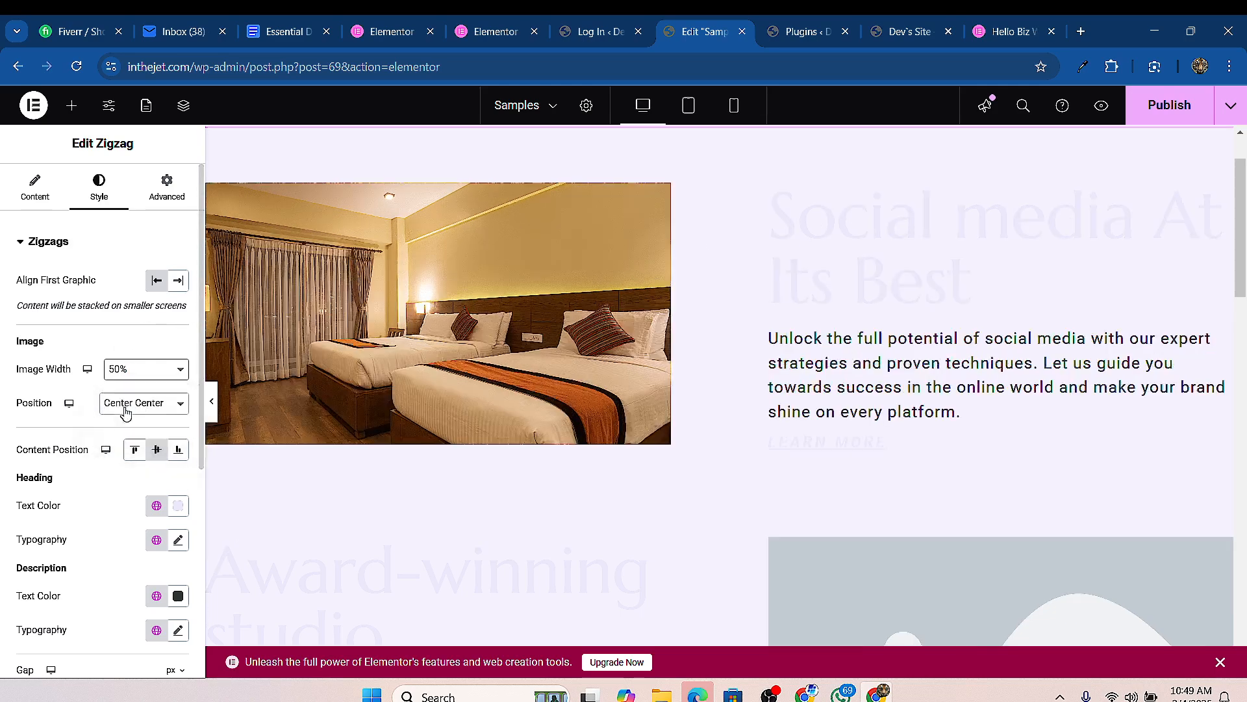
Step: Try the Center Right and Center Left image positions on the Zigzag widget and return to Center Center
{"action": "left_click", "coordinate": [149, 404]}
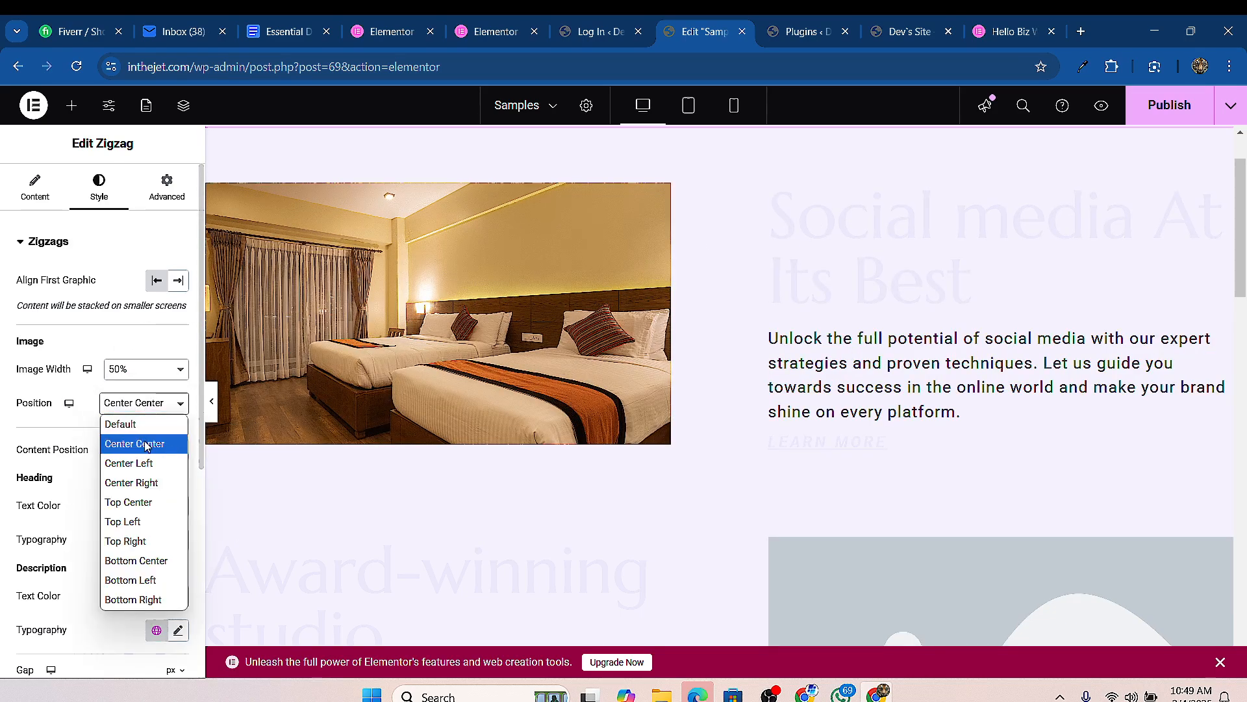
{"action": "left_click", "coordinate": [153, 480]}
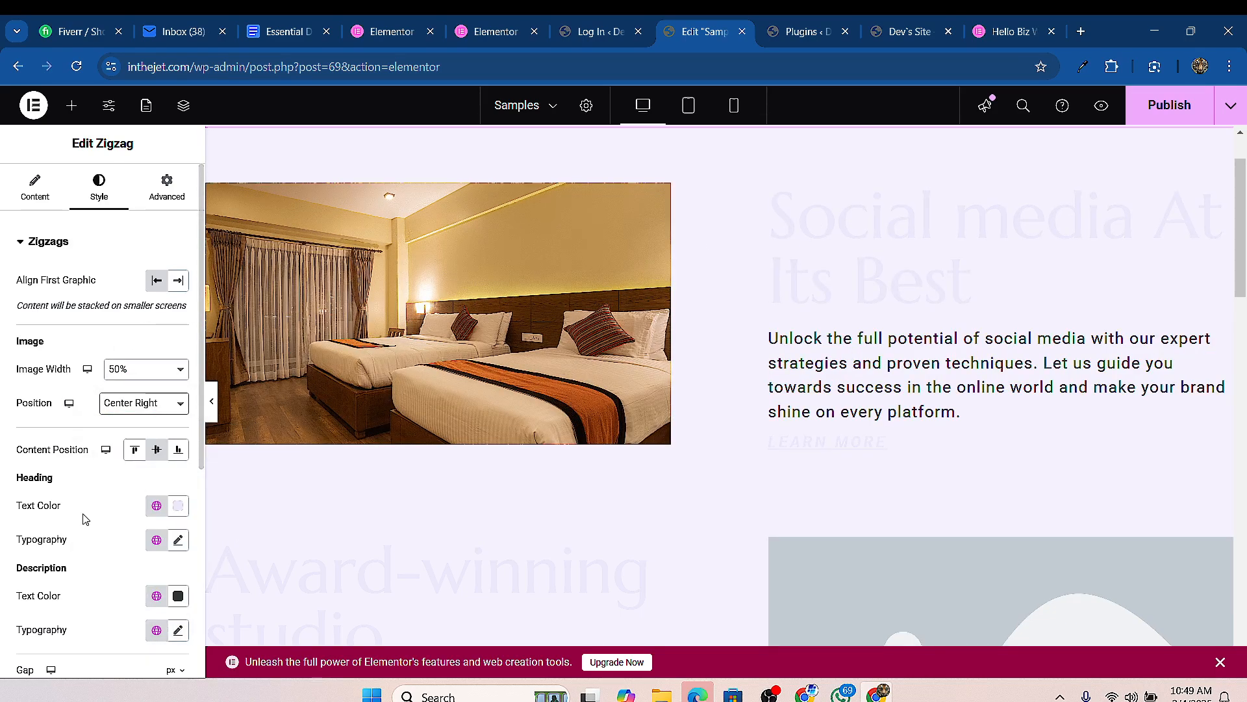
{"action": "left_click", "coordinate": [128, 410]}
{"action": "left_click", "coordinate": [144, 463]}
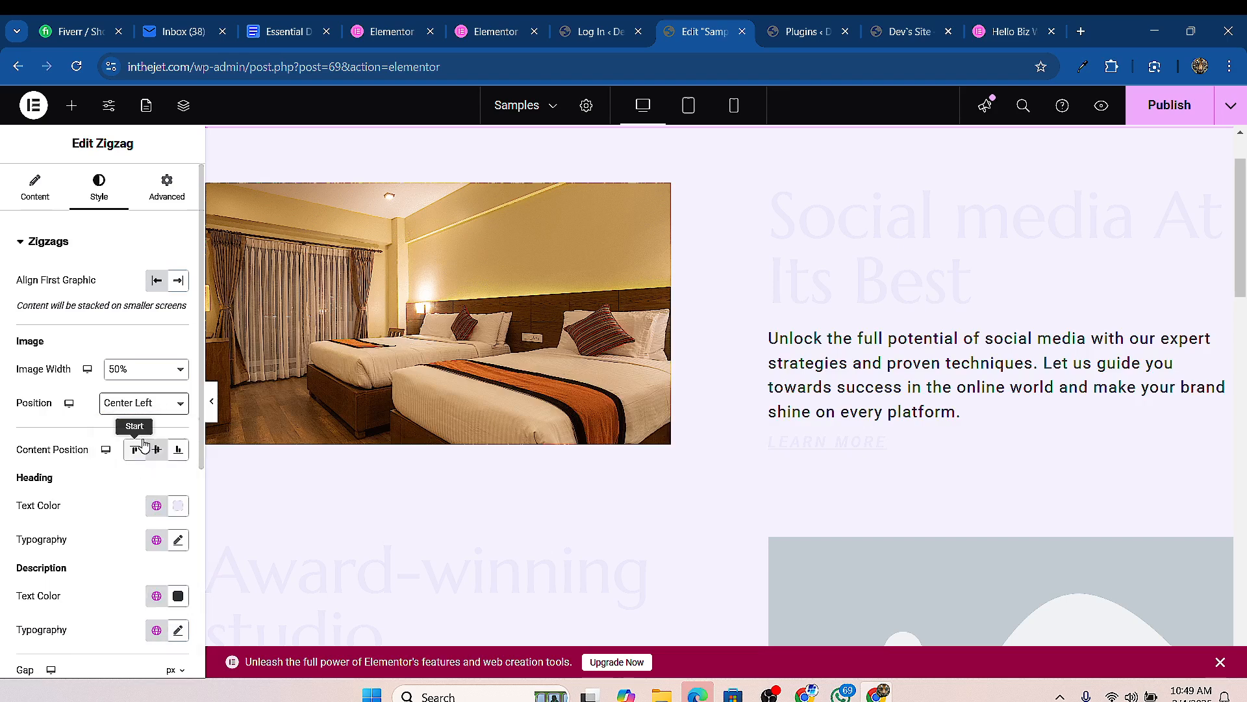
{"action": "left_click", "coordinate": [143, 414]}
{"action": "left_click", "coordinate": [148, 443]}
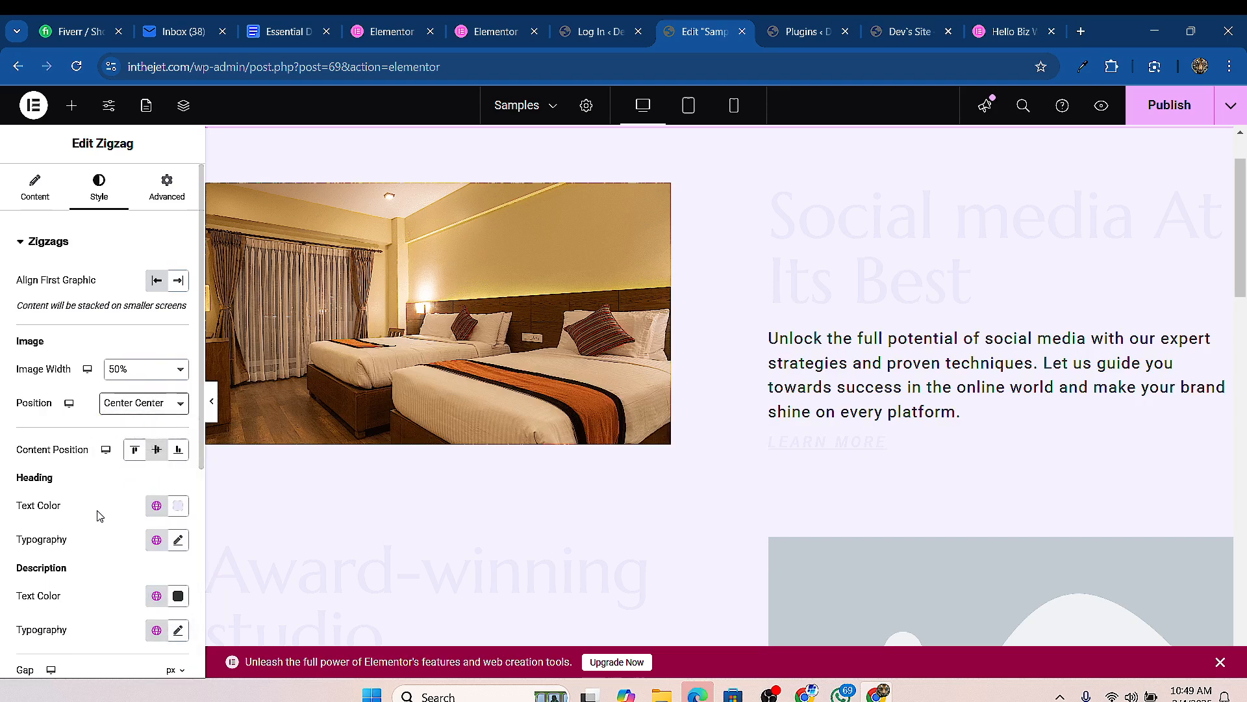
Step: Set the Zigzag headings' text color to purple #4C309D and check the heading typography settings
{"action": "scroll", "coordinate": [104, 514], "scroll_direction": "down", "scroll_amount": 1}
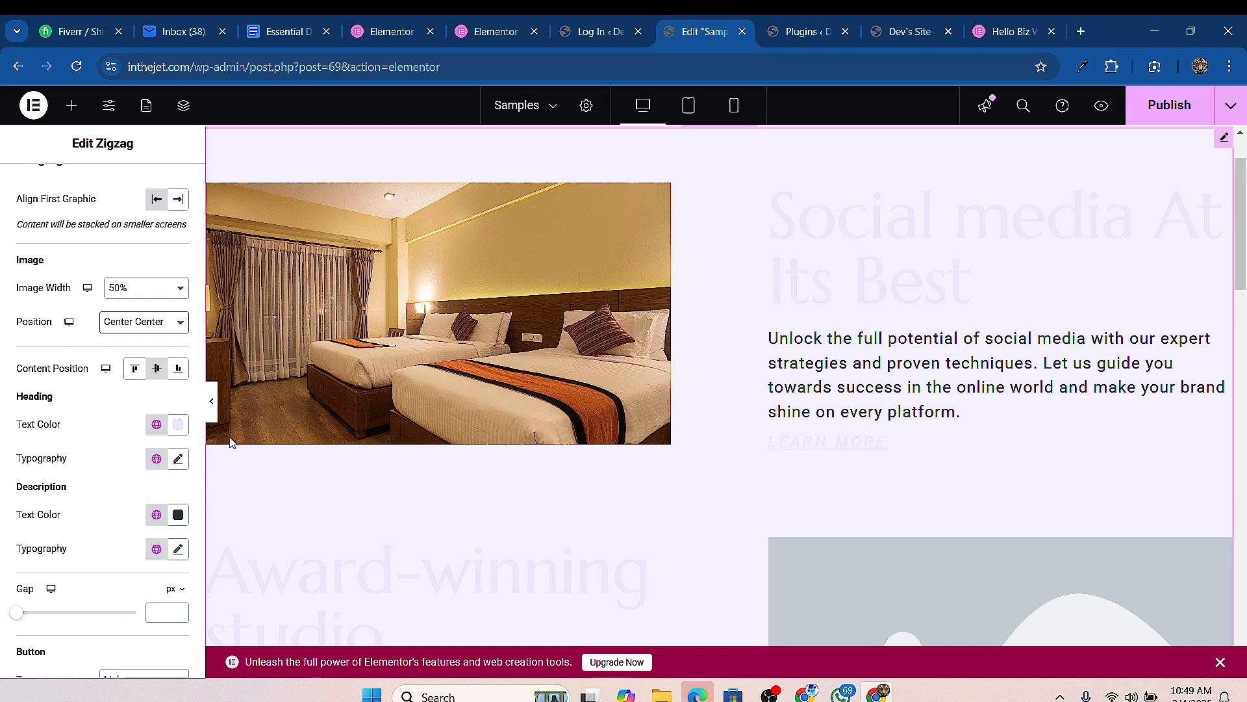
{"action": "left_click", "coordinate": [178, 425]}
{"action": "mouse_move", "coordinate": [200, 293]}
{"action": "left_mouse_down"}
{"action": "mouse_move", "coordinate": [295, 213]}
{"action": "mouse_move", "coordinate": [276, 258]}
{"action": "mouse_move", "coordinate": [214, 262]}
{"action": "left_mouse_up"}
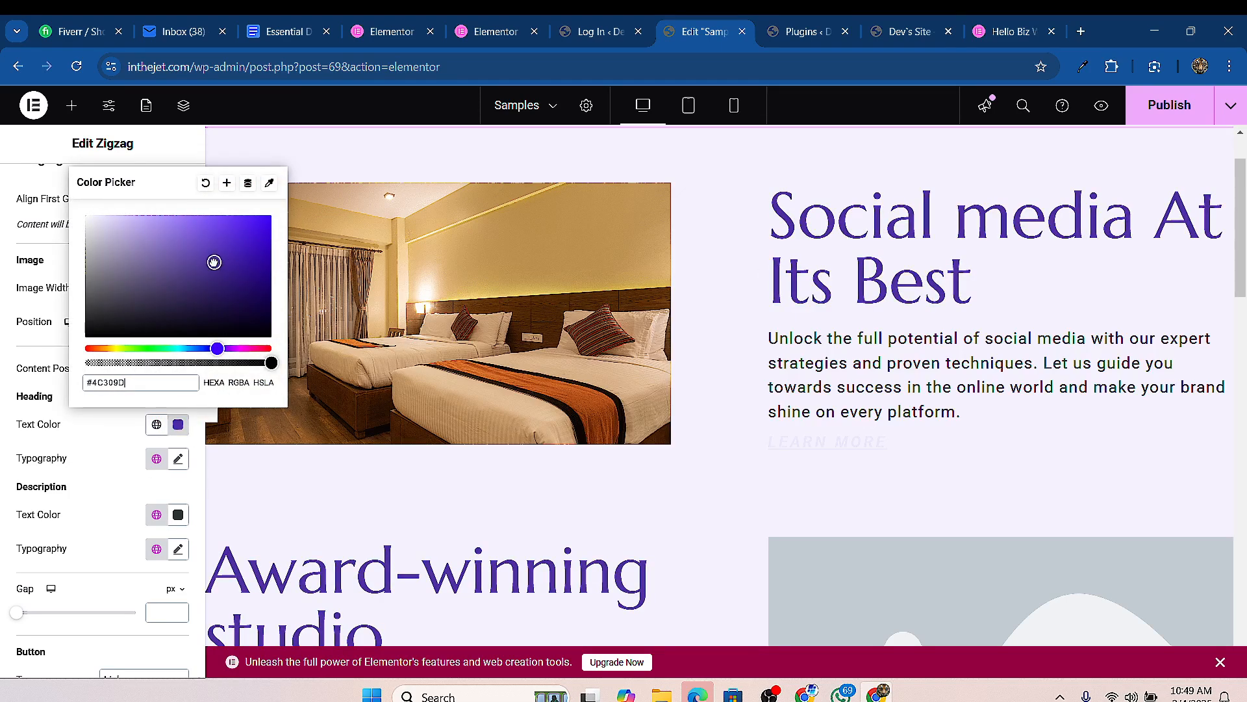
{"action": "left_click", "coordinate": [740, 439]}
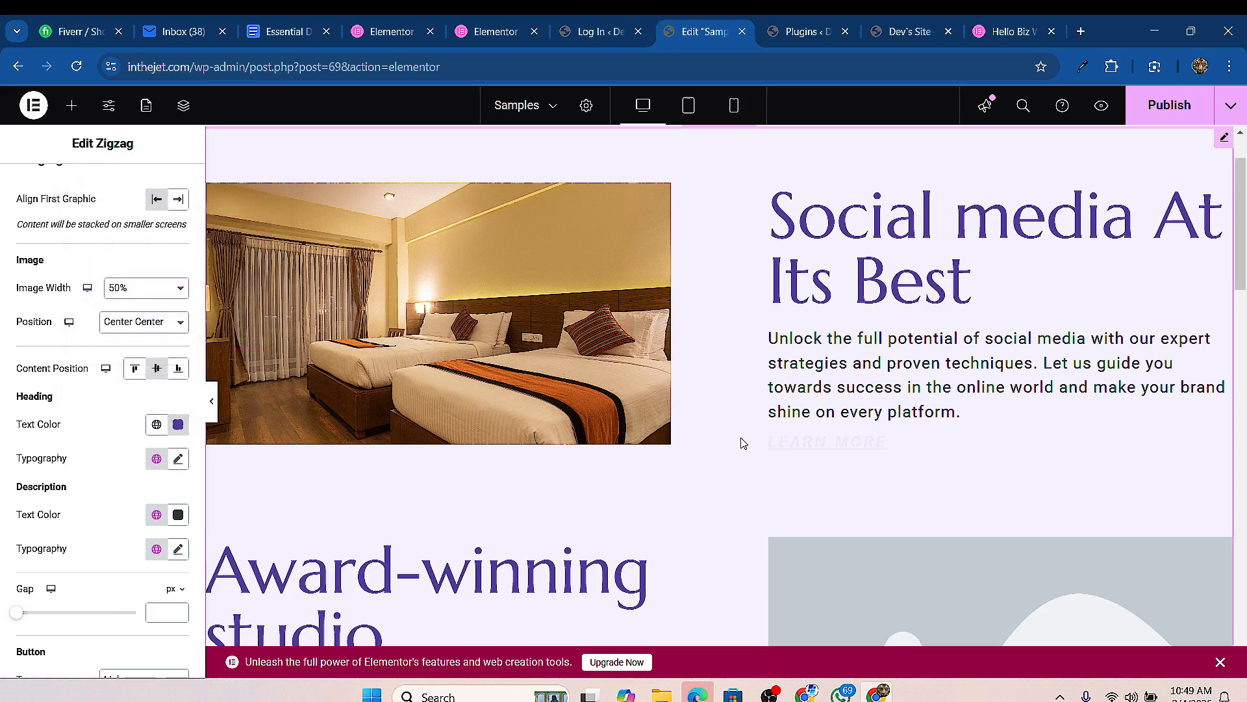
{"action": "scroll", "coordinate": [741, 440], "scroll_direction": "down", "scroll_amount": 3}
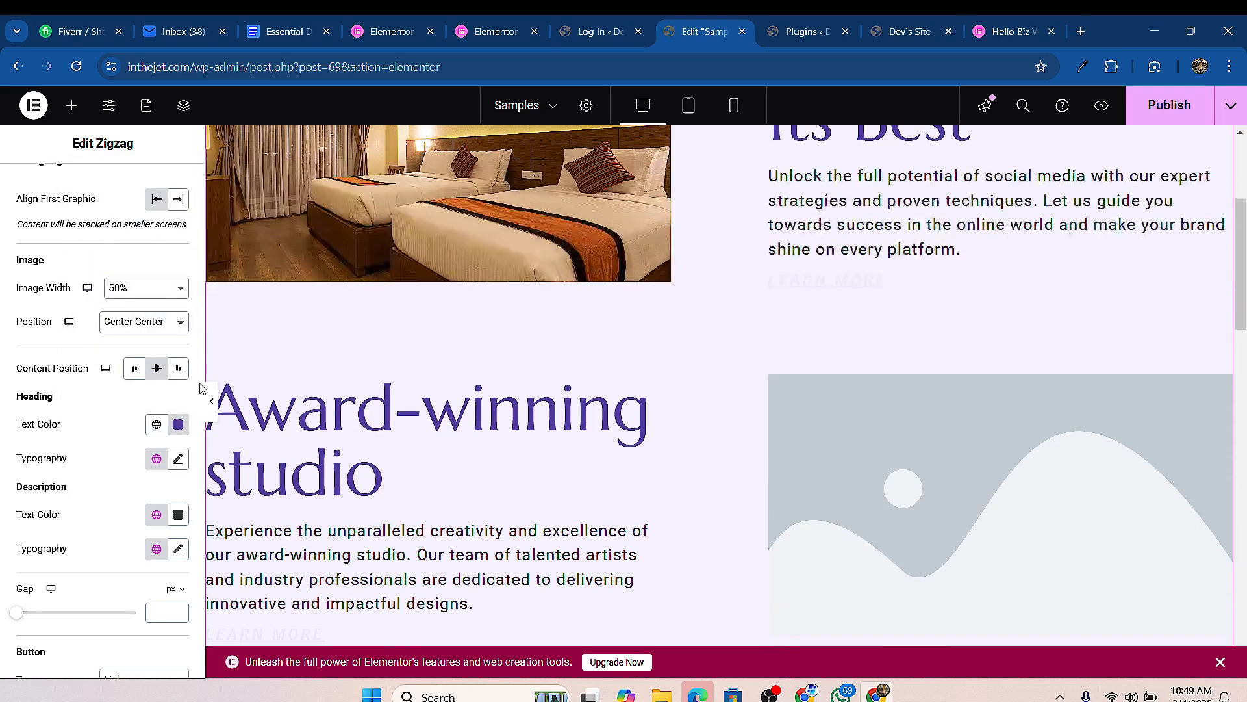
{"action": "left_click", "coordinate": [177, 460]}
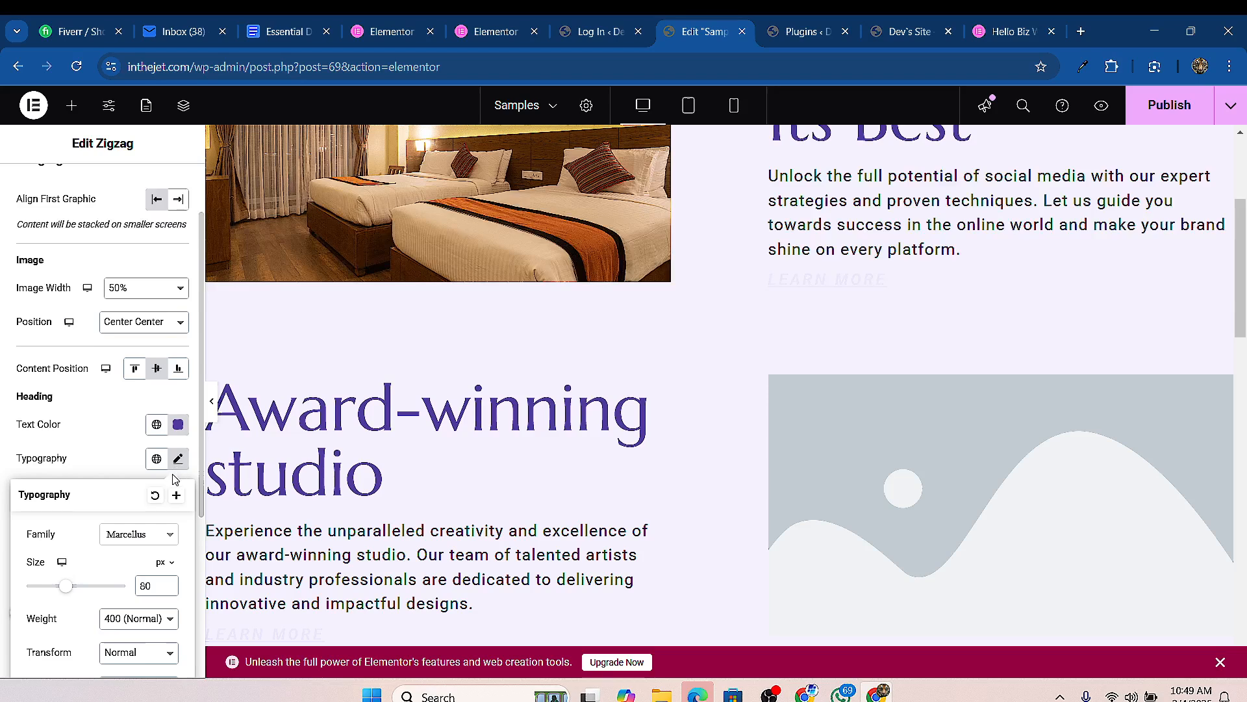
{"action": "left_click", "coordinate": [178, 460]}
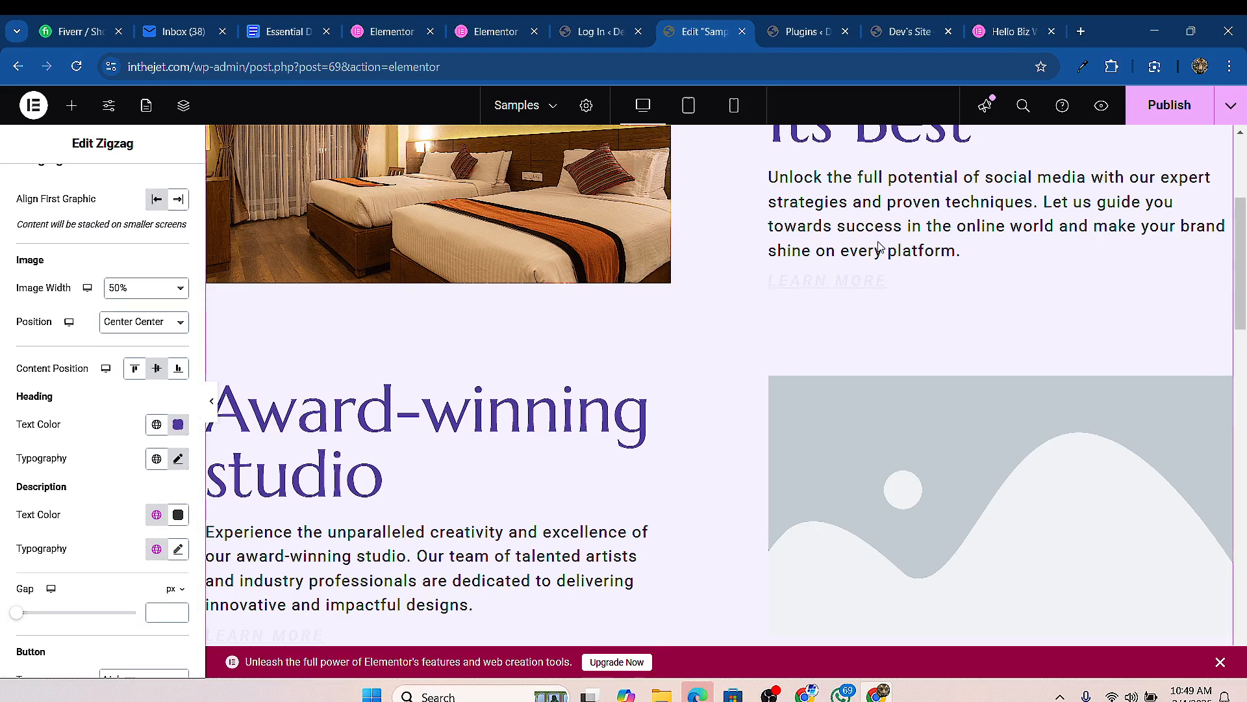
Step: Set the Zigzag description's text color to black and its font family to Jost
{"action": "left_click", "coordinate": [178, 514]}
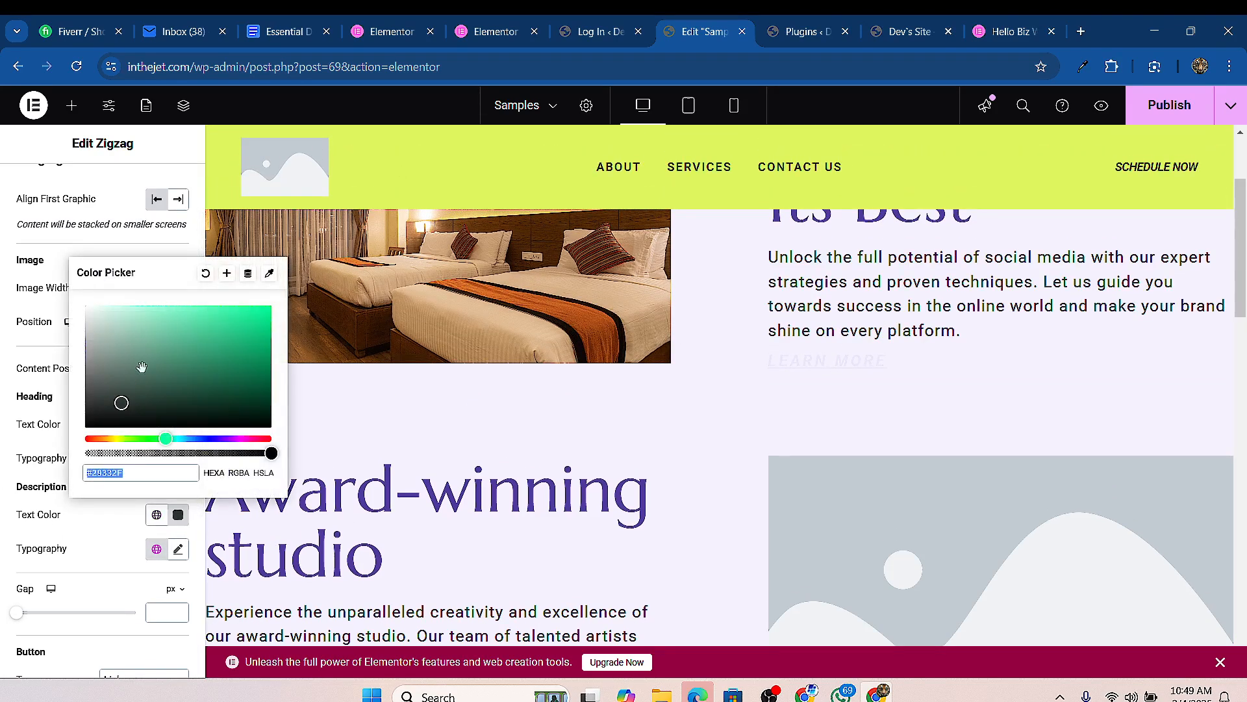
{"action": "left_click_drag", "start_coordinate": [122, 403], "coordinate": [83, 427]}
{"action": "left_click", "coordinate": [58, 442]}
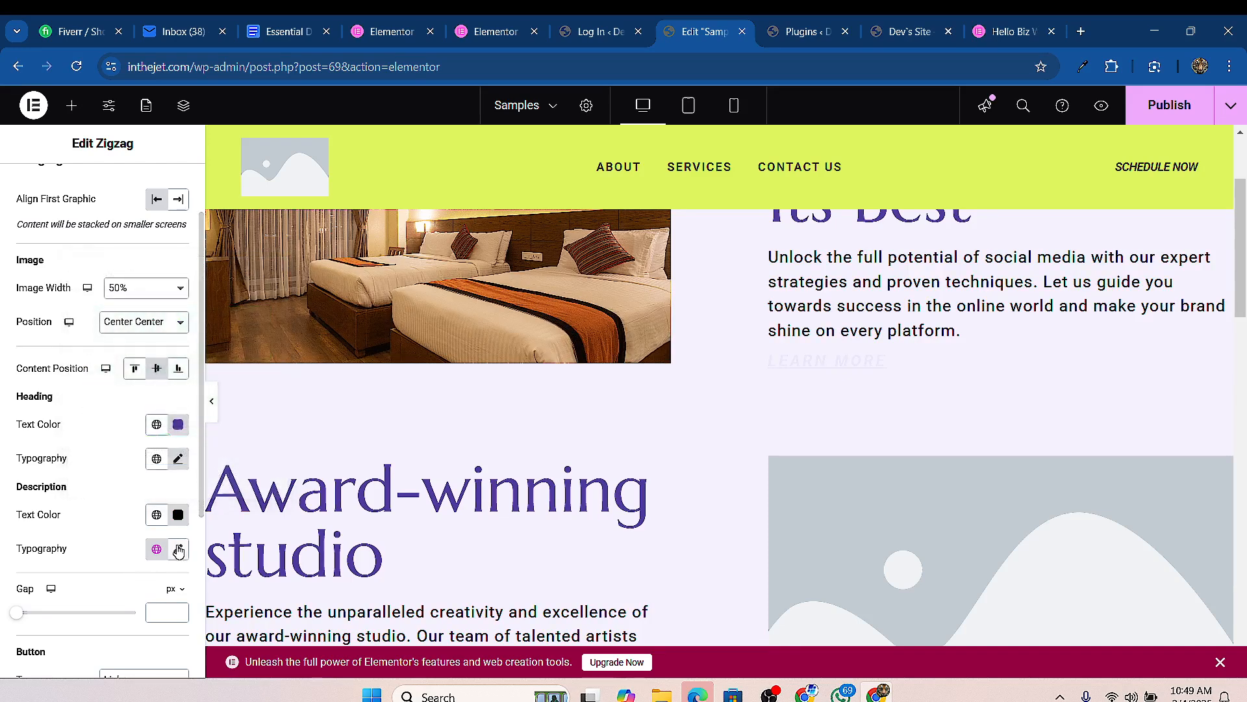
{"action": "left_click", "coordinate": [178, 549]}
{"action": "left_click", "coordinate": [139, 625]}
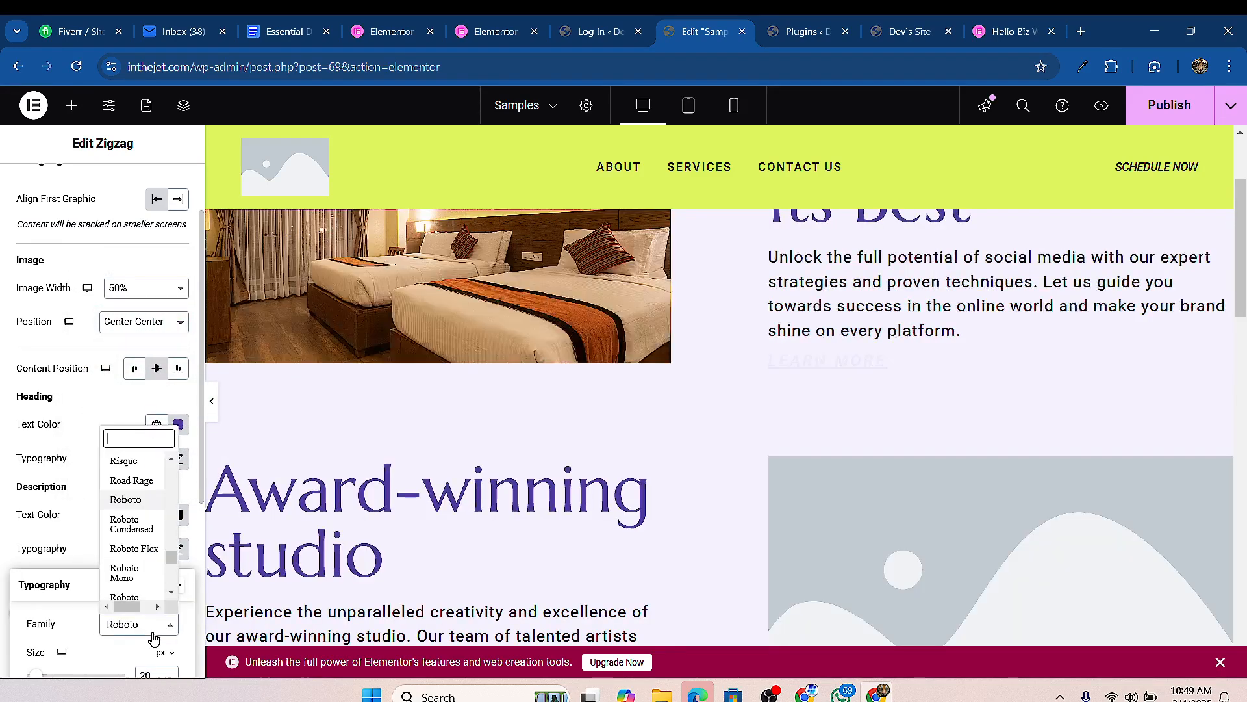
{"action": "type", "text": "jost"}
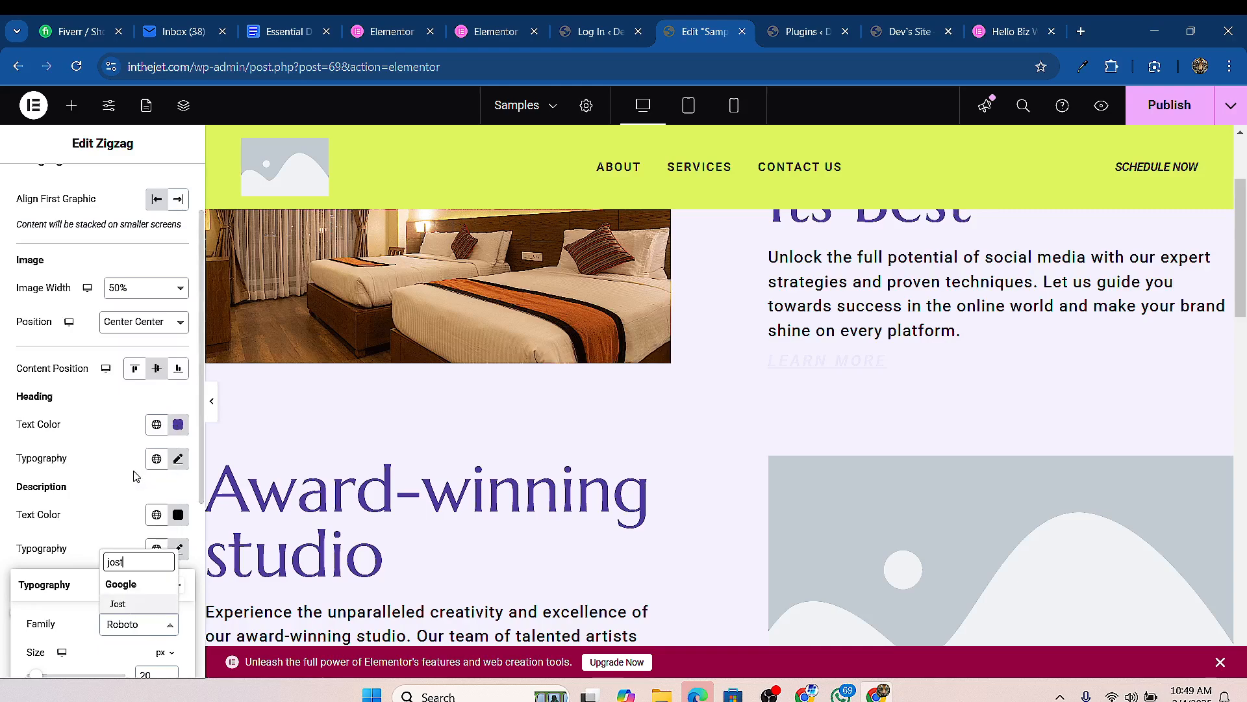
{"action": "left_click", "coordinate": [141, 607]}
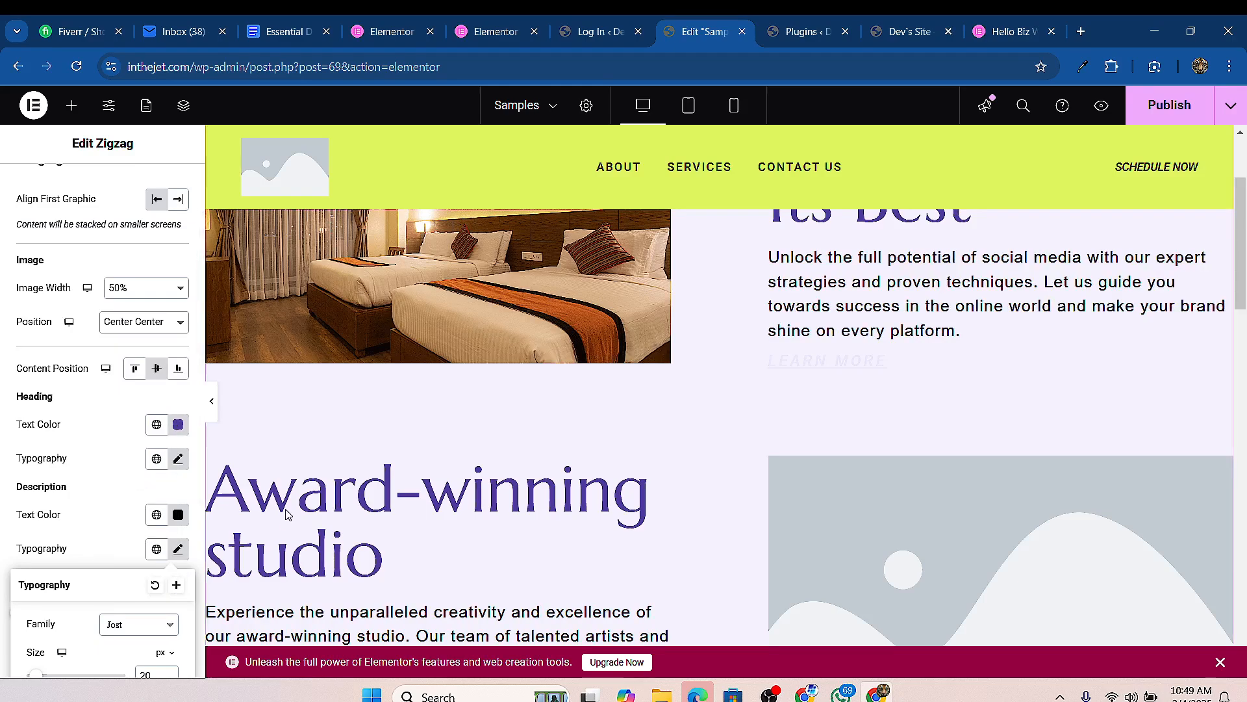
Step: Add the Hello+ Hero widget to the empty drop area below the Zigzag section
{"action": "scroll", "coordinate": [1080, 364], "scroll_direction": "down", "scroll_amount": 7}
{"action": "scroll", "coordinate": [899, 390], "scroll_direction": "down", "scroll_amount": 10}
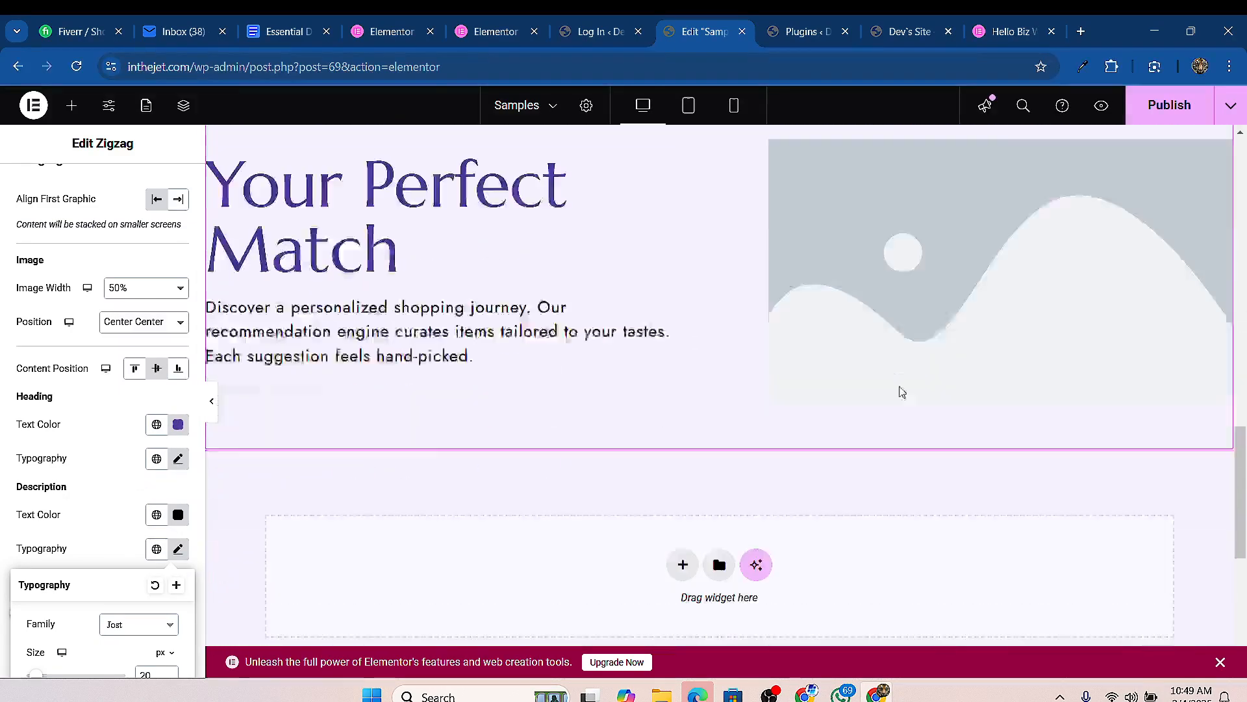
{"action": "scroll", "coordinate": [891, 364], "scroll_direction": "up", "scroll_amount": 9}
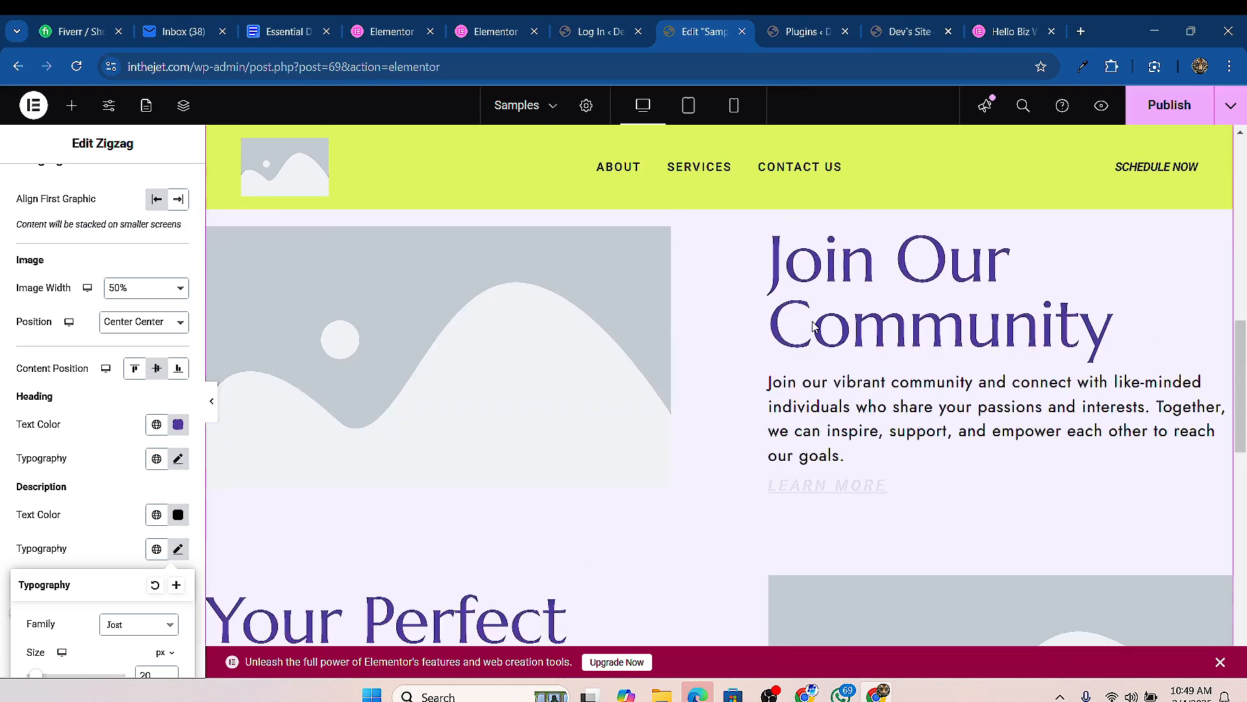
{"action": "scroll", "coordinate": [519, 266], "scroll_direction": "down", "scroll_amount": 10}
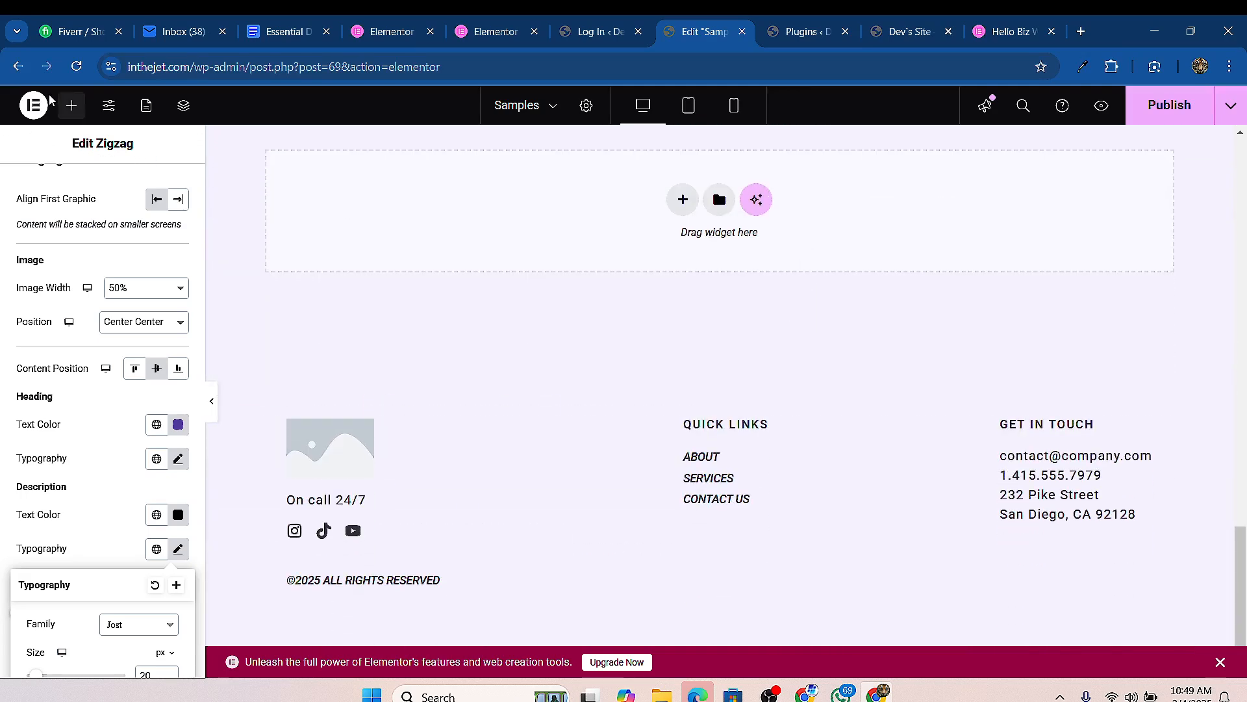
{"action": "left_click", "coordinate": [72, 105]}
{"action": "scroll", "coordinate": [111, 390], "scroll_direction": "down", "scroll_amount": 10}
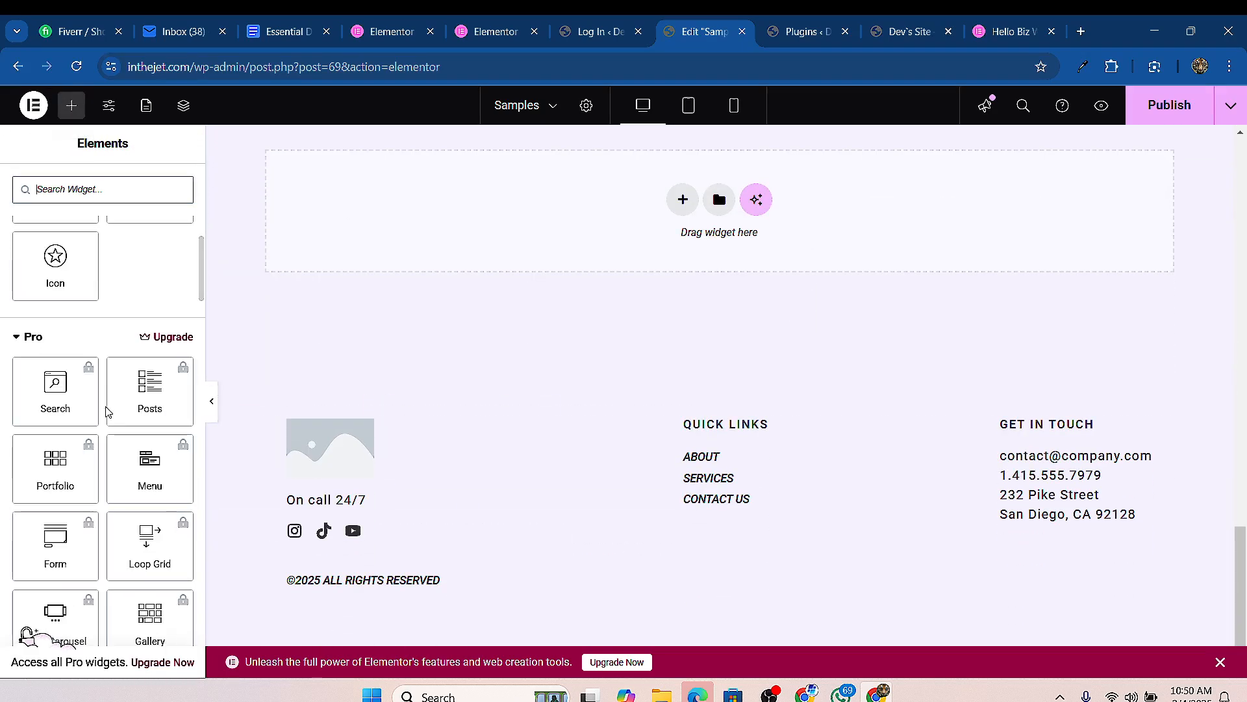
{"action": "scroll", "coordinate": [107, 411], "scroll_direction": "down", "scroll_amount": 15}
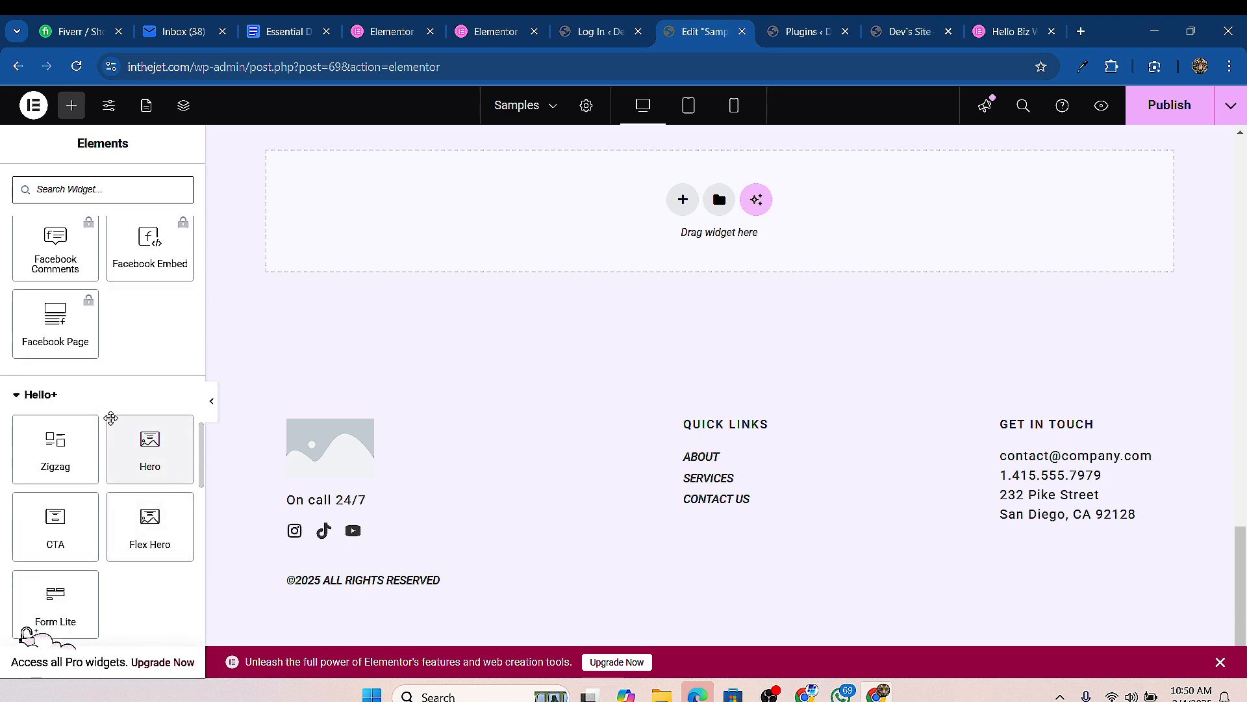
{"action": "scroll", "coordinate": [76, 383], "scroll_direction": "up", "scroll_amount": 3}
{"action": "scroll", "coordinate": [122, 434], "scroll_direction": "down", "scroll_amount": 3}
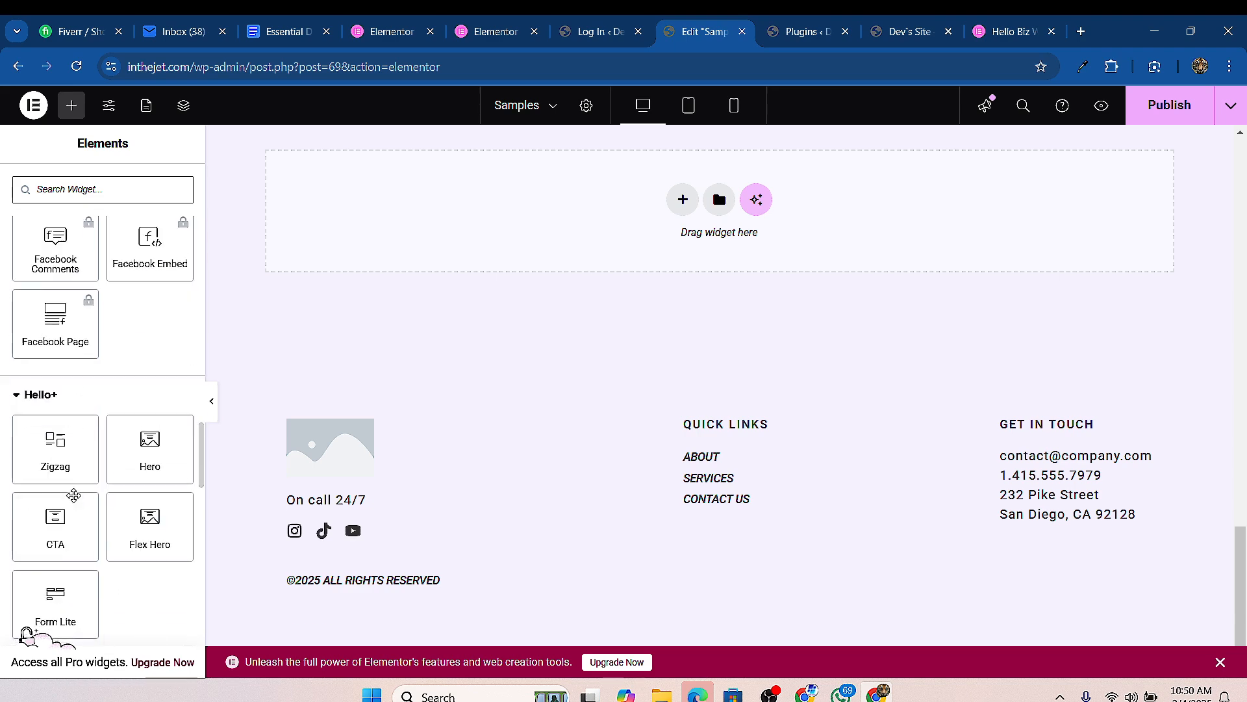
{"action": "scroll", "coordinate": [73, 495], "scroll_direction": "down", "scroll_amount": 1}
{"action": "left_click_drag", "start_coordinate": [149, 364], "coordinate": [726, 202]}
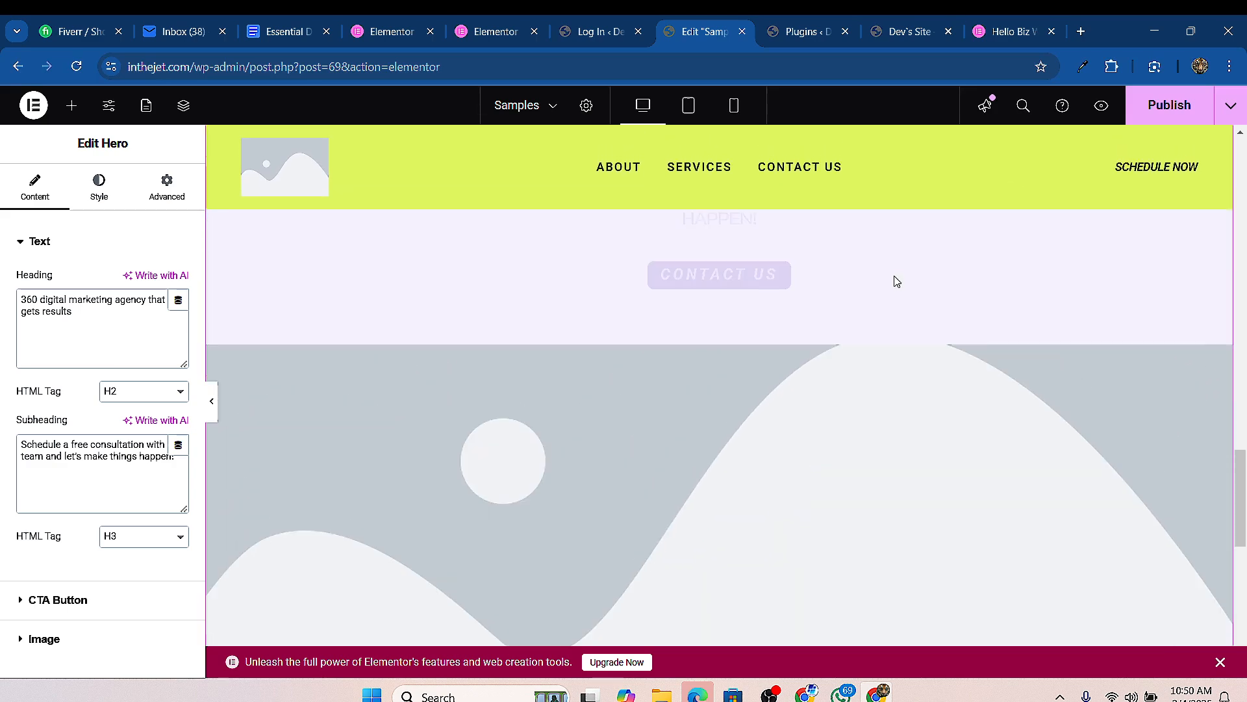
Step: Change the Hero widget's CTA button text to "Book Now"
{"action": "scroll", "coordinate": [897, 281], "scroll_direction": "up", "scroll_amount": 6}
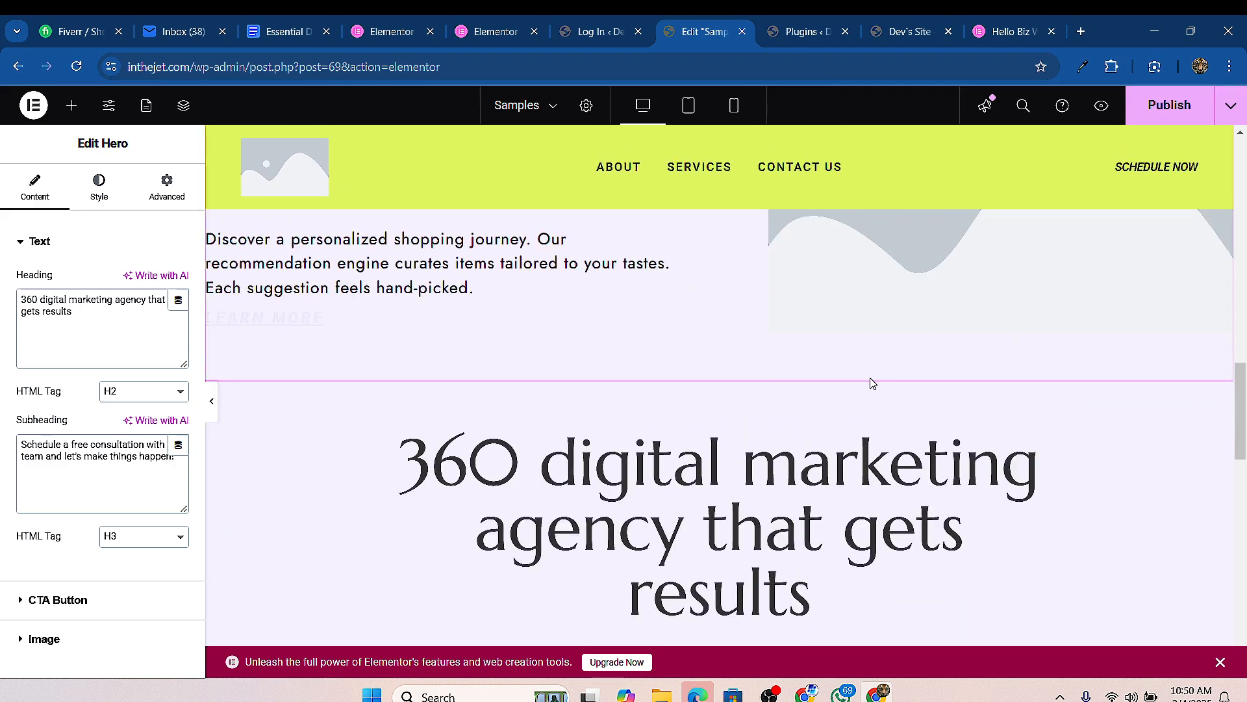
{"action": "scroll", "coordinate": [872, 384], "scroll_direction": "down", "scroll_amount": 5}
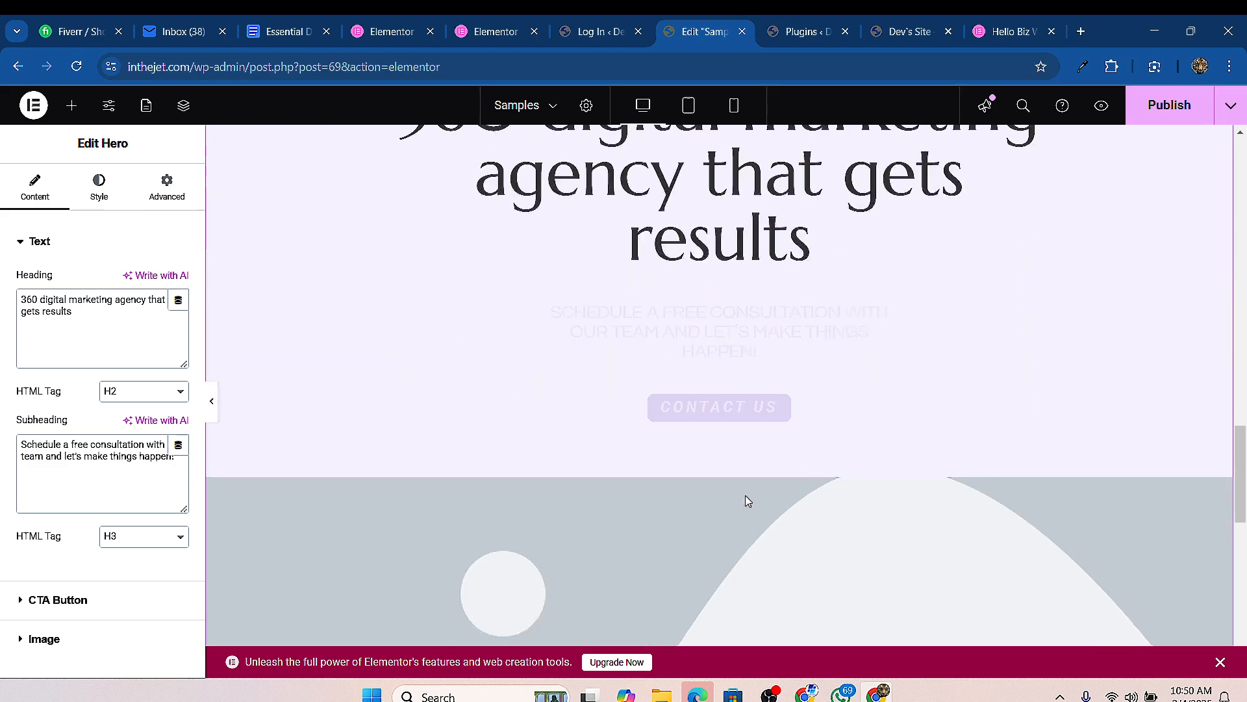
{"action": "scroll", "coordinate": [747, 494], "scroll_direction": "down", "scroll_amount": 1}
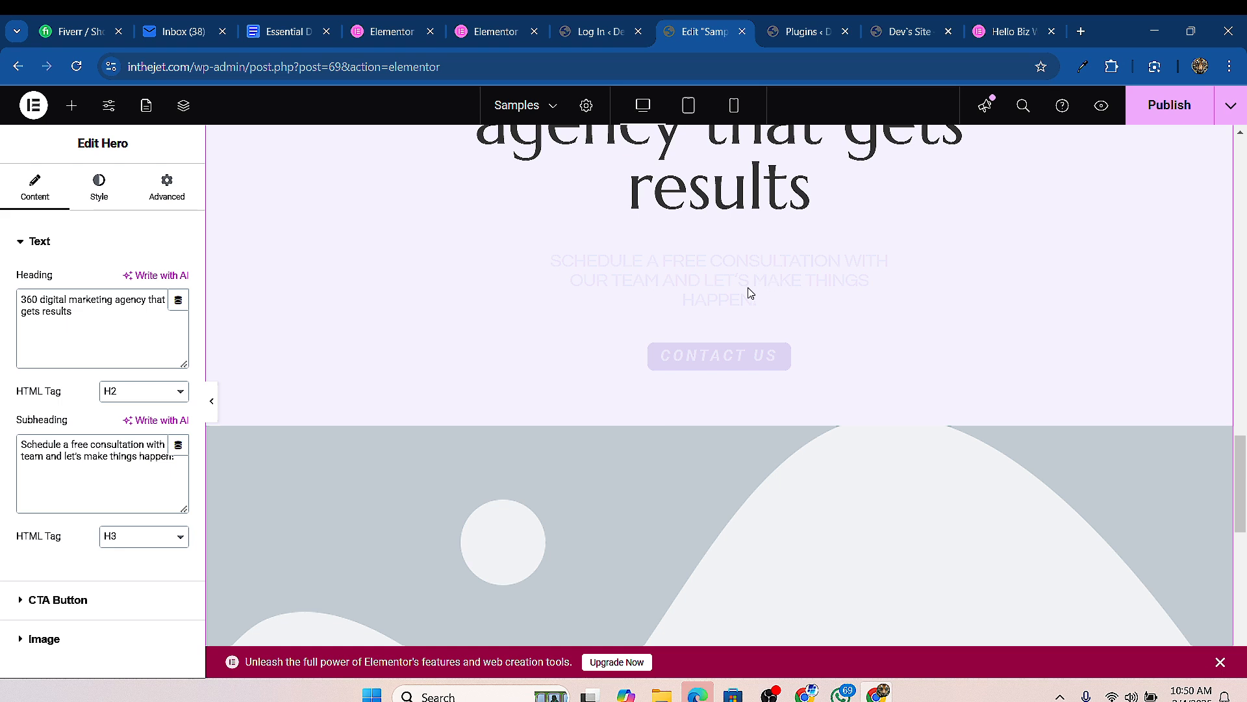
{"action": "scroll", "coordinate": [966, 292], "scroll_direction": "up", "scroll_amount": 3}
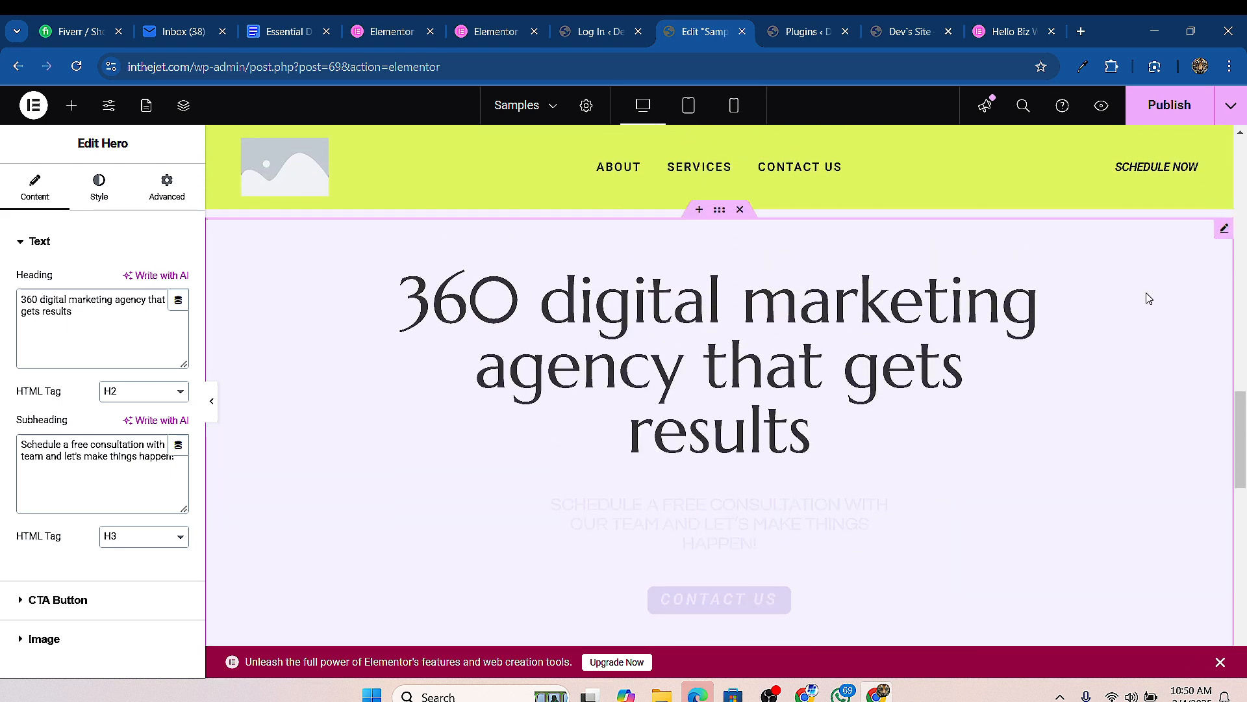
{"action": "left_click", "coordinate": [22, 602]}
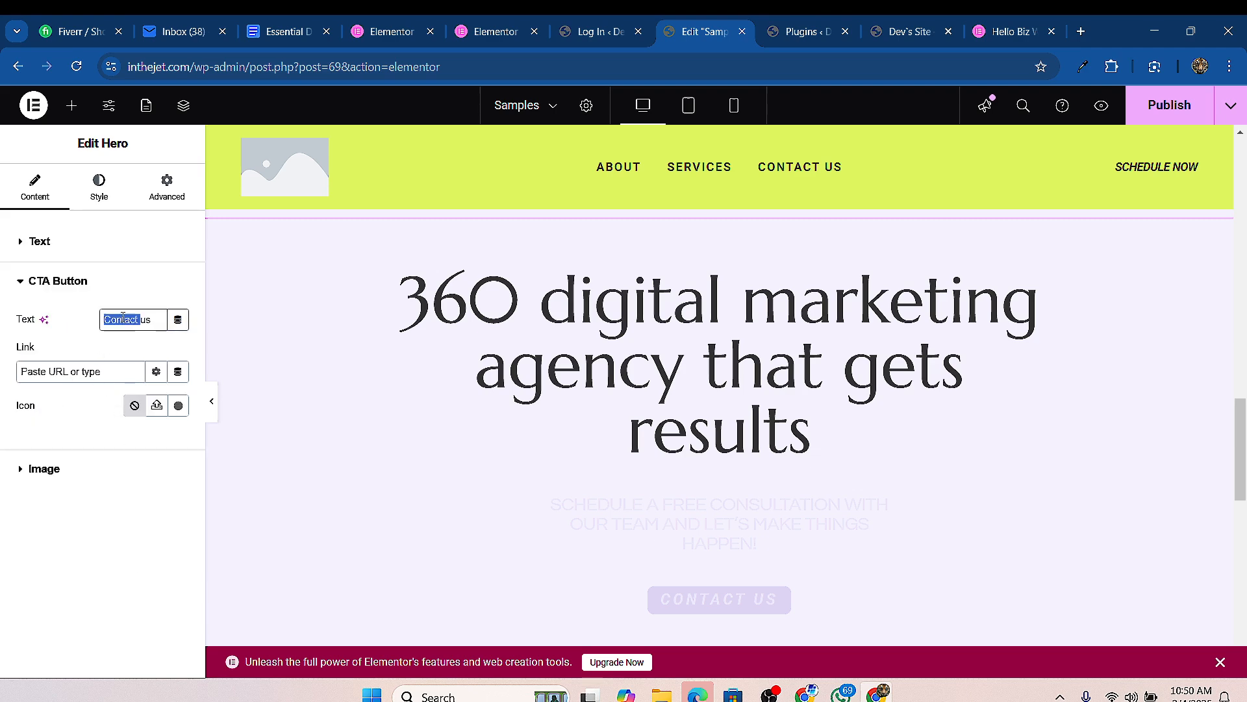
{"action": "type", "text": "Book"}
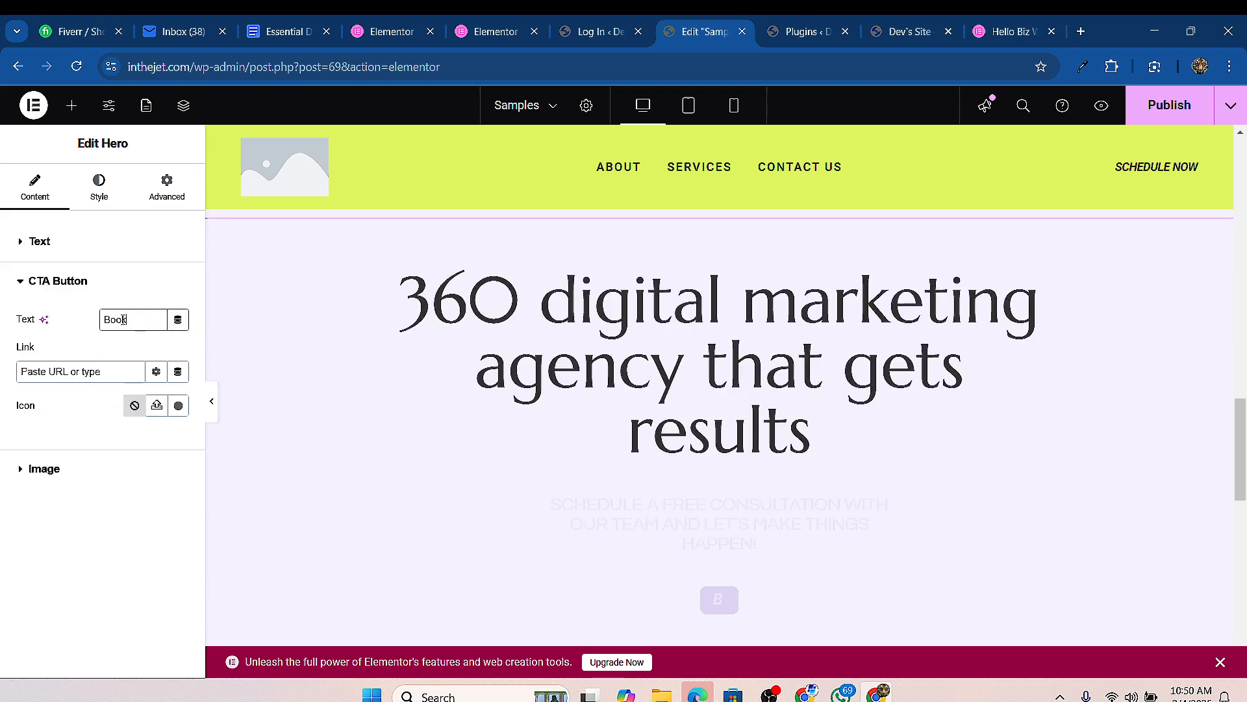
{"action": "type", "text": " Now"}
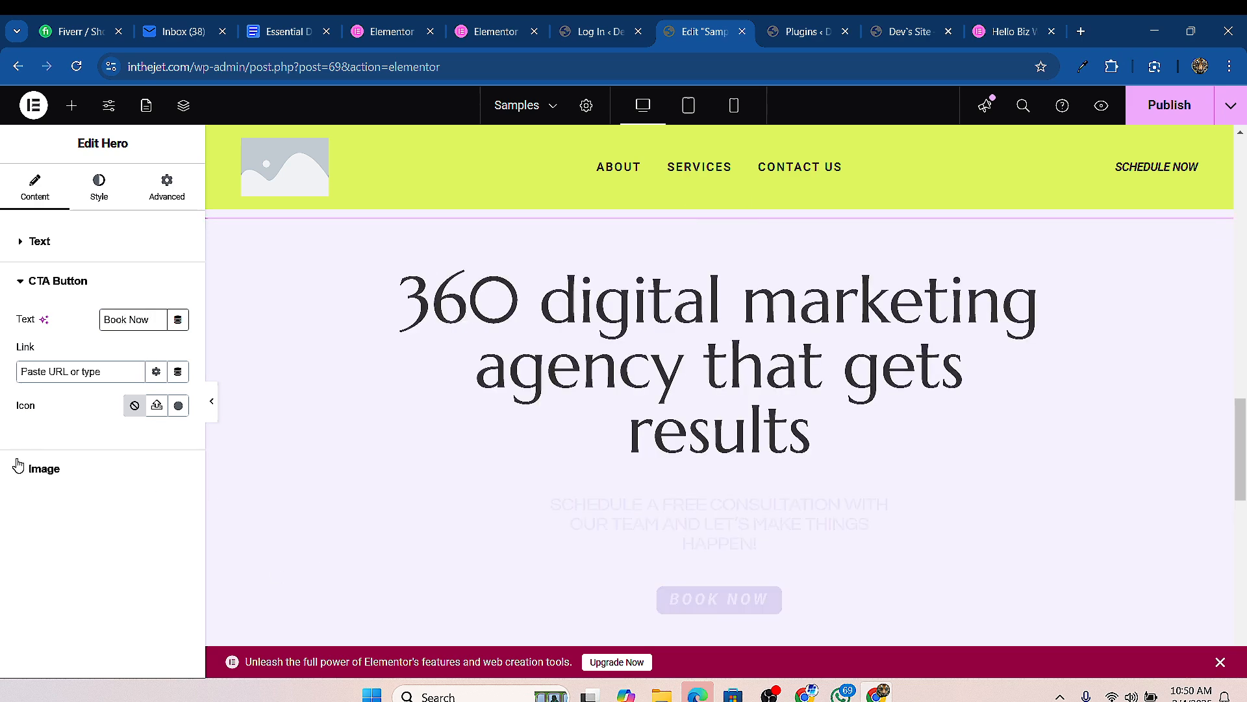
Step: Replace the Hero widget's placeholder image with the bedroom picture "1 (1)" from the media library
{"action": "left_click", "coordinate": [18, 465]}
{"action": "scroll", "coordinate": [769, 418], "scroll_direction": "down", "scroll_amount": 5}
{"action": "left_click", "coordinate": [111, 365]}
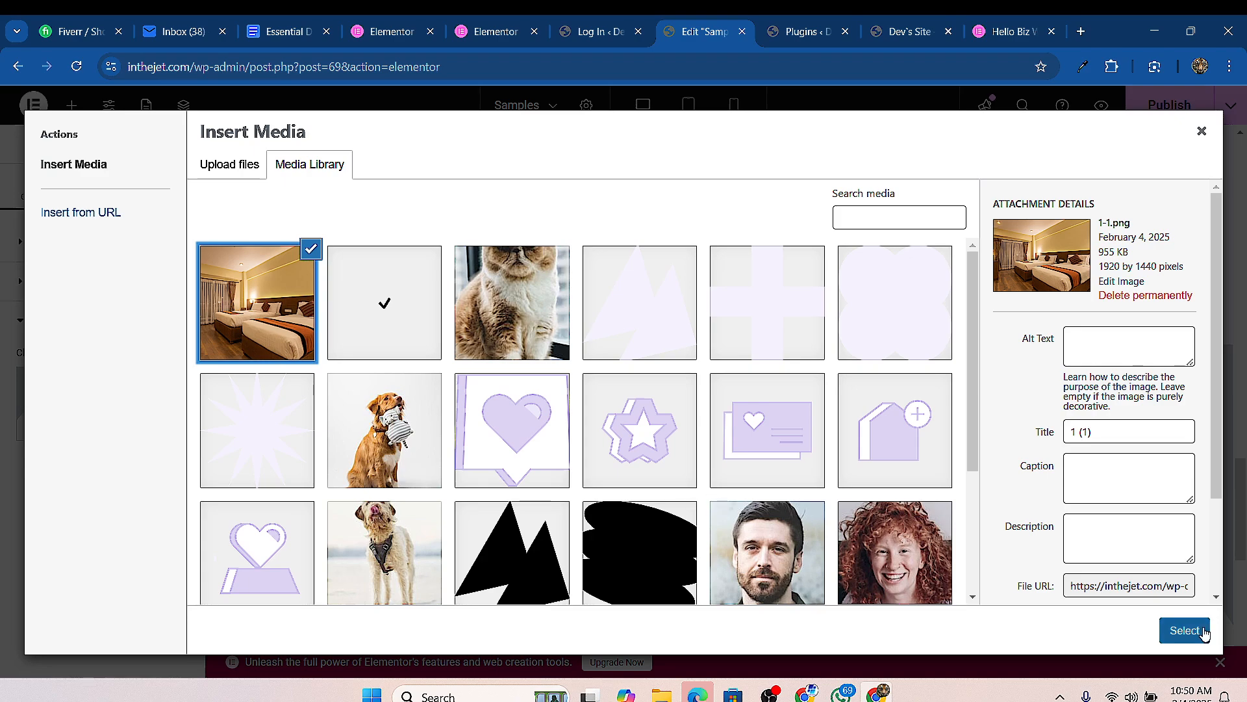
{"action": "left_click", "coordinate": [1185, 630]}
{"action": "scroll", "coordinate": [695, 397], "scroll_direction": "down", "scroll_amount": 4}
{"action": "scroll", "coordinate": [714, 370], "scroll_direction": "up", "scroll_amount": 4}
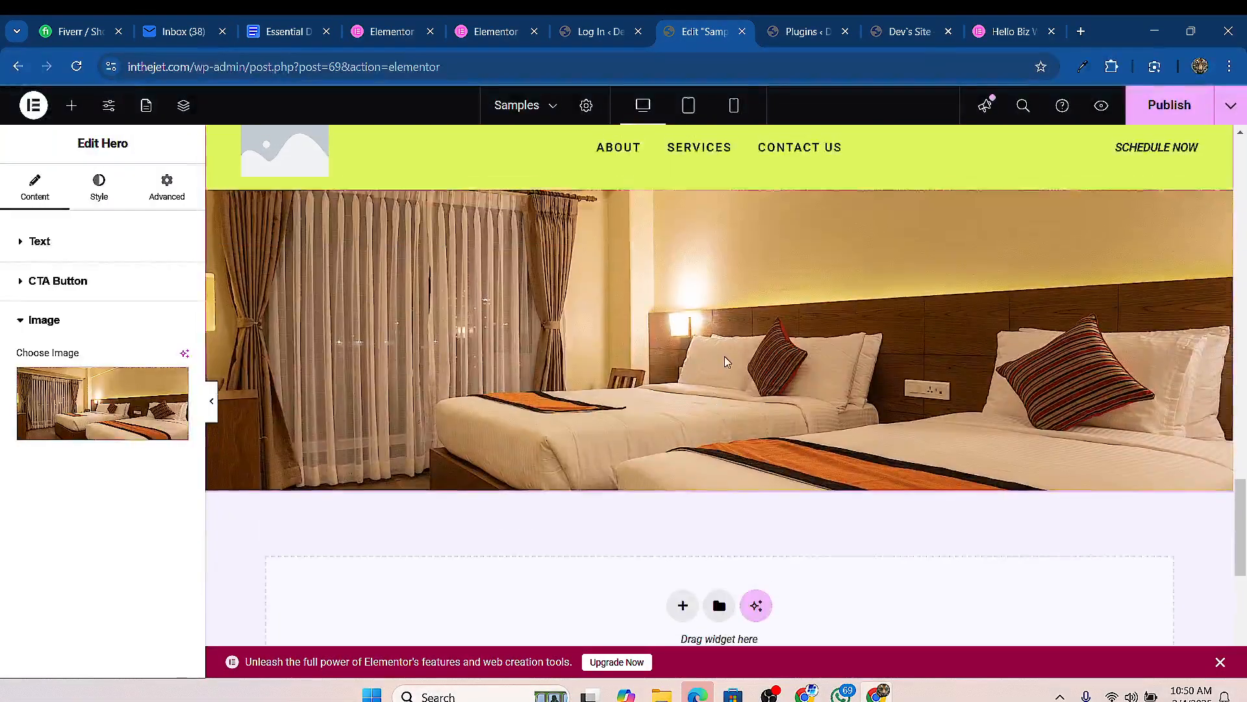
Step: Set the Hero widget's subheading text color to the purple #633FD0
{"action": "left_click", "coordinate": [99, 187]}
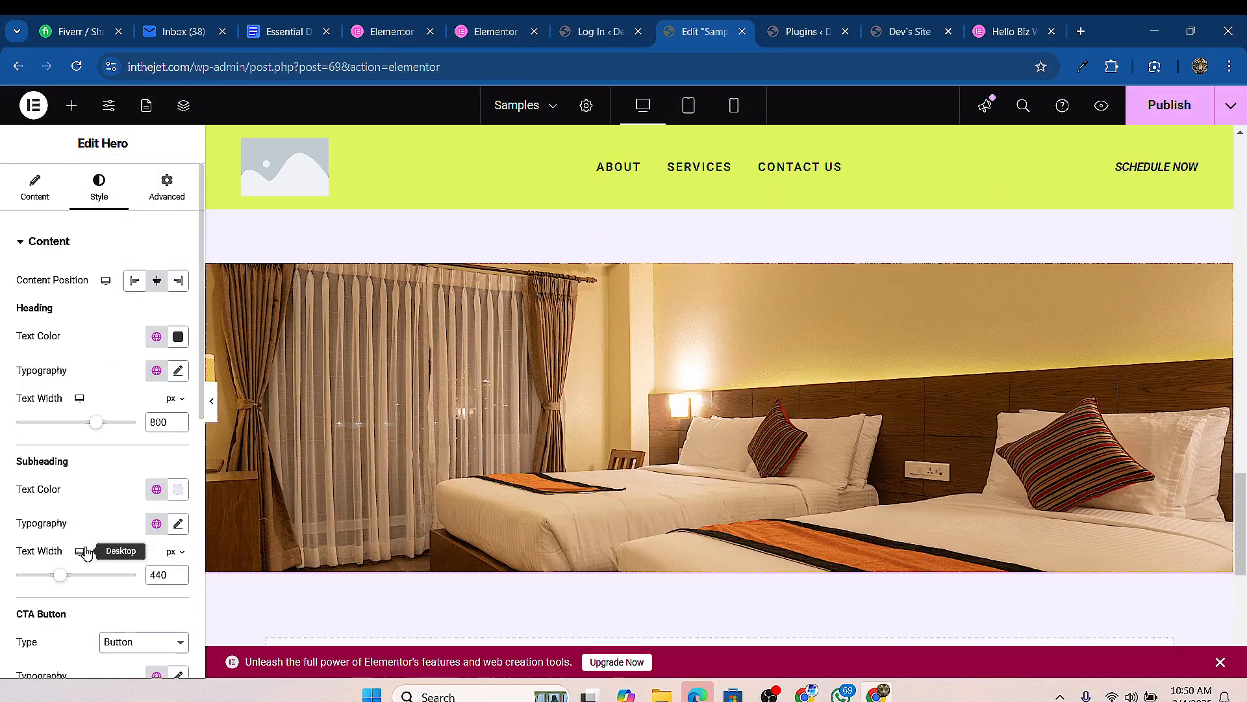
{"action": "scroll", "coordinate": [130, 338], "scroll_direction": "down", "scroll_amount": 1}
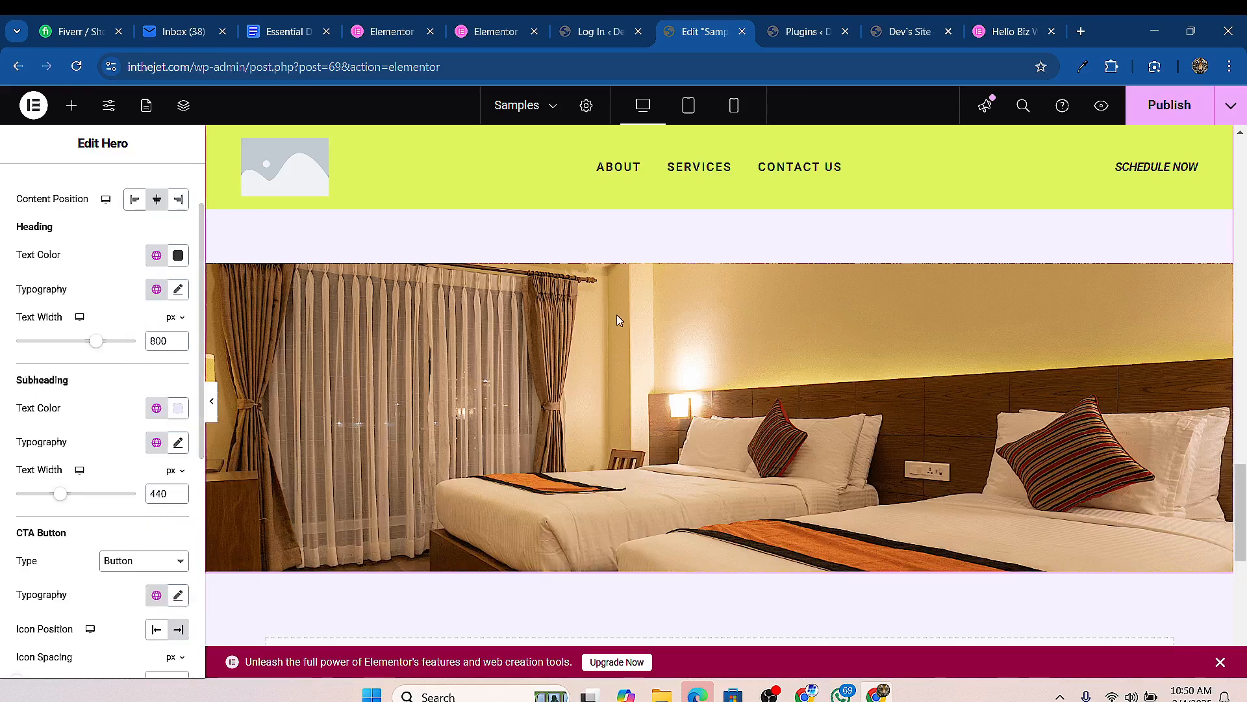
{"action": "scroll", "coordinate": [617, 314], "scroll_direction": "up", "scroll_amount": 5}
{"action": "scroll", "coordinate": [657, 515], "scroll_direction": "down", "scroll_amount": 2}
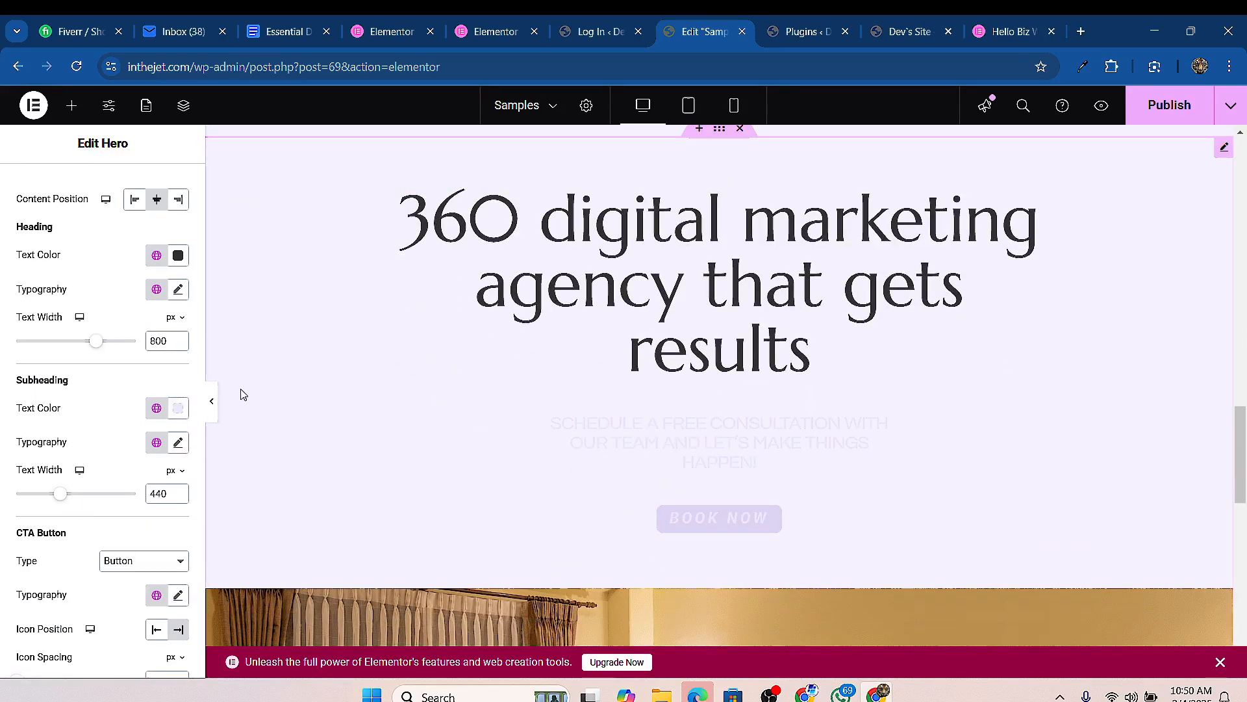
{"action": "left_click", "coordinate": [178, 408]}
{"action": "left_click_drag", "start_coordinate": [215, 504], "coordinate": [215, 496]}
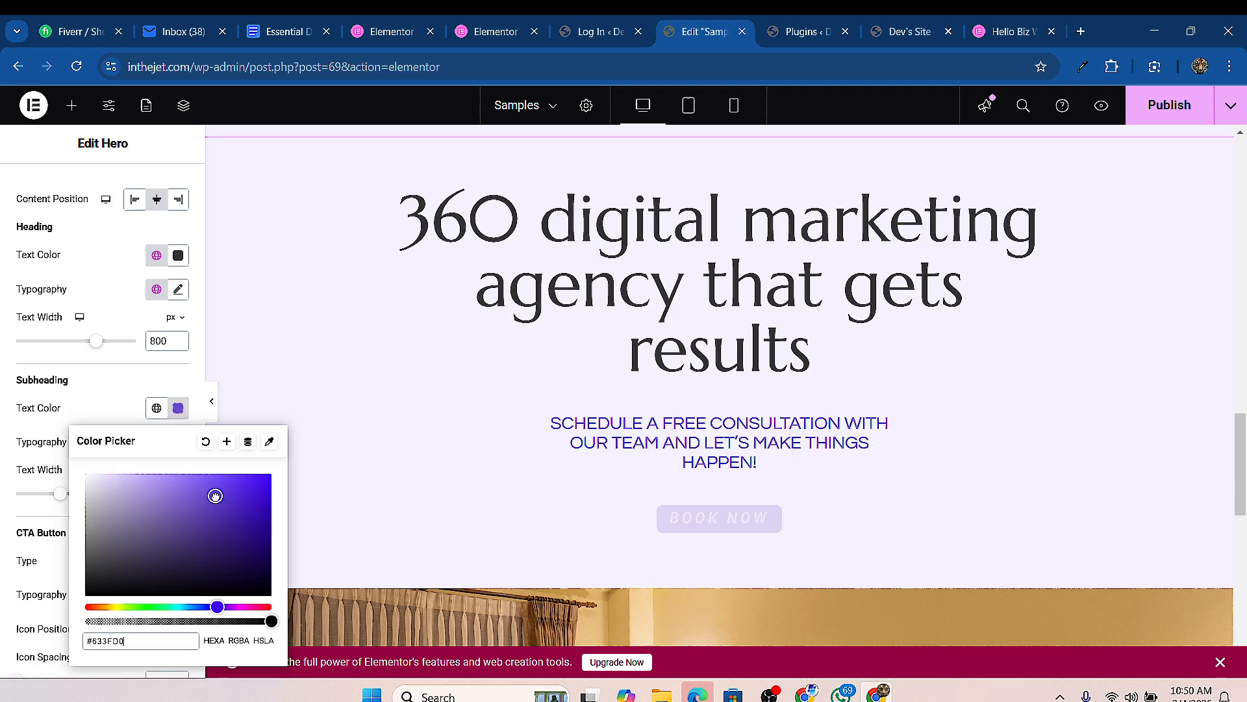
{"action": "left_click", "coordinate": [51, 477]}
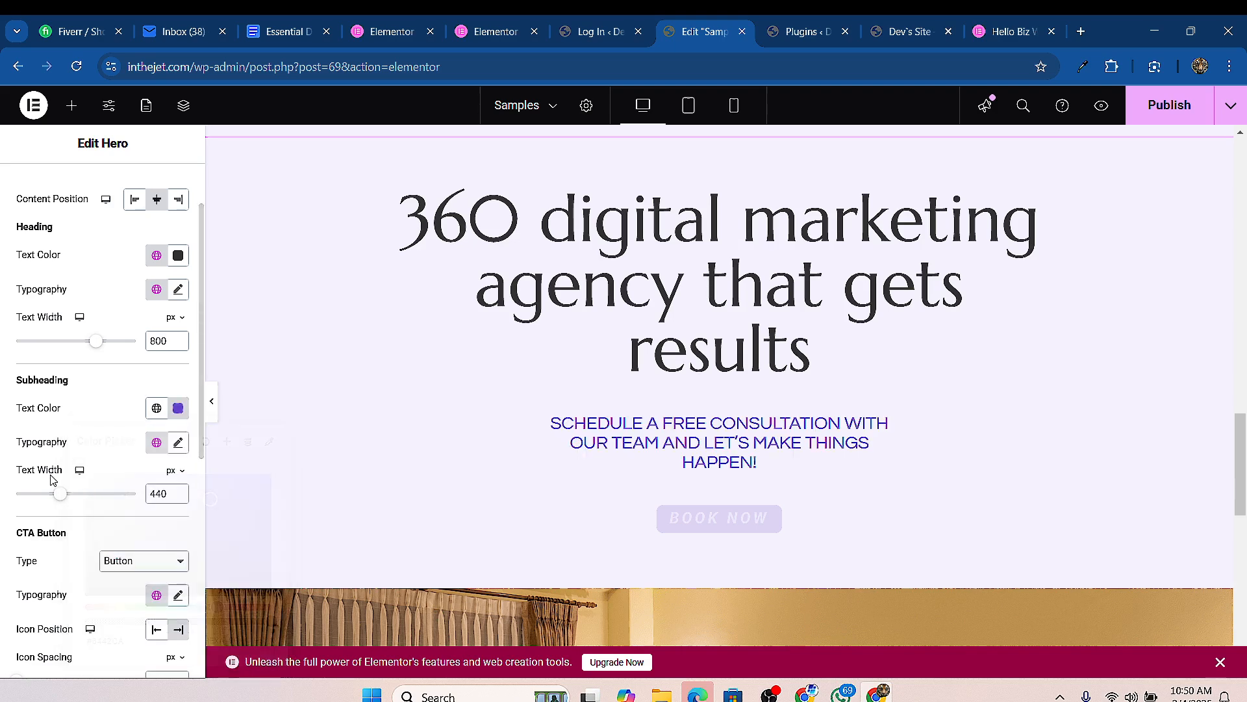
Step: Set the text color of the Hero widget's CTA button to #4C10FF
{"action": "scroll", "coordinate": [139, 515], "scroll_direction": "down", "scroll_amount": 1}
{"action": "scroll", "coordinate": [117, 473], "scroll_direction": "down", "scroll_amount": 2}
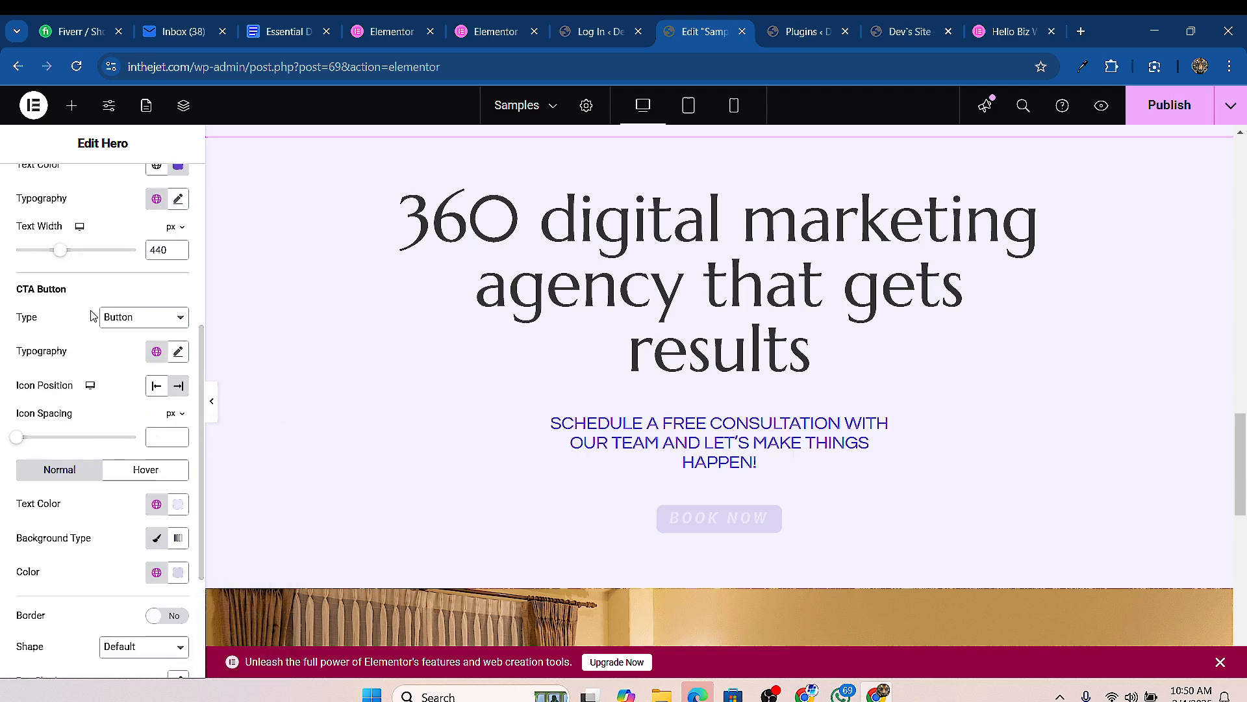
{"action": "left_click", "coordinate": [178, 504]}
{"action": "type", "text": "#4C10FF"}
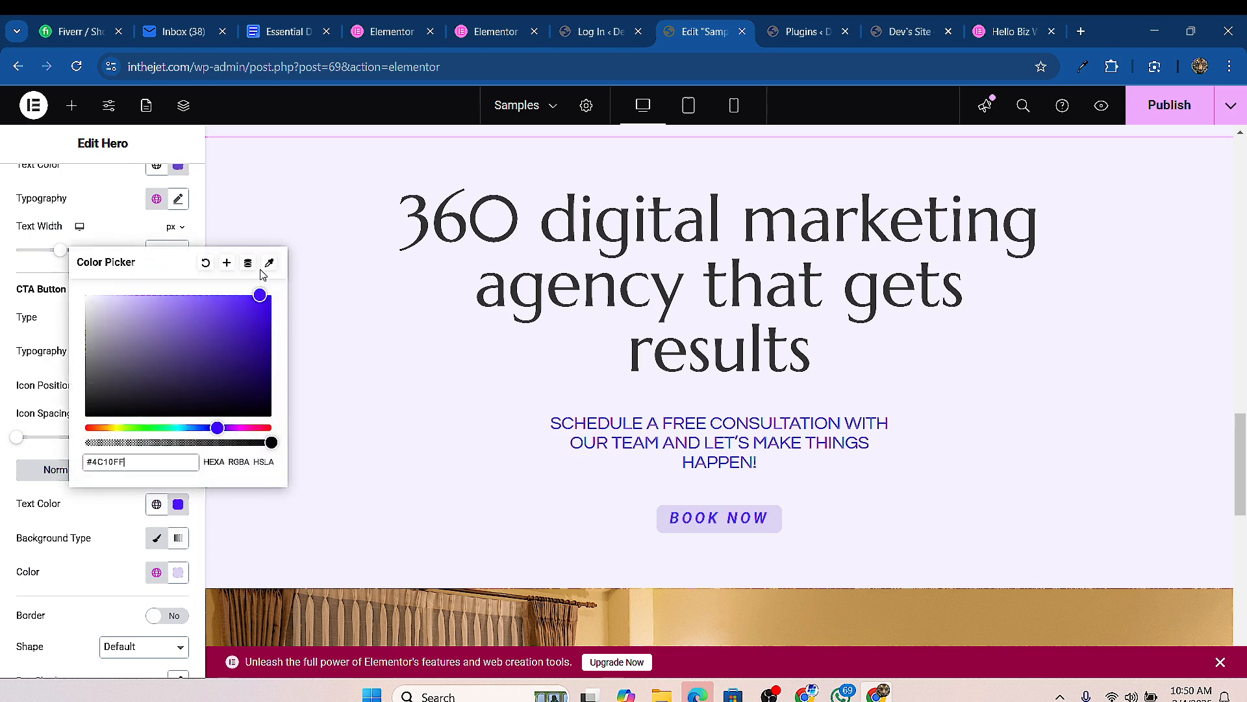
{"action": "left_click", "coordinate": [3, 471]}
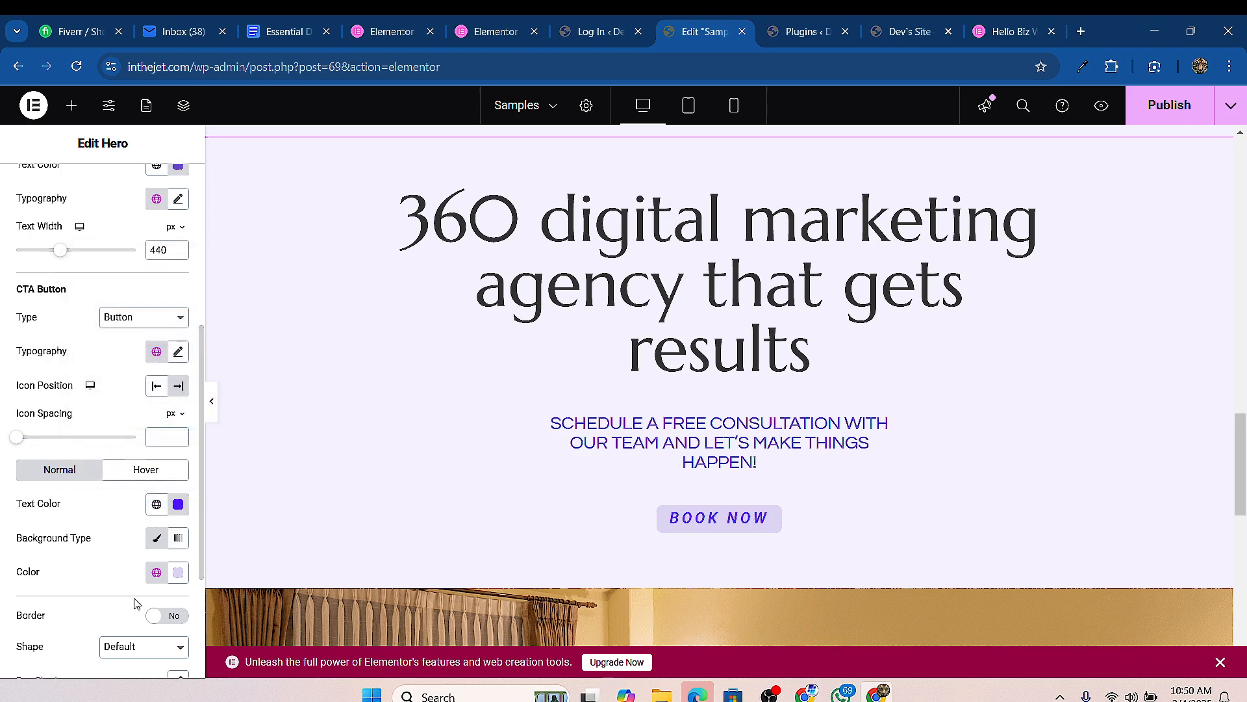
Step: Set the background color of the Hero widget's CTA button to the light green #85EB90
{"action": "left_click", "coordinate": [178, 573]}
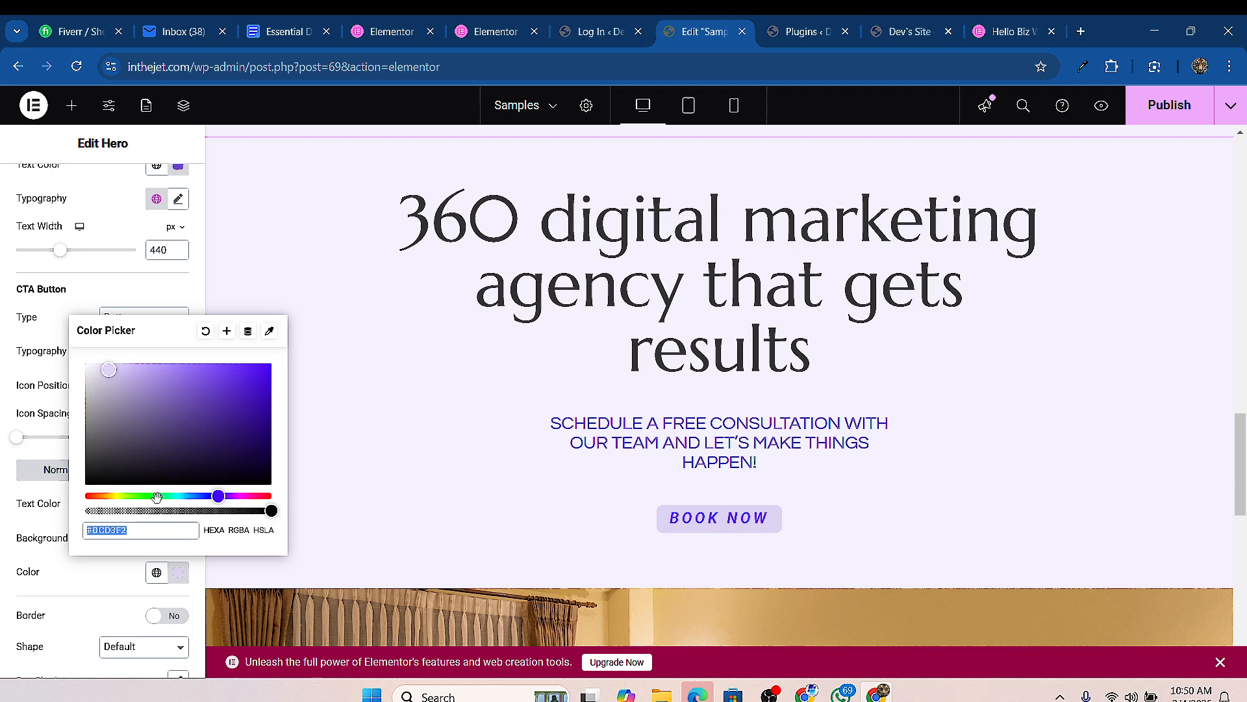
{"action": "left_click_drag", "start_coordinate": [163, 496], "coordinate": [150, 499]}
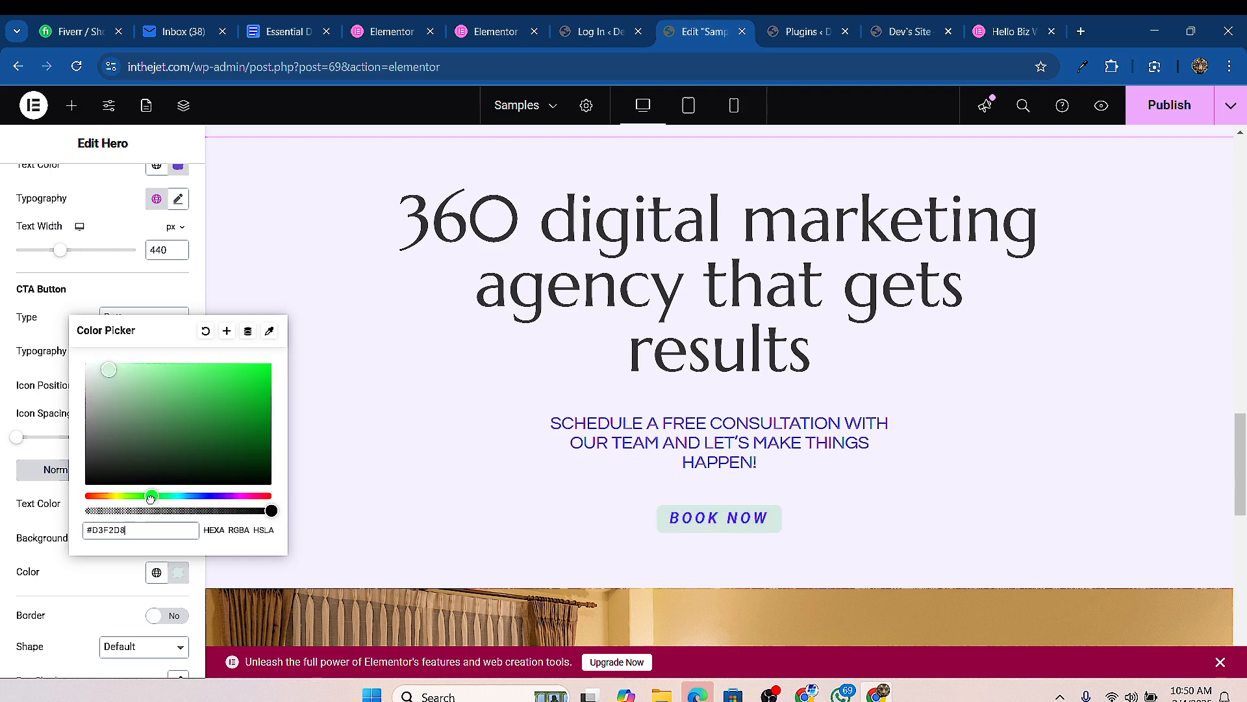
{"action": "left_click", "coordinate": [165, 371]}
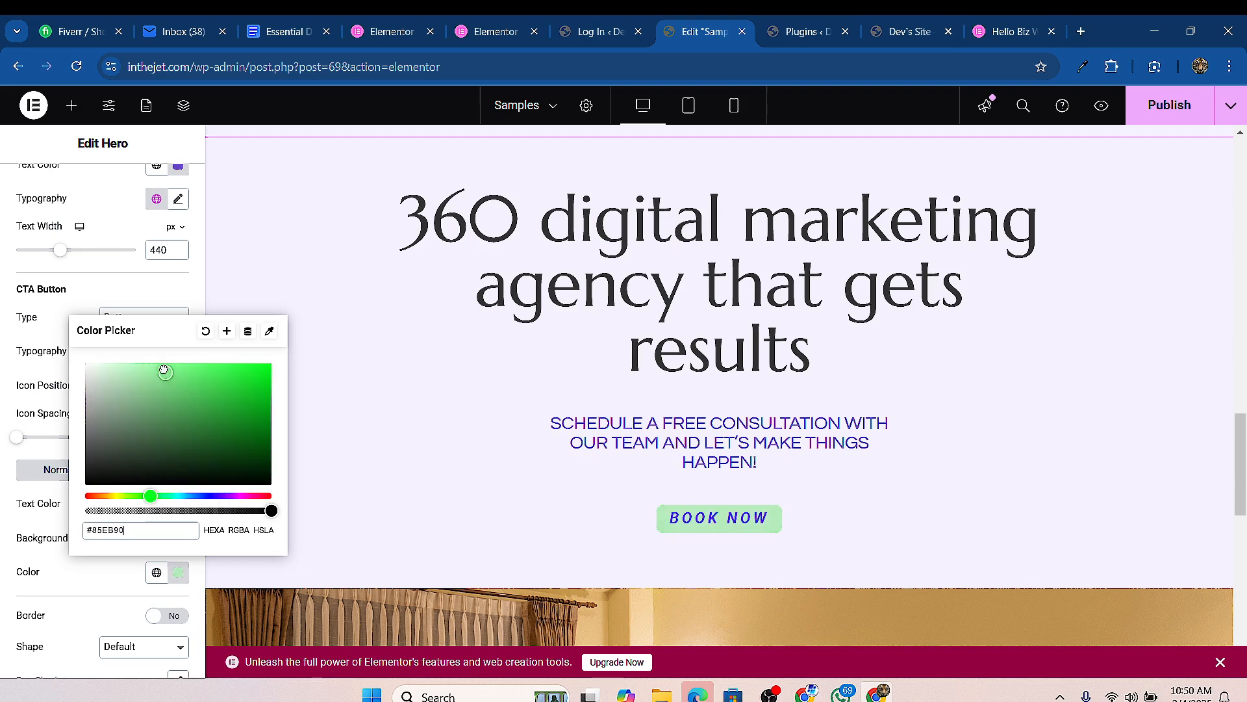
{"action": "left_click", "coordinate": [3, 503]}
Step: Set the height of the Hero widget's bedroom image to 653 px
{"action": "scroll", "coordinate": [877, 474], "scroll_direction": "down", "scroll_amount": 7}
{"action": "scroll", "coordinate": [96, 596], "scroll_direction": "down", "scroll_amount": 1}
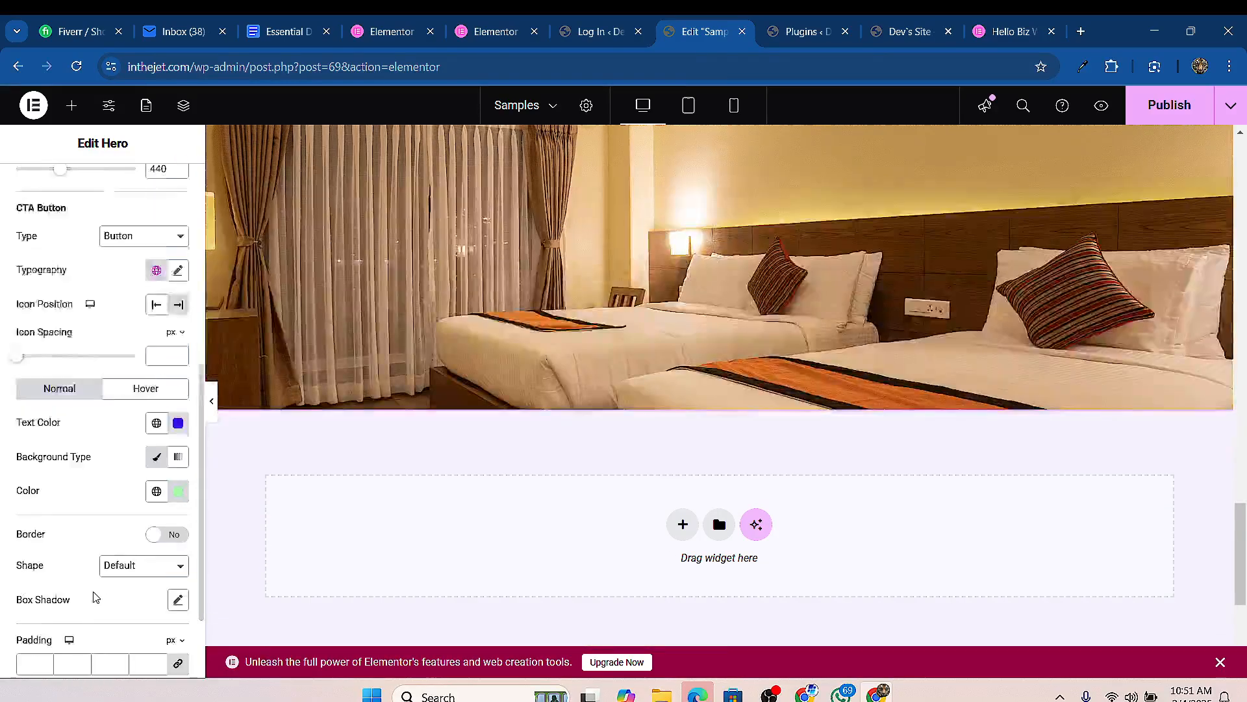
{"action": "scroll", "coordinate": [65, 627], "scroll_direction": "down", "scroll_amount": 2}
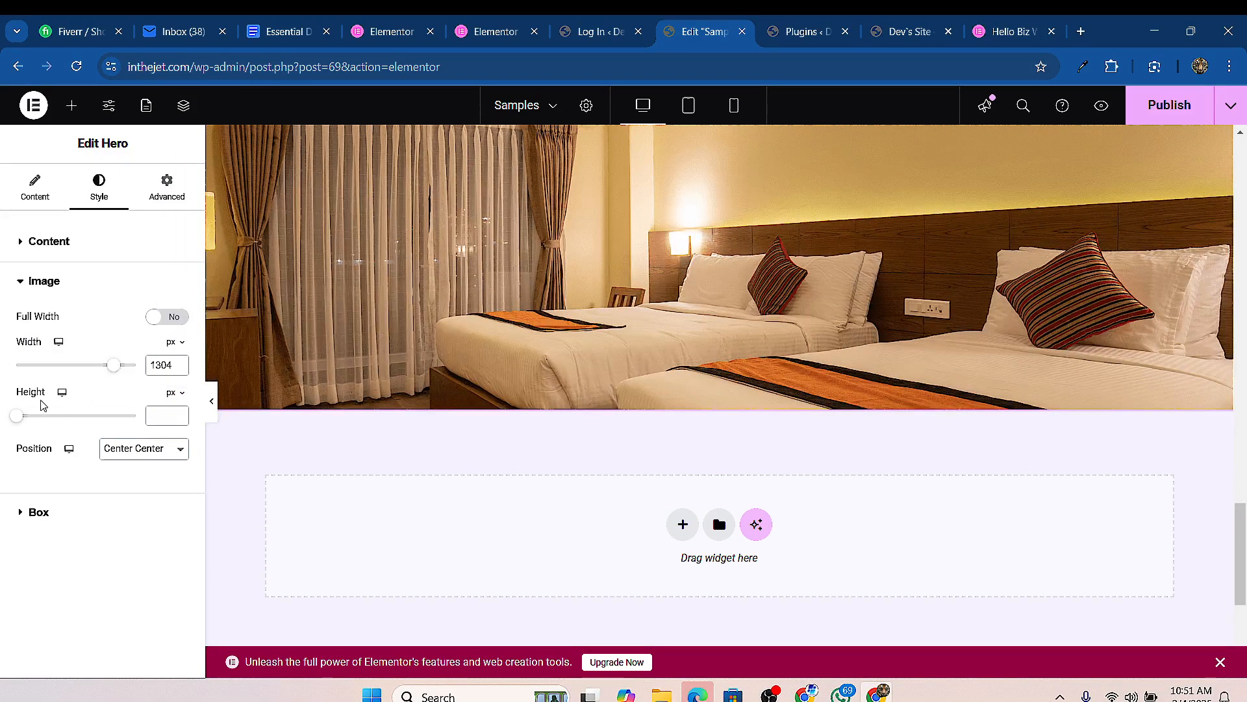
{"action": "scroll", "coordinate": [643, 337], "scroll_direction": "up", "scroll_amount": 2}
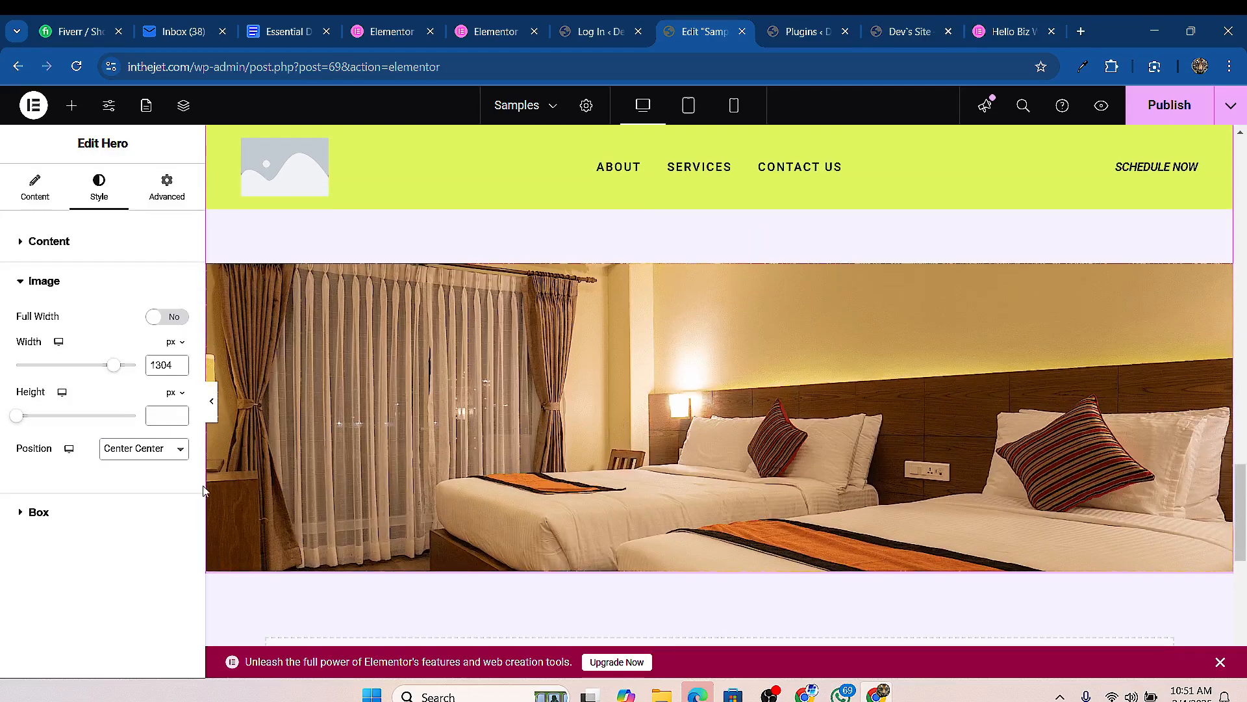
{"action": "left_click_drag", "start_coordinate": [16, 418], "coordinate": [65, 425]}
{"action": "scroll", "coordinate": [768, 401], "scroll_direction": "down", "scroll_amount": 3}
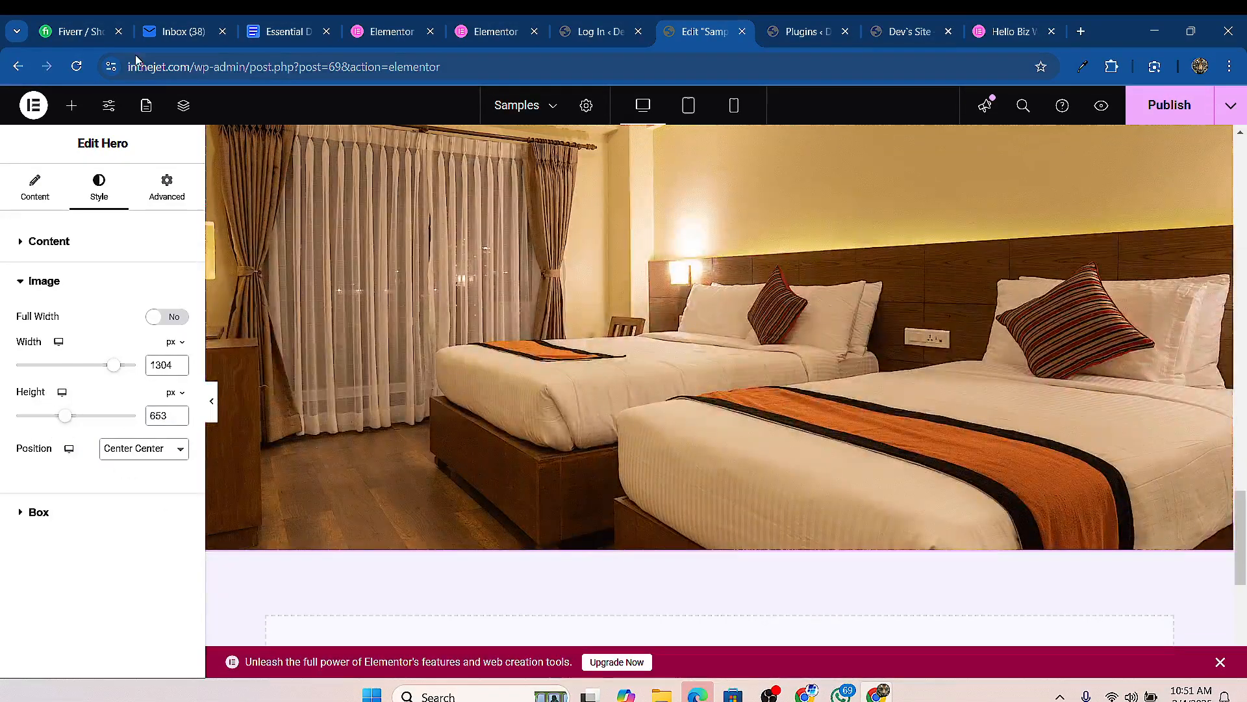
Step: Add the Hello+ CTA widget to the empty drop area below the Hero section
{"action": "left_click", "coordinate": [71, 105]}
{"action": "scroll", "coordinate": [147, 429], "scroll_direction": "down", "scroll_amount": 10}
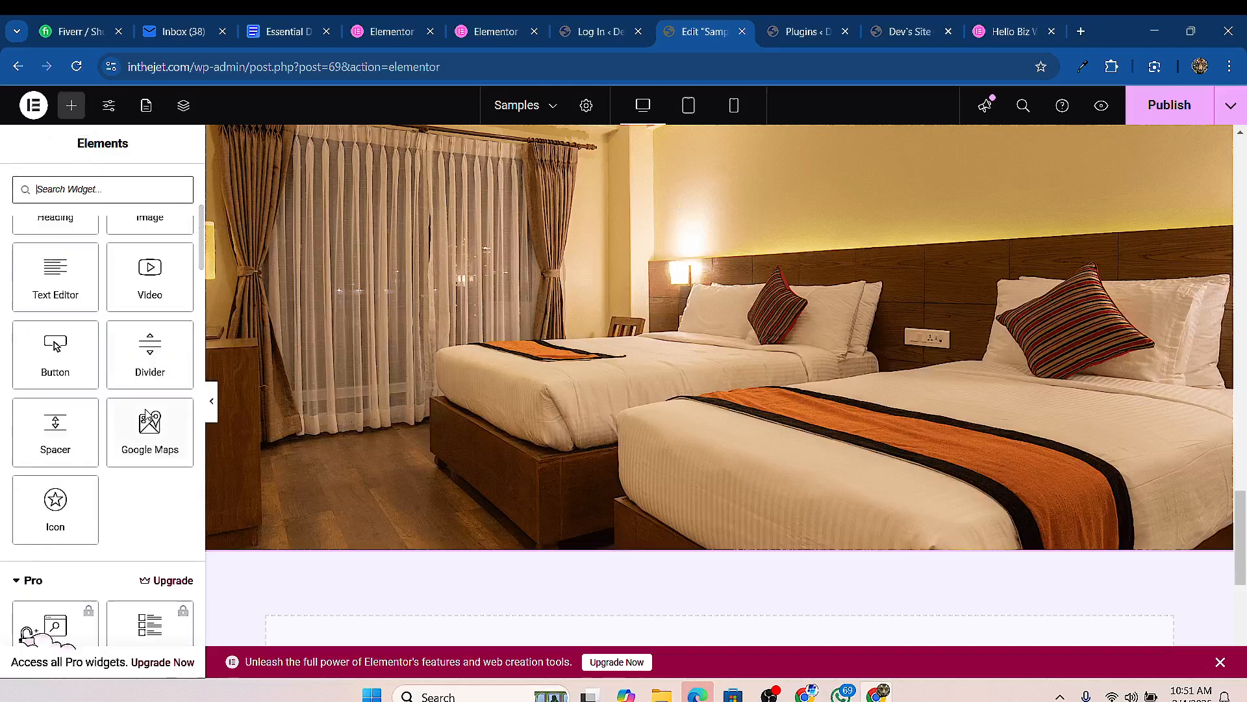
{"action": "scroll", "coordinate": [144, 429], "scroll_direction": "down", "scroll_amount": 15}
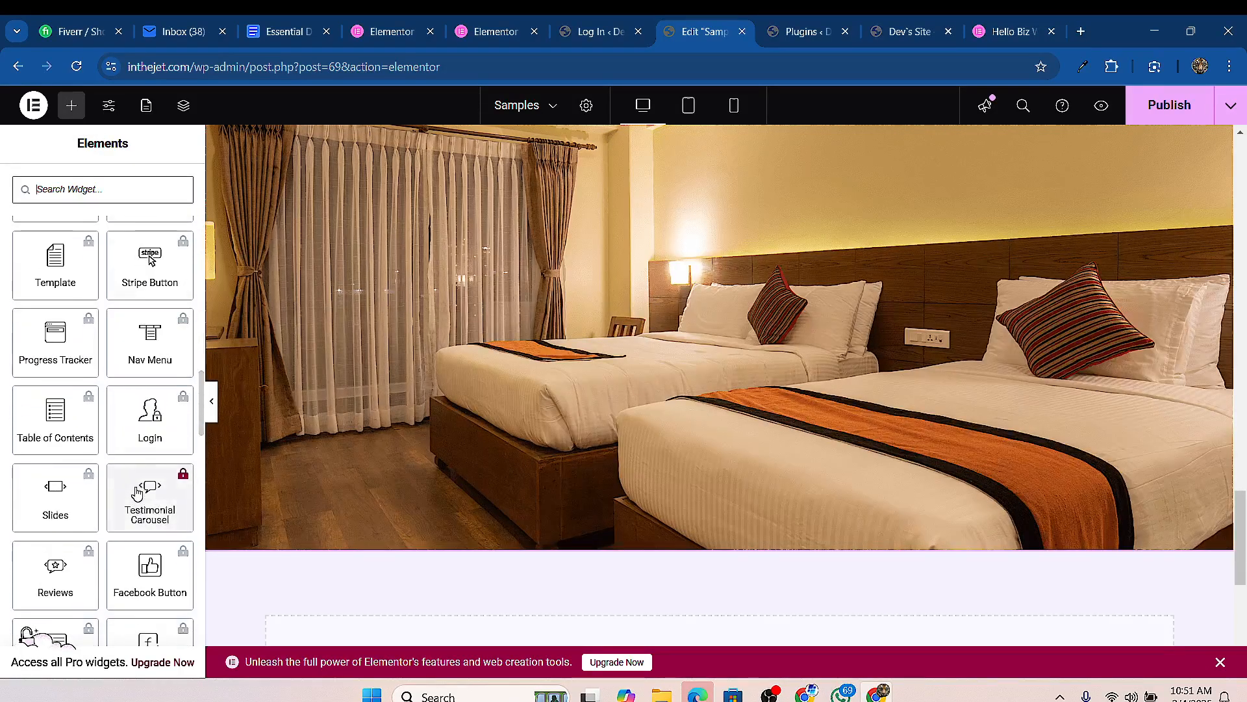
{"action": "scroll", "coordinate": [135, 497], "scroll_direction": "down", "scroll_amount": 1}
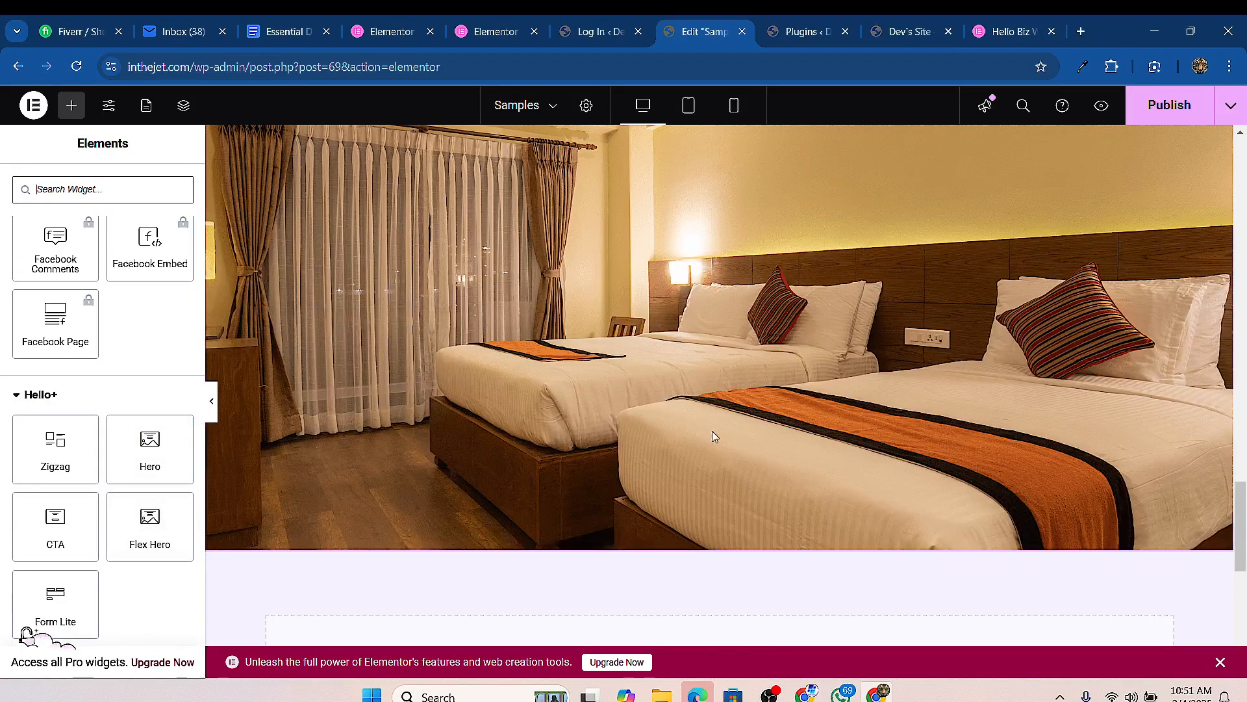
{"action": "scroll", "coordinate": [712, 431], "scroll_direction": "down", "scroll_amount": 3}
{"action": "left_click_drag", "start_coordinate": [41, 526], "coordinate": [702, 424]}
{"action": "scroll", "coordinate": [821, 401], "scroll_direction": "down", "scroll_amount": 3}
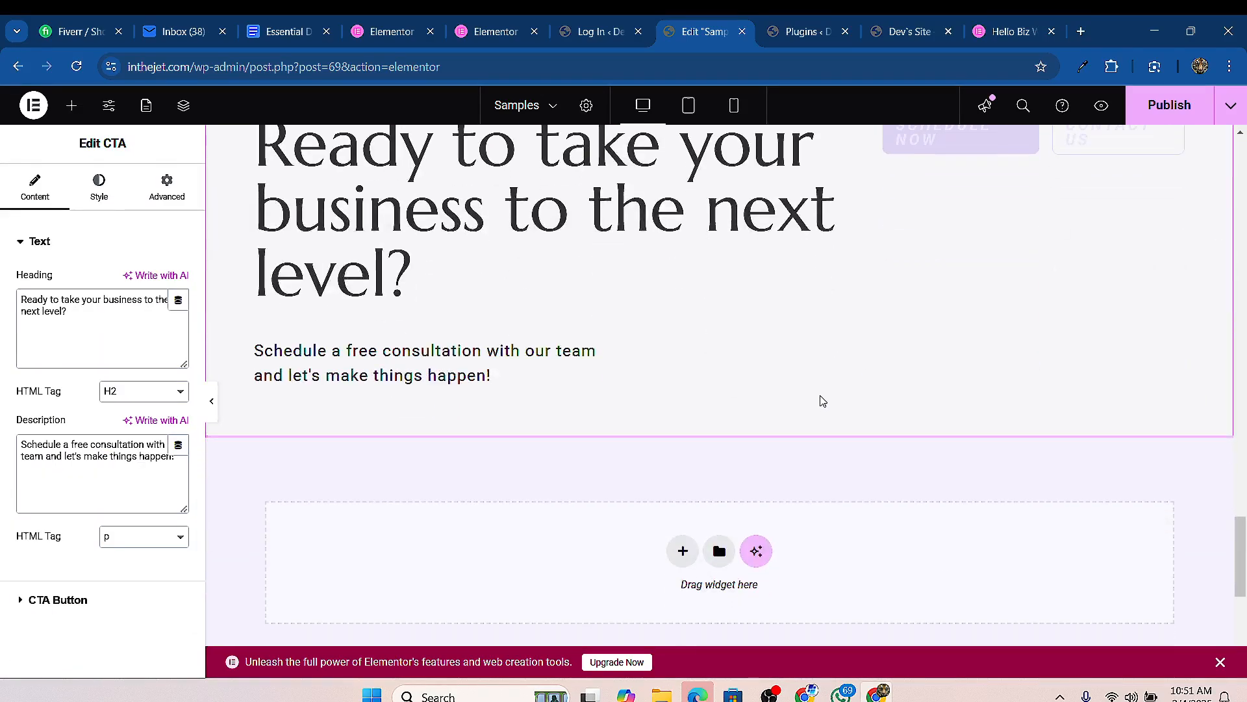
{"action": "scroll", "coordinate": [1104, 276], "scroll_direction": "up", "scroll_amount": 1}
{"action": "scroll", "coordinate": [1079, 241], "scroll_direction": "up", "scroll_amount": 2}
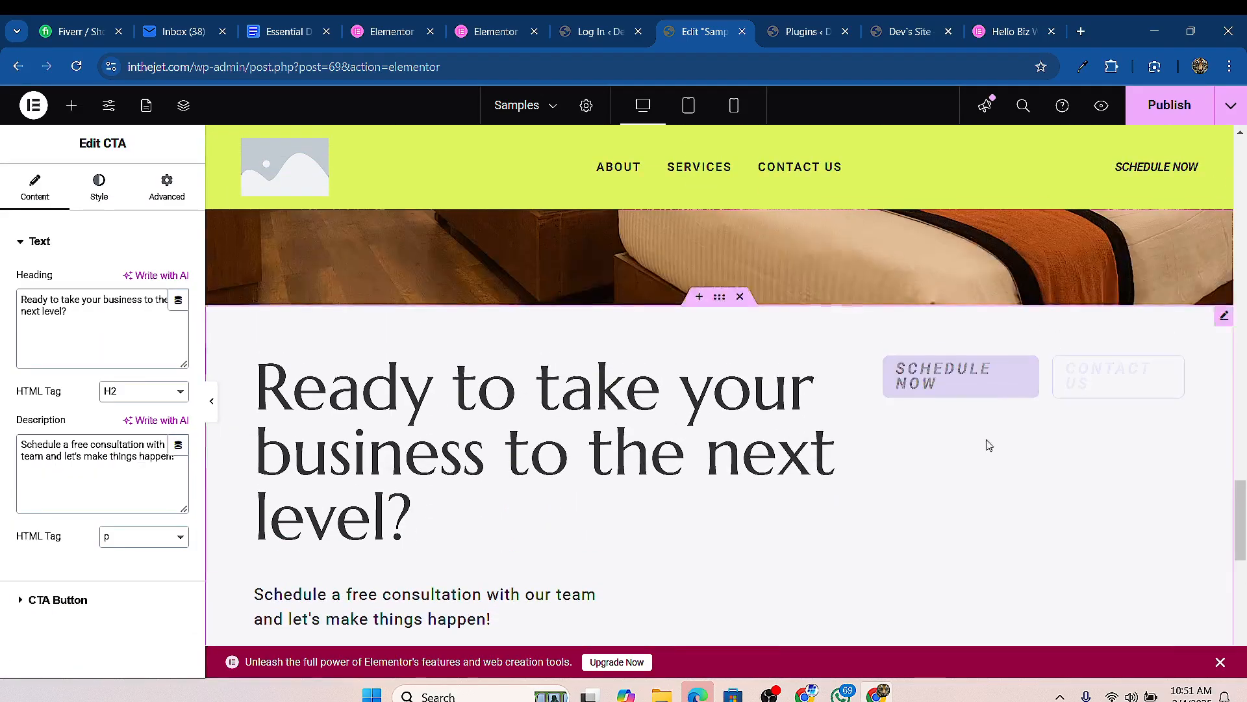
Step: Try the centered position for the CTA widget's text, restore the start position, and look through its button style settings
{"action": "scroll", "coordinate": [845, 449], "scroll_direction": "down", "scroll_amount": 1}
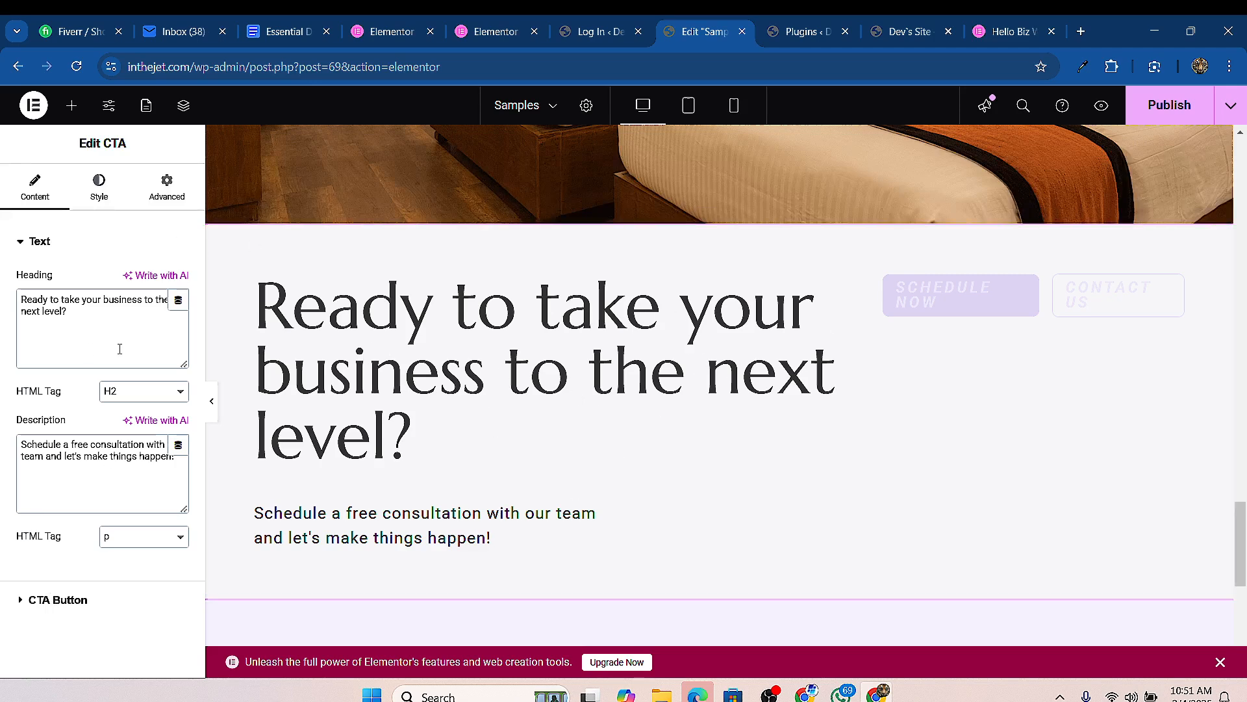
{"action": "left_click", "coordinate": [104, 192]}
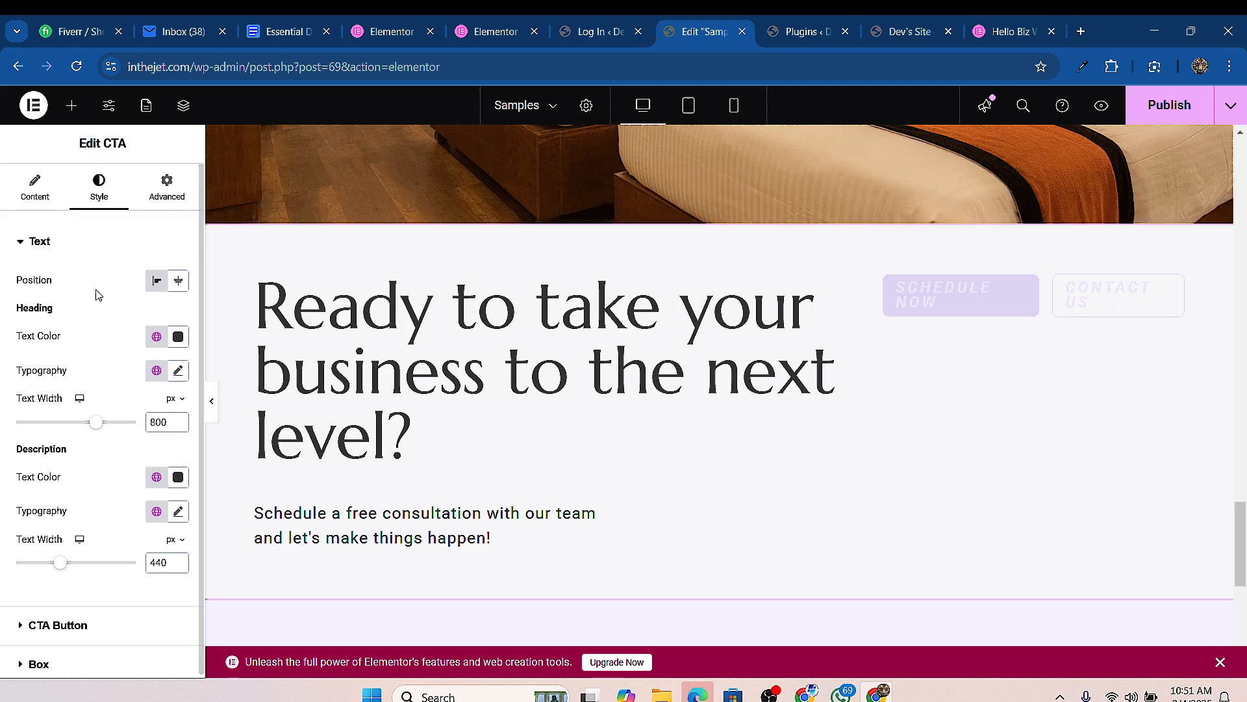
{"action": "left_click", "coordinate": [179, 282]}
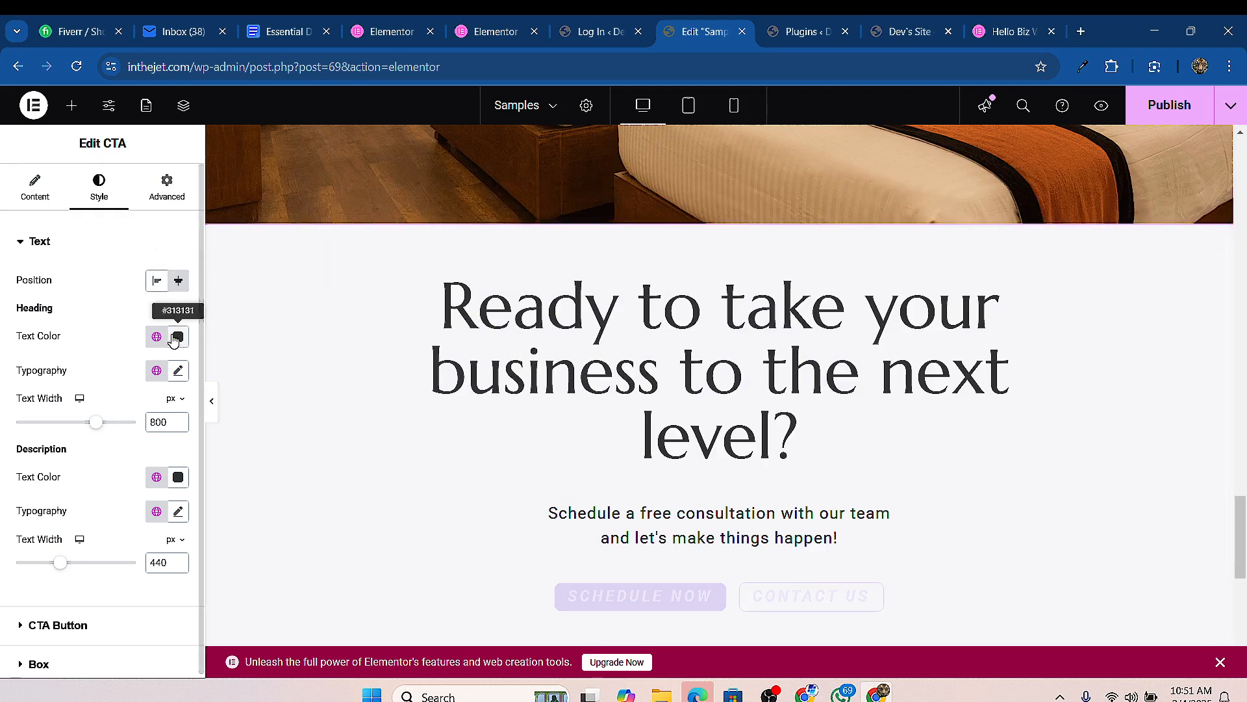
{"action": "left_click", "coordinate": [156, 281]}
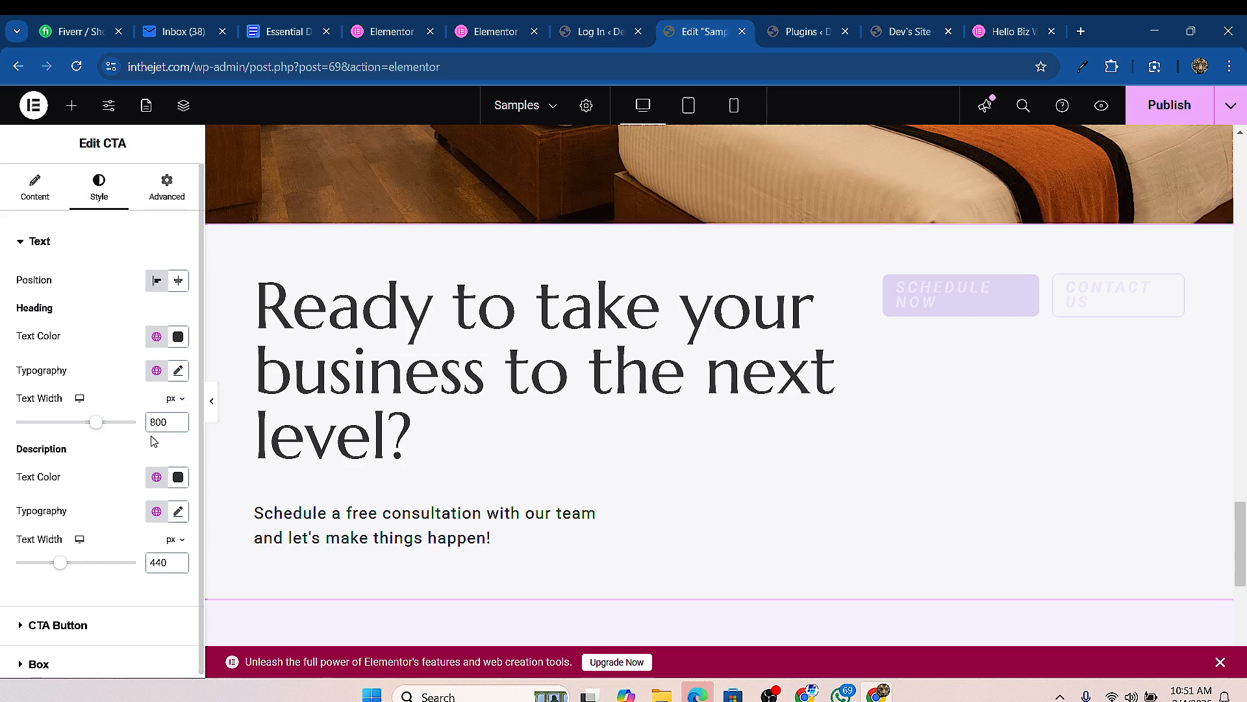
{"action": "scroll", "coordinate": [91, 569], "scroll_direction": "down", "scroll_amount": 1}
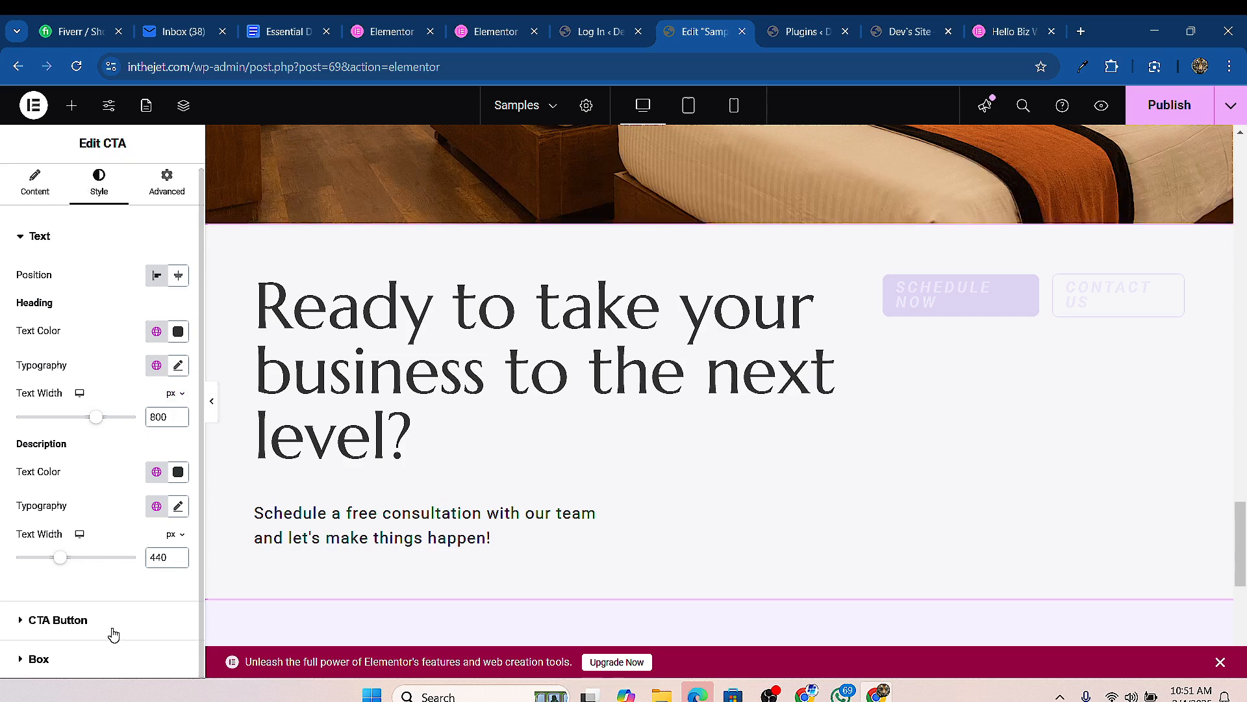
{"action": "left_click", "coordinate": [58, 620]}
{"action": "scroll", "coordinate": [99, 553], "scroll_direction": "down", "scroll_amount": 10}
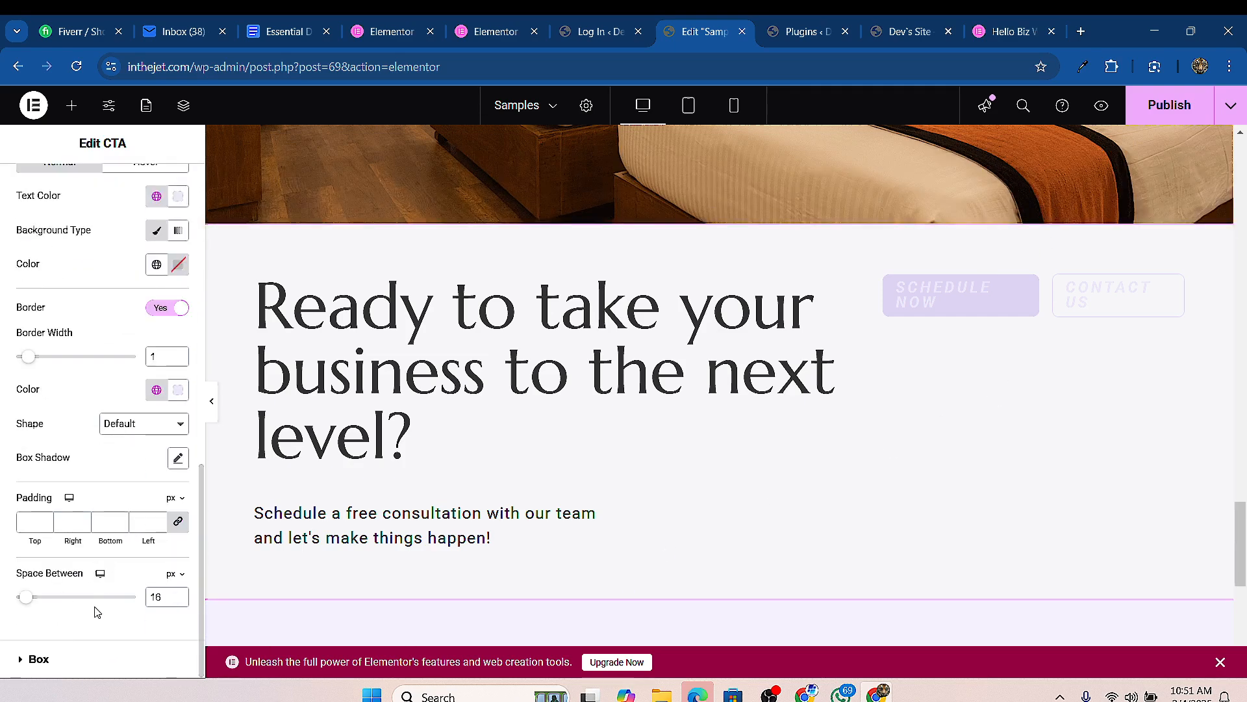
Step: Add the Hello+ Flex Hero widget to the empty drop area below the CTA section
{"action": "left_click", "coordinate": [71, 105]}
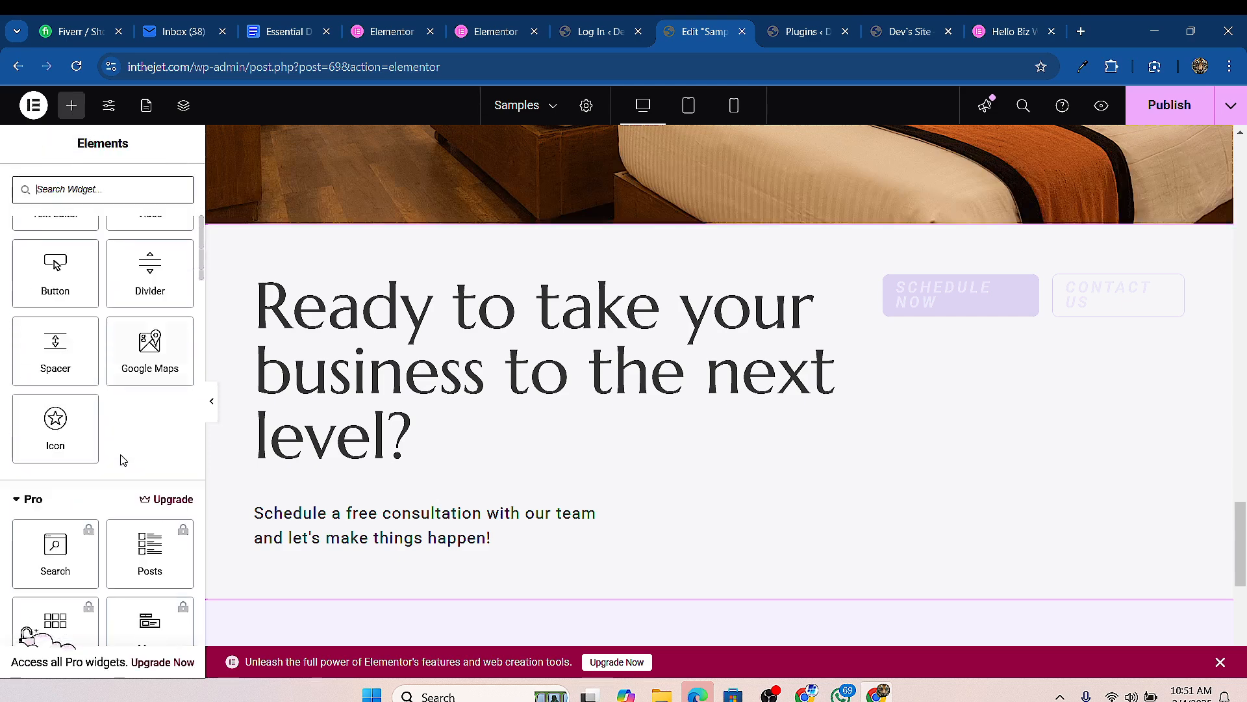
{"action": "scroll", "coordinate": [143, 455], "scroll_direction": "down", "scroll_amount": 5}
{"action": "scroll", "coordinate": [149, 454], "scroll_direction": "down", "scroll_amount": 15}
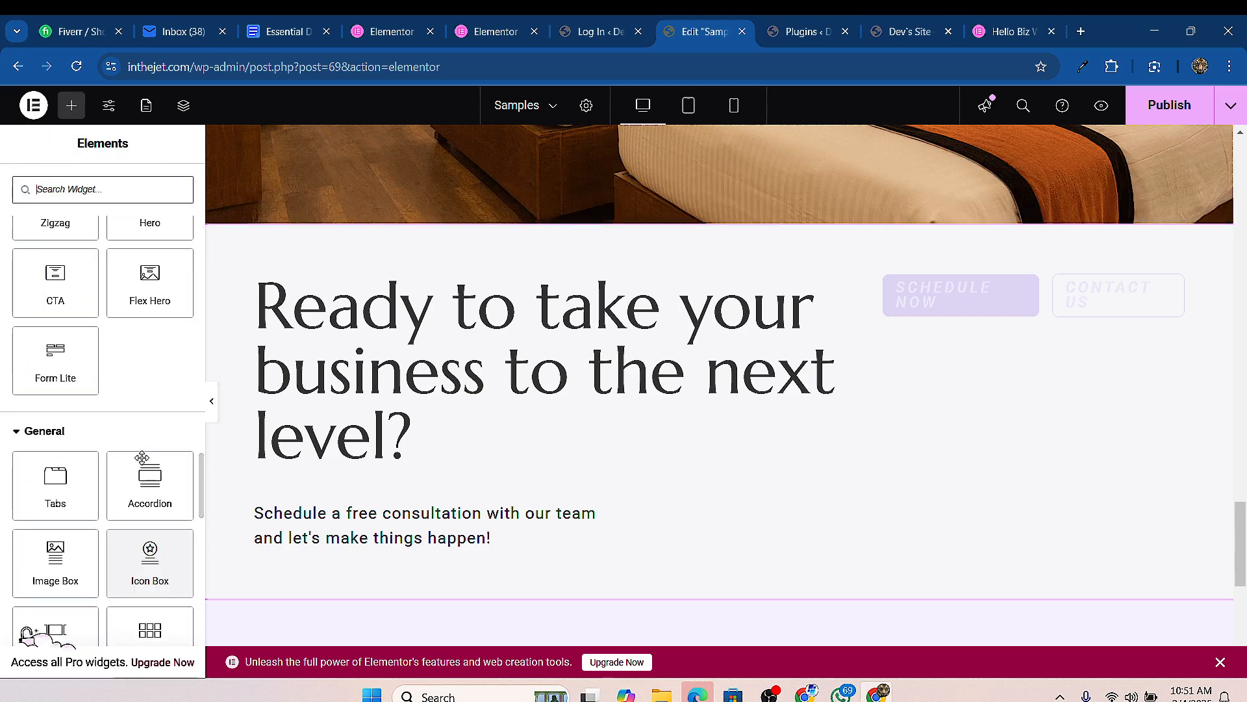
{"action": "scroll", "coordinate": [504, 437], "scroll_direction": "down", "scroll_amount": 8}
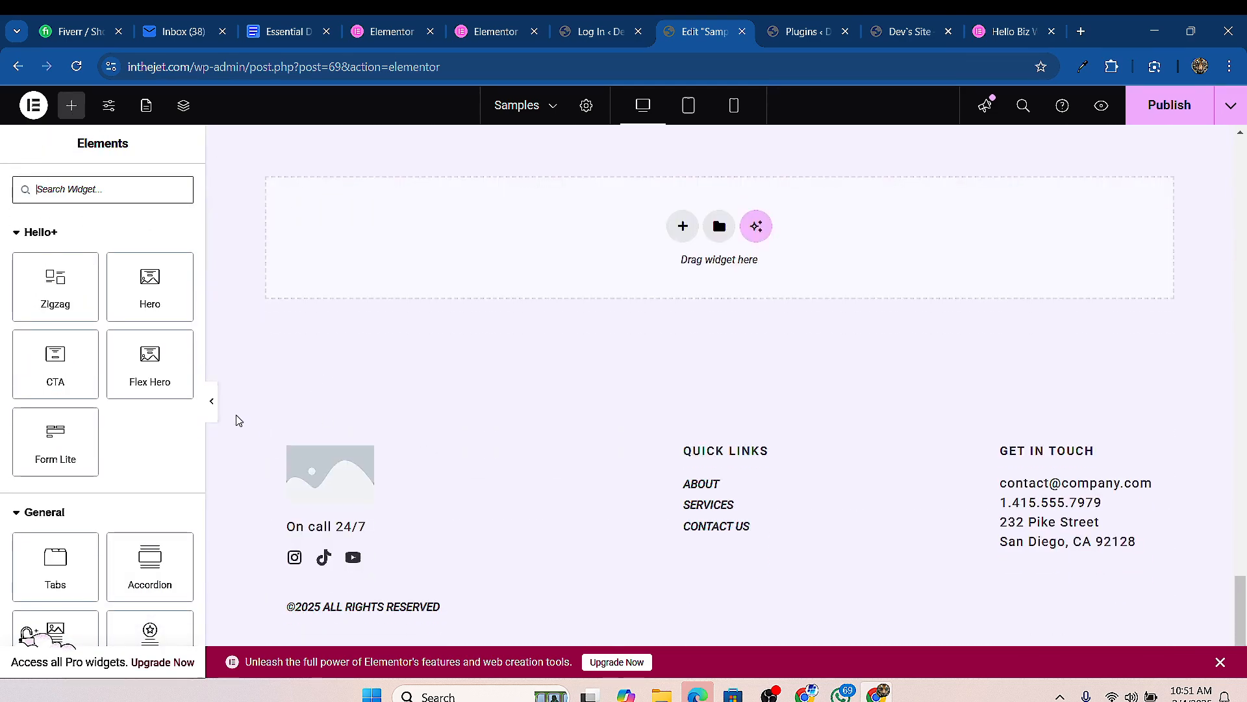
{"action": "left_click_drag", "start_coordinate": [149, 375], "coordinate": [679, 224]}
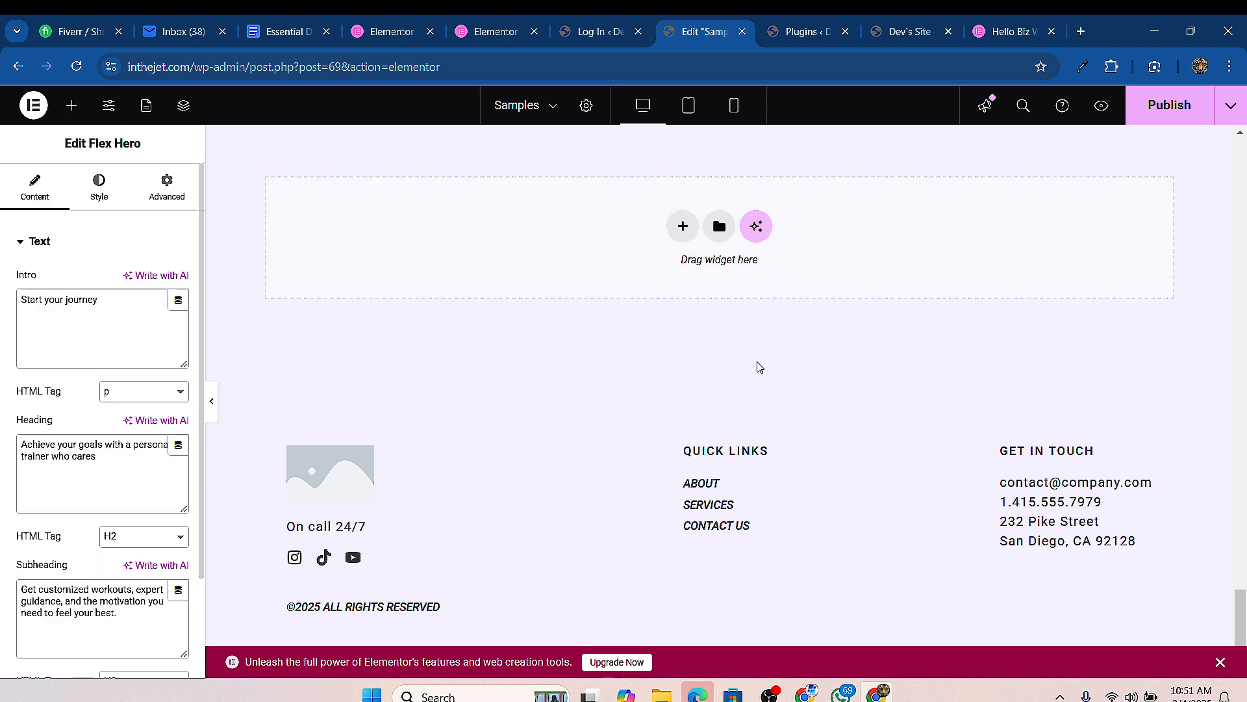
{"action": "scroll", "coordinate": [804, 371], "scroll_direction": "up", "scroll_amount": 6}
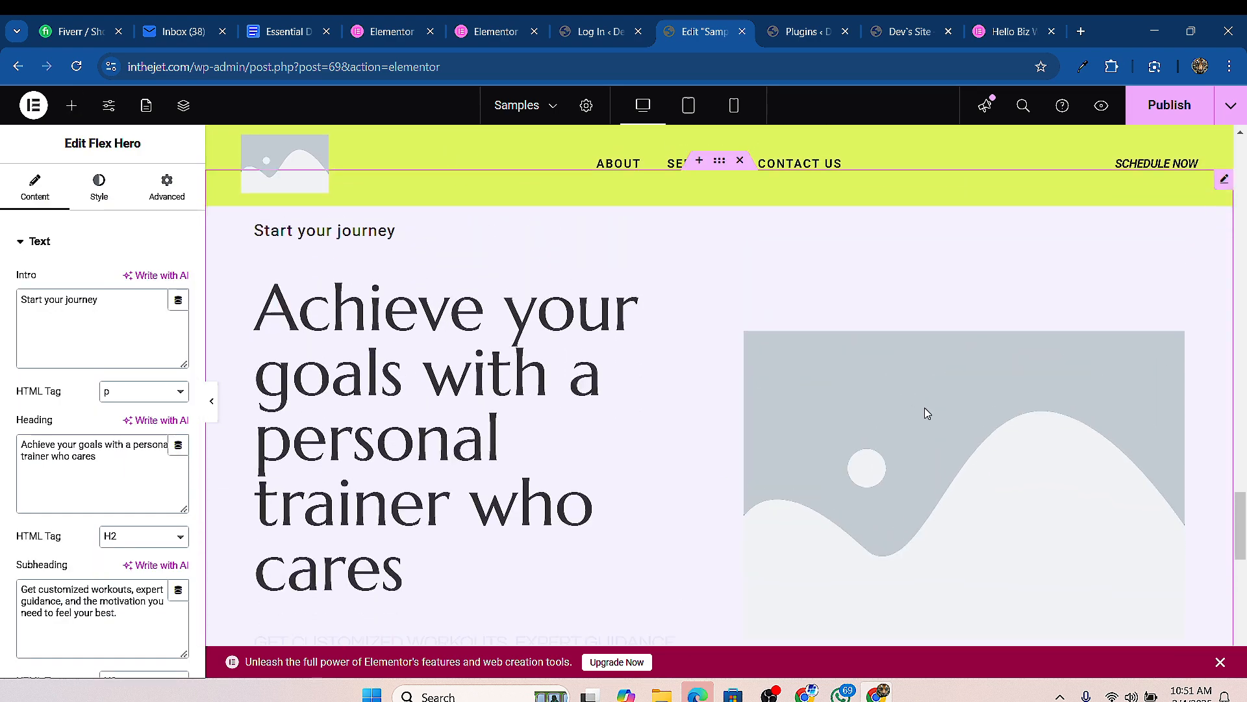
Step: Set the Flex Hero layout's image position to Start and its content alignment to top
{"action": "left_click", "coordinate": [99, 188]}
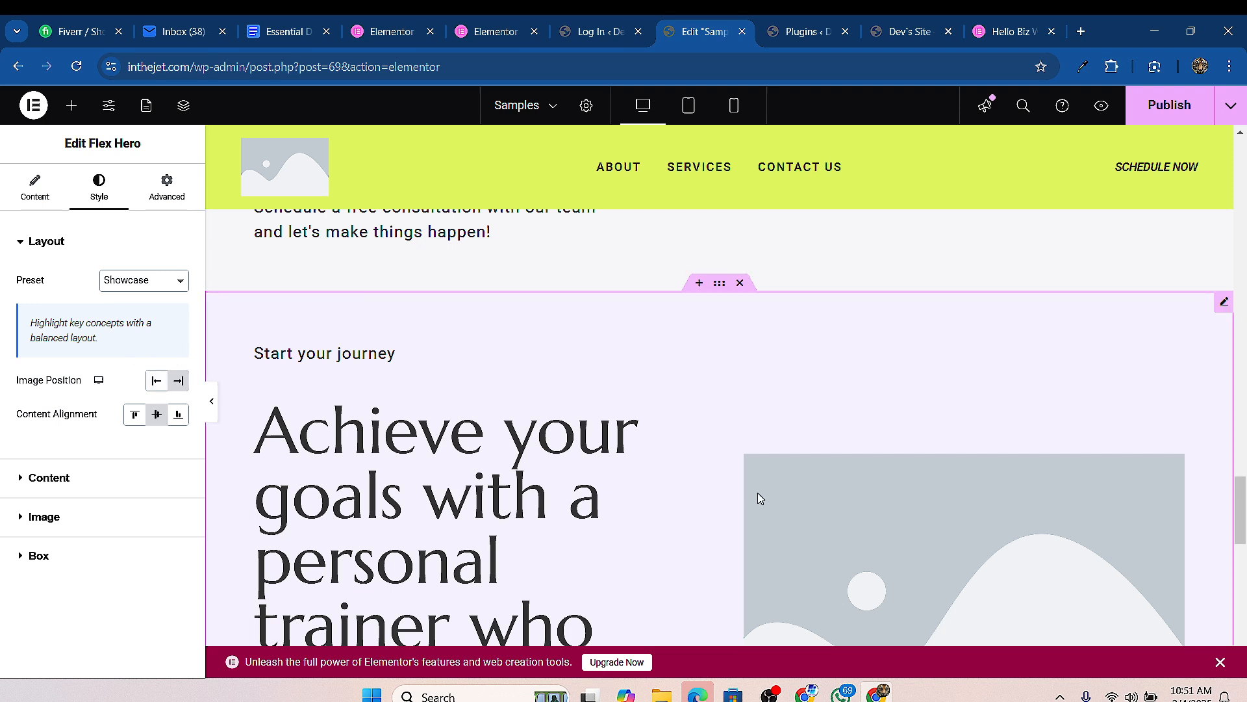
{"action": "scroll", "coordinate": [531, 416], "scroll_direction": "down", "scroll_amount": 1}
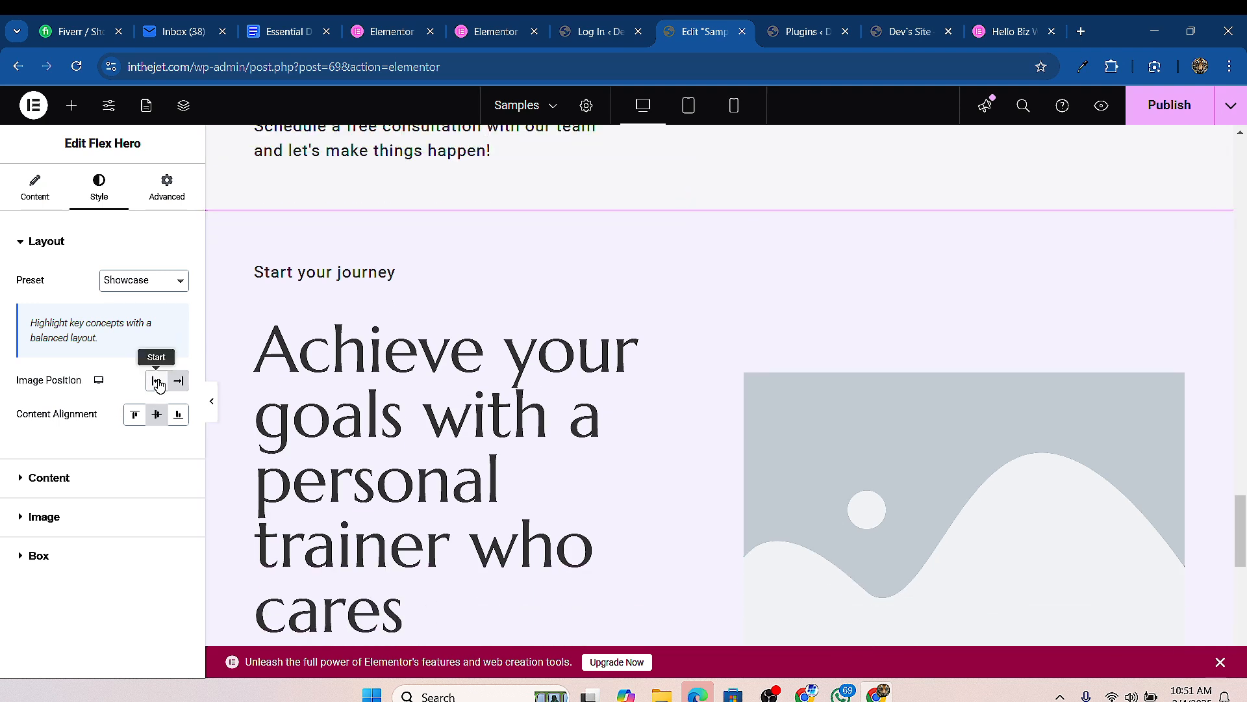
{"action": "left_click", "coordinate": [157, 380]}
{"action": "scroll", "coordinate": [282, 426], "scroll_direction": "down", "scroll_amount": 1}
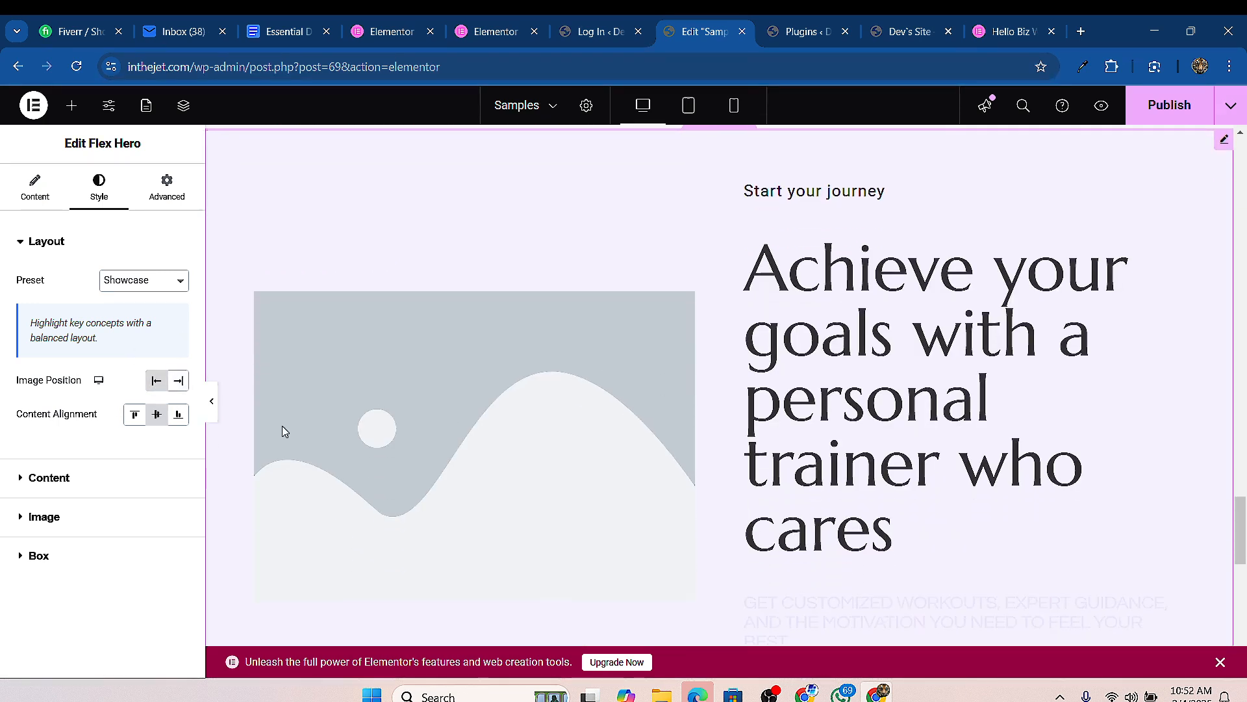
{"action": "left_click", "coordinate": [134, 416]}
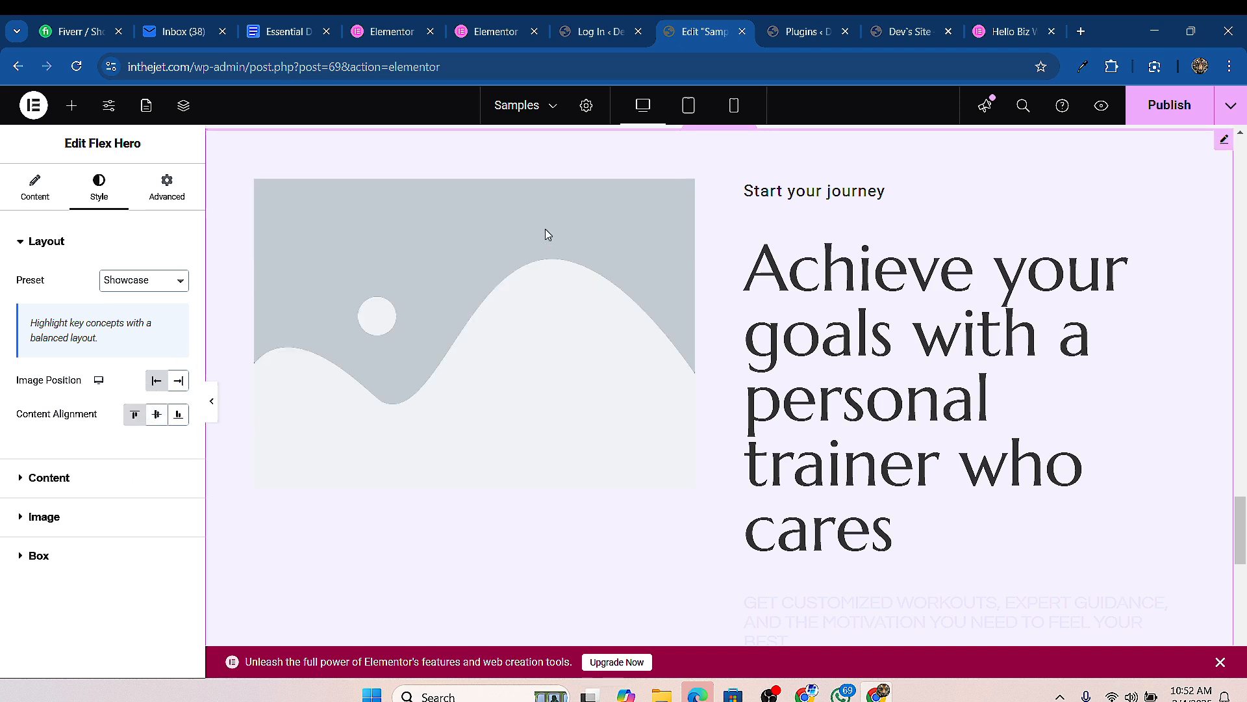
Step: Try the end content alignment for the Flex Hero, set it to center, and look through the content style settings
{"action": "left_click", "coordinate": [178, 414]}
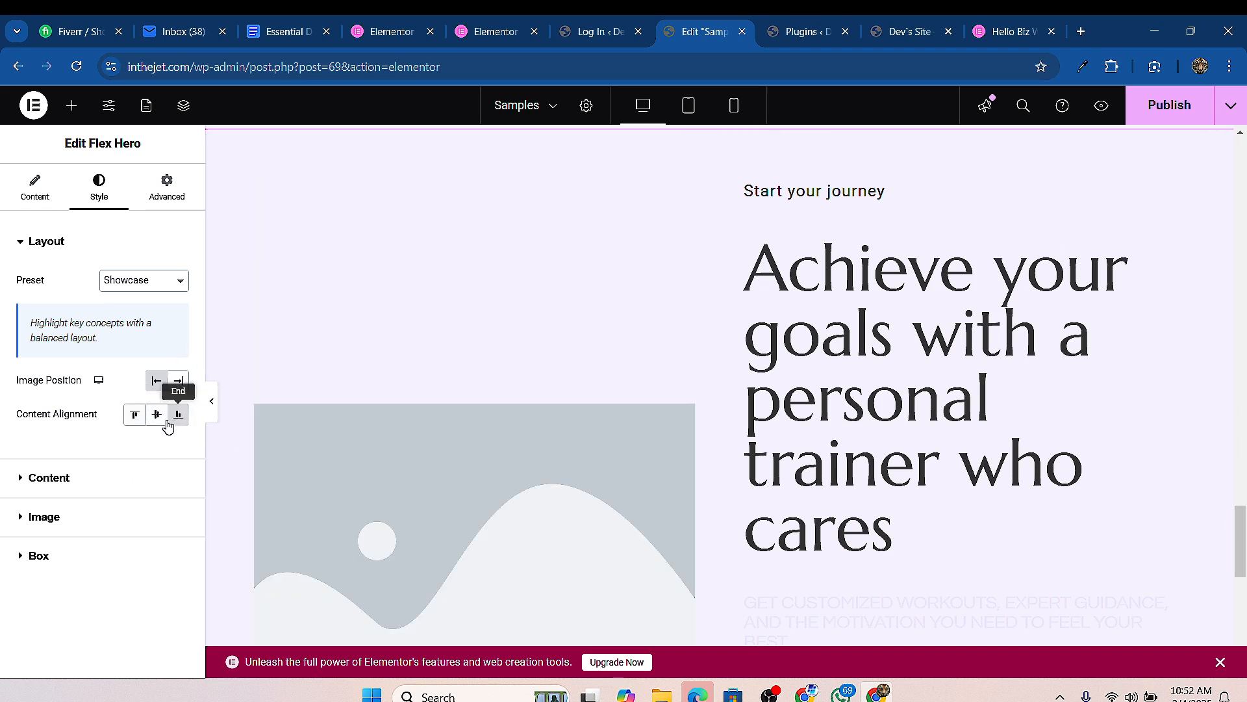
{"action": "left_click", "coordinate": [157, 414]}
{"action": "scroll", "coordinate": [723, 409], "scroll_direction": "down", "scroll_amount": 3}
{"action": "scroll", "coordinate": [724, 409], "scroll_direction": "up", "scroll_amount": 3}
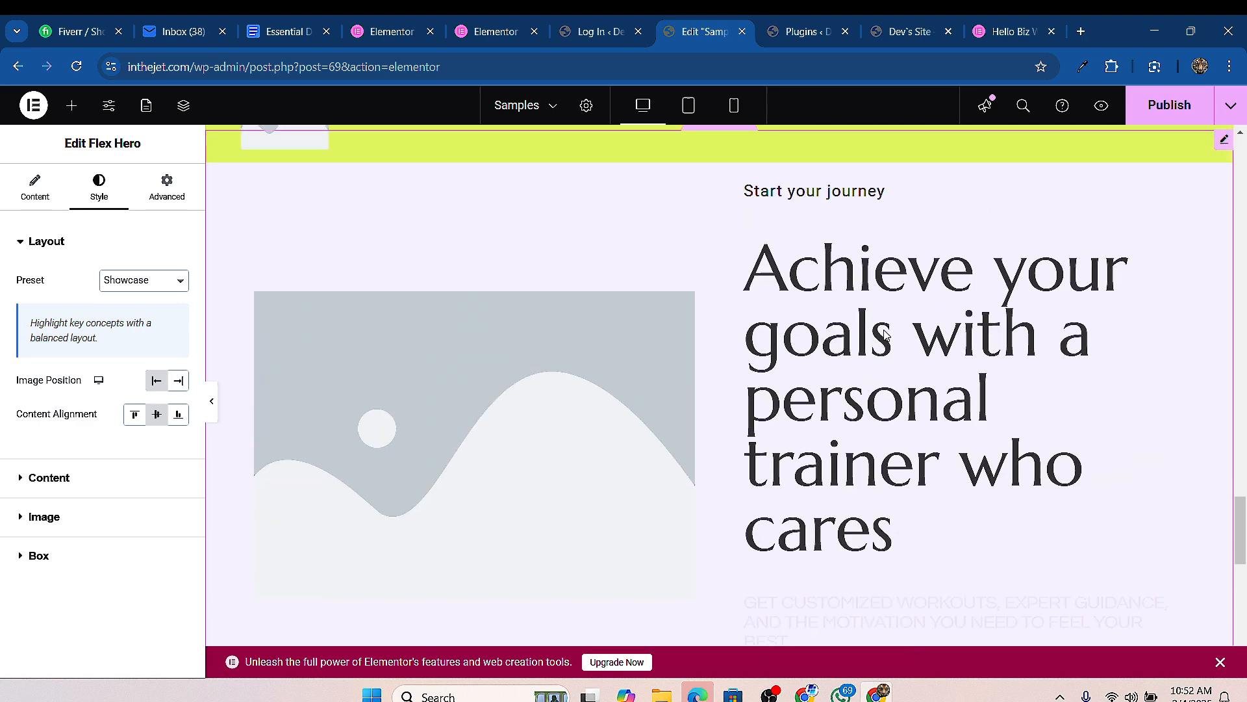
{"action": "scroll", "coordinate": [1042, 302], "scroll_direction": "down", "scroll_amount": 1}
{"action": "scroll", "coordinate": [1043, 302], "scroll_direction": "down", "scroll_amount": 3}
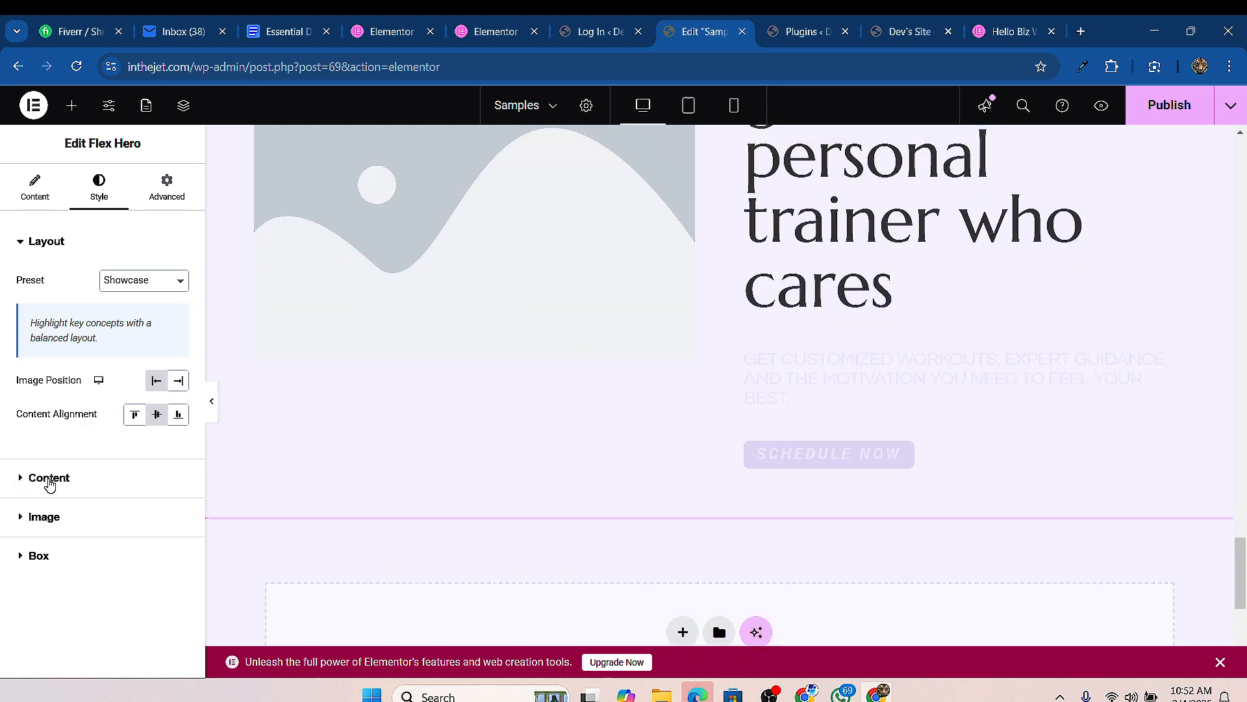
{"action": "left_click", "coordinate": [16, 480]}
{"action": "scroll", "coordinate": [146, 389], "scroll_direction": "down", "scroll_amount": 2}
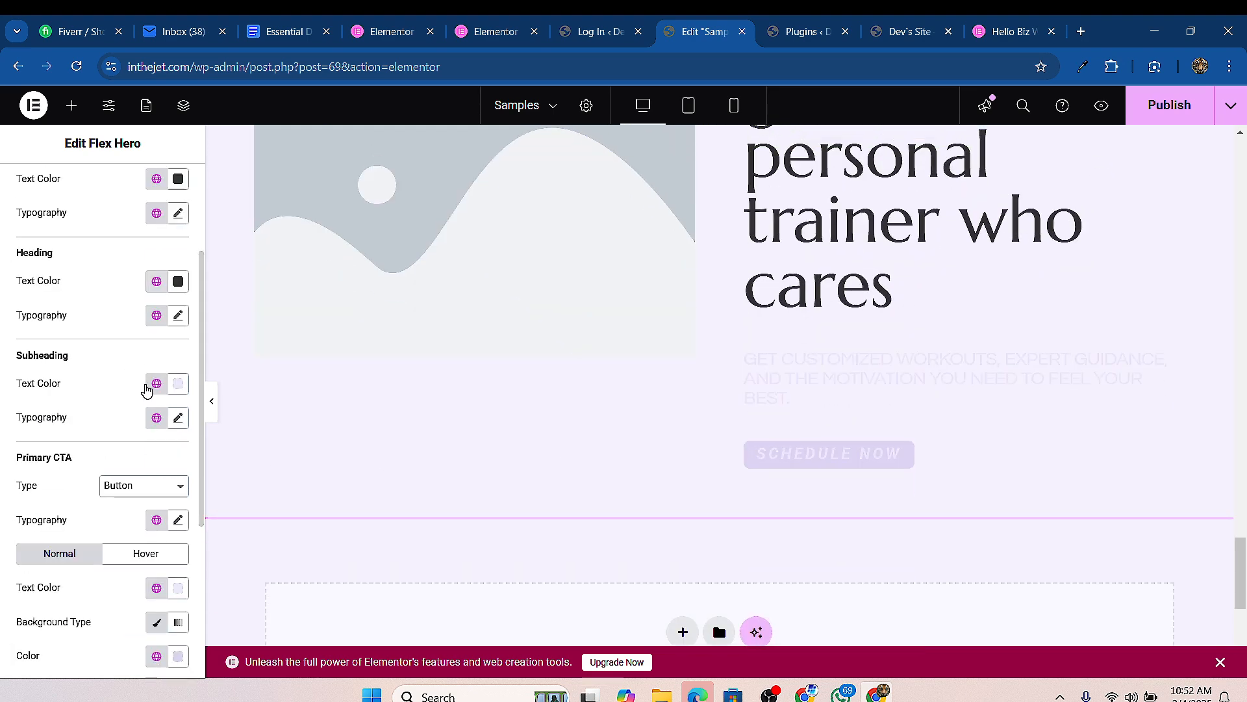
{"action": "scroll", "coordinate": [144, 343], "scroll_direction": "down", "scroll_amount": 4}
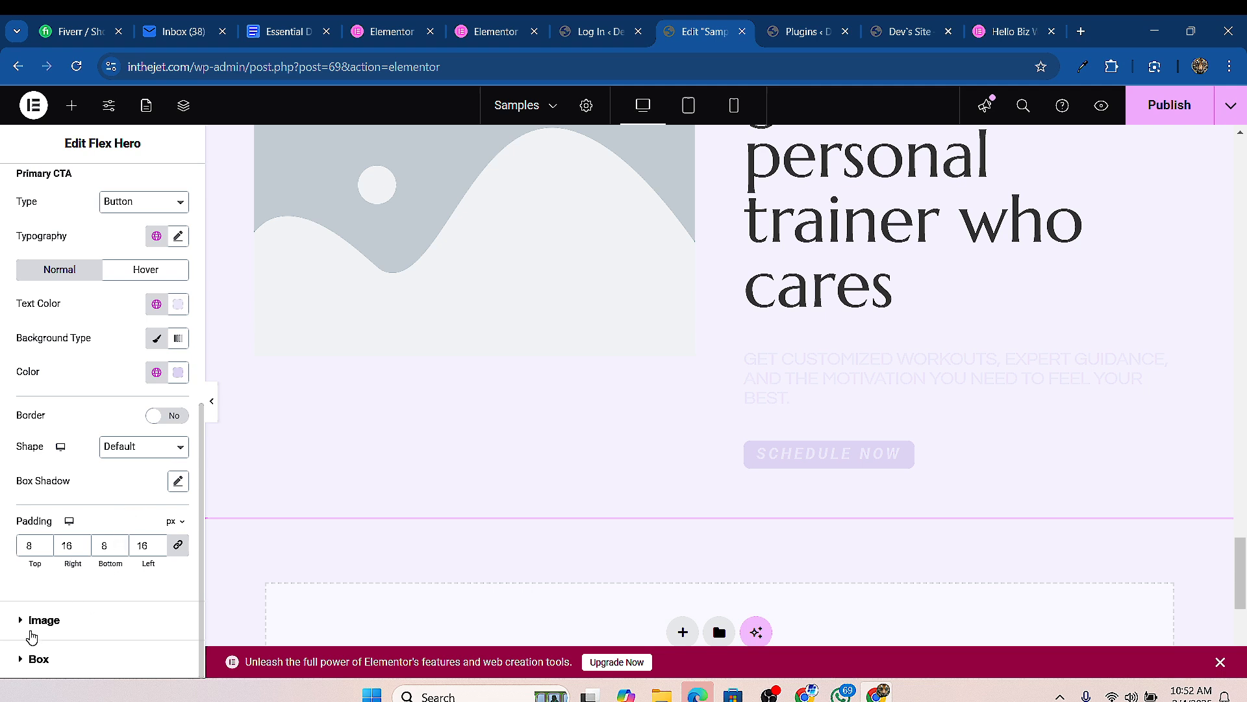
Step: Set the Flex Hero image's height to 350 px and keep its width at 100%
{"action": "left_click", "coordinate": [38, 620]}
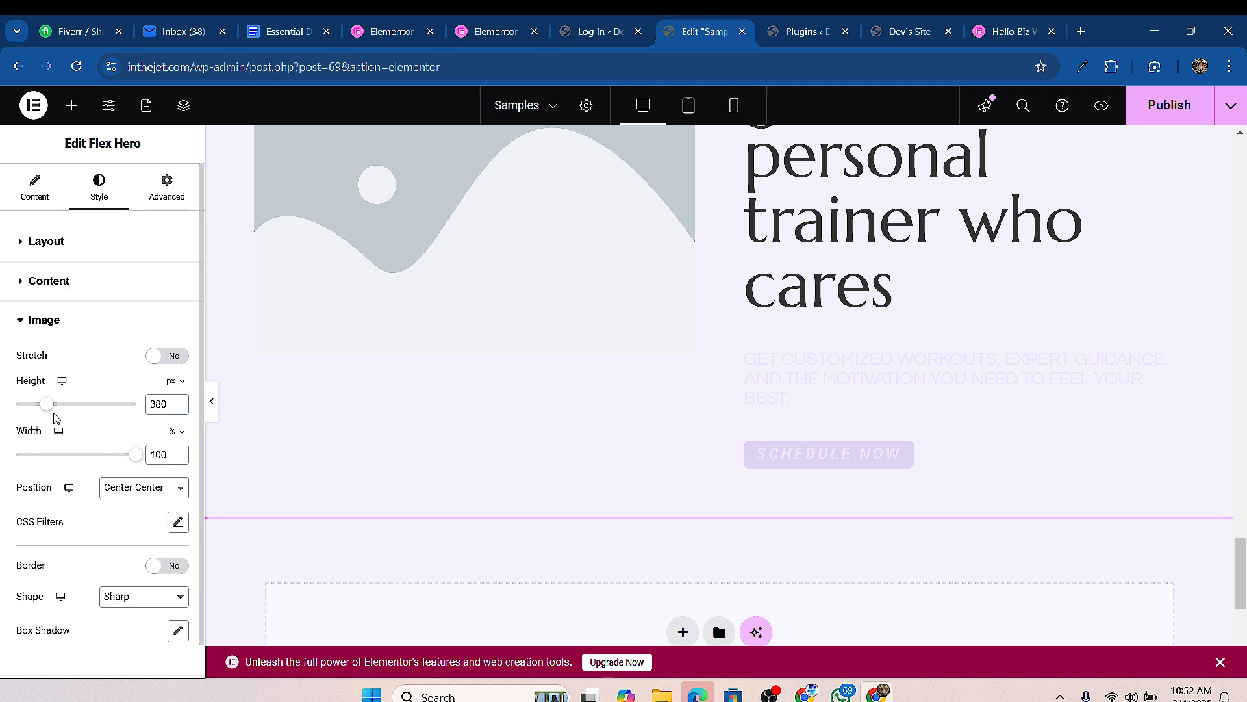
{"action": "mouse_move", "coordinate": [48, 404]}
{"action": "left_mouse_down"}
{"action": "mouse_move", "coordinate": [69, 407]}
{"action": "mouse_move", "coordinate": [44, 412]}
{"action": "left_mouse_up"}
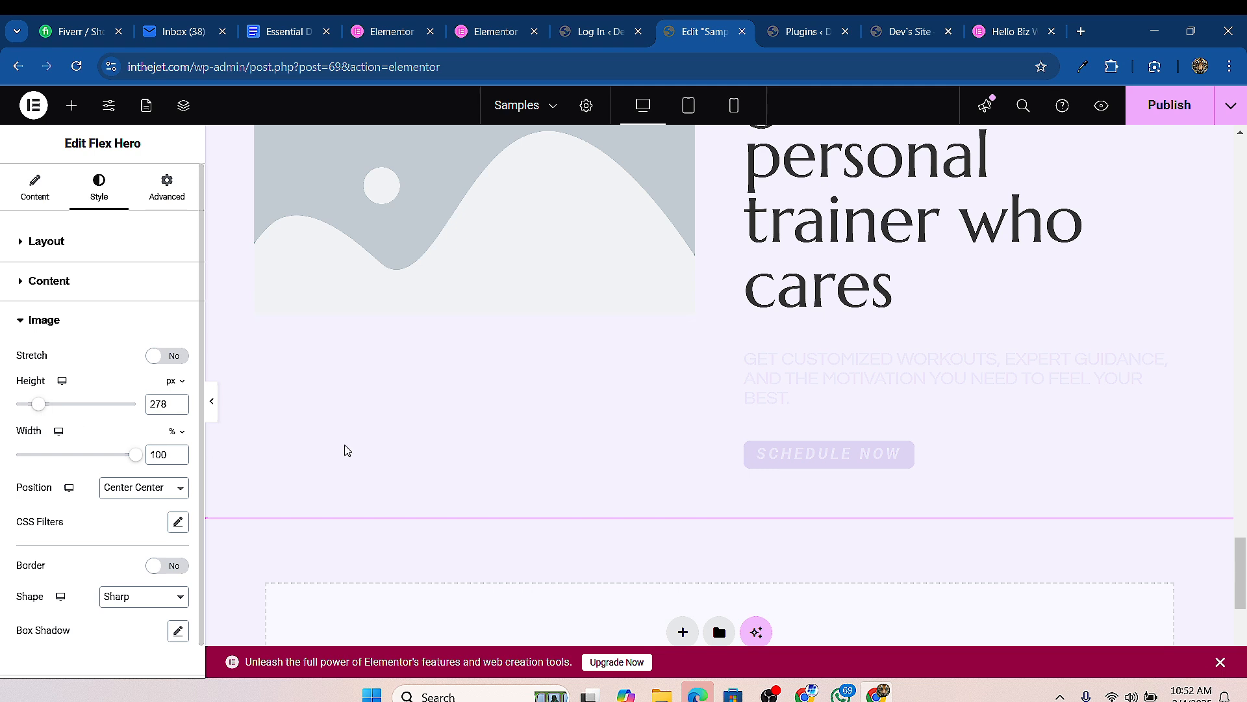
{"action": "scroll", "coordinate": [559, 396], "scroll_direction": "up", "scroll_amount": 2}
{"action": "scroll", "coordinate": [598, 388], "scroll_direction": "down", "scroll_amount": 1}
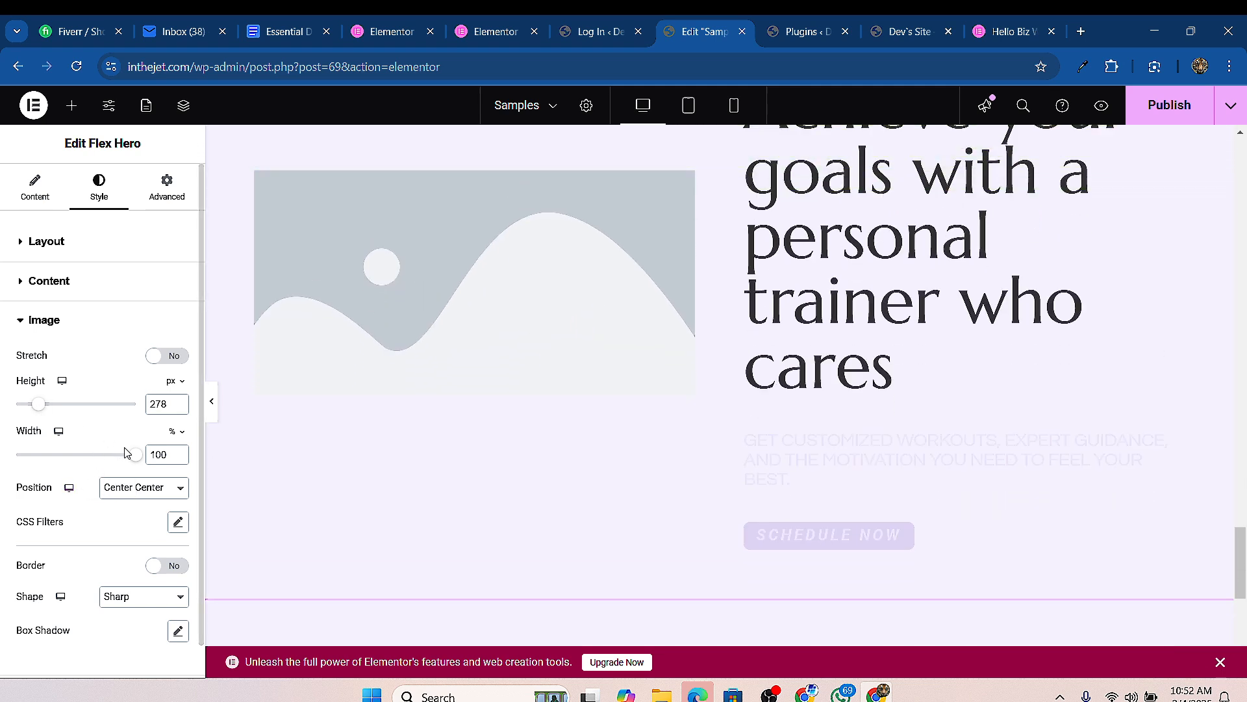
{"action": "mouse_move", "coordinate": [132, 460]}
{"action": "left_mouse_down"}
{"action": "mouse_move", "coordinate": [111, 457]}
{"action": "mouse_move", "coordinate": [146, 454]}
{"action": "left_mouse_up"}
{"action": "mouse_move", "coordinate": [44, 412]}
{"action": "left_mouse_down"}
{"action": "mouse_move", "coordinate": [61, 409]}
{"action": "mouse_move", "coordinate": [43, 410]}
{"action": "left_mouse_up"}
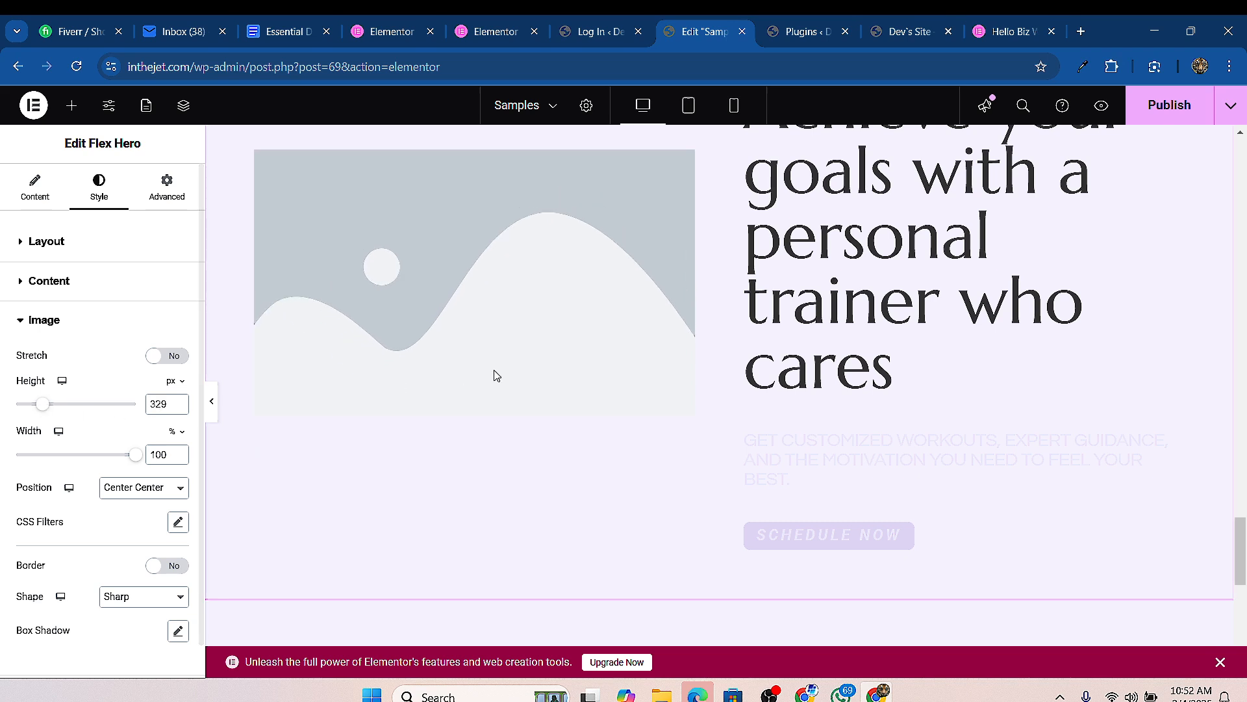
{"action": "left_click", "coordinate": [177, 400]}
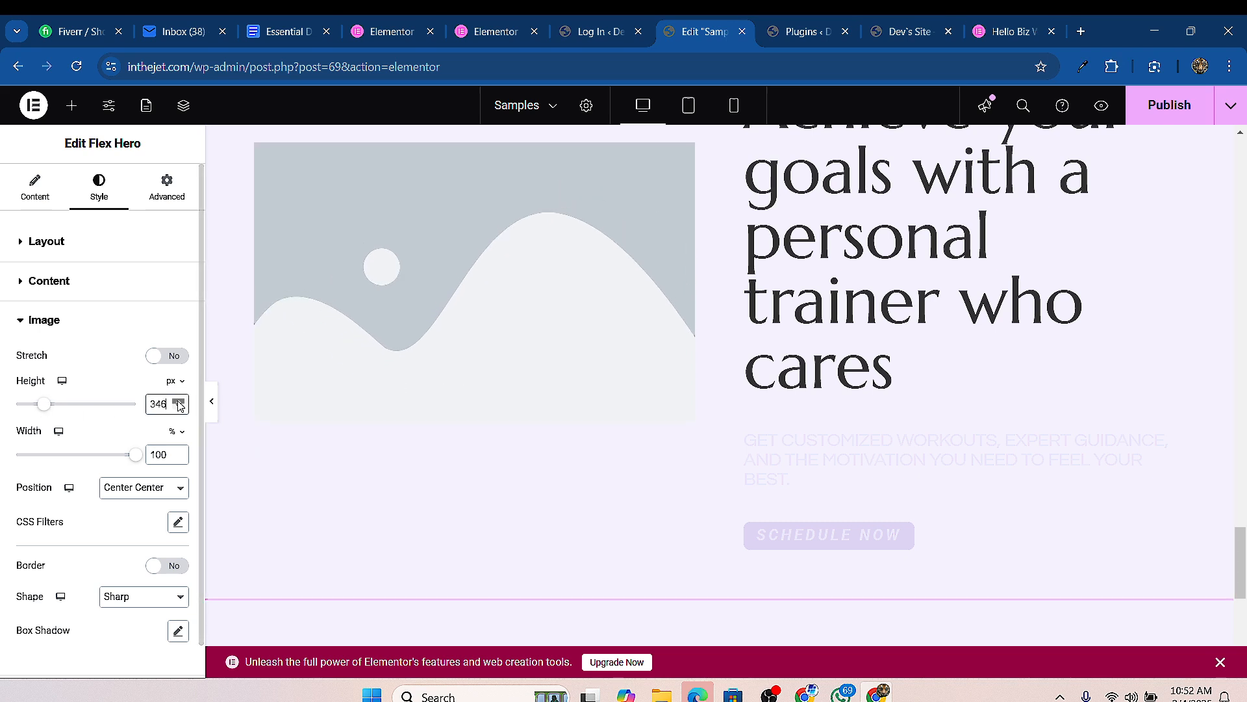
{"action": "left_click", "coordinate": [178, 401]}
{"action": "scroll", "coordinate": [639, 411], "scroll_direction": "up", "scroll_amount": 4}
{"action": "scroll", "coordinate": [638, 410], "scroll_direction": "down", "scroll_amount": 10}
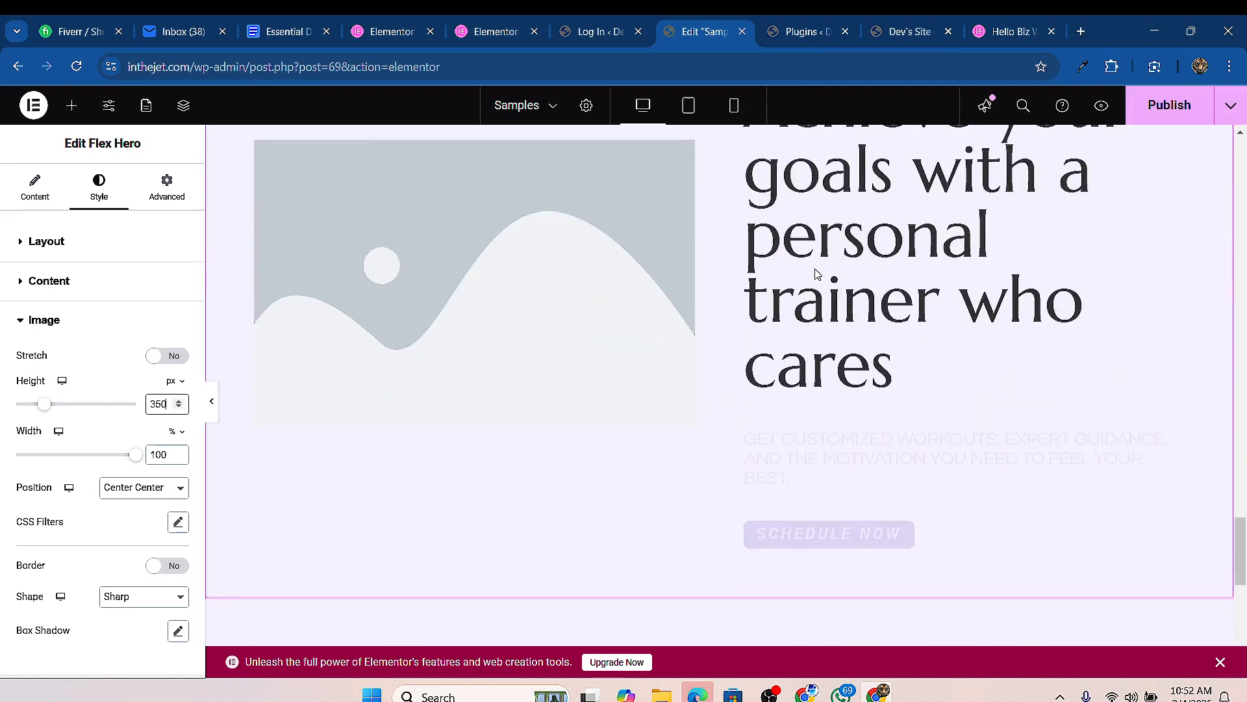
Step: Give the Flex Hero box a very light pink background color, #F4EBEB
{"action": "scroll", "coordinate": [57, 492], "scroll_direction": "down", "scroll_amount": 1}
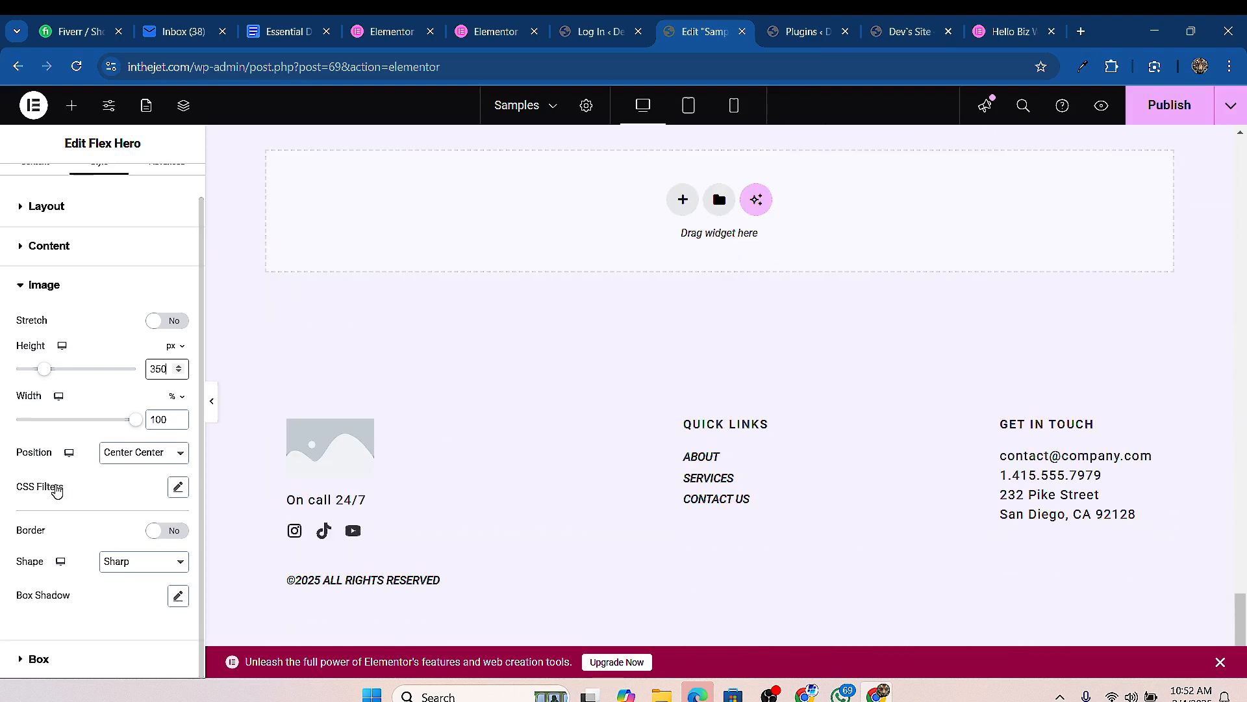
{"action": "left_click", "coordinate": [26, 663]}
{"action": "scroll", "coordinate": [130, 453], "scroll_direction": "down", "scroll_amount": 3}
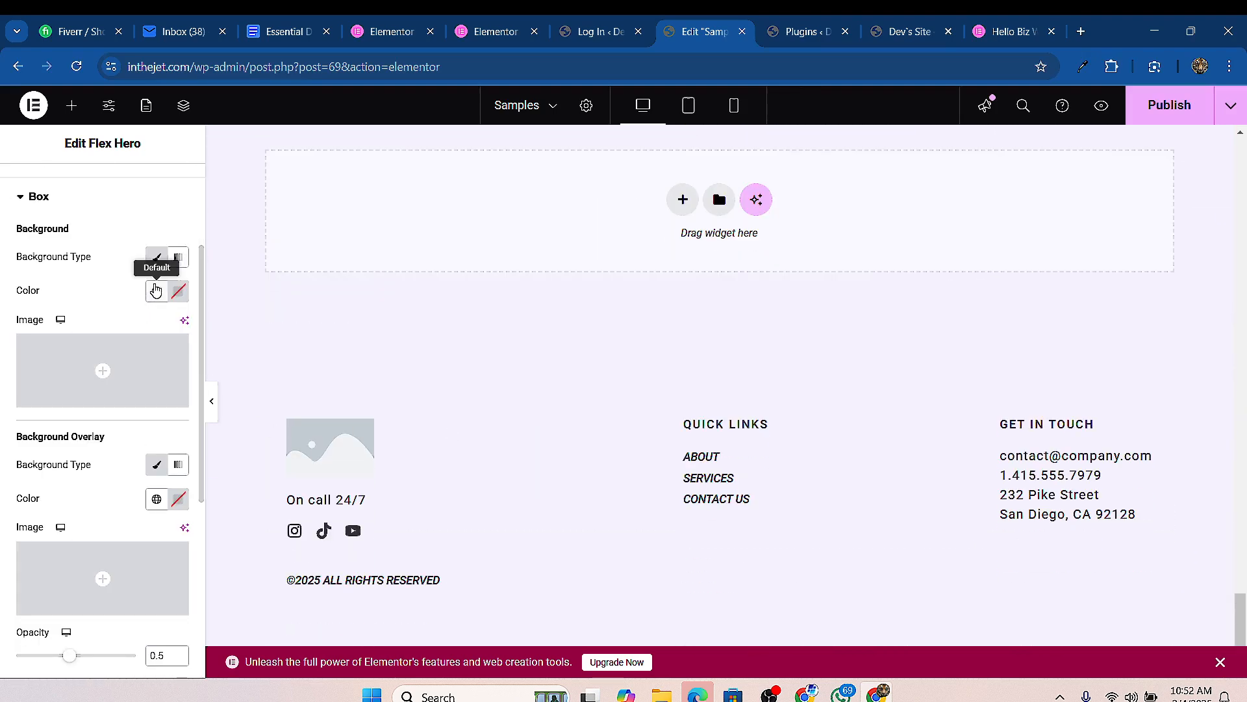
{"action": "left_click", "coordinate": [177, 292]}
{"action": "left_click_drag", "start_coordinate": [161, 421], "coordinate": [110, 395]}
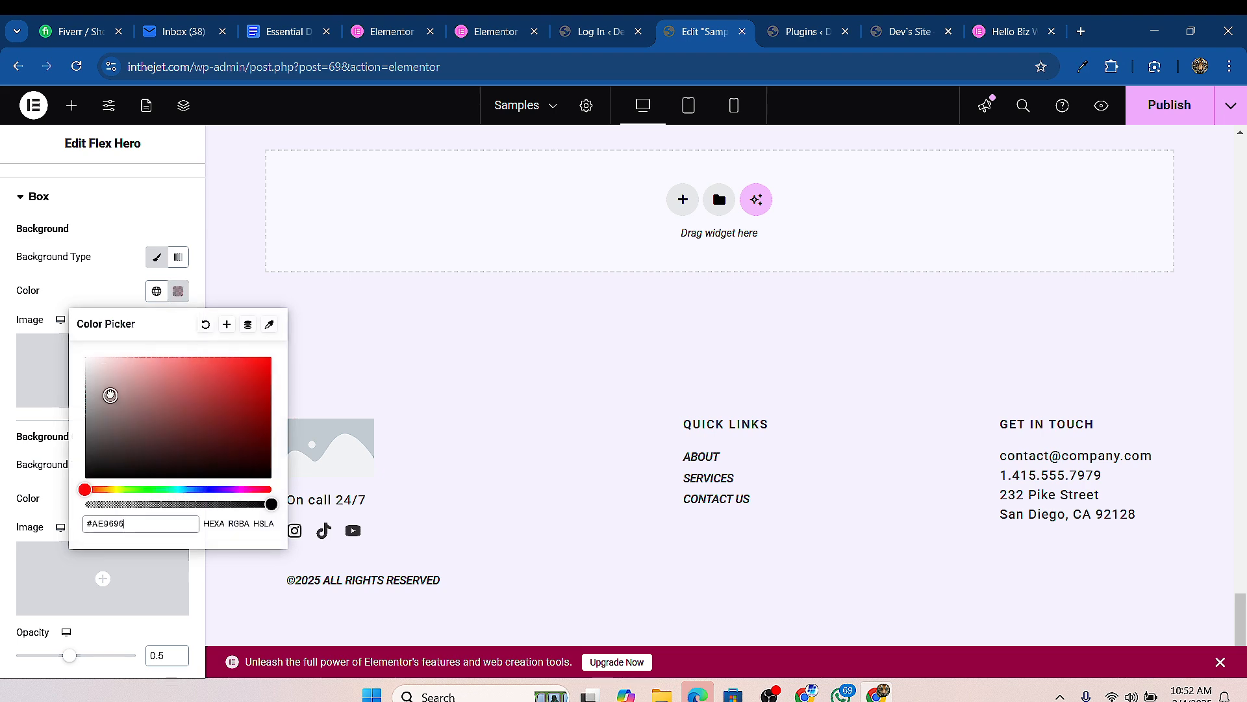
{"action": "scroll", "coordinate": [823, 314], "scroll_direction": "up", "scroll_amount": 10}
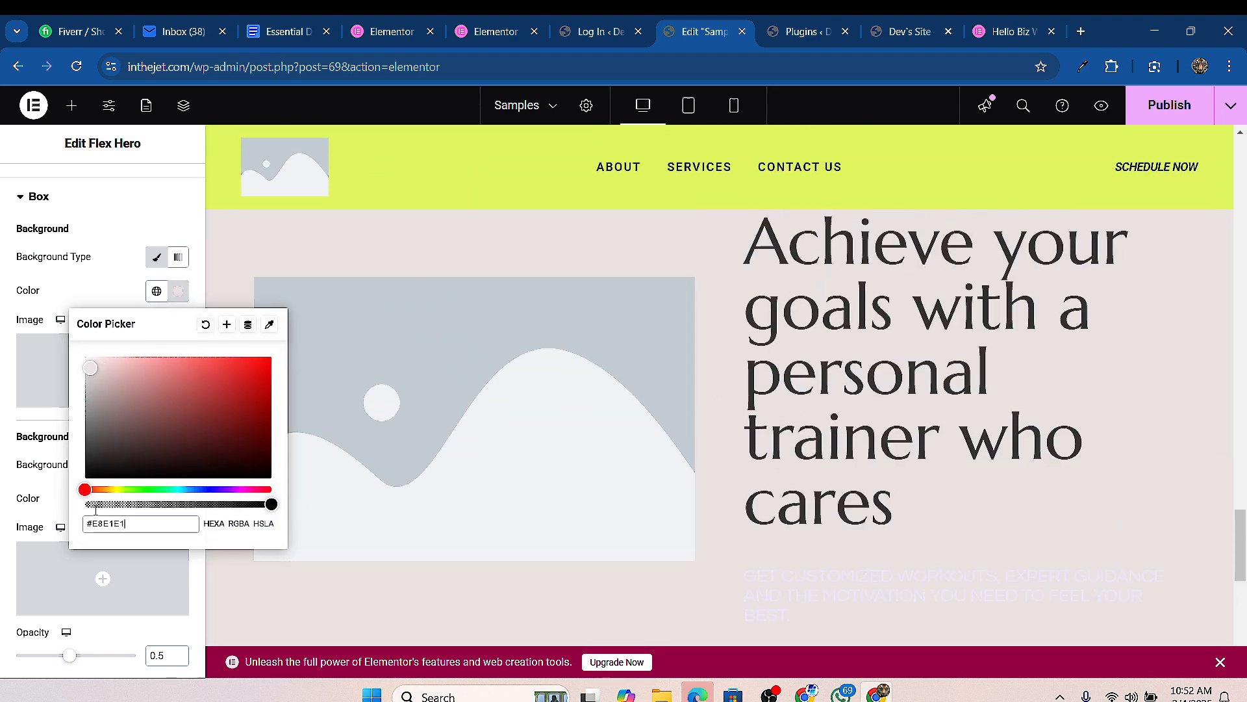
{"action": "scroll", "coordinate": [706, 410], "scroll_direction": "down", "scroll_amount": 3}
{"action": "mouse_move", "coordinate": [247, 382]}
{"action": "left_mouse_down"}
{"action": "mouse_move", "coordinate": [333, 369]}
{"action": "mouse_move", "coordinate": [123, 471]}
{"action": "mouse_move", "coordinate": [29, 497]}
{"action": "mouse_move", "coordinate": [150, 437]}
{"action": "mouse_move", "coordinate": [149, 381]}
{"action": "mouse_move", "coordinate": [91, 361]}
{"action": "left_mouse_up"}
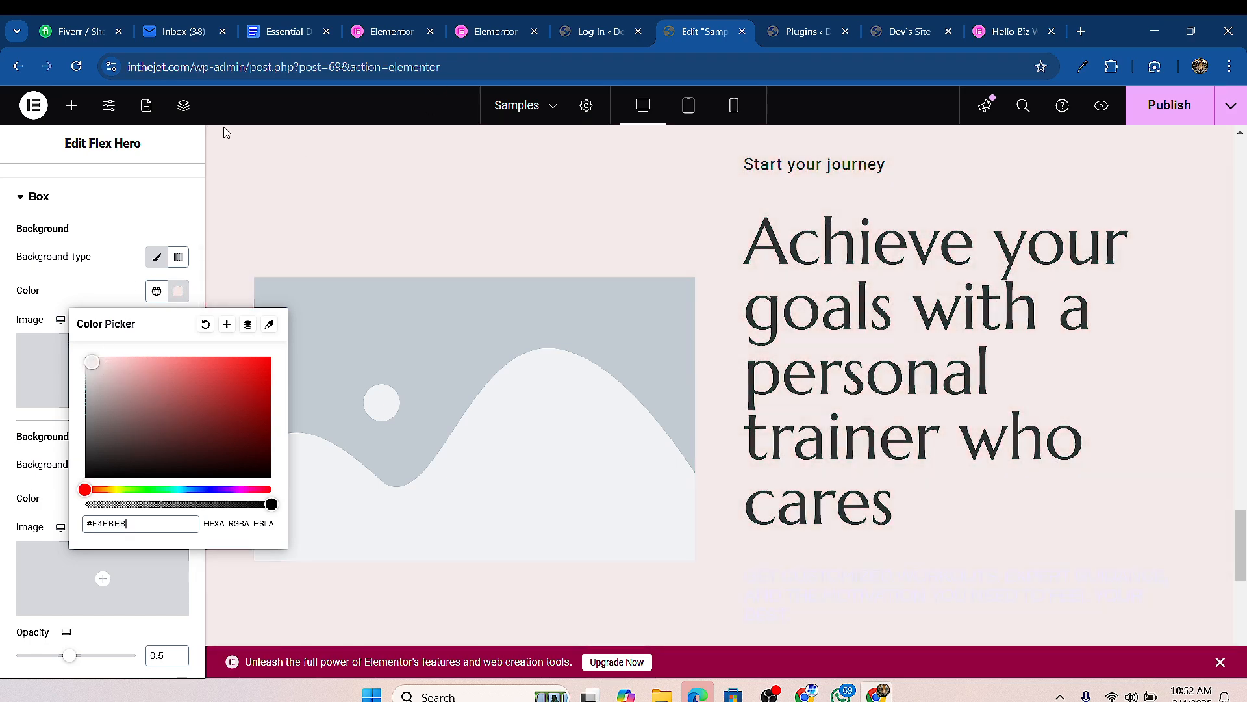
Step: Add the Hello+ Form Lite widget to the empty drop area below the Flex Hero section
{"action": "left_click", "coordinate": [72, 105]}
{"action": "scroll", "coordinate": [117, 525], "scroll_direction": "down", "scroll_amount": 10}
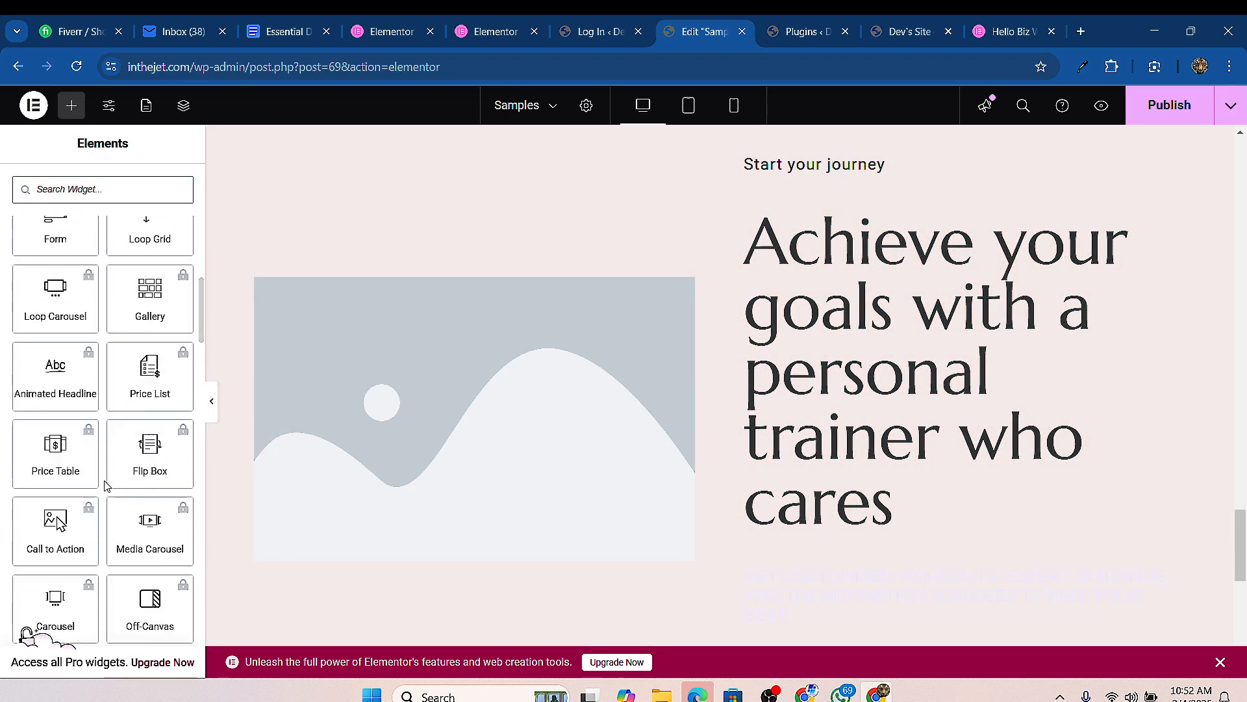
{"action": "scroll", "coordinate": [117, 514], "scroll_direction": "up", "scroll_amount": 10}
{"action": "scroll", "coordinate": [120, 494], "scroll_direction": "down", "scroll_amount": 8}
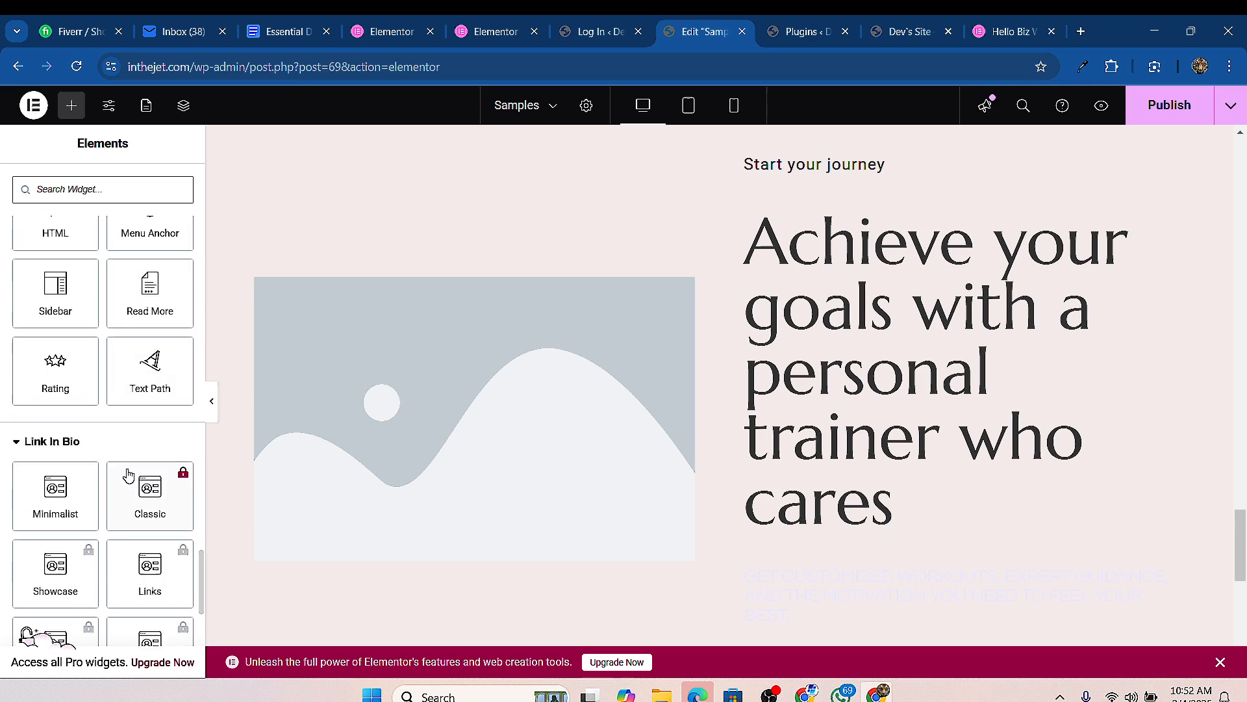
{"action": "scroll", "coordinate": [165, 417], "scroll_direction": "up", "scroll_amount": 4}
{"action": "scroll", "coordinate": [169, 414], "scroll_direction": "up", "scroll_amount": 5}
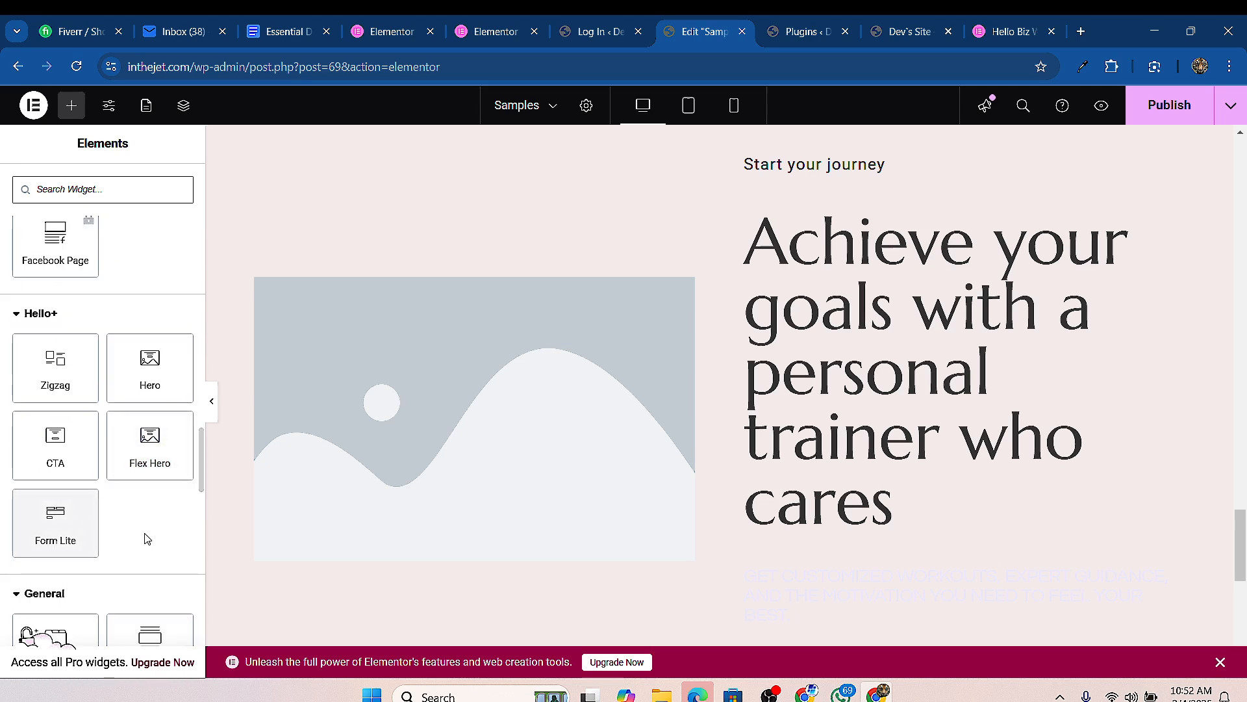
{"action": "scroll", "coordinate": [614, 445], "scroll_direction": "down", "scroll_amount": 5}
{"action": "left_click_drag", "start_coordinate": [56, 520], "coordinate": [690, 462]}
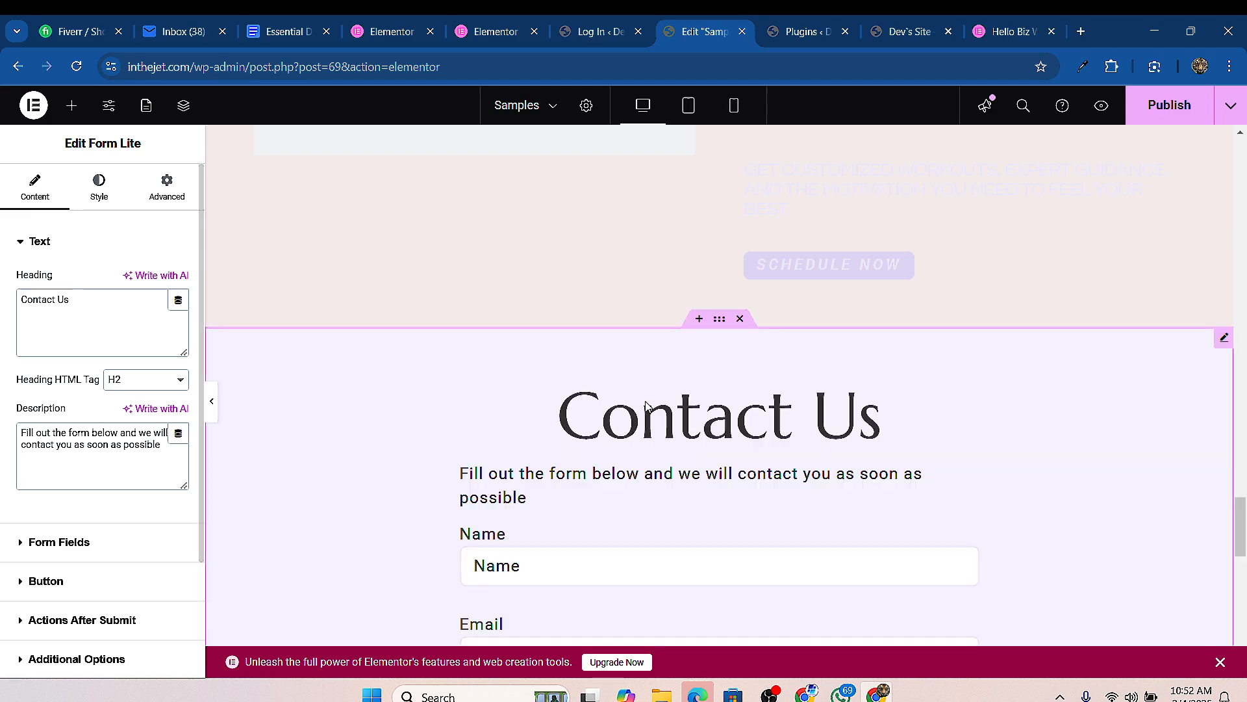
{"action": "scroll", "coordinate": [677, 407], "scroll_direction": "down", "scroll_amount": 5}
{"action": "scroll", "coordinate": [649, 364], "scroll_direction": "up", "scroll_amount": 3}
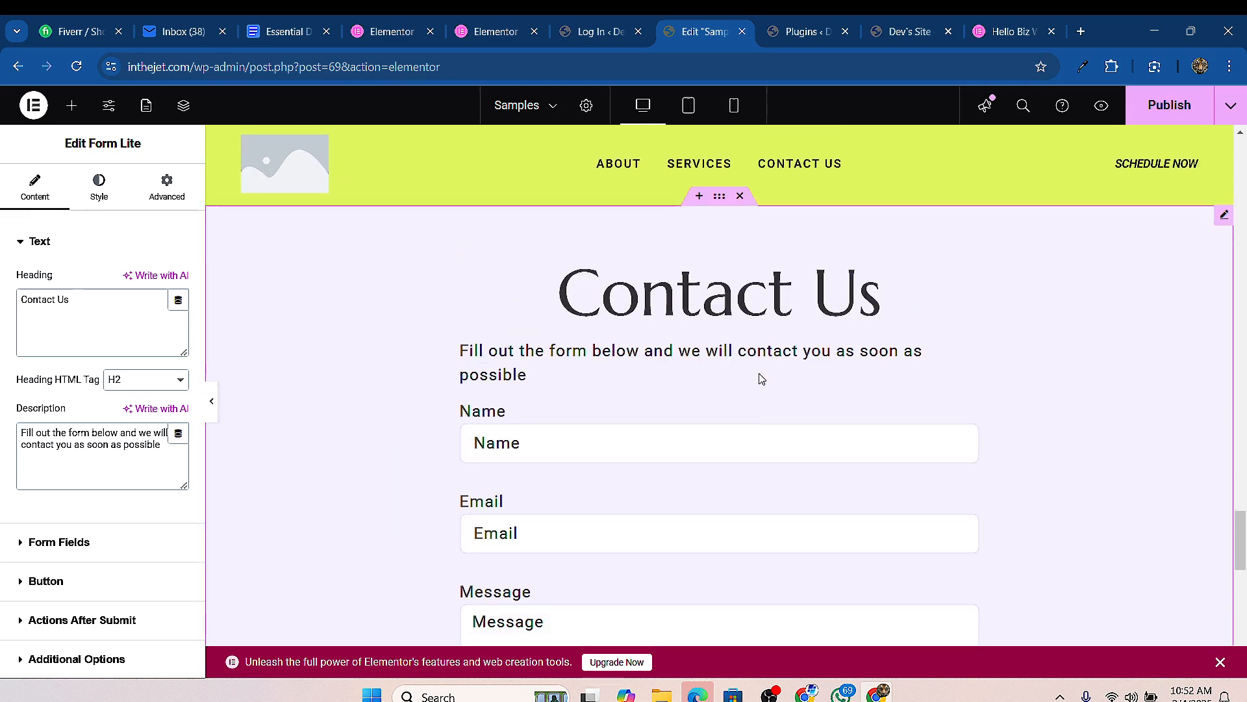
{"action": "scroll", "coordinate": [780, 357], "scroll_direction": "down", "scroll_amount": 1}
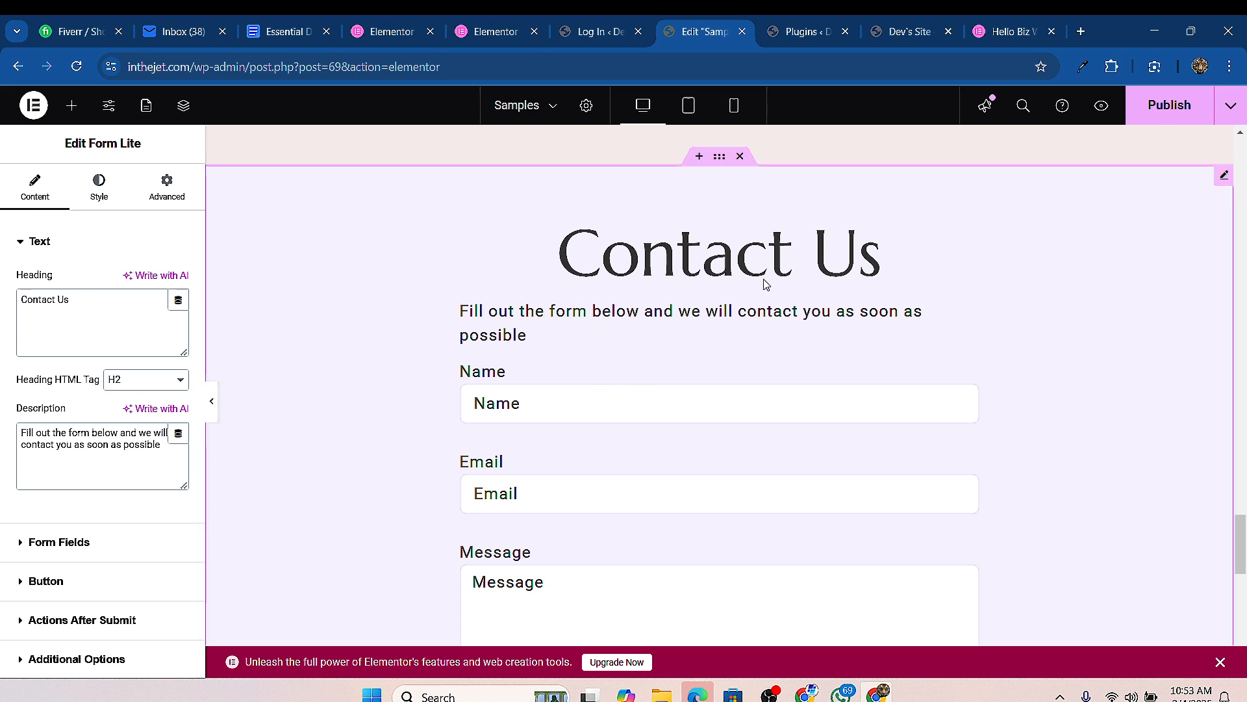
Step: Add a fourth field to the Form Lite form and set its type to Tel
{"action": "scroll", "coordinate": [127, 483], "scroll_direction": "down", "scroll_amount": 3}
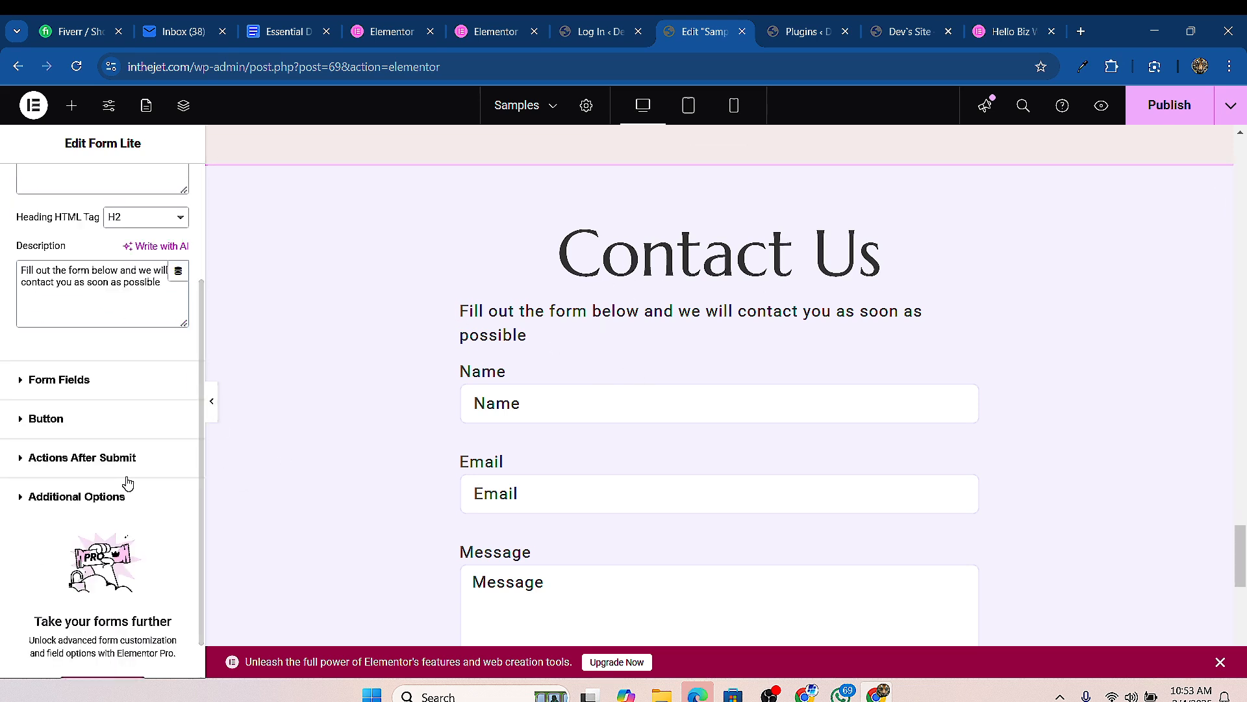
{"action": "left_click", "coordinate": [23, 392]}
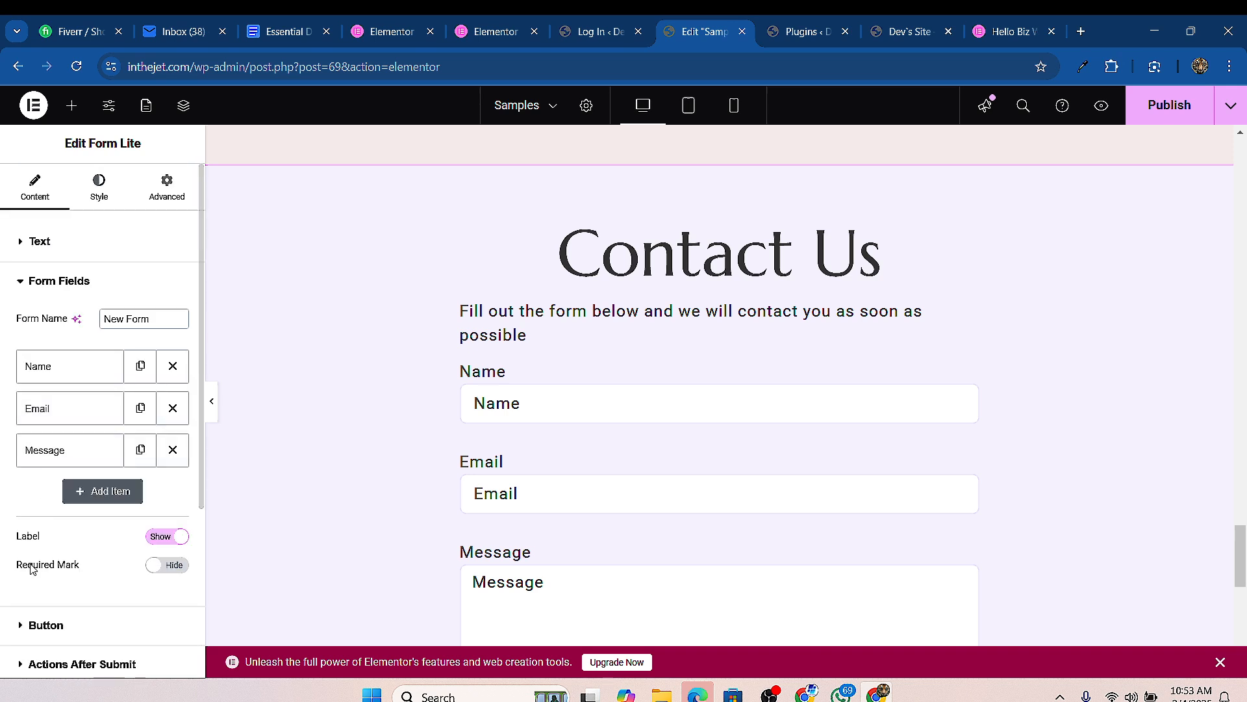
{"action": "left_click", "coordinate": [102, 494]}
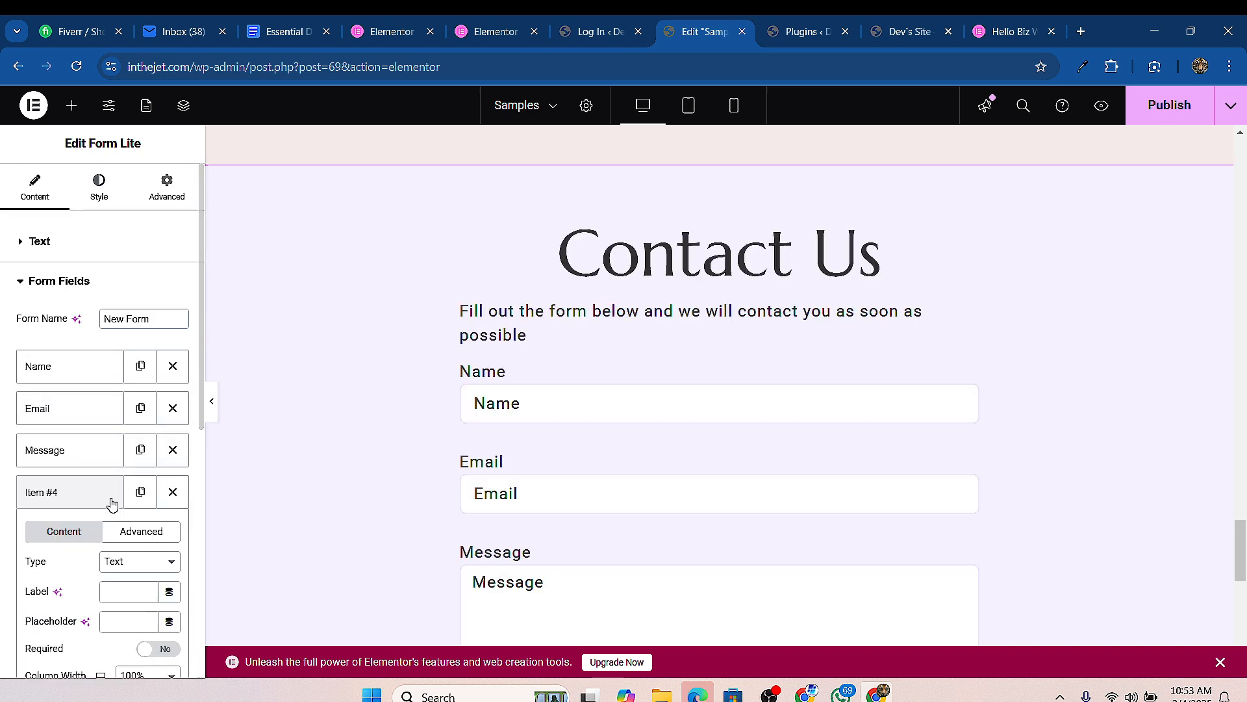
{"action": "scroll", "coordinate": [133, 566], "scroll_direction": "down", "scroll_amount": 3}
{"action": "left_click", "coordinate": [129, 401]}
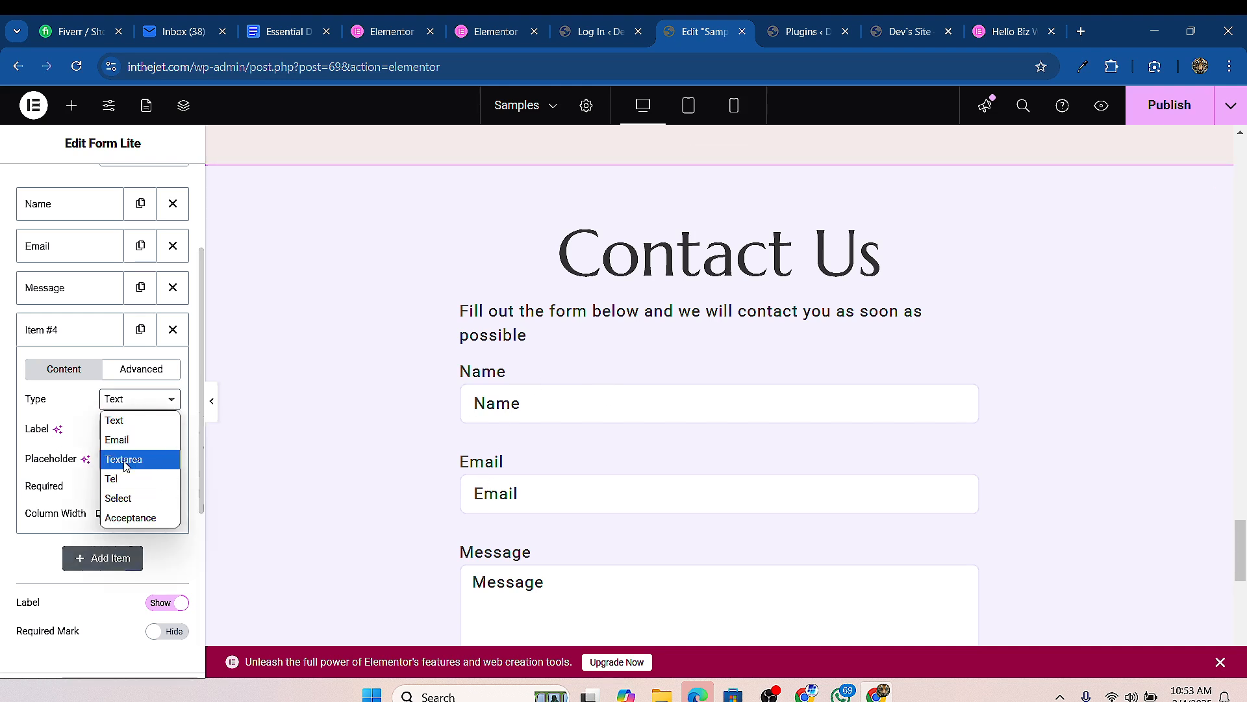
{"action": "left_click", "coordinate": [126, 484]}
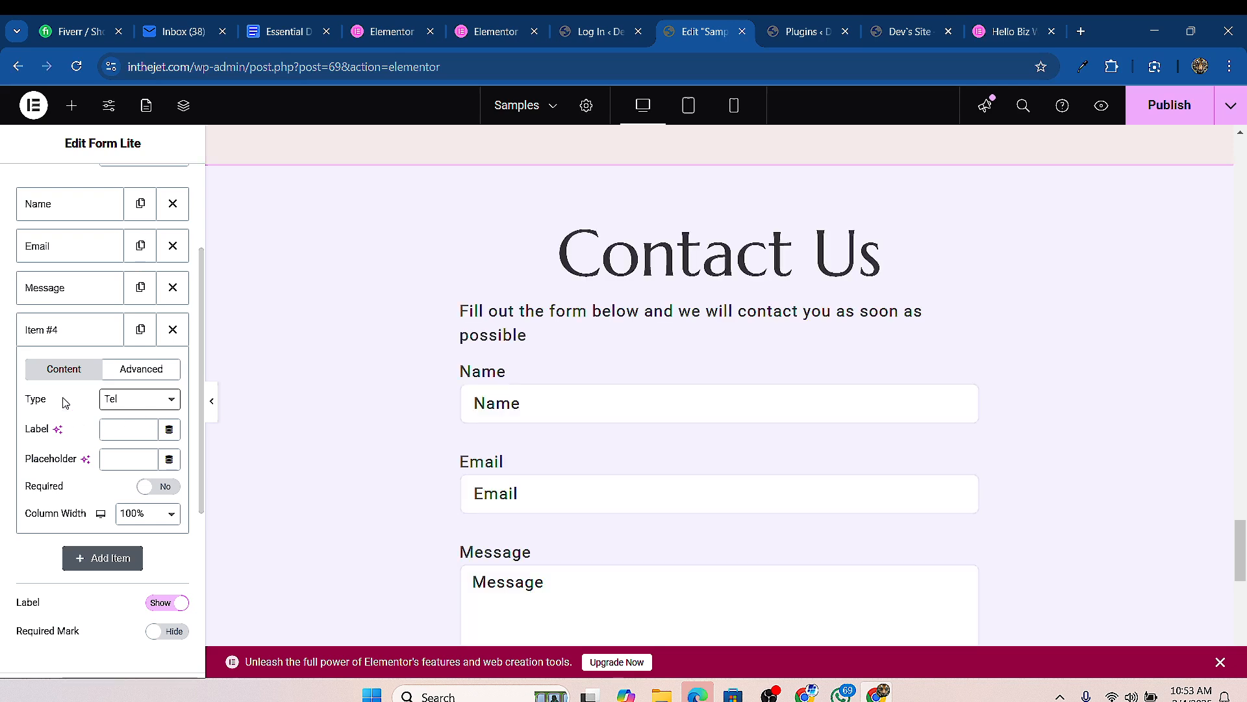
Step: Move the new Tel field above the Message field in the form
{"action": "left_click", "coordinate": [60, 330]}
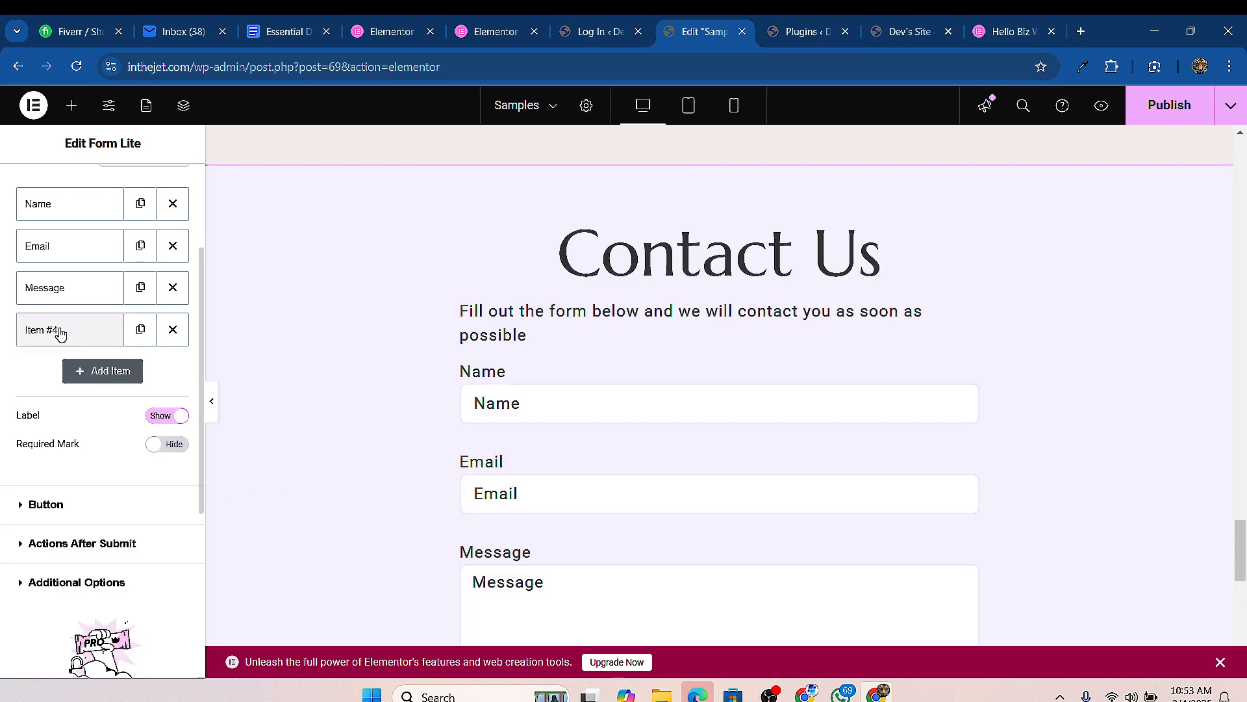
{"action": "left_click_drag", "start_coordinate": [65, 322], "coordinate": [61, 283]}
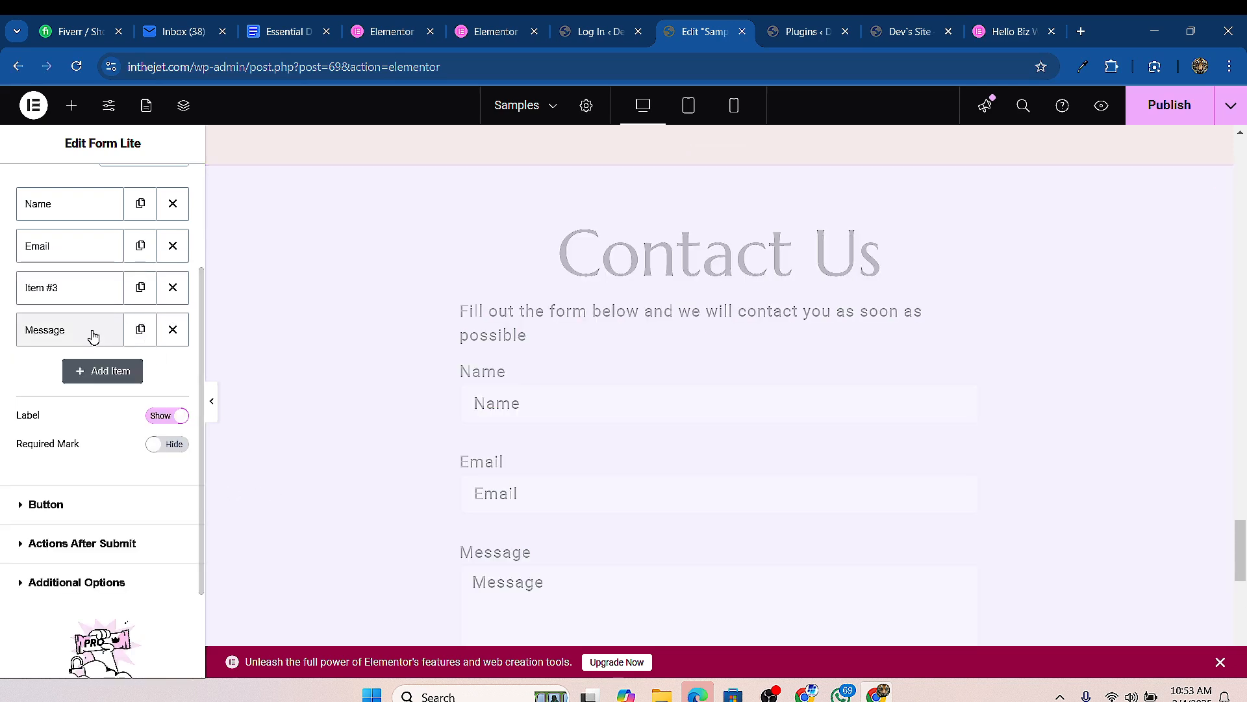
{"action": "scroll", "coordinate": [566, 520], "scroll_direction": "down", "scroll_amount": 2}
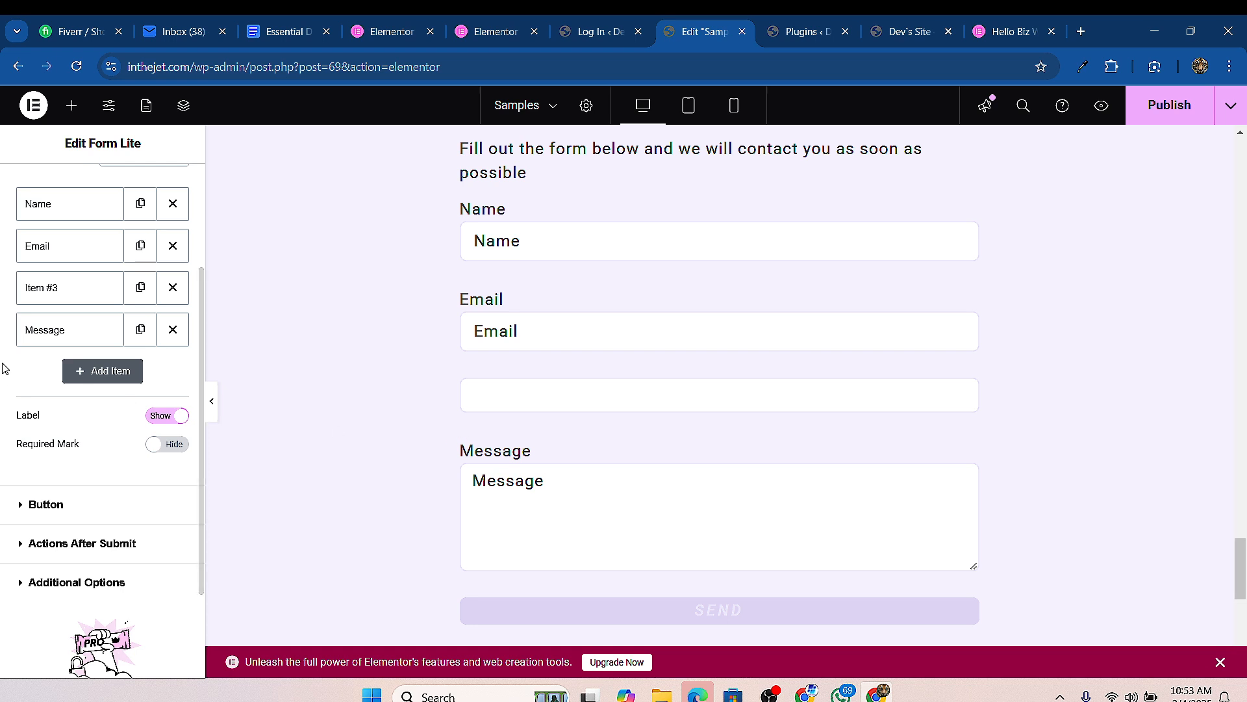
Step: Label the new Tel field Phone Number
{"action": "left_click", "coordinate": [59, 290]}
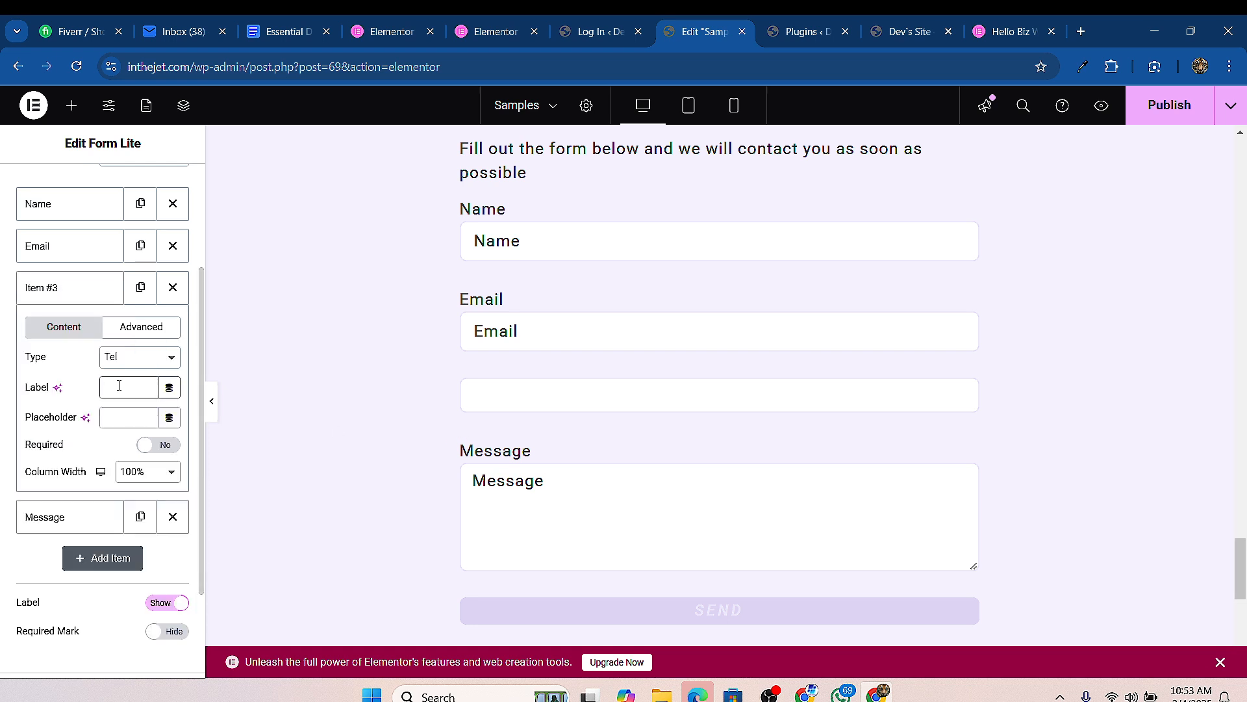
{"action": "left_click", "coordinate": [119, 386]}
{"action": "type", "text": "Phone N"}
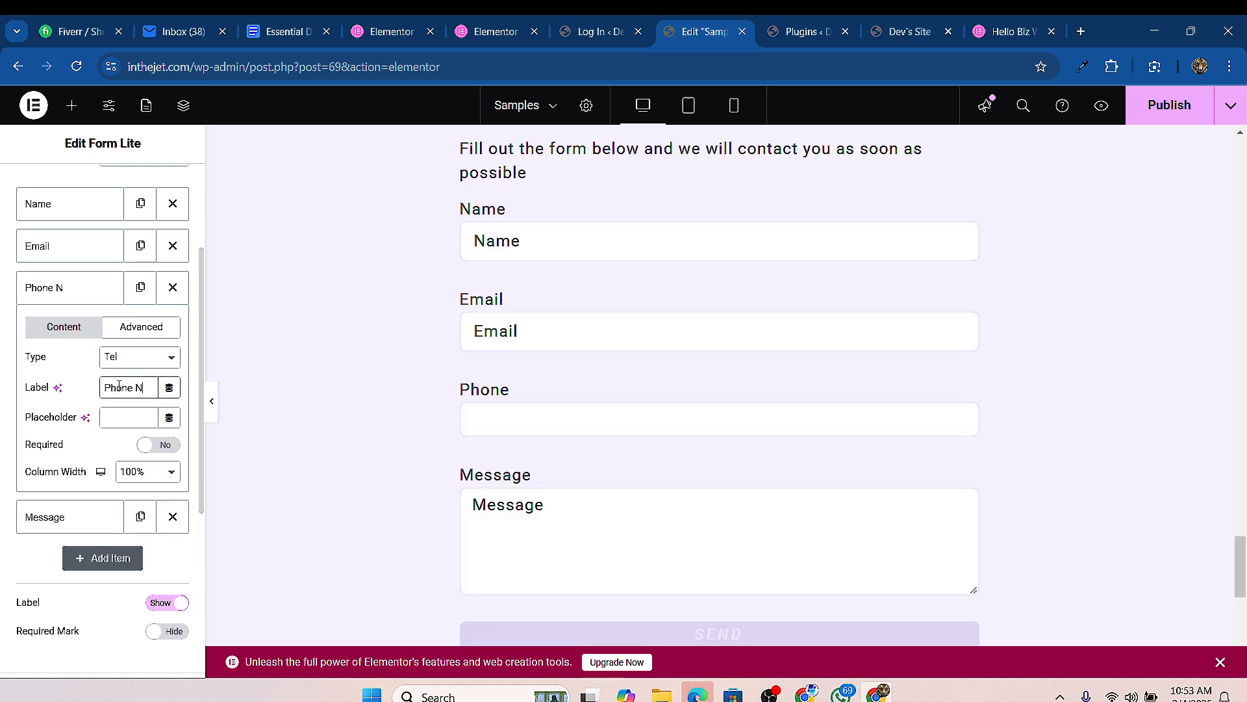
{"action": "type", "text": "umber"}
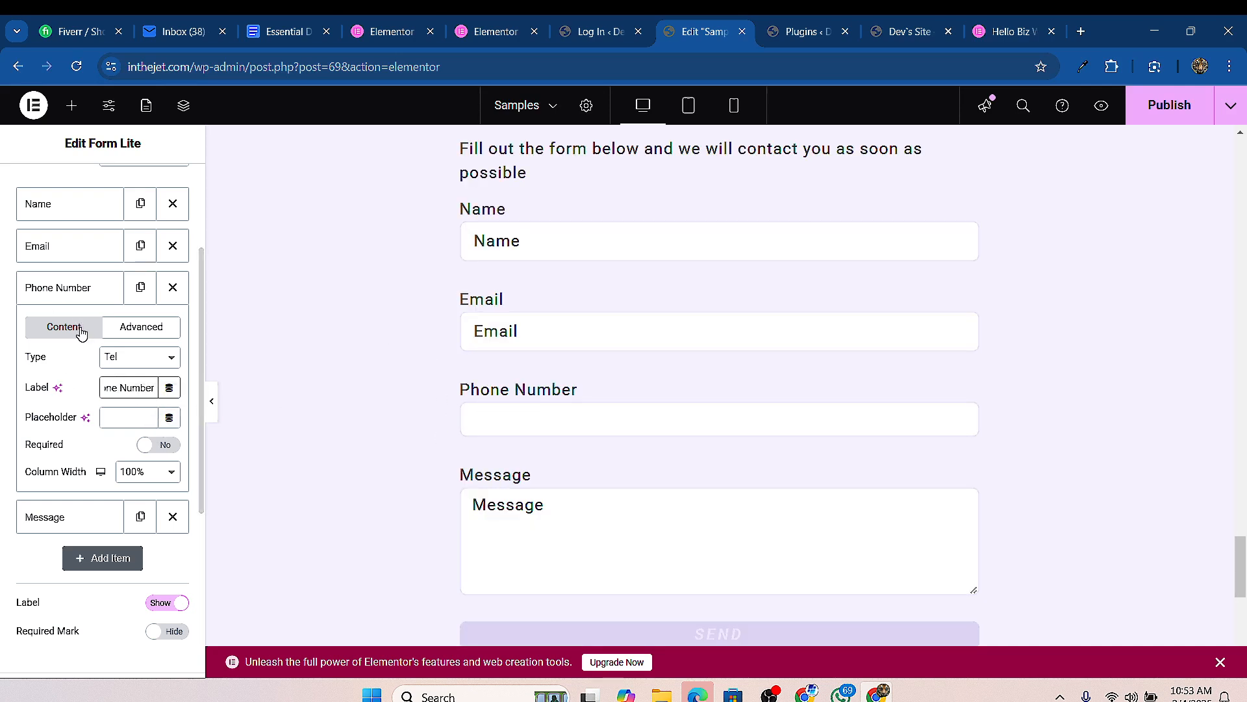
Step: Set the Name field's column width to 50% in the Form Lite form
{"action": "scroll", "coordinate": [65, 589], "scroll_direction": "down", "scroll_amount": 3}
{"action": "scroll", "coordinate": [98, 390], "scroll_direction": "up", "scroll_amount": 3}
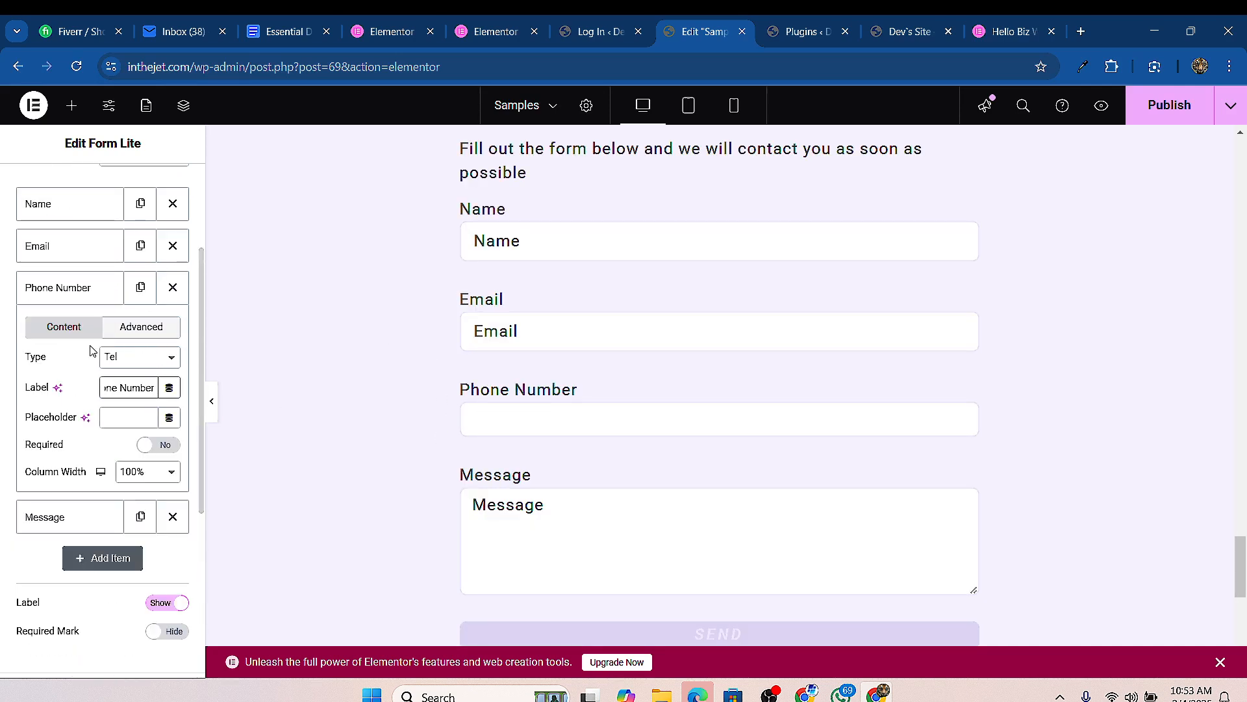
{"action": "left_click", "coordinate": [61, 211]}
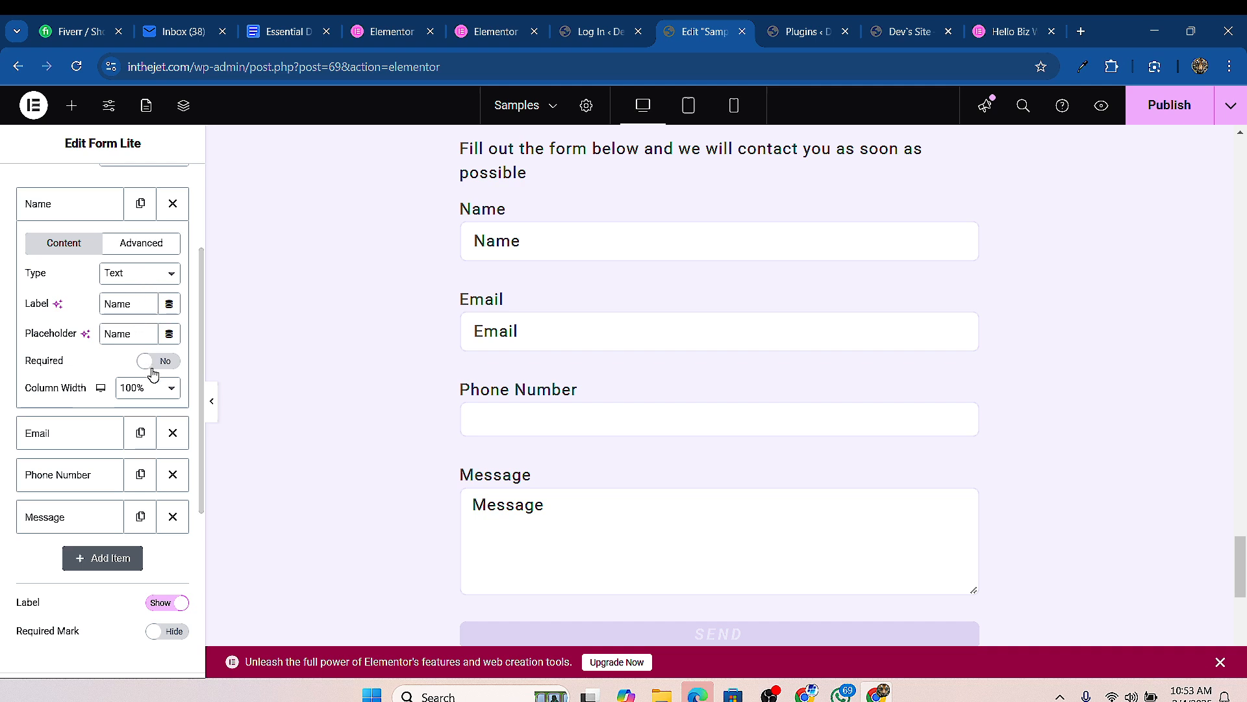
{"action": "left_click", "coordinate": [143, 388]}
{"action": "left_click", "coordinate": [133, 427]}
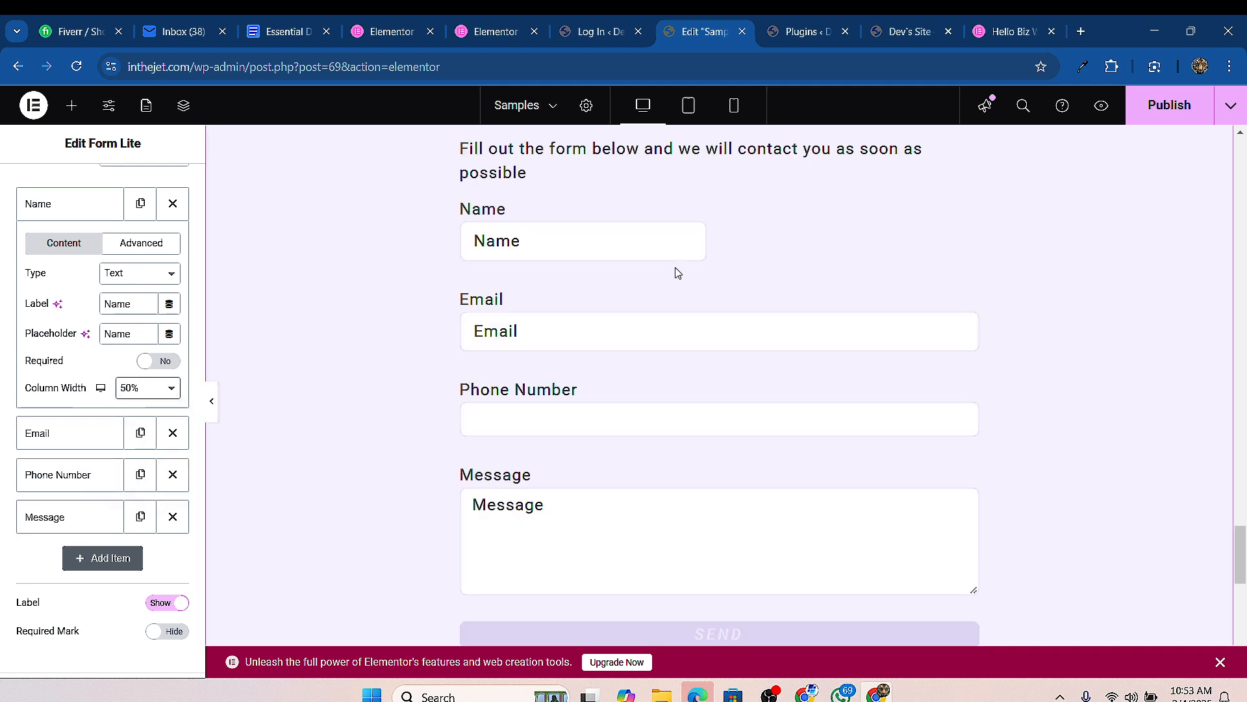
Step: Set the Email field's column width to 50% so it shares a row with the Name field
{"action": "left_click", "coordinate": [95, 213]}
{"action": "left_click", "coordinate": [84, 250]}
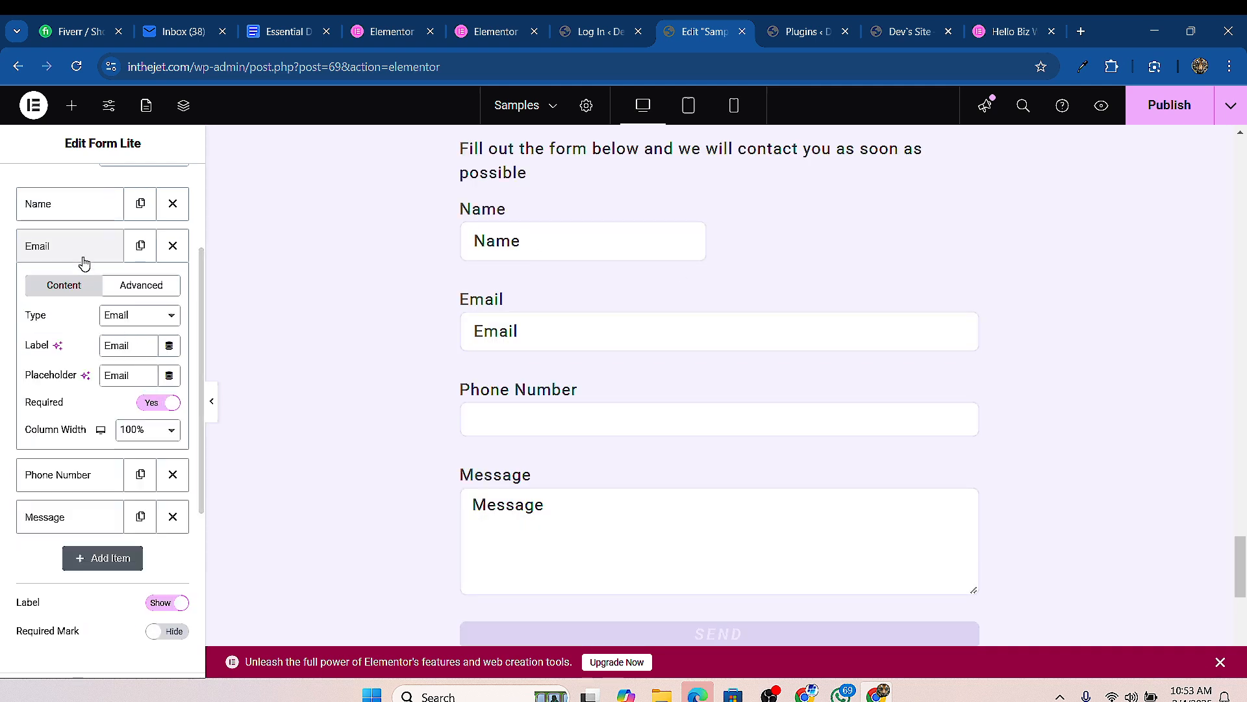
{"action": "left_click", "coordinate": [144, 437]}
{"action": "left_click", "coordinate": [133, 467]}
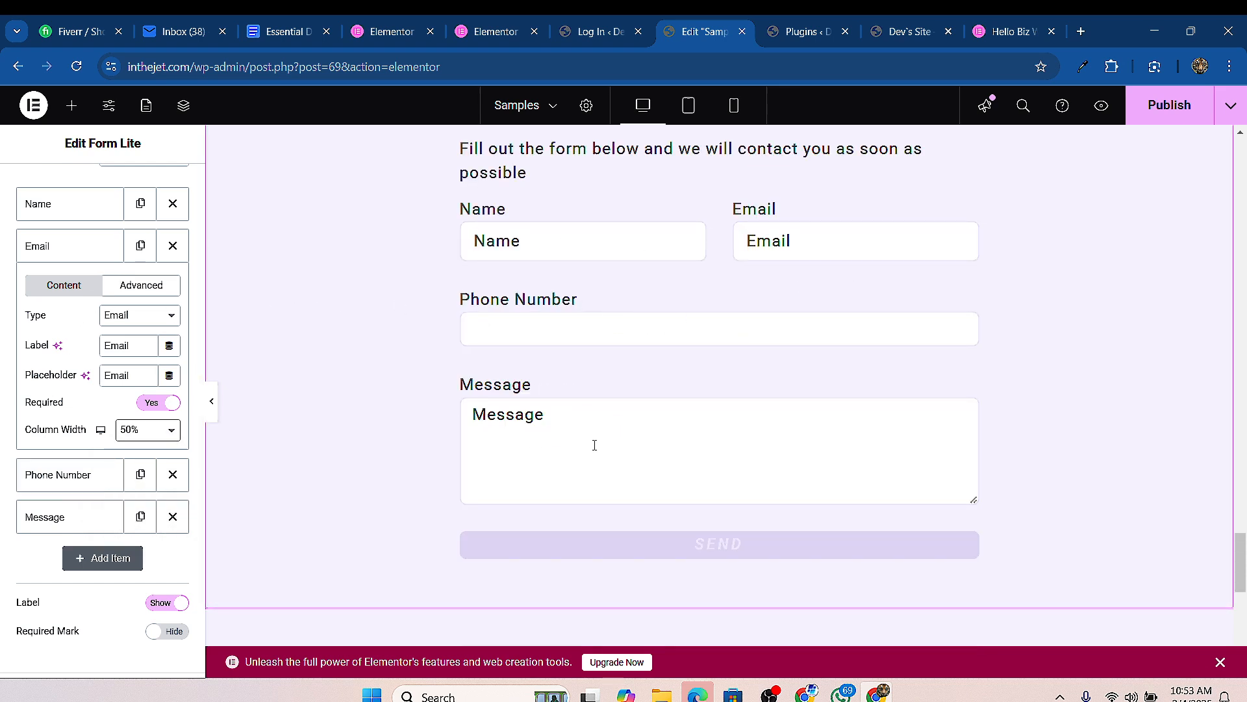
Step: Look over the form's fields and its remaining content settings, including button, actions after submit and additional options
{"action": "scroll", "coordinate": [595, 445], "scroll_direction": "down", "scroll_amount": 3}
{"action": "scroll", "coordinate": [67, 557], "scroll_direction": "down", "scroll_amount": 3}
{"action": "scroll", "coordinate": [85, 260], "scroll_direction": "up", "scroll_amount": 5}
{"action": "scroll", "coordinate": [84, 226], "scroll_direction": "down", "scroll_amount": 1}
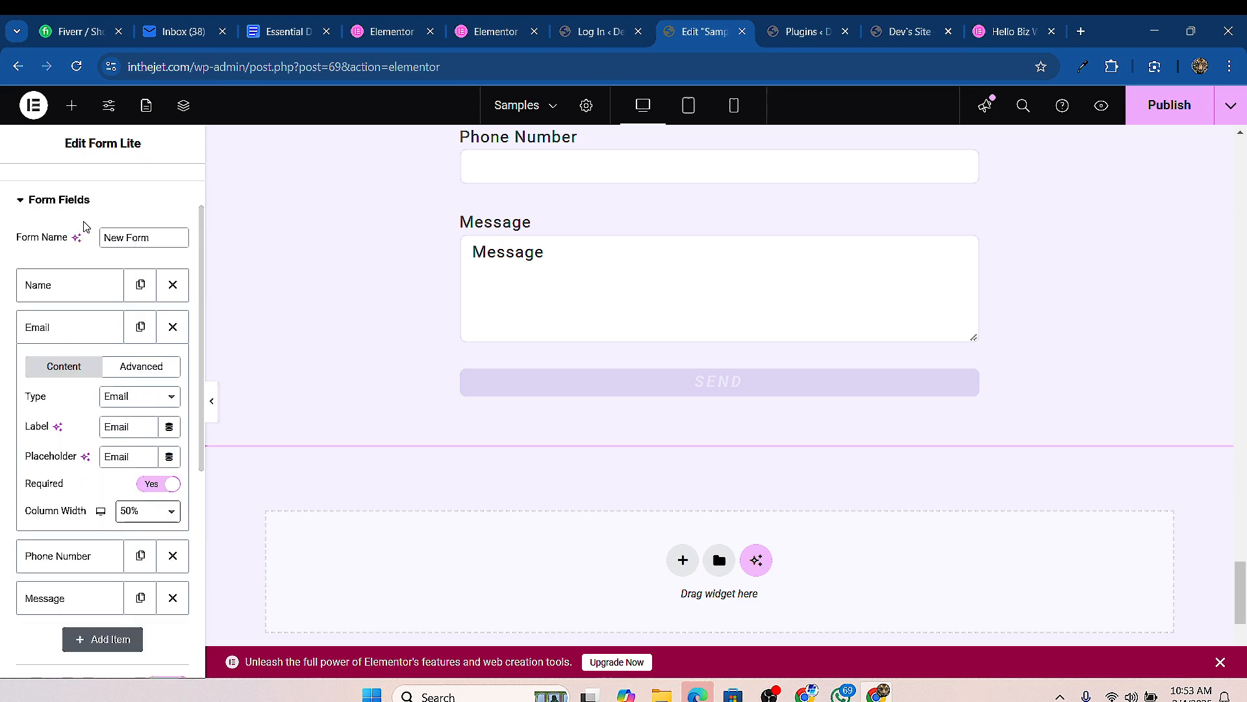
{"action": "scroll", "coordinate": [84, 226], "scroll_direction": "down", "scroll_amount": 6}
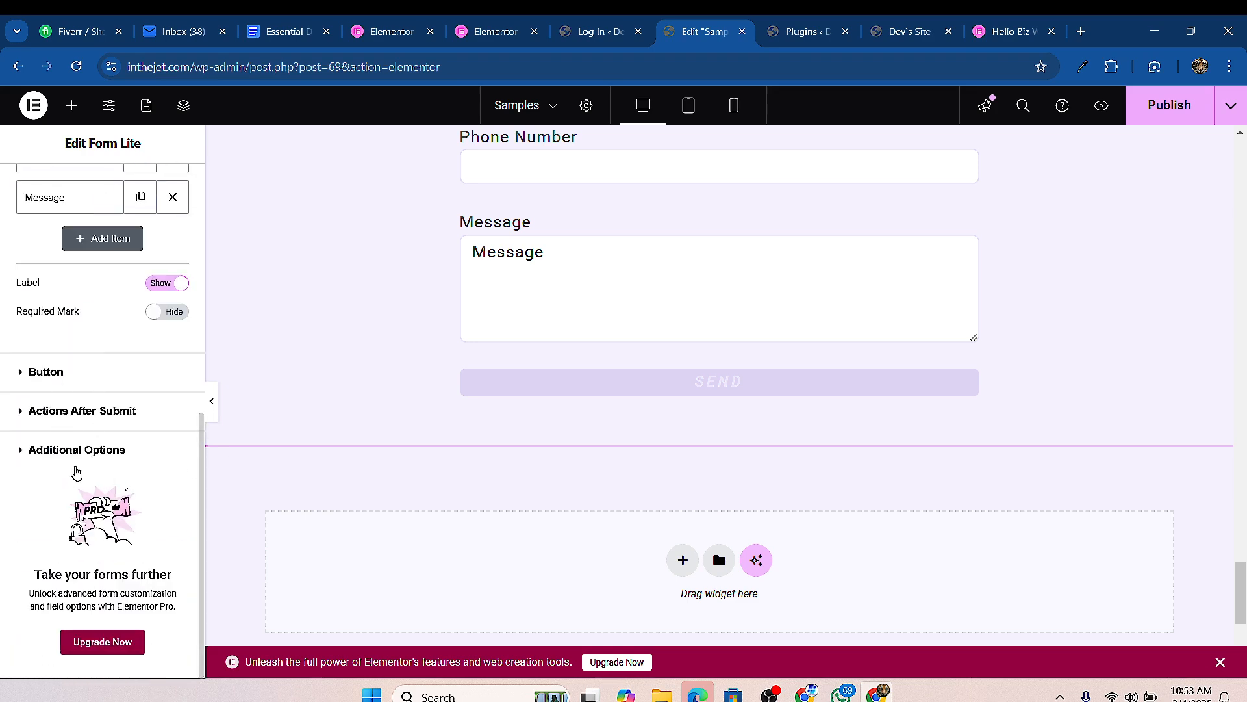
{"action": "scroll", "coordinate": [501, 323], "scroll_direction": "up", "scroll_amount": 1}
{"action": "scroll", "coordinate": [50, 373], "scroll_direction": "up", "scroll_amount": 1}
{"action": "scroll", "coordinate": [78, 406], "scroll_direction": "down", "scroll_amount": 2}
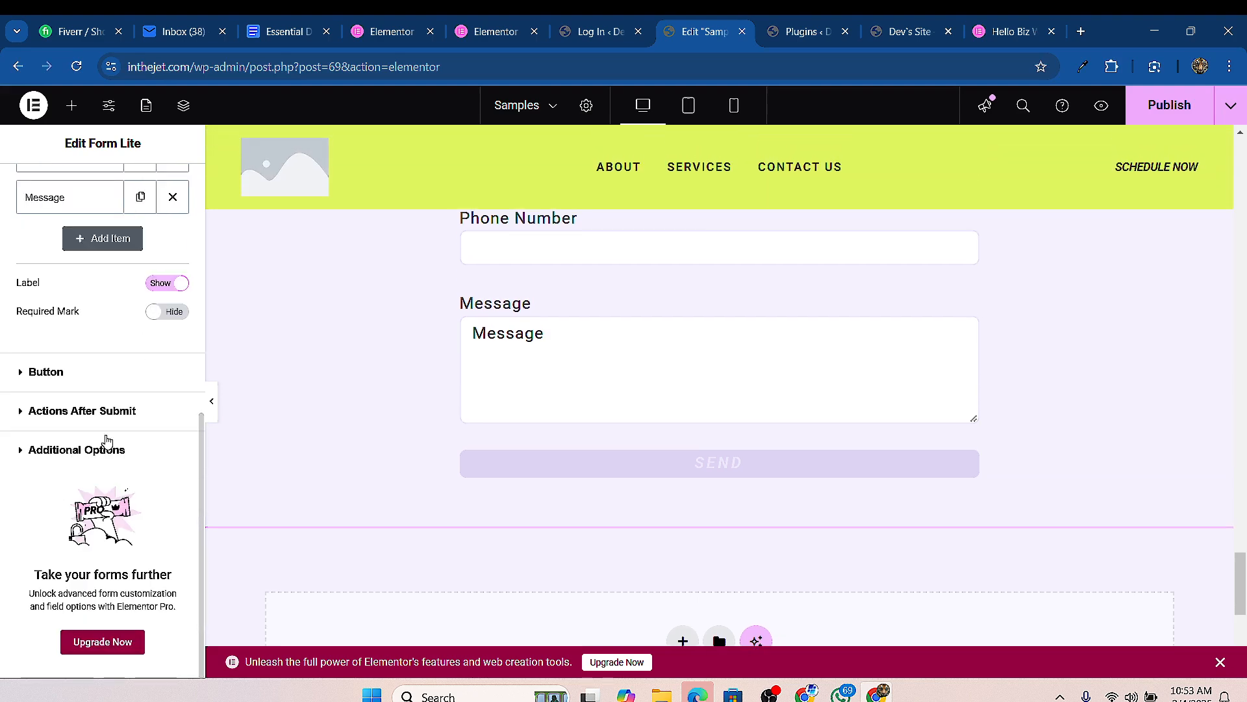
{"action": "scroll", "coordinate": [106, 440], "scroll_direction": "up", "scroll_amount": 3}
{"action": "scroll", "coordinate": [210, 274], "scroll_direction": "up", "scroll_amount": 1}
{"action": "scroll", "coordinate": [204, 274], "scroll_direction": "down", "scroll_amount": 1}
{"action": "scroll", "coordinate": [174, 247], "scroll_direction": "up", "scroll_amount": 3}
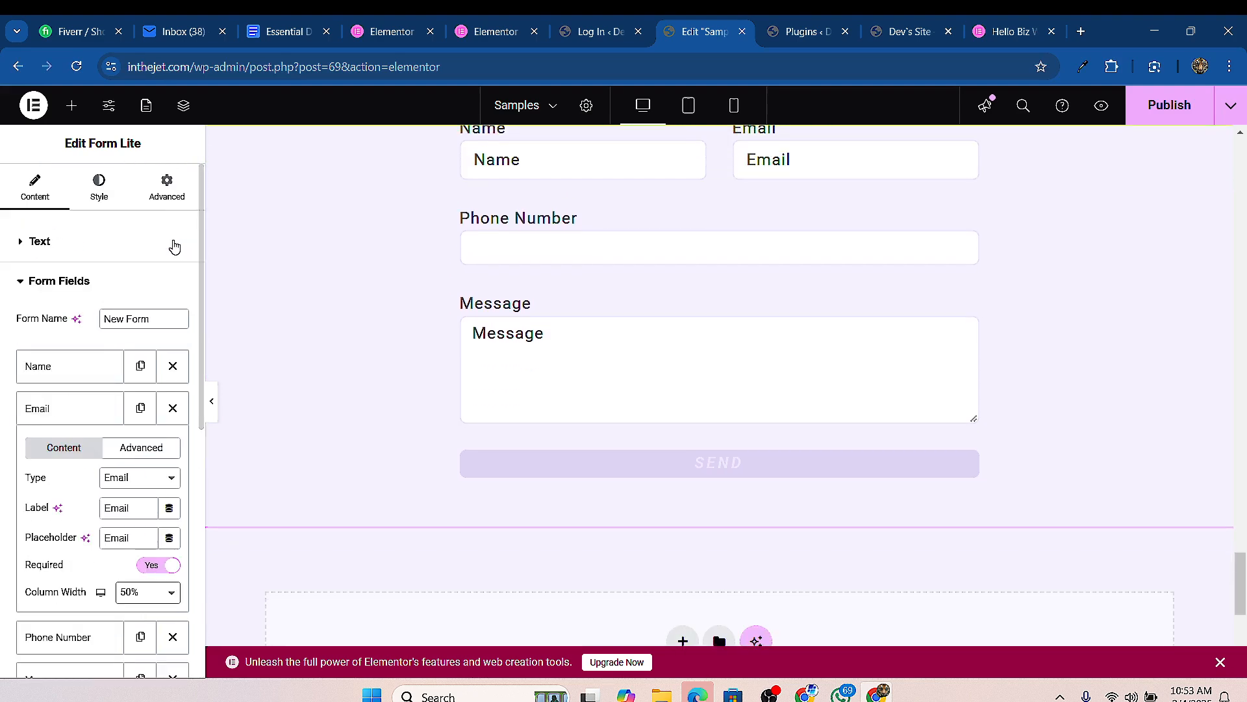
Step: Examine the advanced settings available for the Form Lite widget and check the form layout on the page
{"action": "left_click", "coordinate": [167, 188]}
{"action": "scroll", "coordinate": [76, 545], "scroll_direction": "down", "scroll_amount": 5}
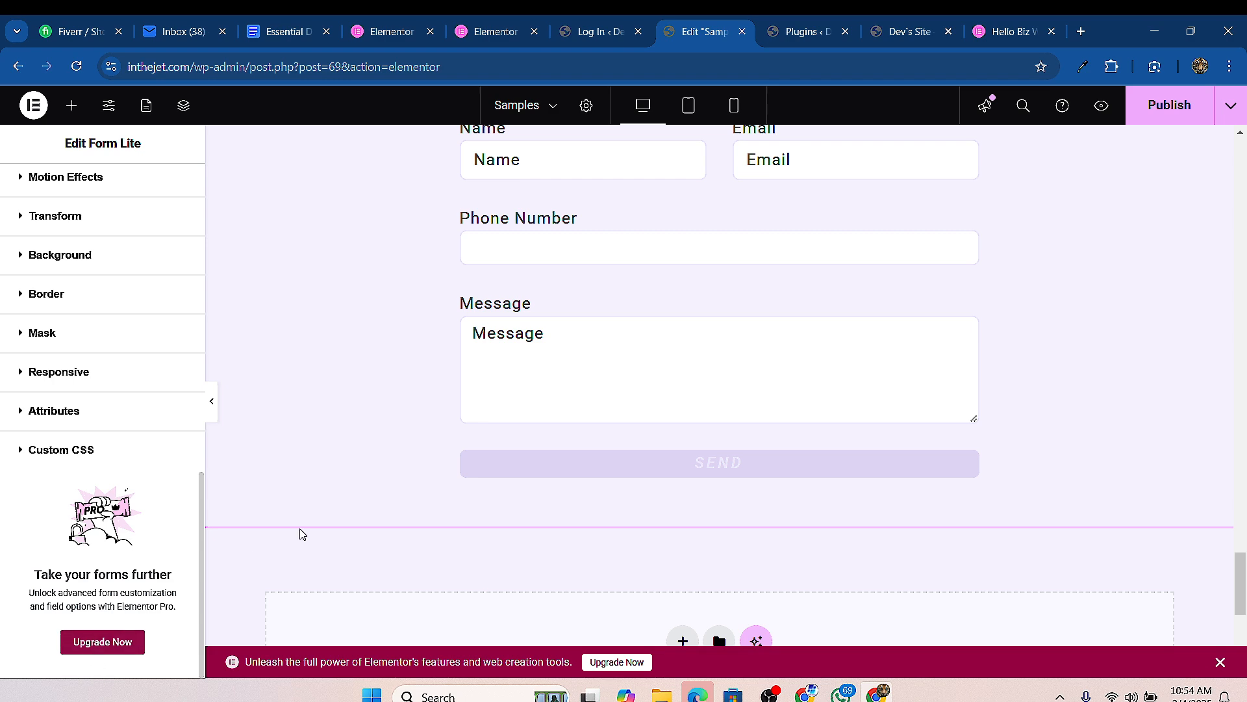
{"action": "scroll", "coordinate": [612, 380], "scroll_direction": "up", "scroll_amount": 3}
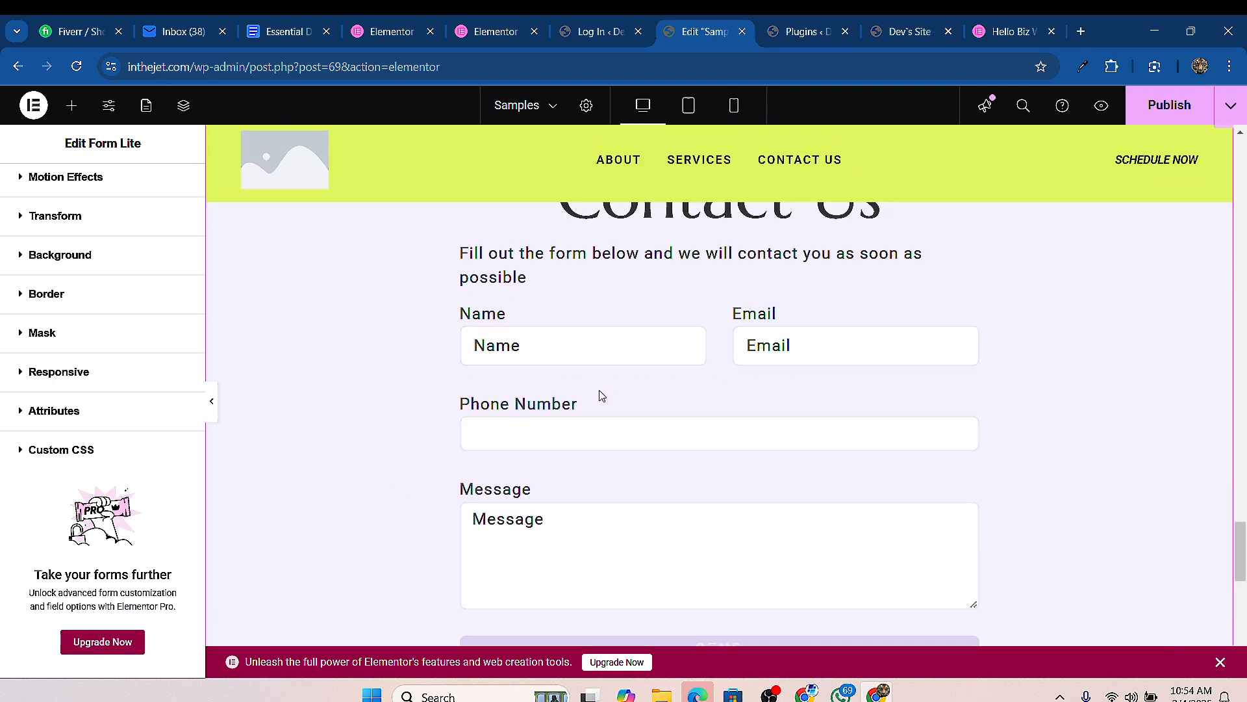
{"action": "scroll", "coordinate": [601, 395], "scroll_direction": "down", "scroll_amount": 15}
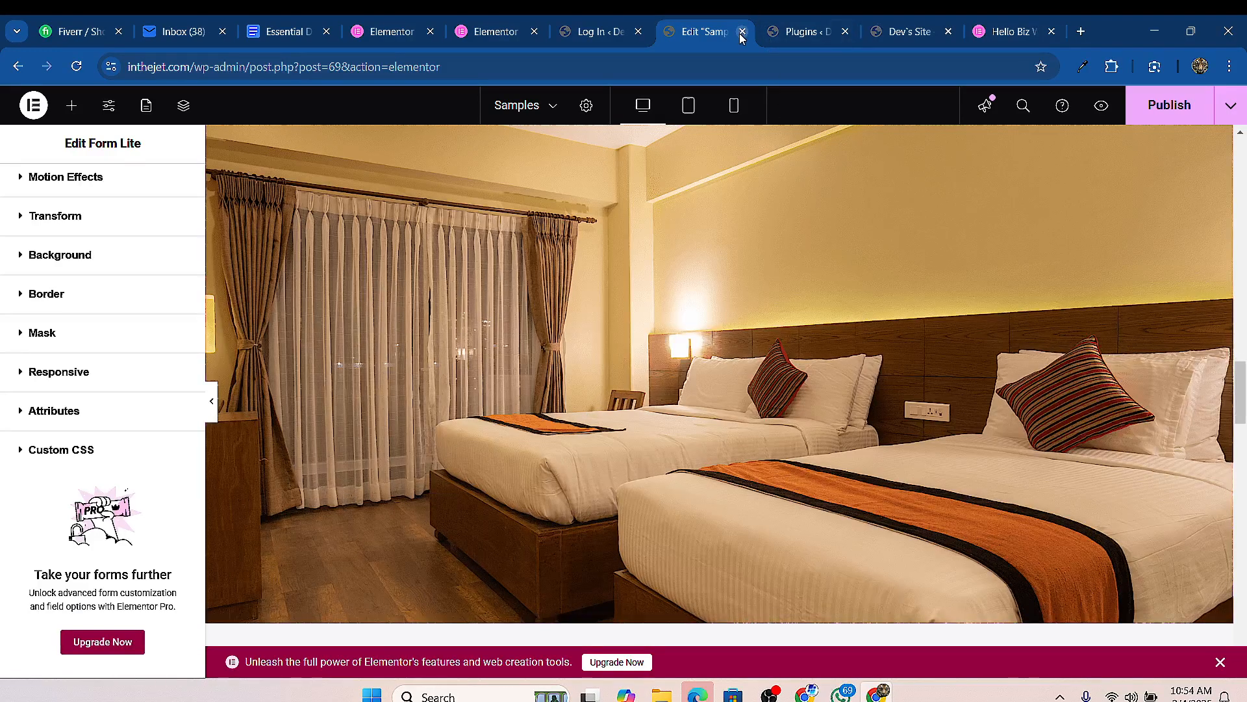
Step: Switch to the WordPress Plugins page and review the installed plugins and the Appearance options
{"action": "left_click", "coordinate": [800, 31]}
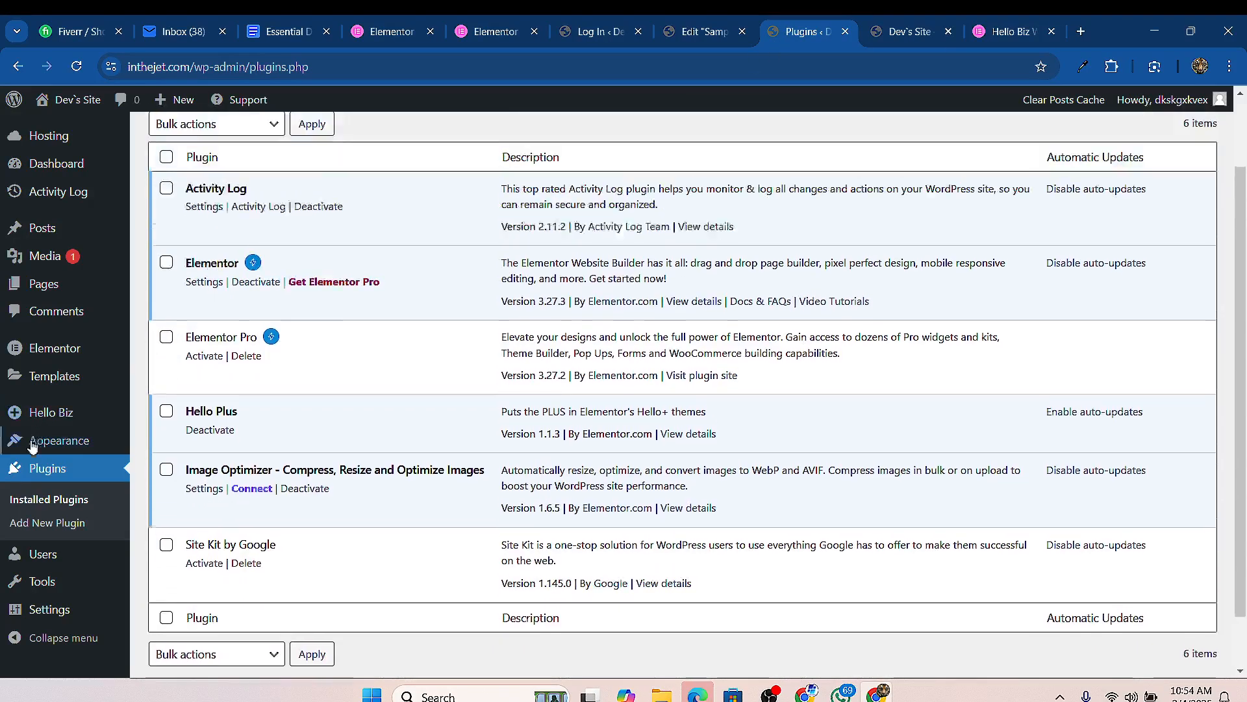
{"action": "scroll", "coordinate": [33, 445], "scroll_direction": "up", "scroll_amount": 2}
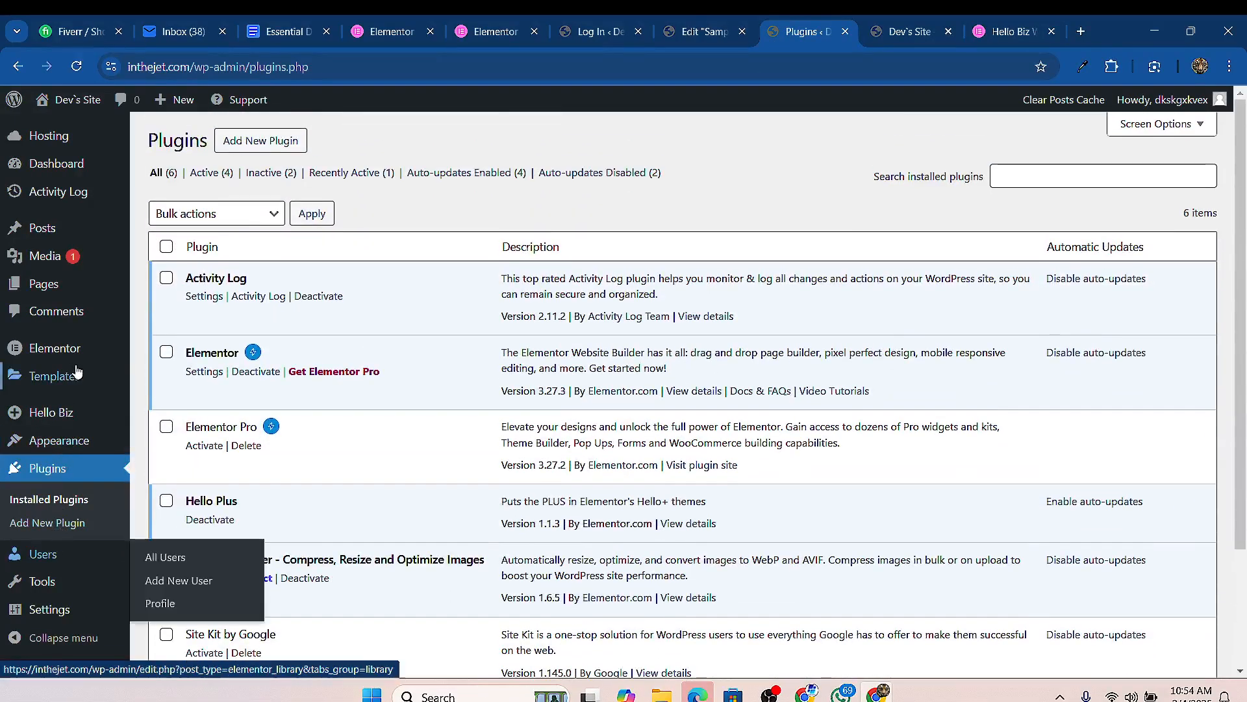
{"action": "mouse_move", "coordinate": [60, 447]}
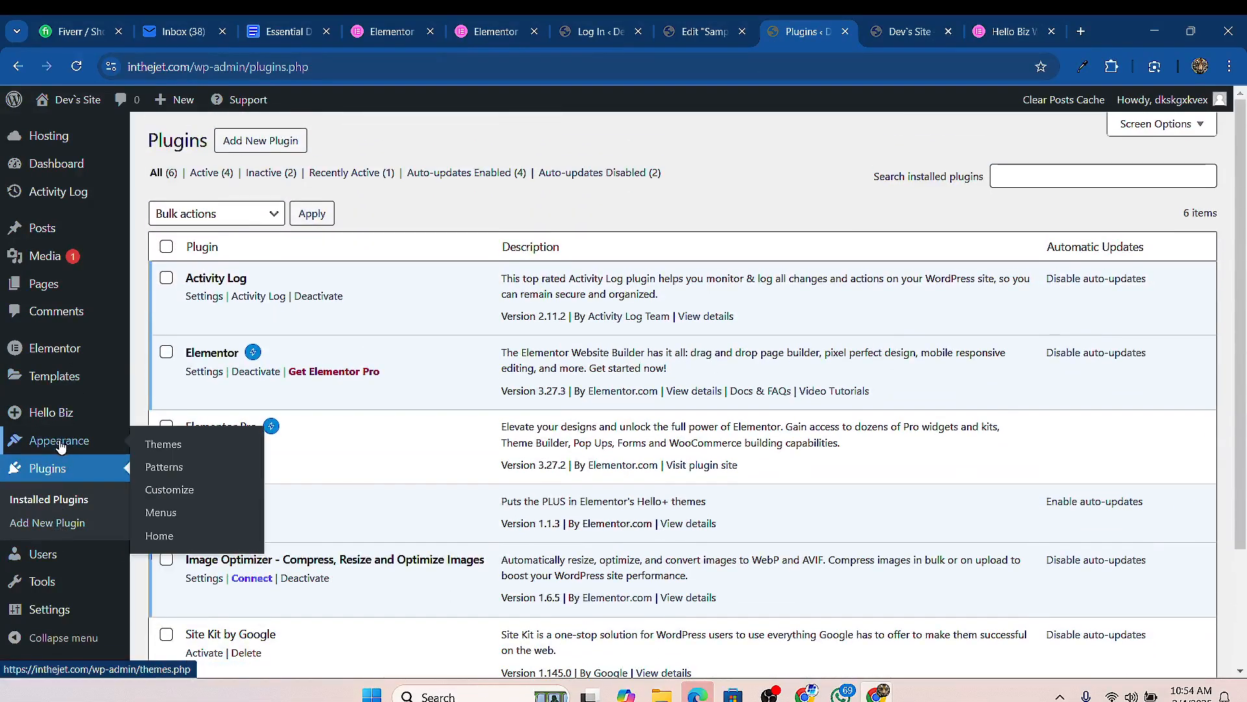
{"action": "scroll", "coordinate": [347, 364], "scroll_direction": "down", "scroll_amount": 2}
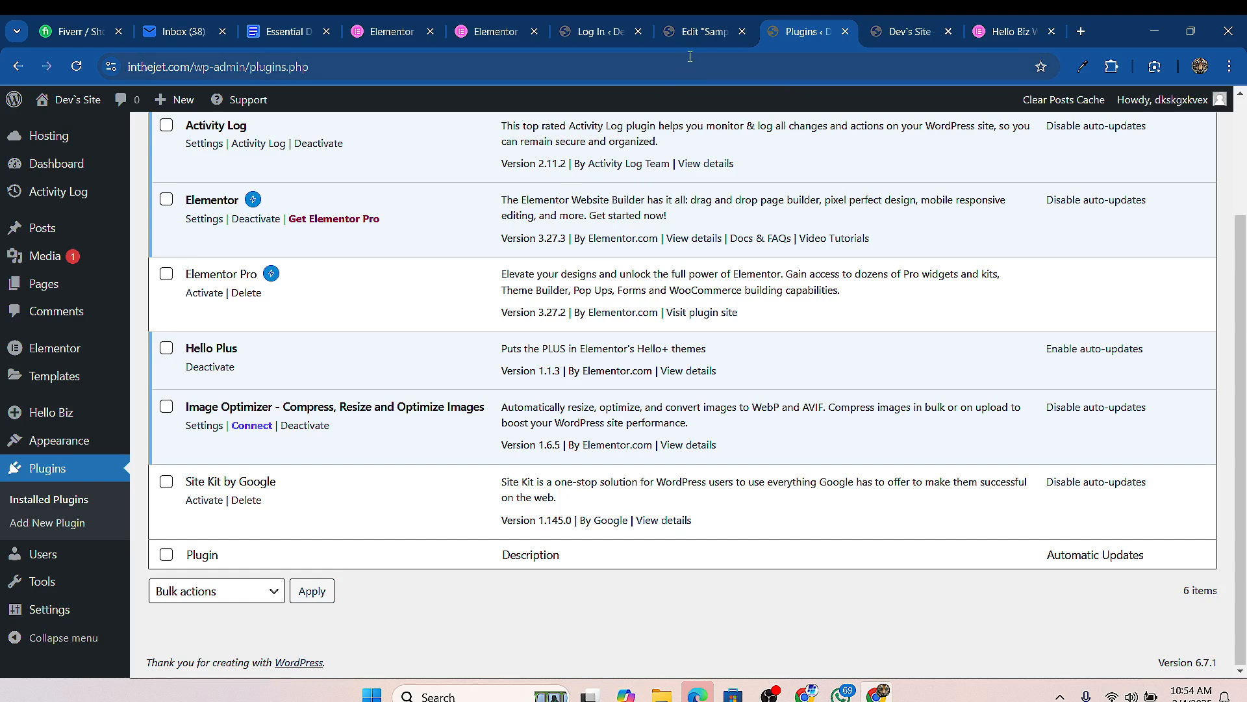
Step: Return to the Samples page in the Elementor editor and review its sections down to the footer and the Contact Us form
{"action": "left_click", "coordinate": [709, 21]}
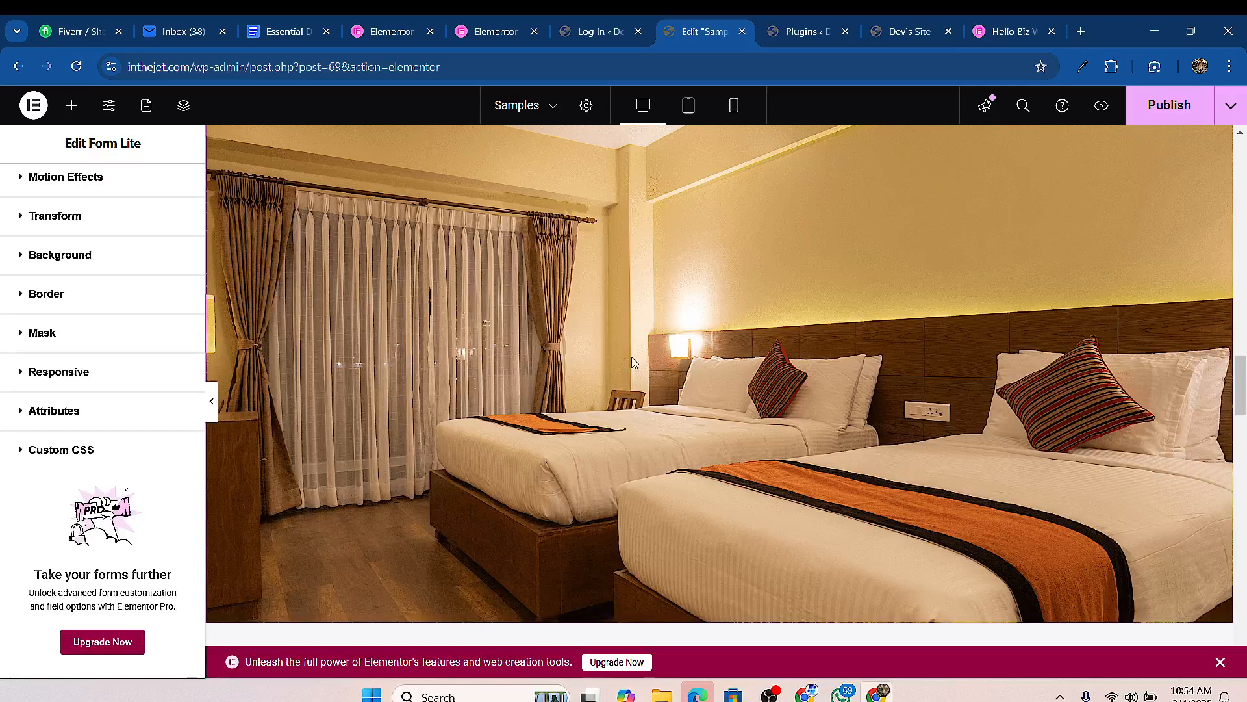
{"action": "scroll", "coordinate": [643, 383], "scroll_direction": "down", "scroll_amount": 15}
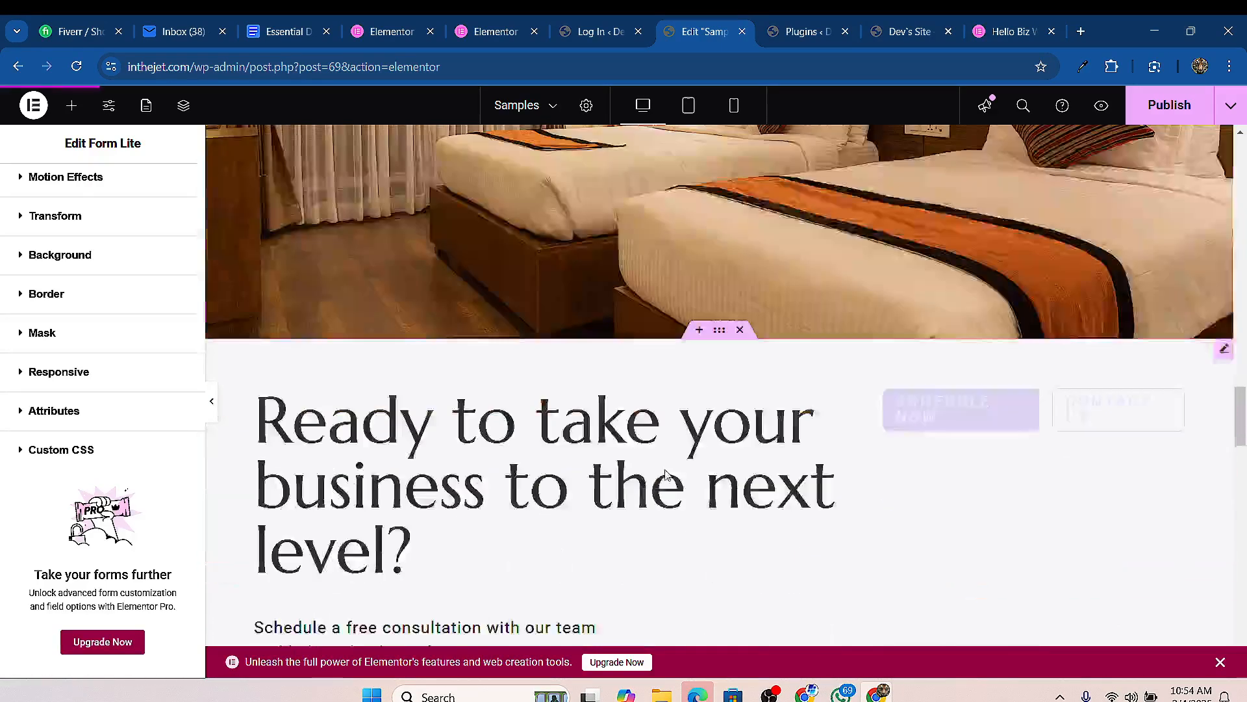
{"action": "scroll", "coordinate": [670, 414], "scroll_direction": "down", "scroll_amount": 12}
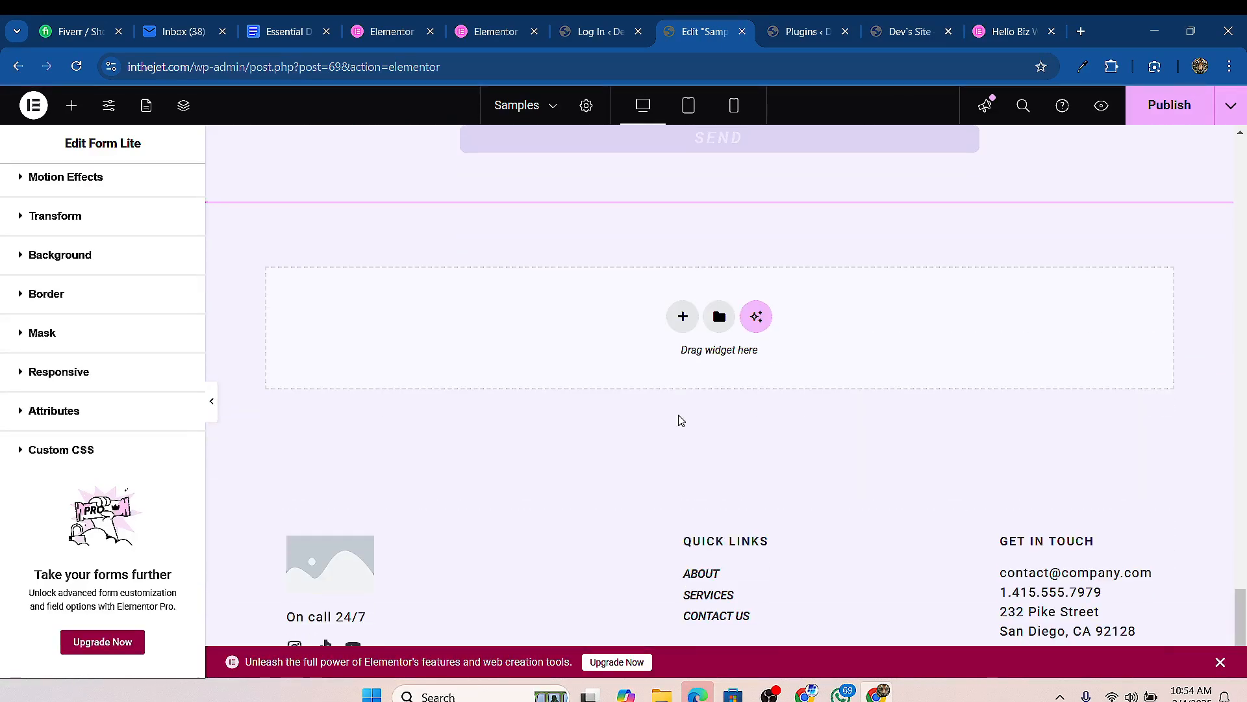
{"action": "scroll", "coordinate": [690, 390], "scroll_direction": "up", "scroll_amount": 6}
{"action": "scroll", "coordinate": [510, 455], "scroll_direction": "up", "scroll_amount": 5}
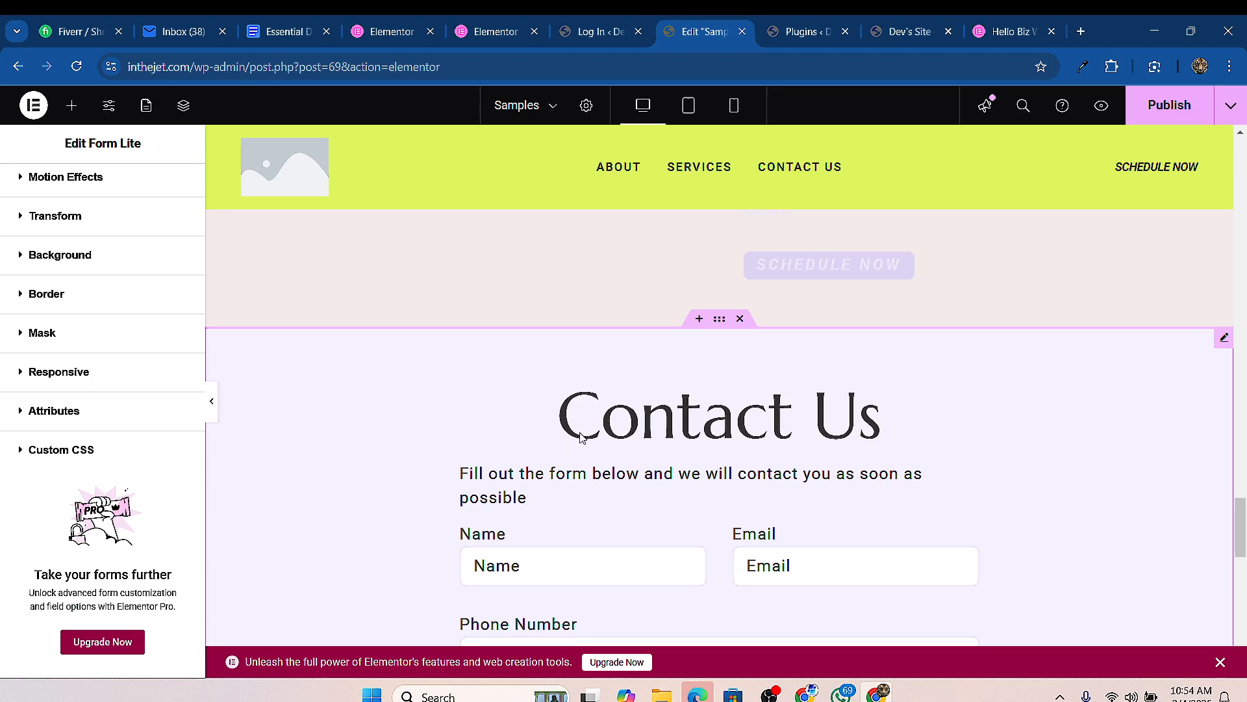